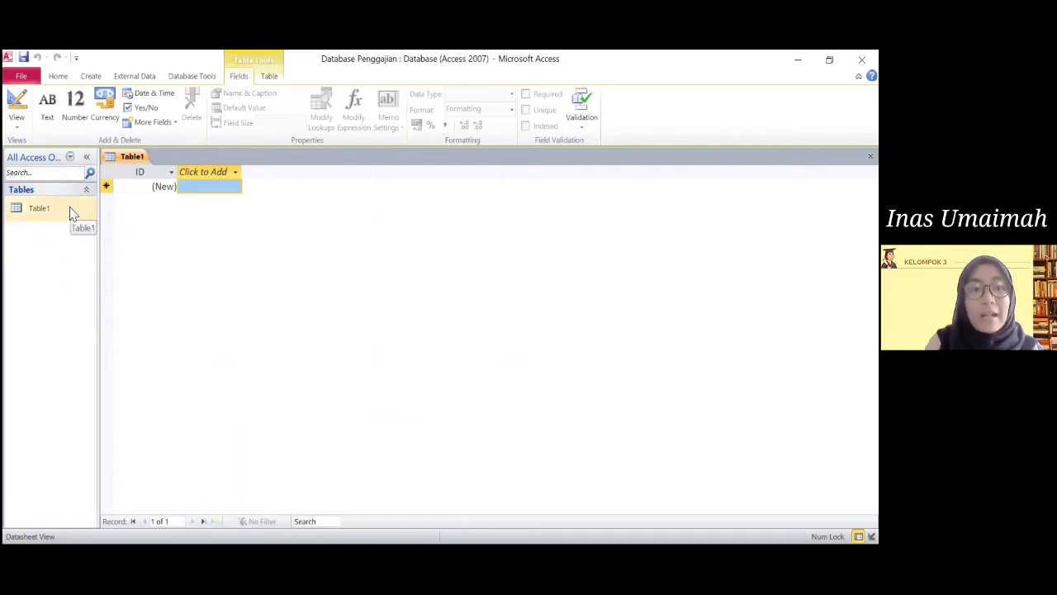
Step: Open Table1 in Design View, saving it under the name Table Karyawan
right_click(71, 210)
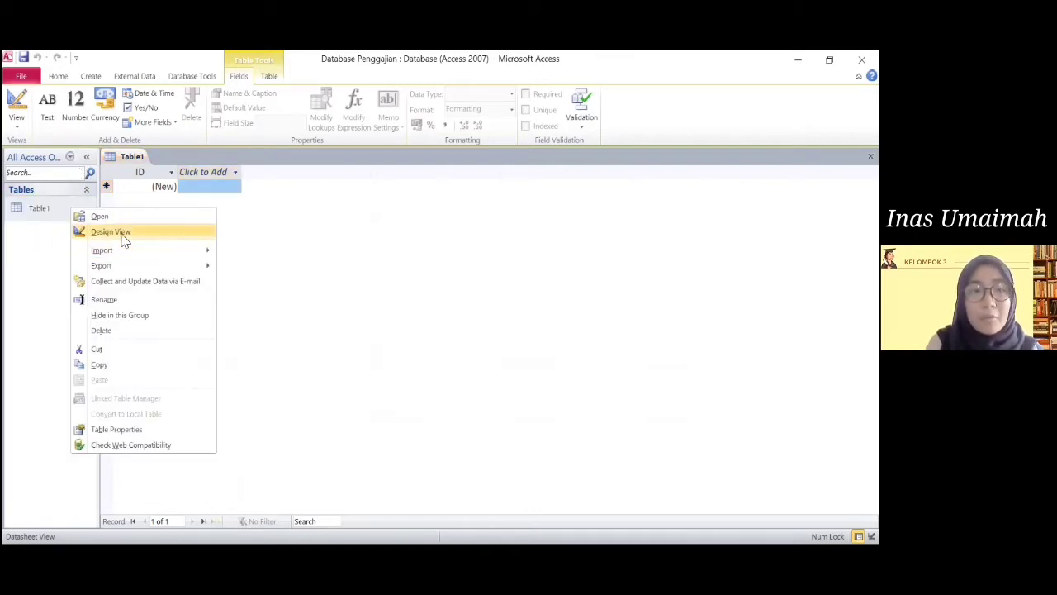
left_click(124, 233)
left_click(434, 229)
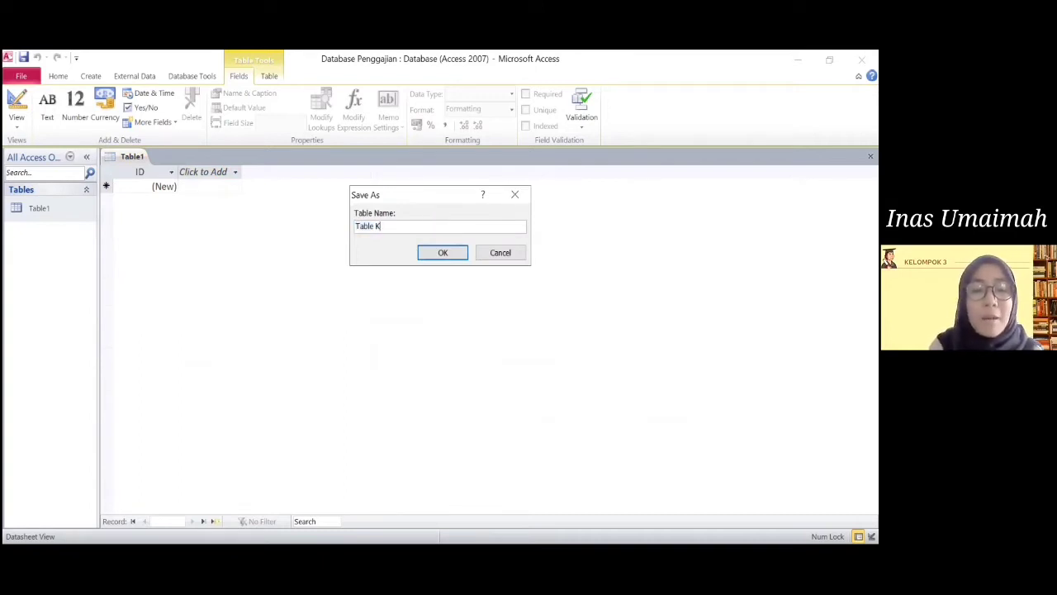
left_click(441, 254)
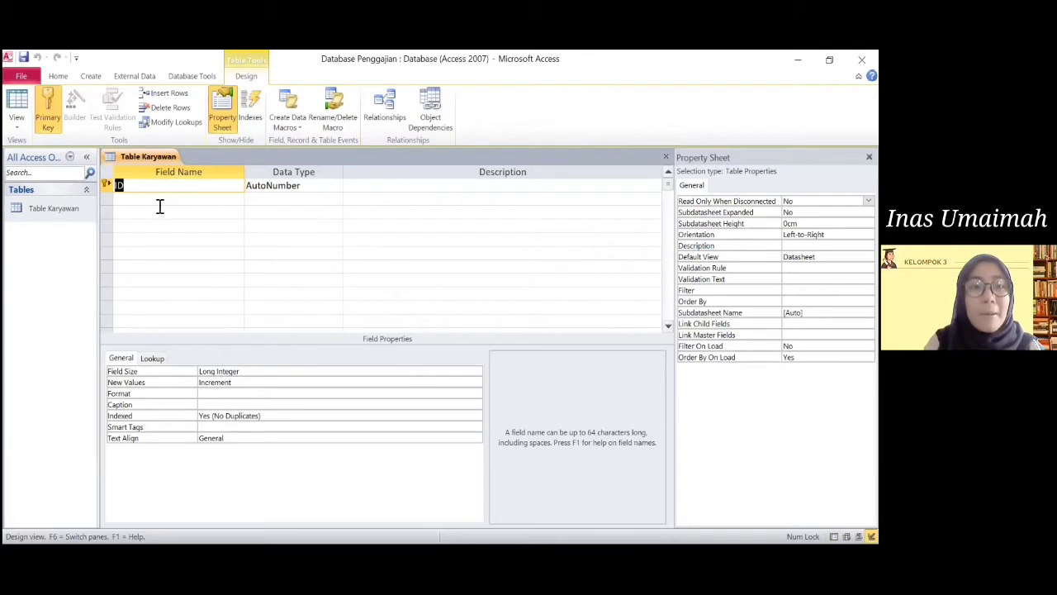
Step: Rename the ID primary key field to NIK and add a Nama field below it
key("BackSpace")
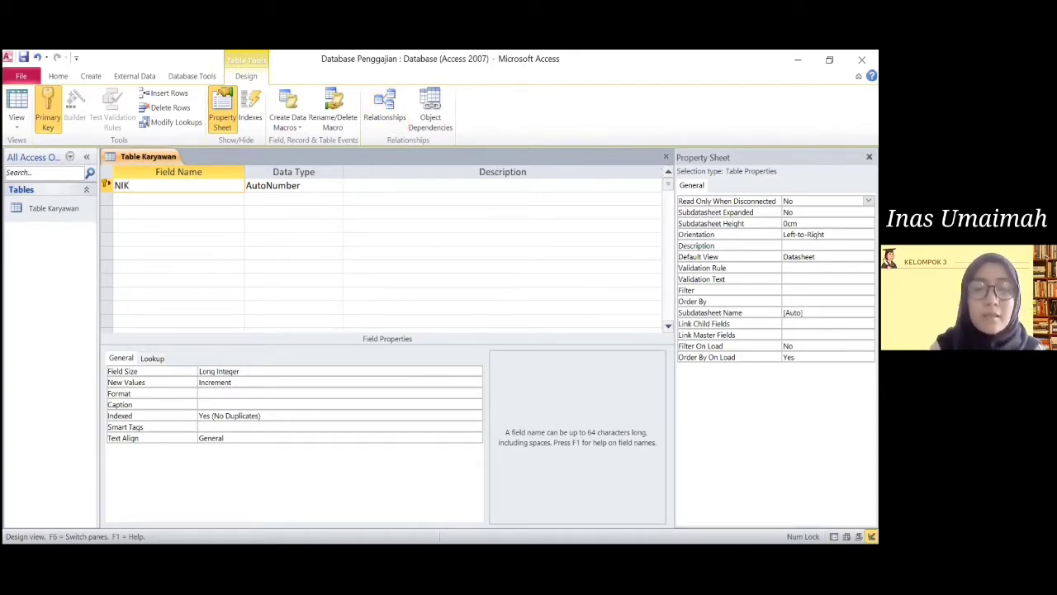
left_click(178, 199)
type("N")
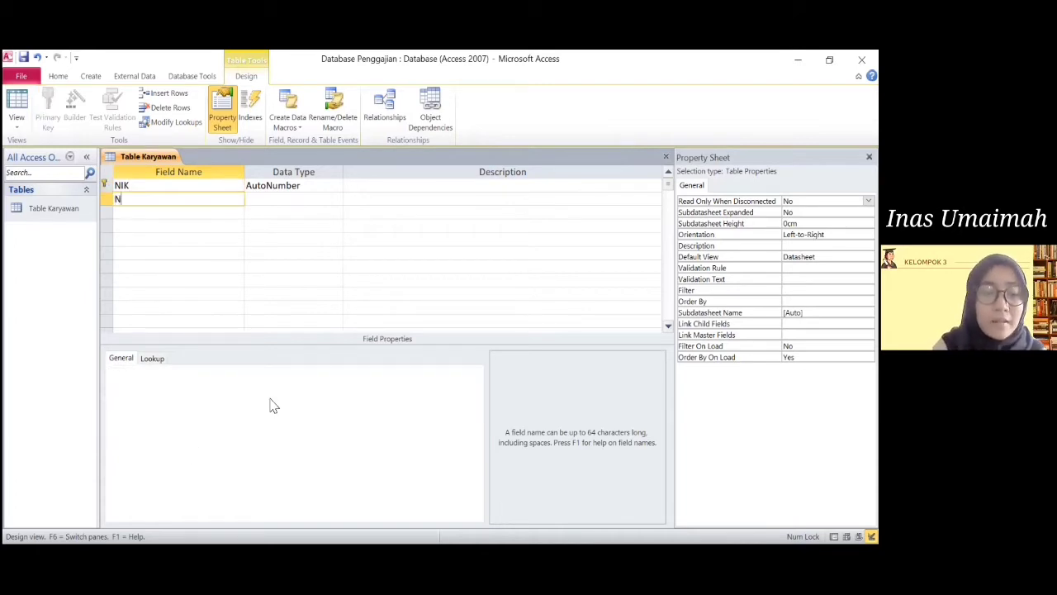
type("ama")
key("Down")
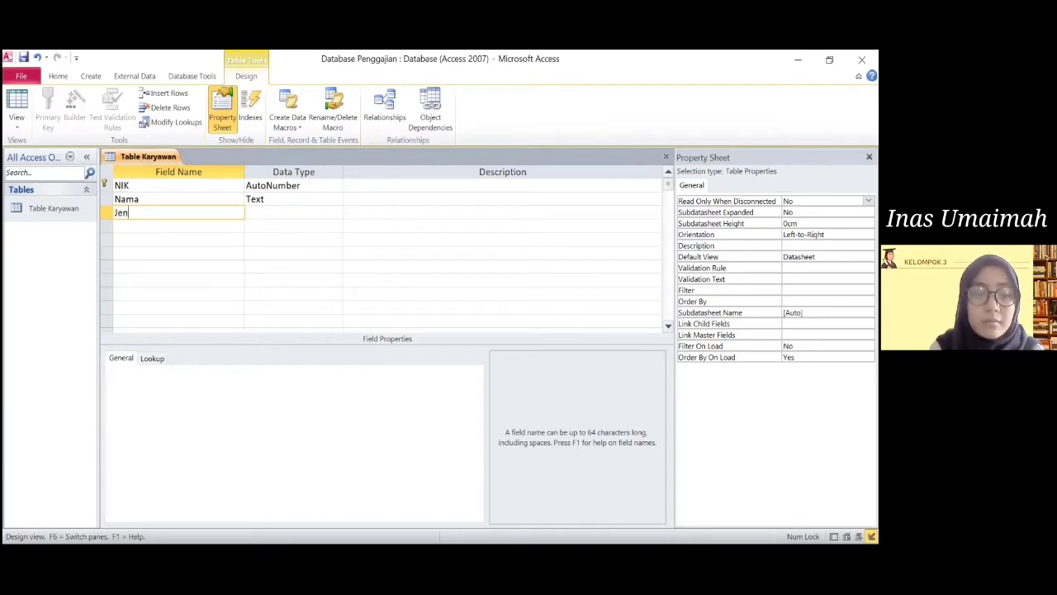
Step: Add the fields Jenis Kelamin, No Telepon and Alamat below Nama in Table Karyawan
type("Jenis Kel")
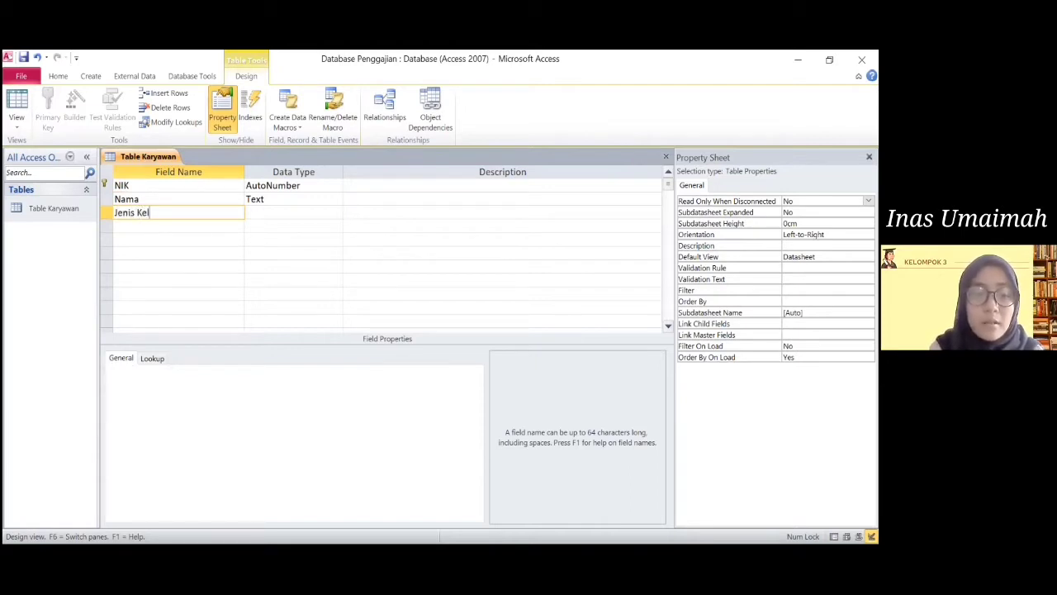
type("amin")
key("Down")
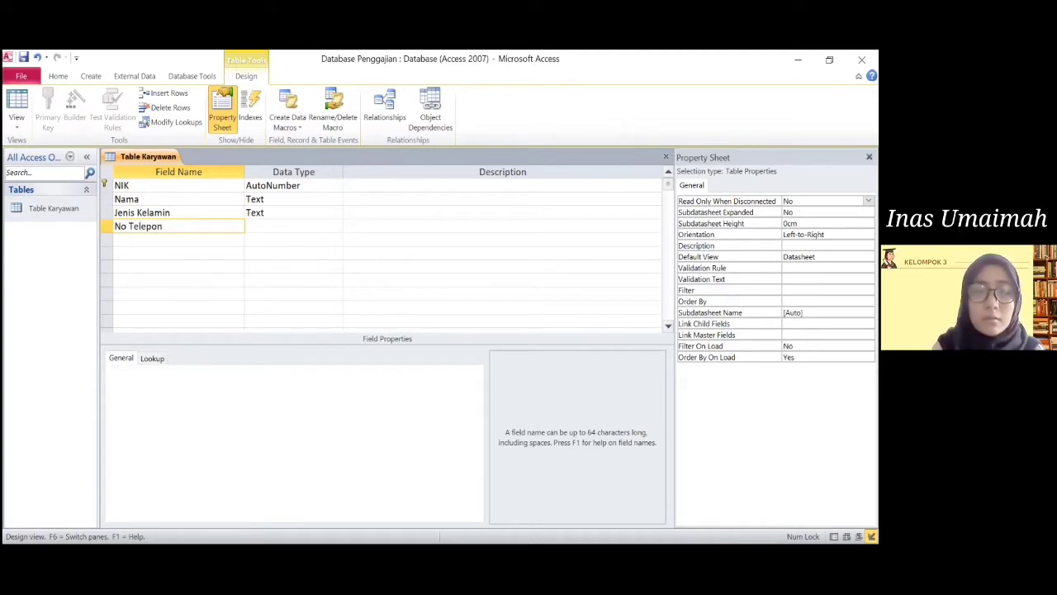
key("Down")
type("A")
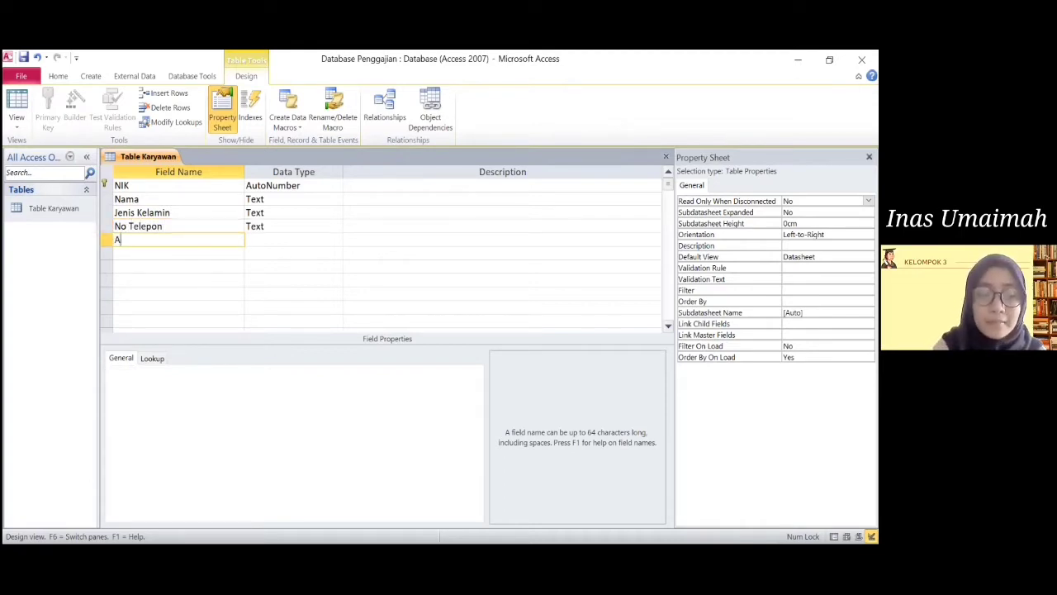
type("lamat")
key("Down")
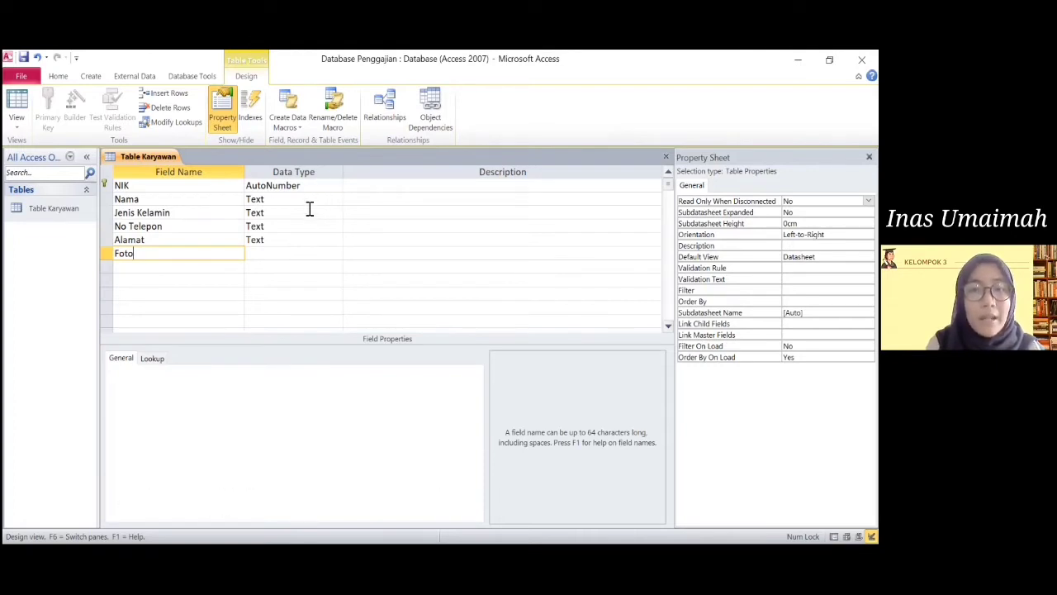
Step: Add a Foto field below Alamat and set its data type to Attachment
left_click(294, 253)
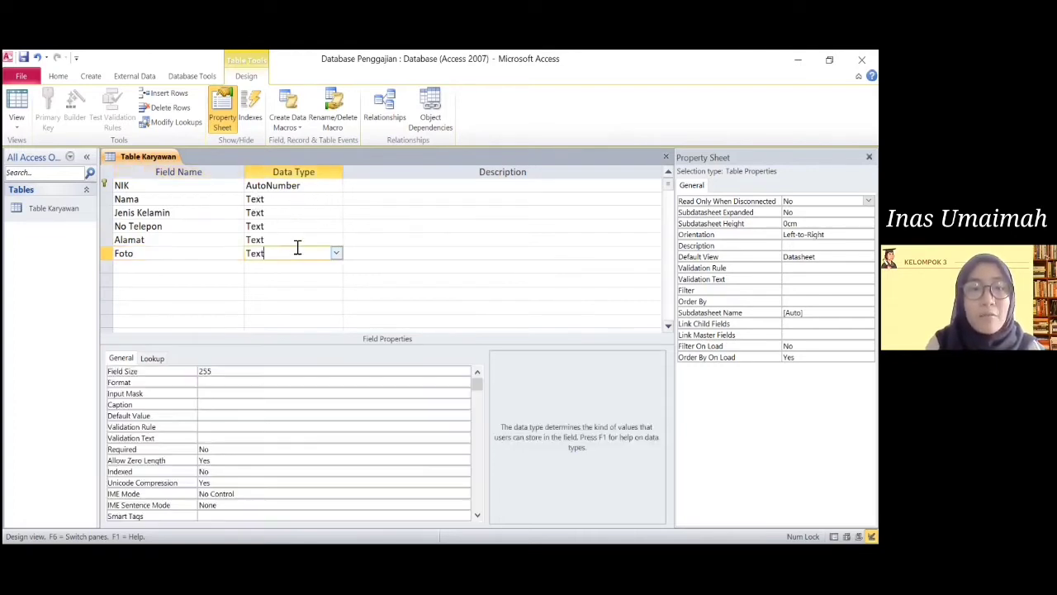
left_click(337, 254)
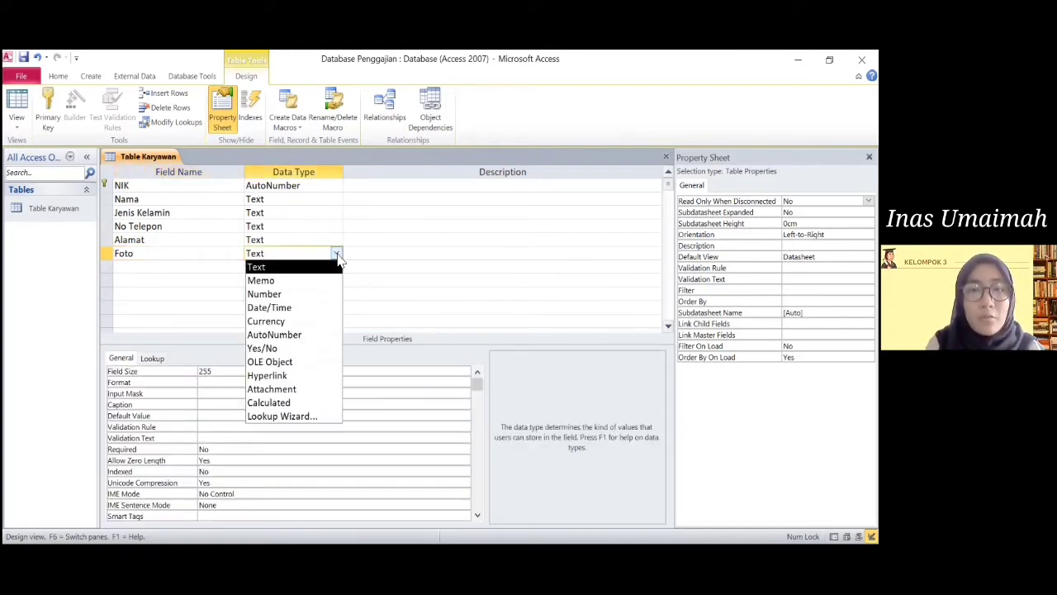
left_click(273, 388)
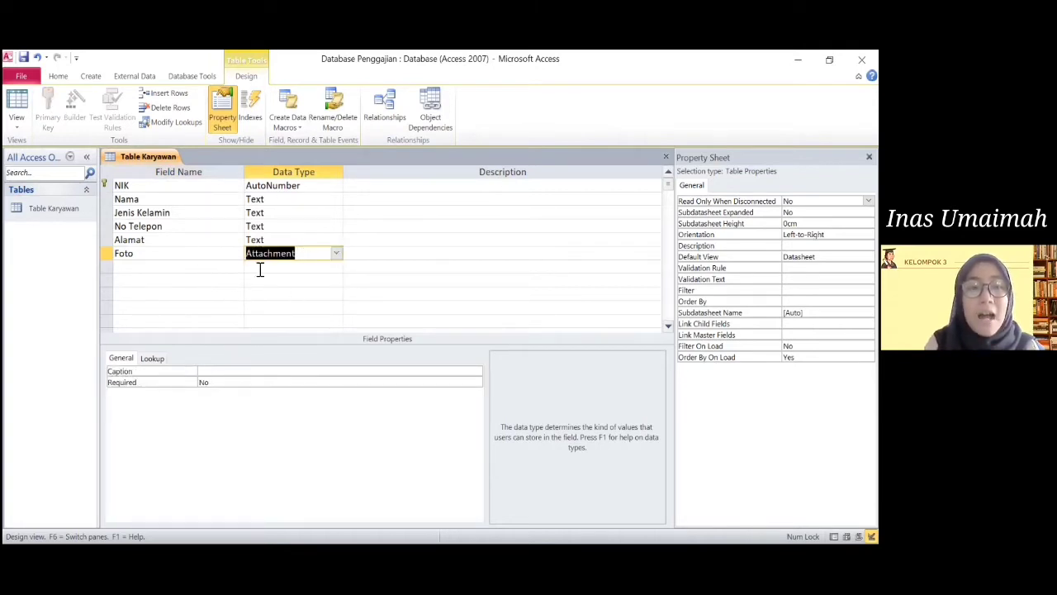
left_click(371, 253)
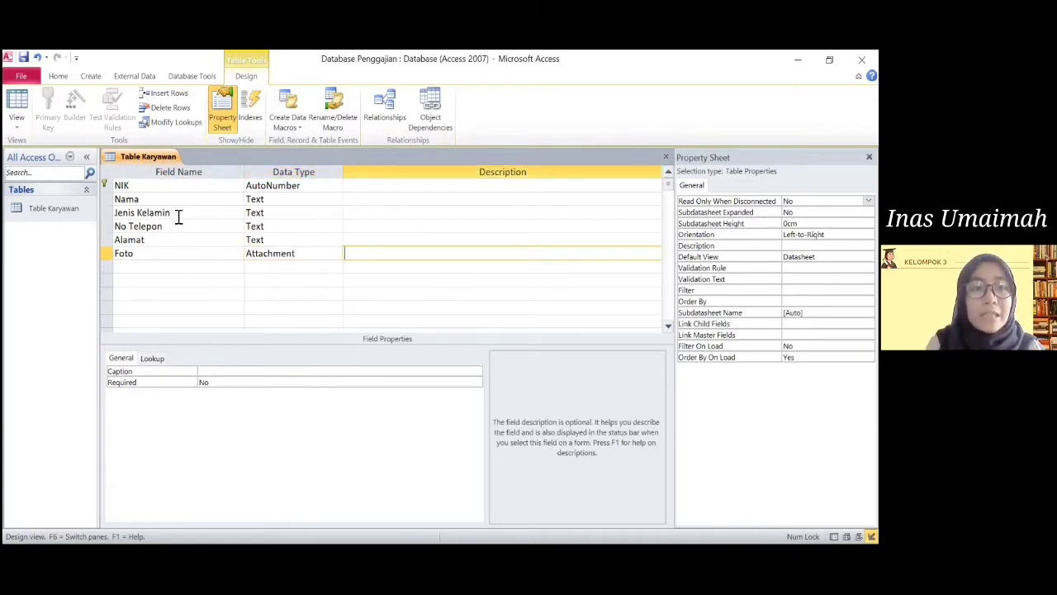
left_click(235, 267)
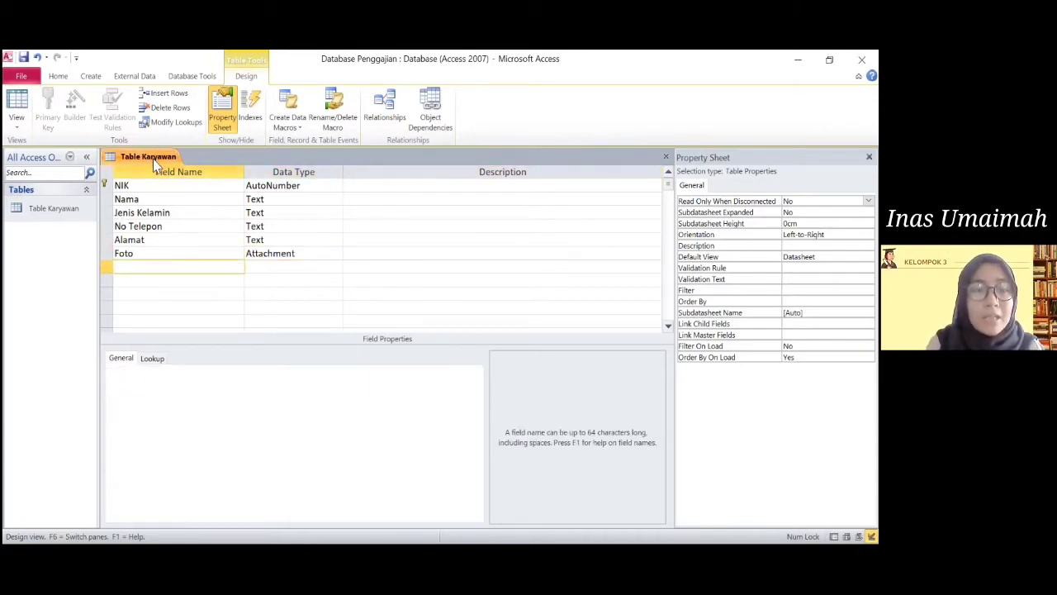
Step: Save the Table Karyawan design and close the table
right_click(157, 156)
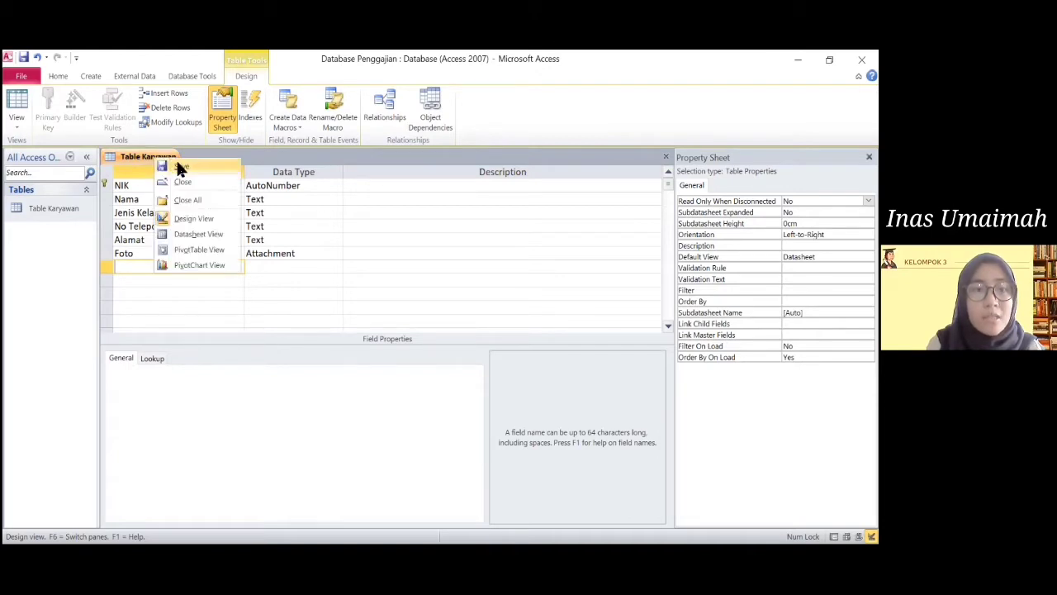
left_click(178, 167)
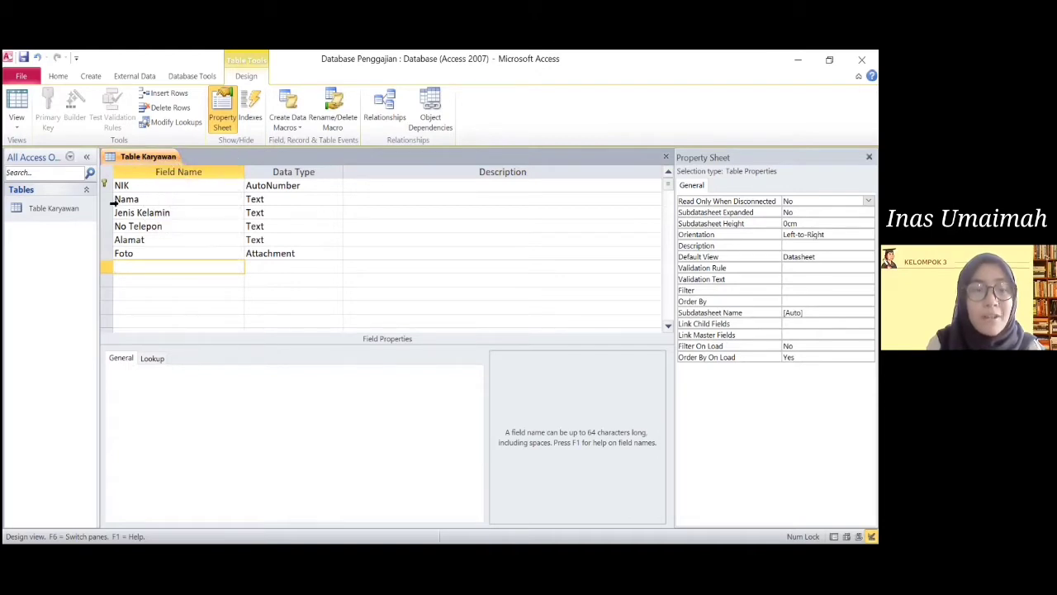
right_click(152, 163)
left_click(178, 182)
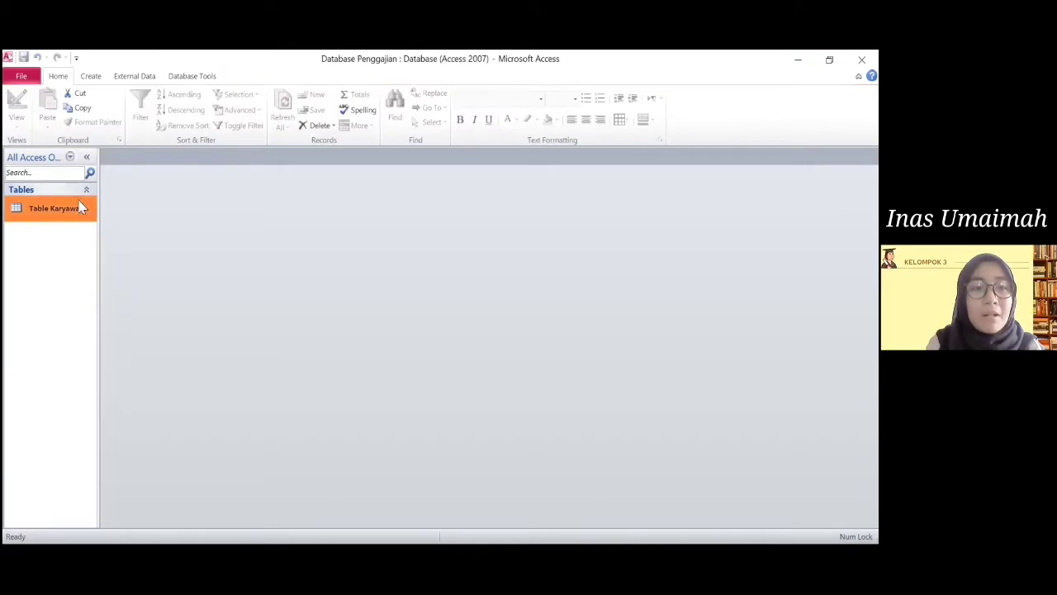
Step: Create a new blank table in the database
left_click(91, 77)
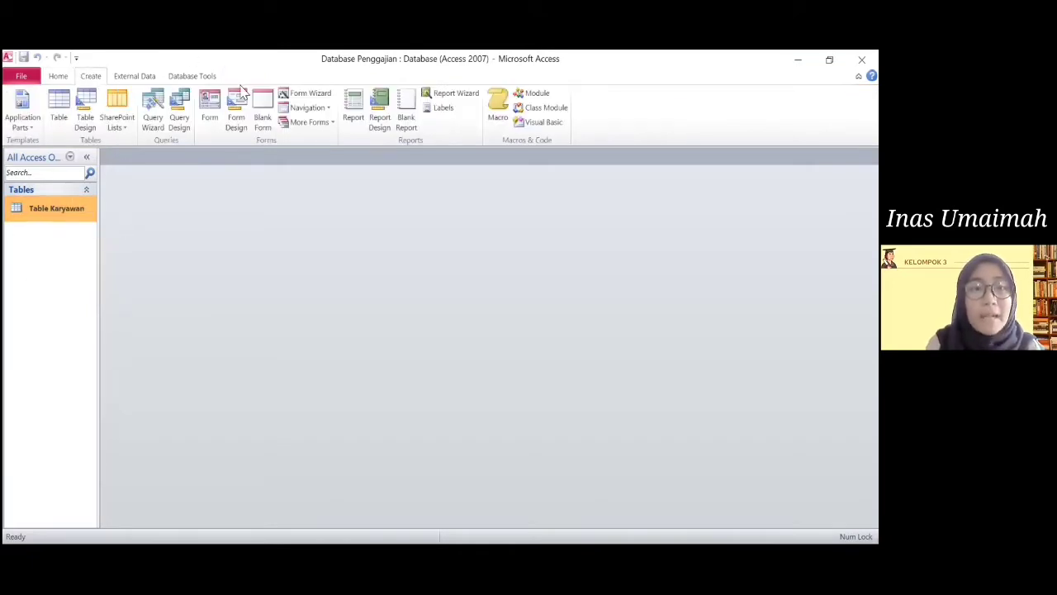
left_click(59, 75)
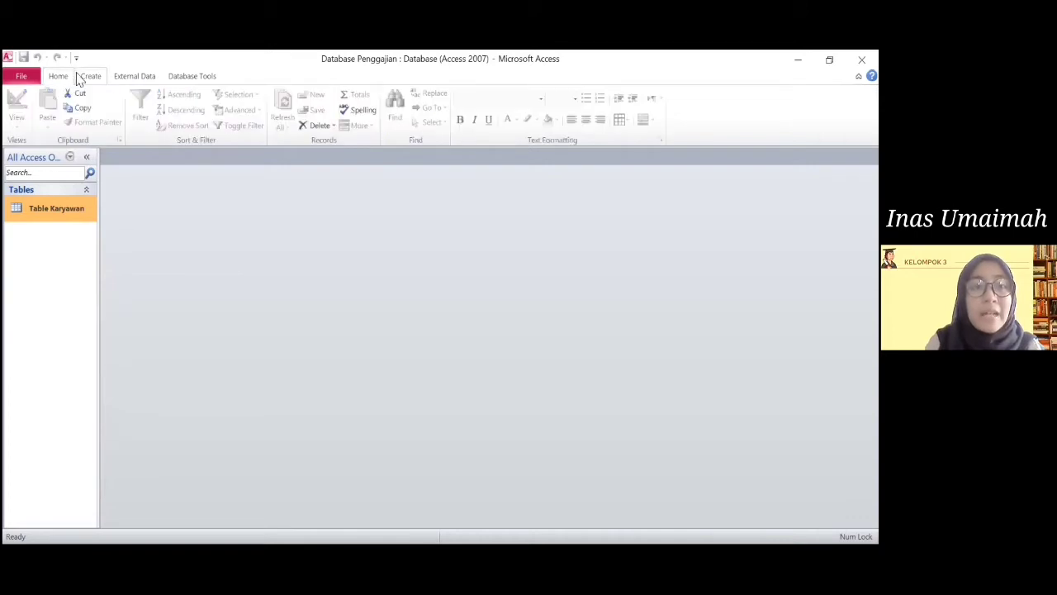
left_click(91, 77)
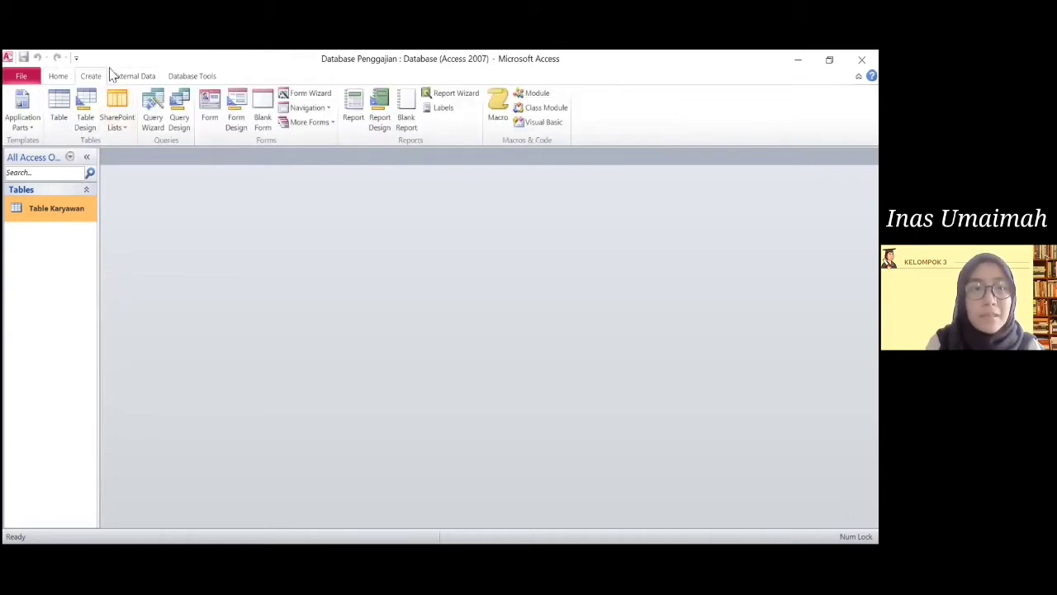
left_click(58, 111)
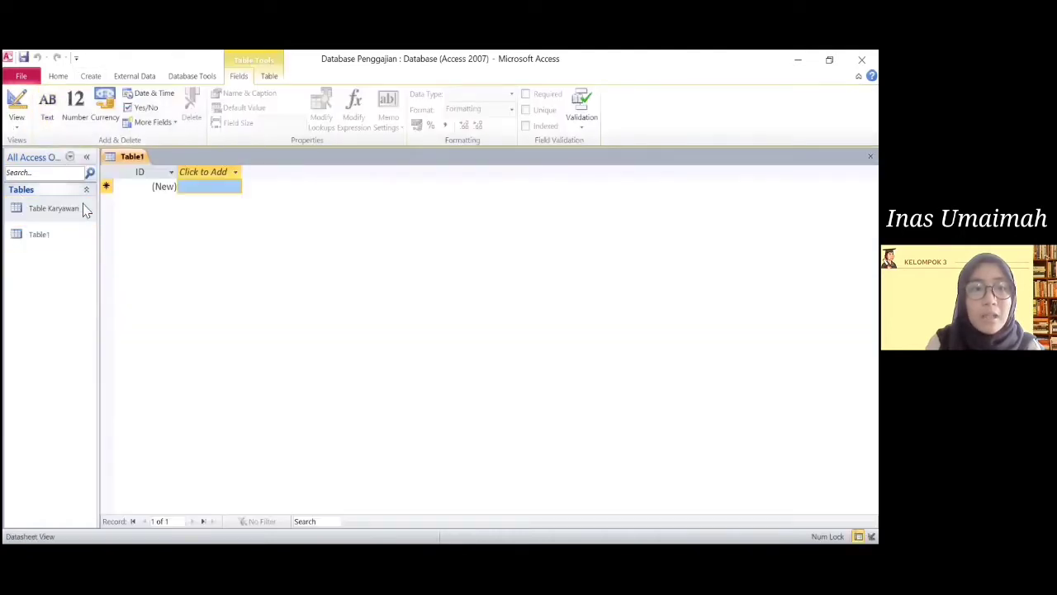
Step: Open the new Table1 in Design View, saving it under the name Table Gaji
left_click(68, 237)
right_click(68, 237)
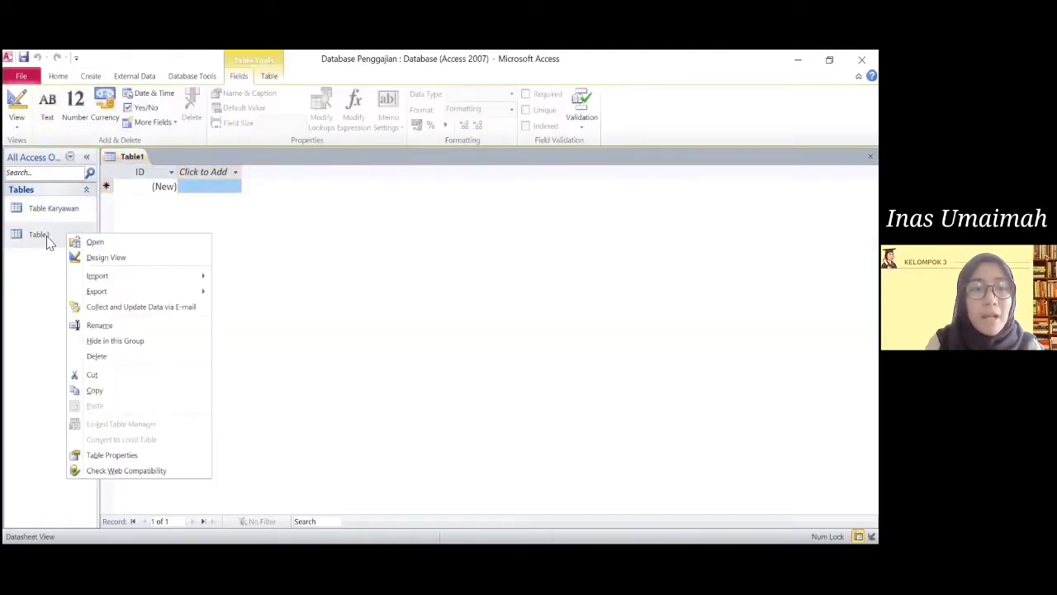
left_click(105, 257)
key("BackSpace")
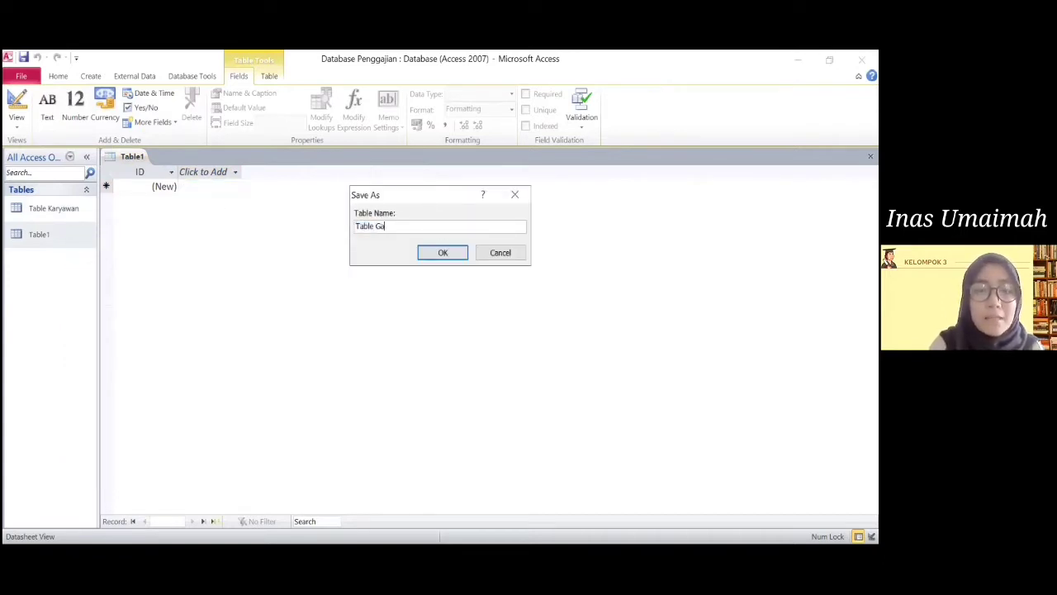
left_click(444, 253)
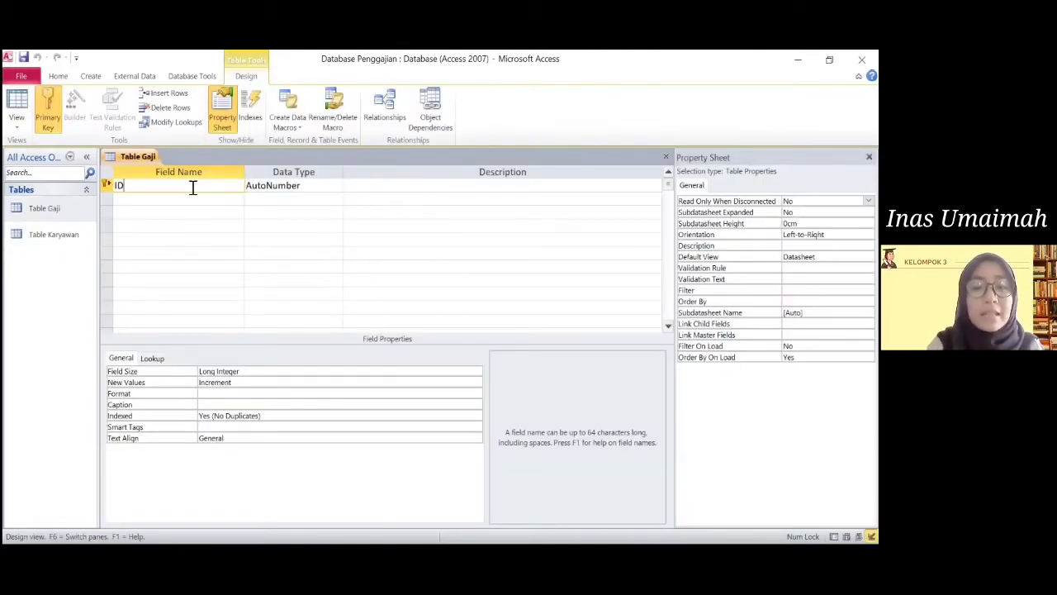
Step: Rename the ID primary key field of Table Gaji to ID Gaji
key("BackSpace")
key("BackSpace")
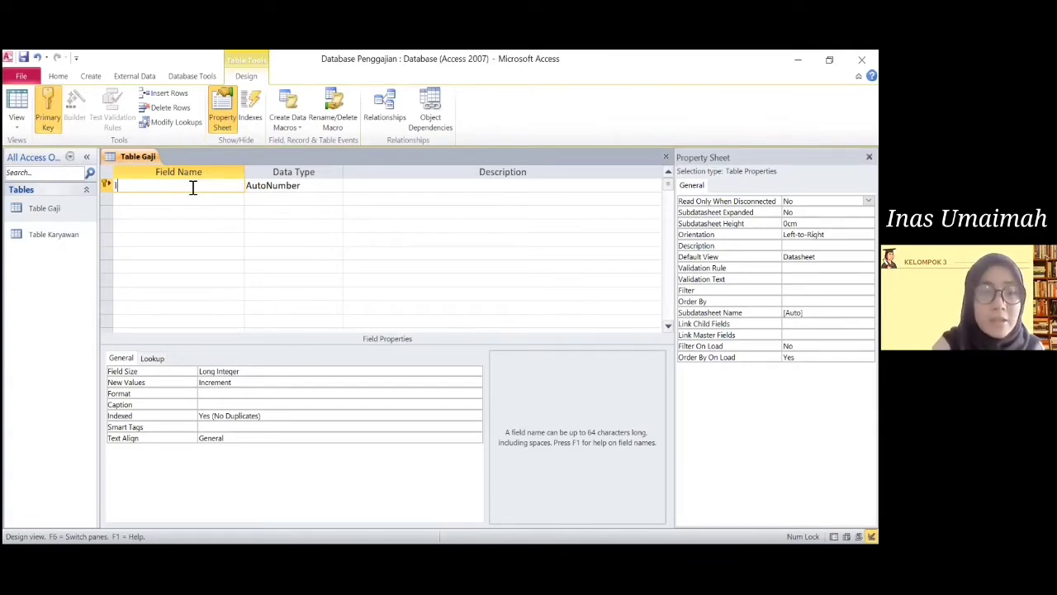
type("ID Gaji")
key("Down")
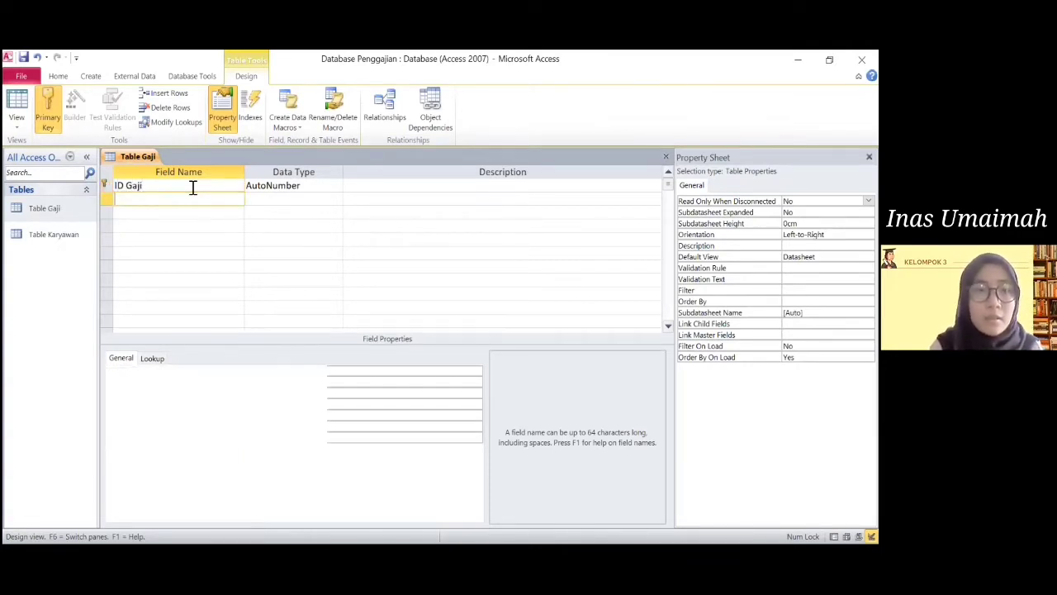
Step: Add a field named Tgl transaksi below ID Gaji
type("Tangg")
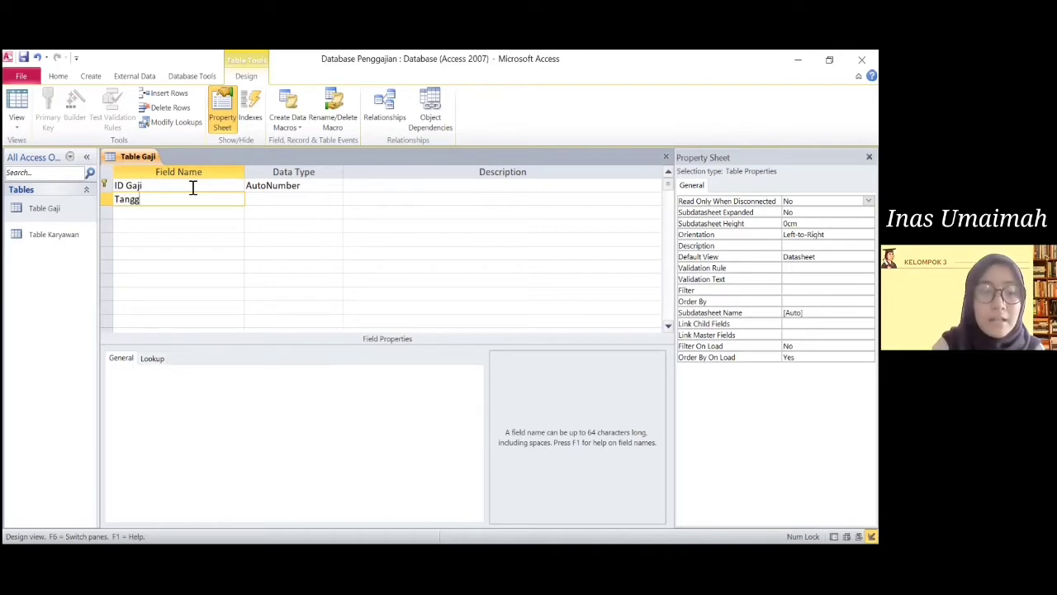
key("BackSpace")
key("BackSpace")
key("BackSpace")
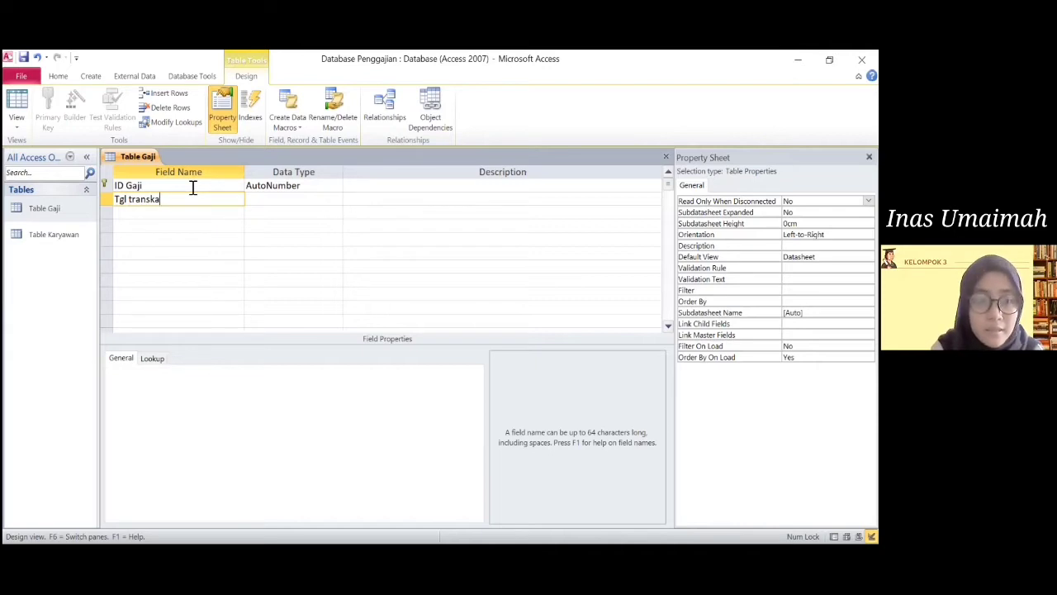
type("ksi")
key("Down")
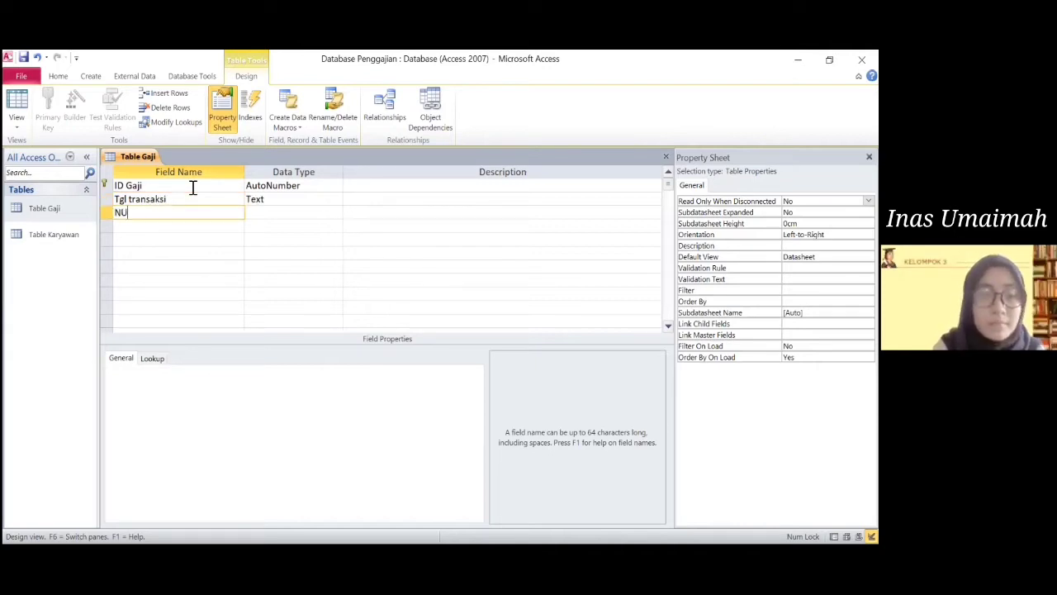
Step: Add the fields NIK, Gaji Pokok, Bonus and Pinjaman below Tgl transaksi in Table Gaji
type("NIK")
key("Down")
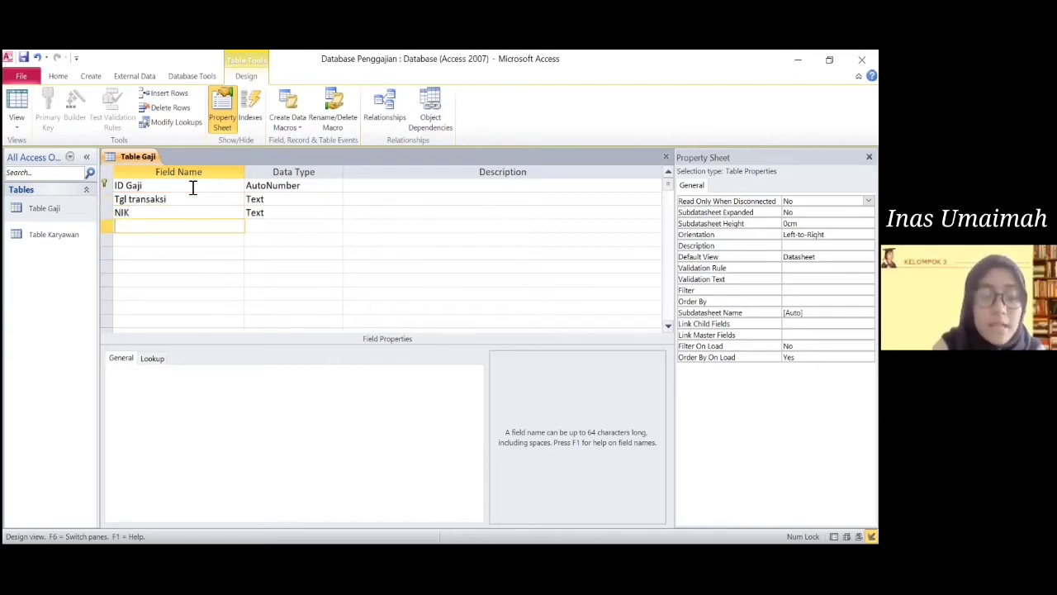
type("Gaji Pokok")
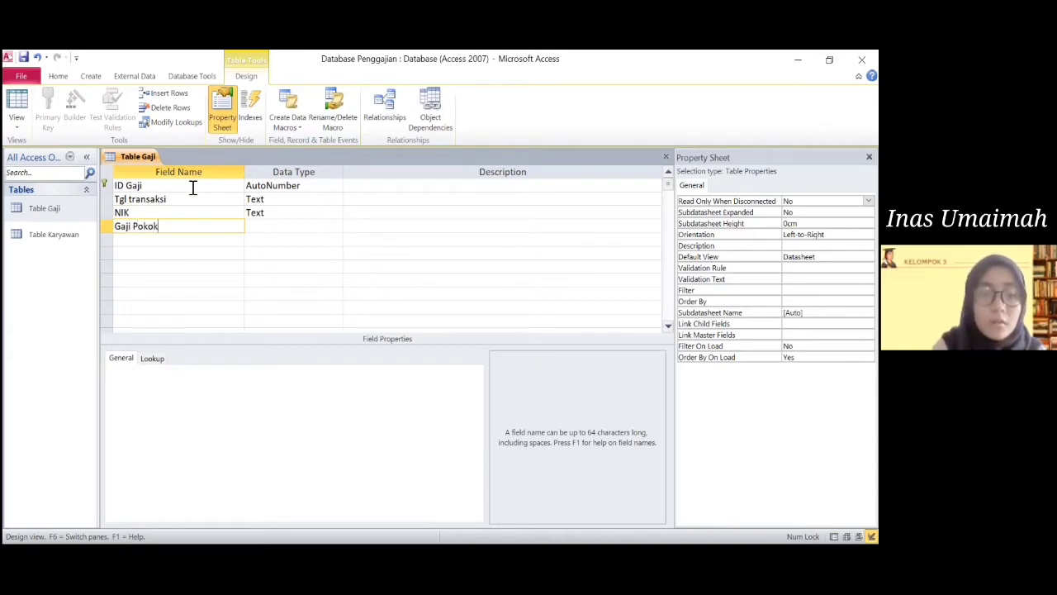
key("Down")
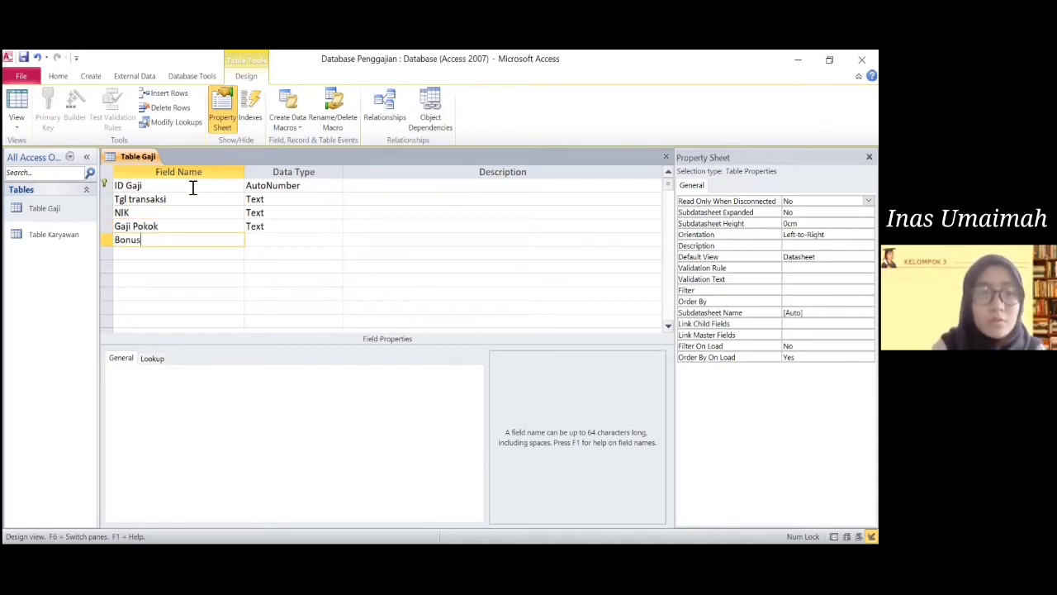
type("Bonus")
key("Down")
type("P")
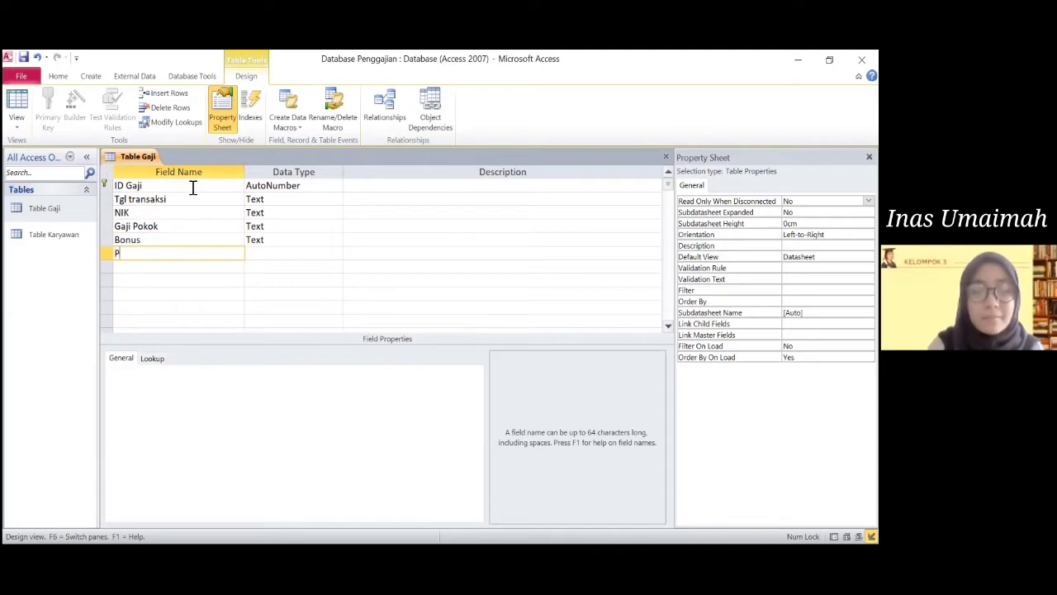
type("injaman")
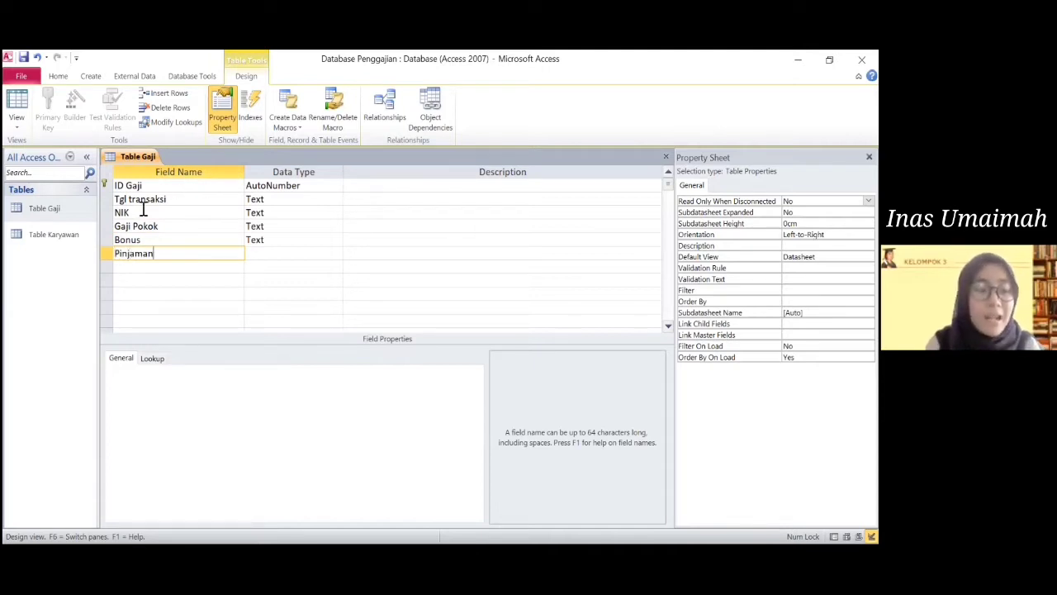
Step: Set the data type of the Tgl transaksi field to Date/Time
left_click(331, 185)
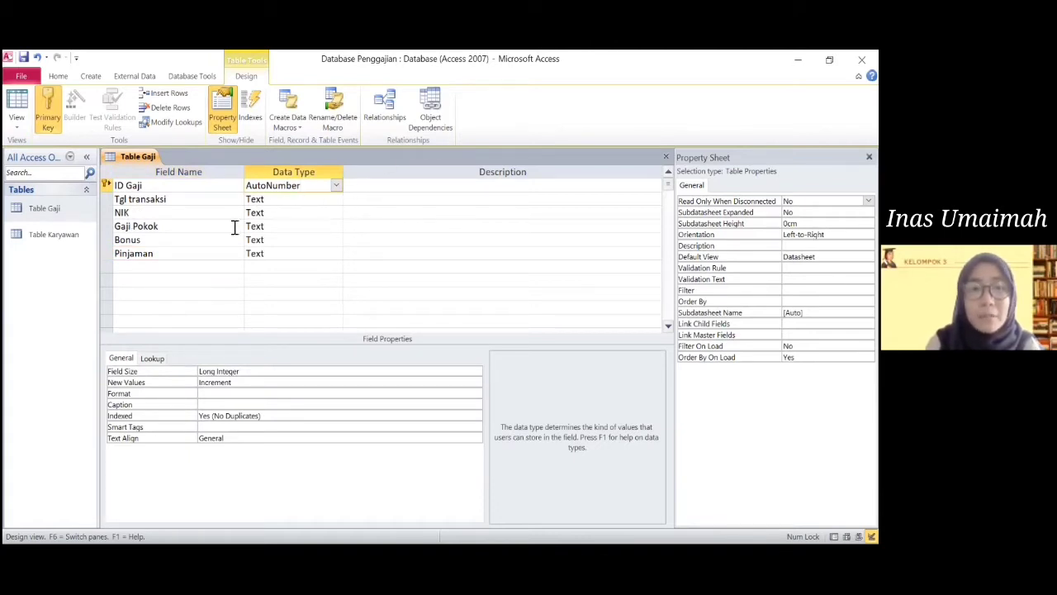
left_click(284, 199)
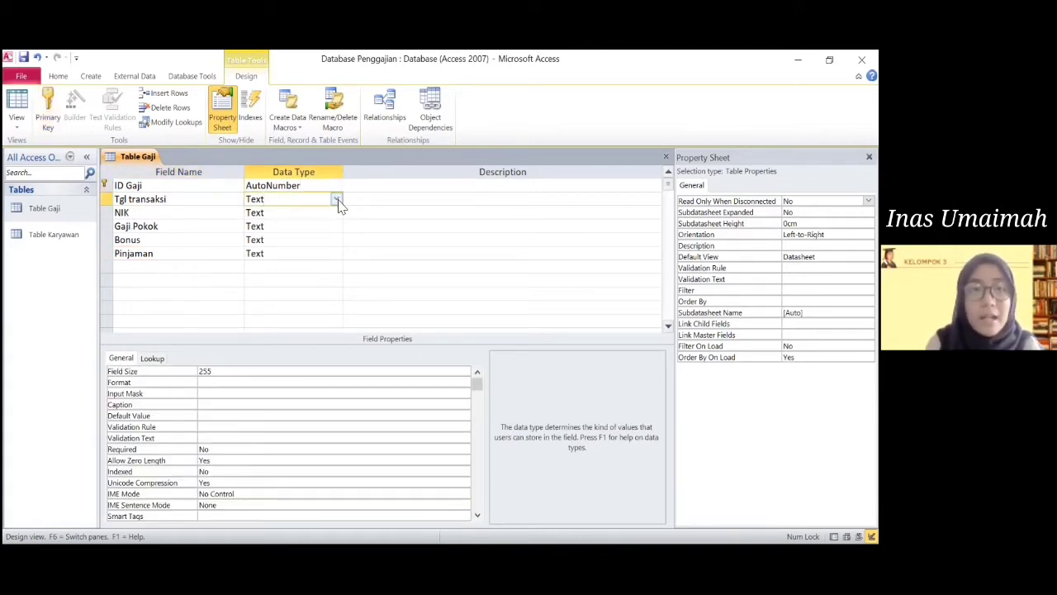
left_click(337, 199)
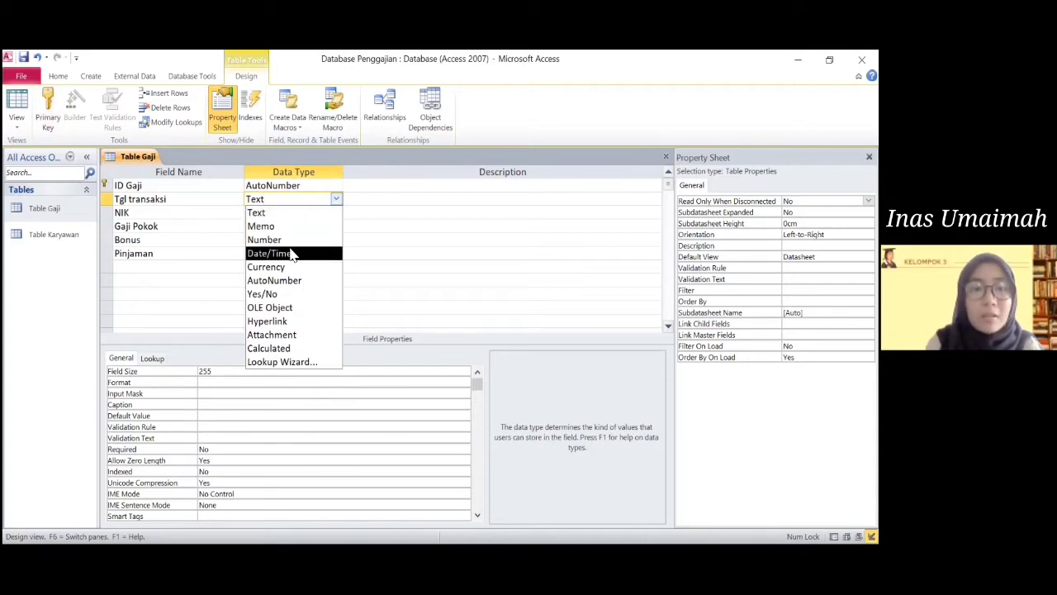
left_click(292, 254)
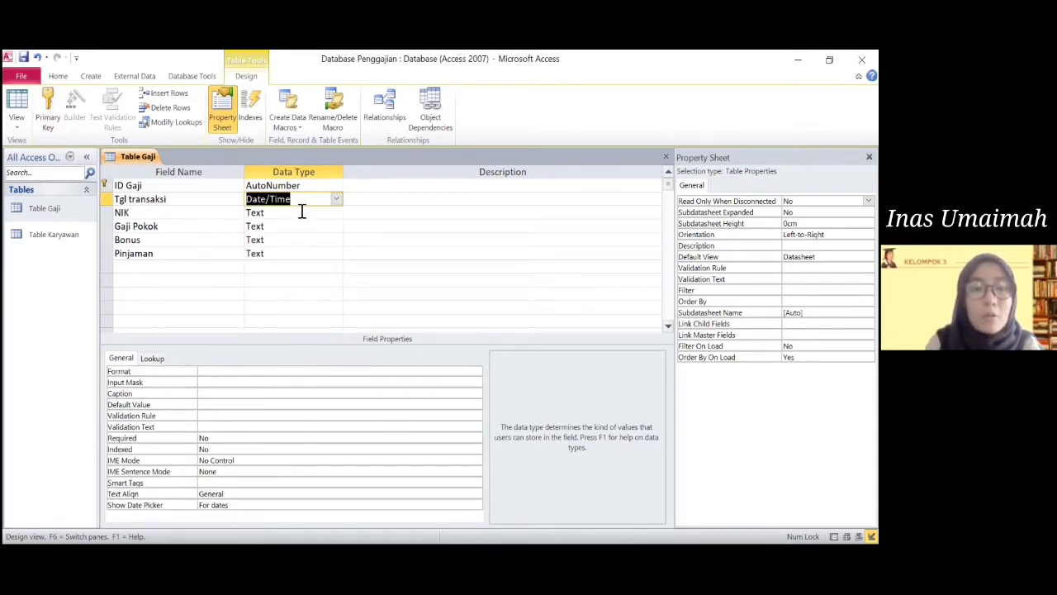
Step: Set the data type of the Gaji Pokok, Bonus and Pinjaman fields to Currency
left_click(302, 213)
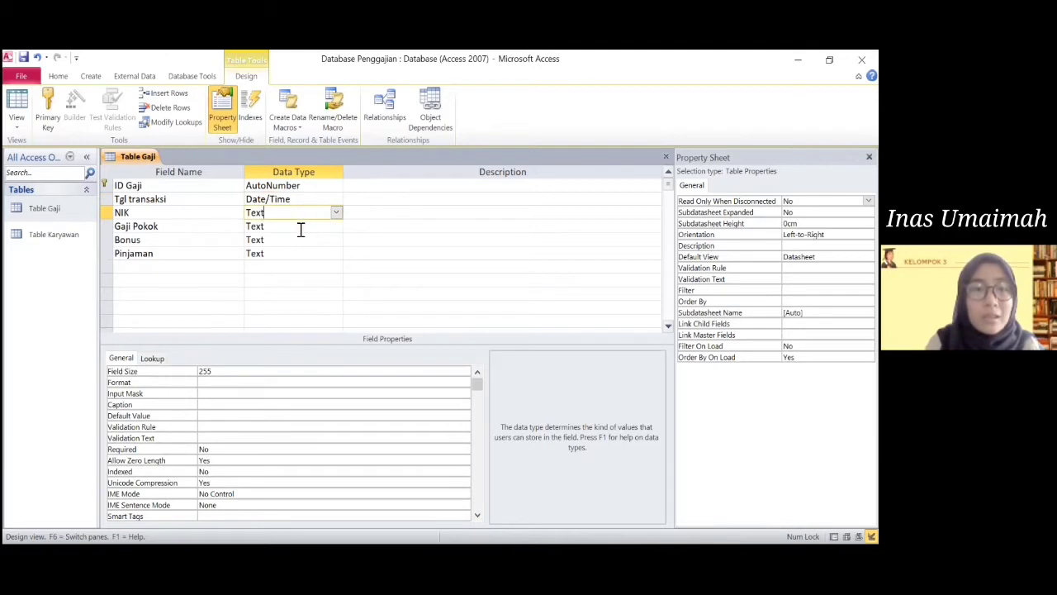
left_click(300, 228)
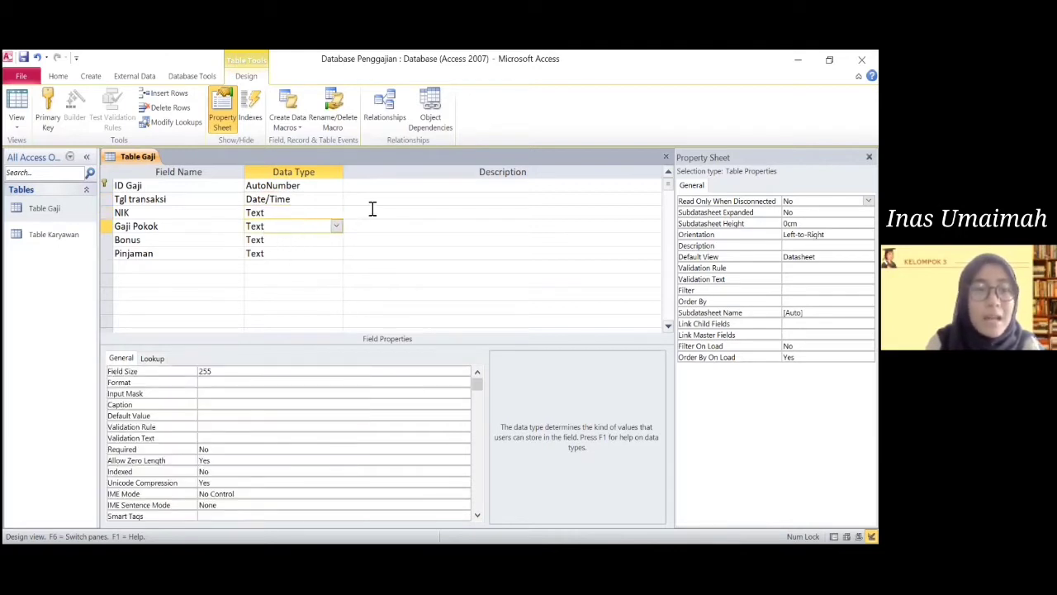
left_click(336, 239)
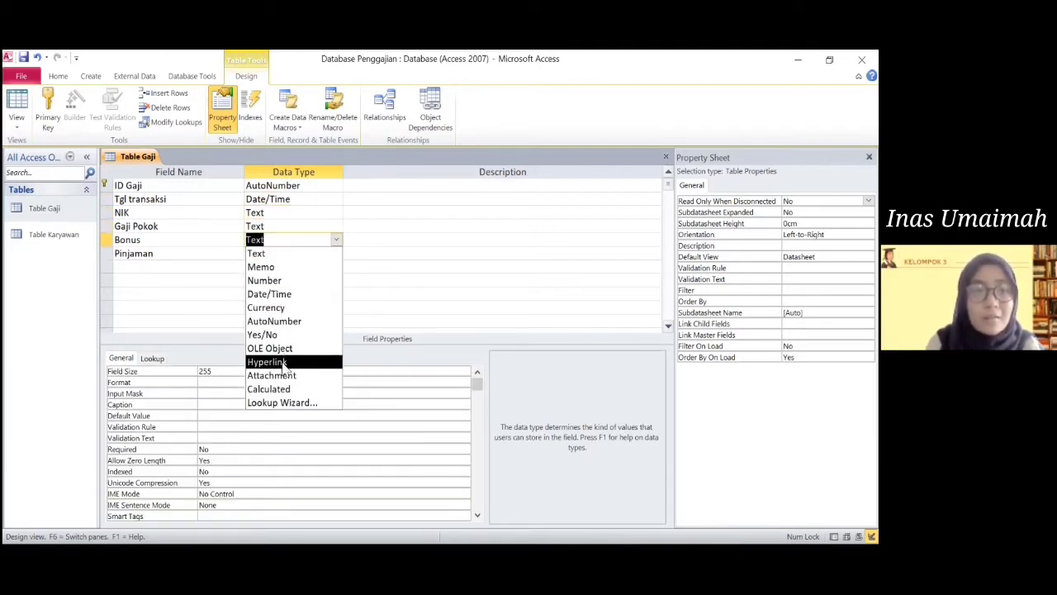
left_click(266, 307)
left_click(336, 229)
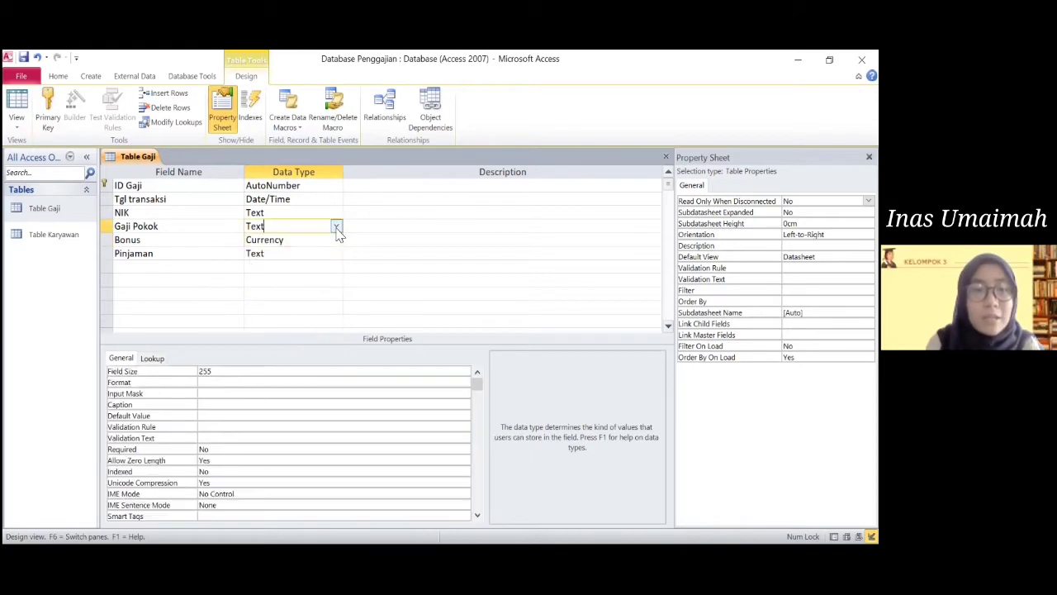
left_click(336, 227)
left_click(321, 294)
left_click(335, 255)
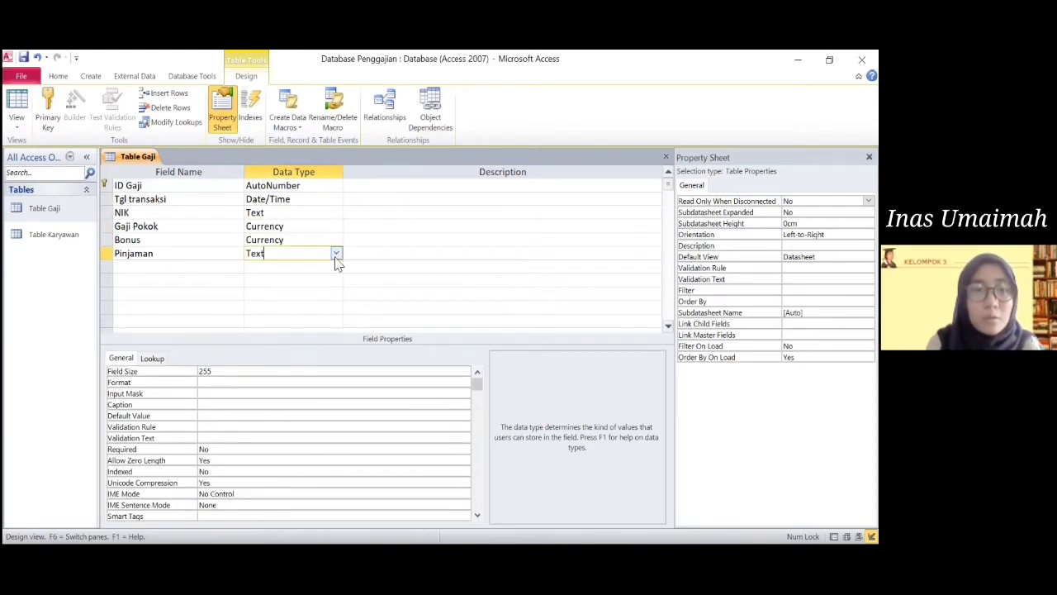
left_click(336, 255)
left_click(313, 325)
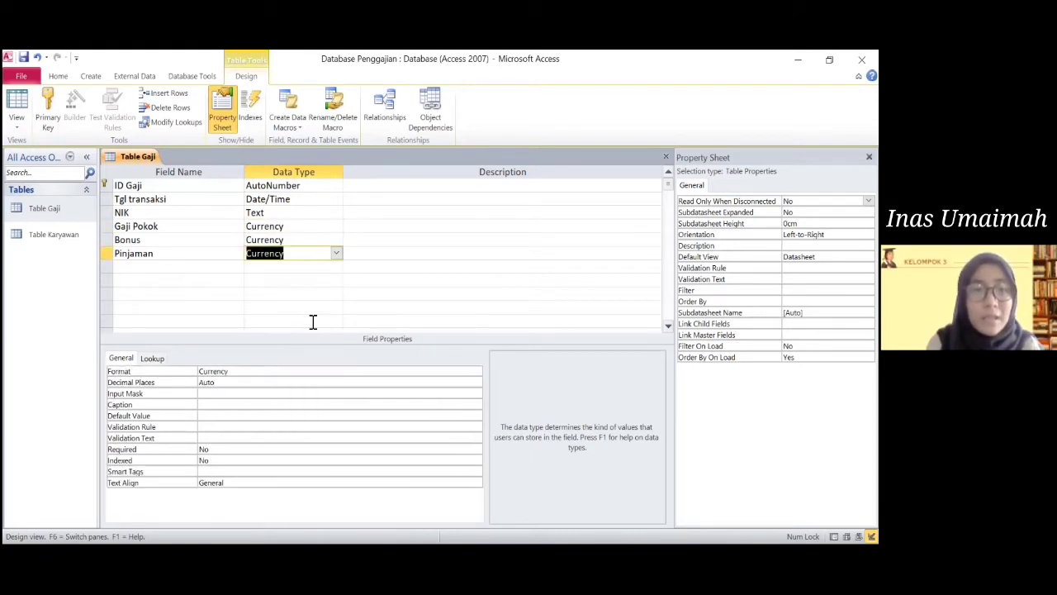
Step: Change the lookup Display Control of the NIK field to Combo Box
left_click(316, 211)
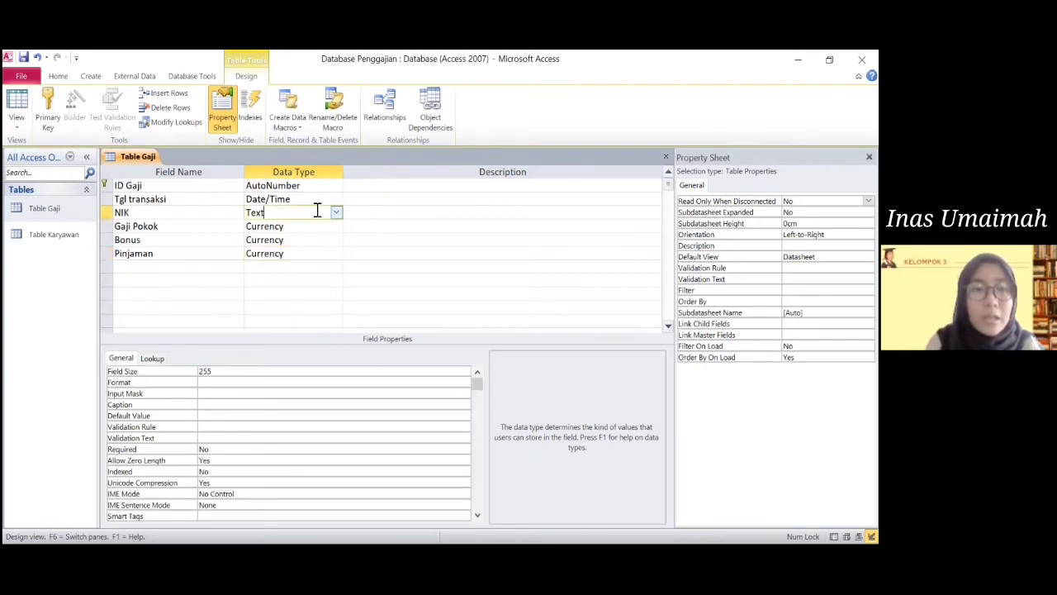
left_click(155, 360)
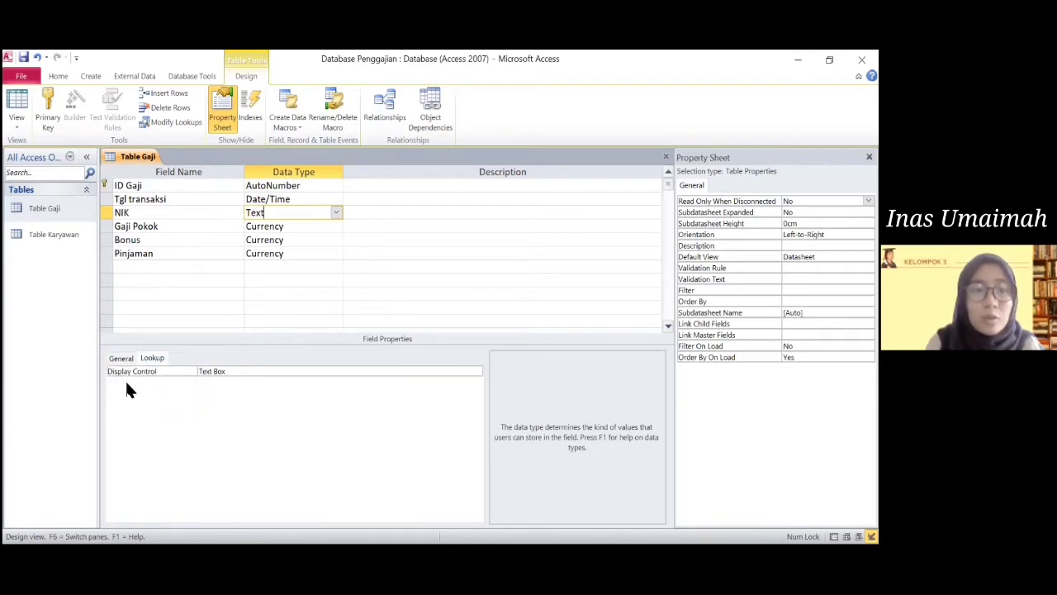
left_click(277, 372)
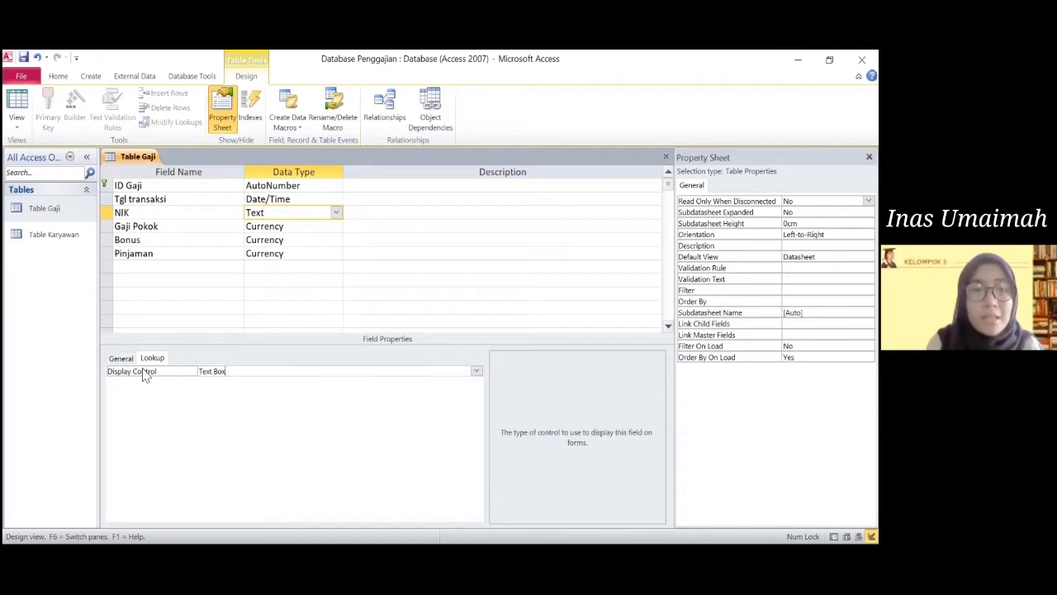
left_click(475, 371)
left_click(464, 404)
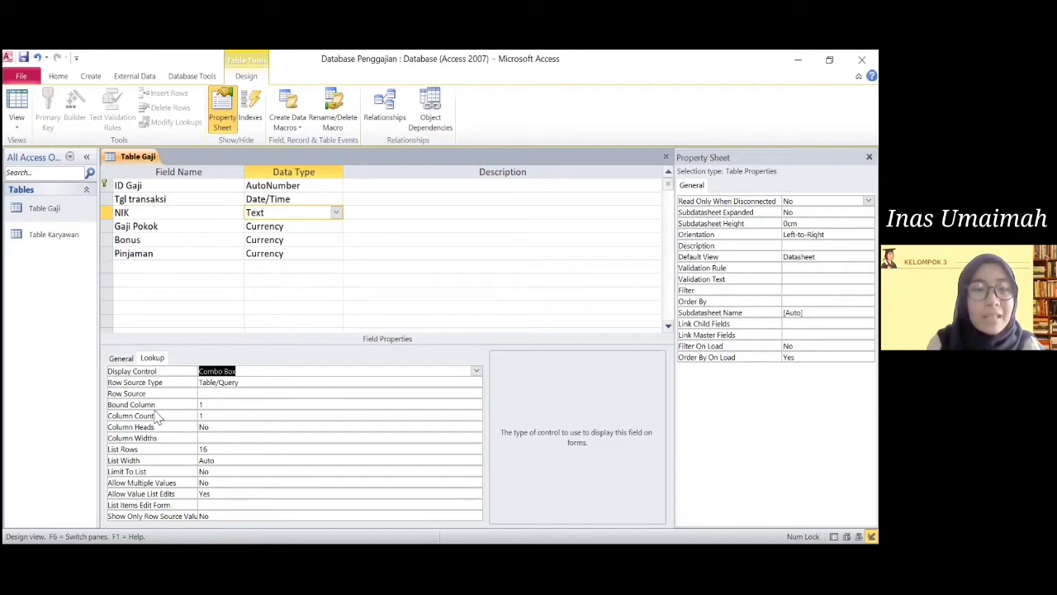
Step: Open the query builder for the NIK field's Row Source and add Table Karyawan to it
left_click(243, 395)
left_click(477, 393)
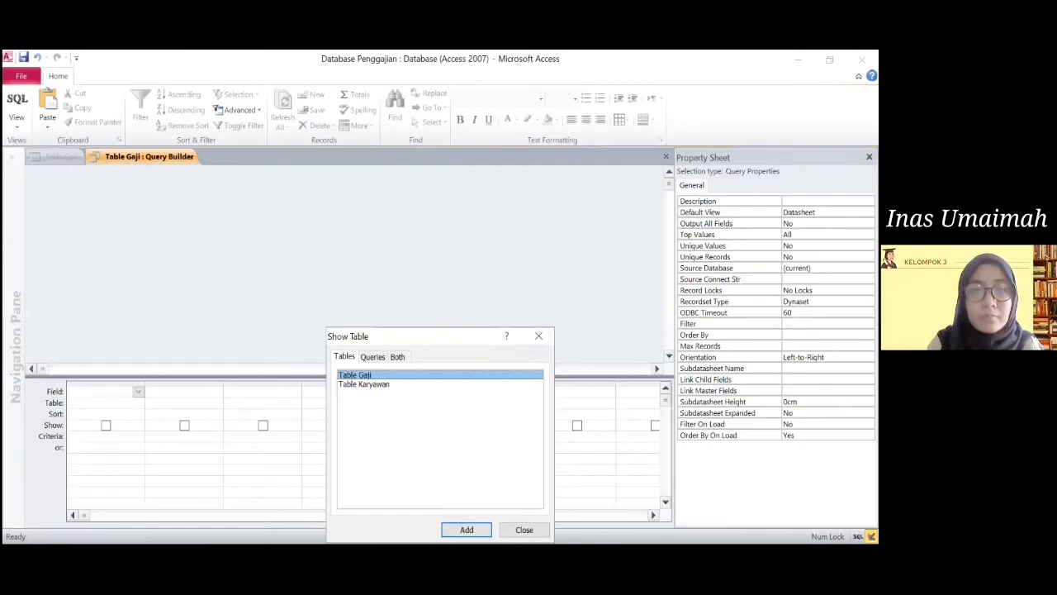
left_click(431, 384)
key("Return")
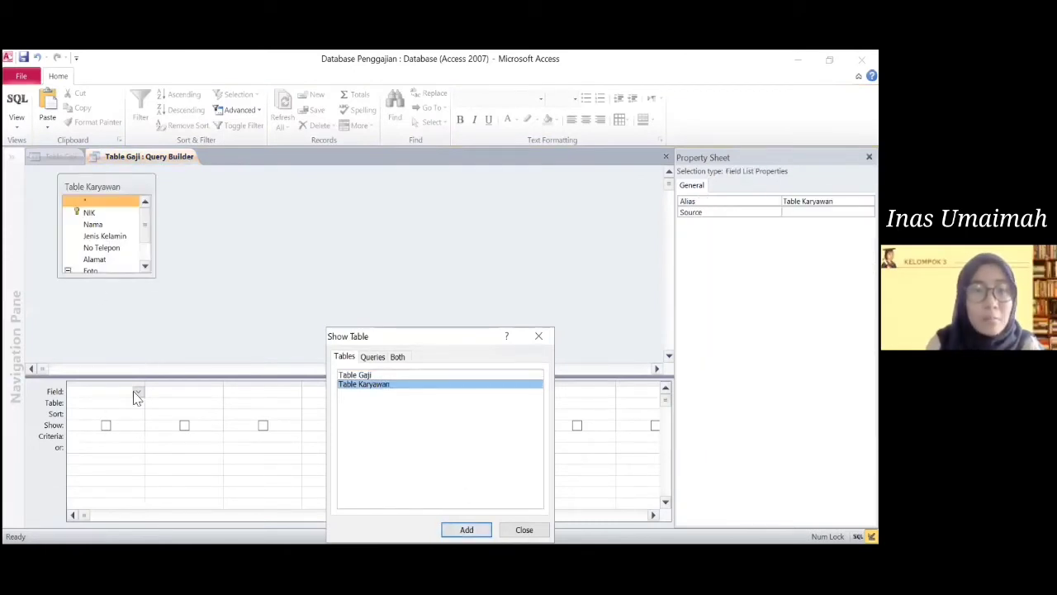
key("Tab")
key("Return")
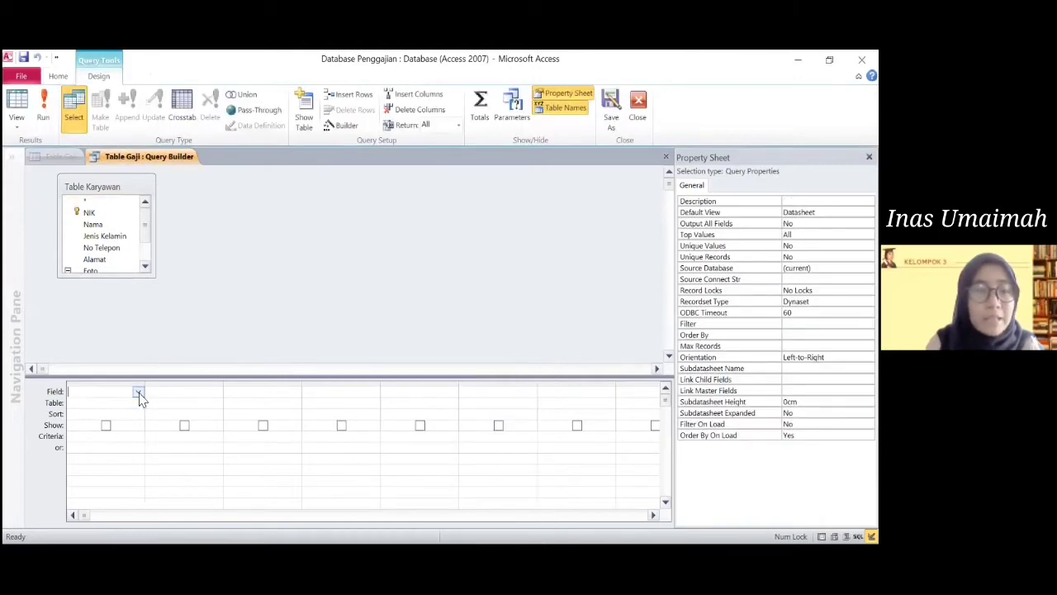
Step: Add the NIK and Nama fields of Table Karyawan to the row source query and close it, keeping the changes
left_click(138, 392)
left_click(115, 414)
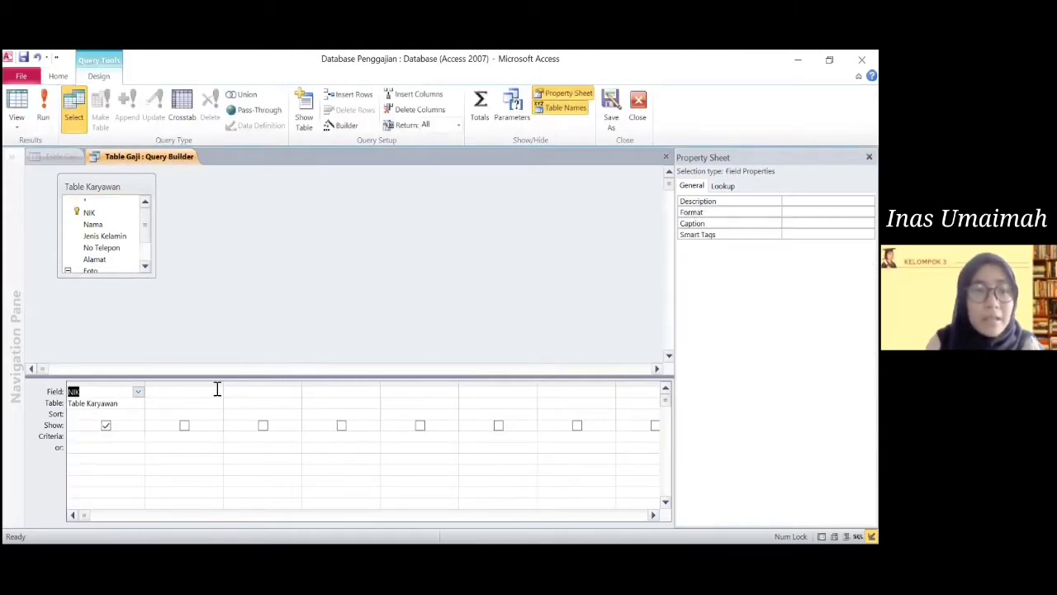
left_click(215, 385)
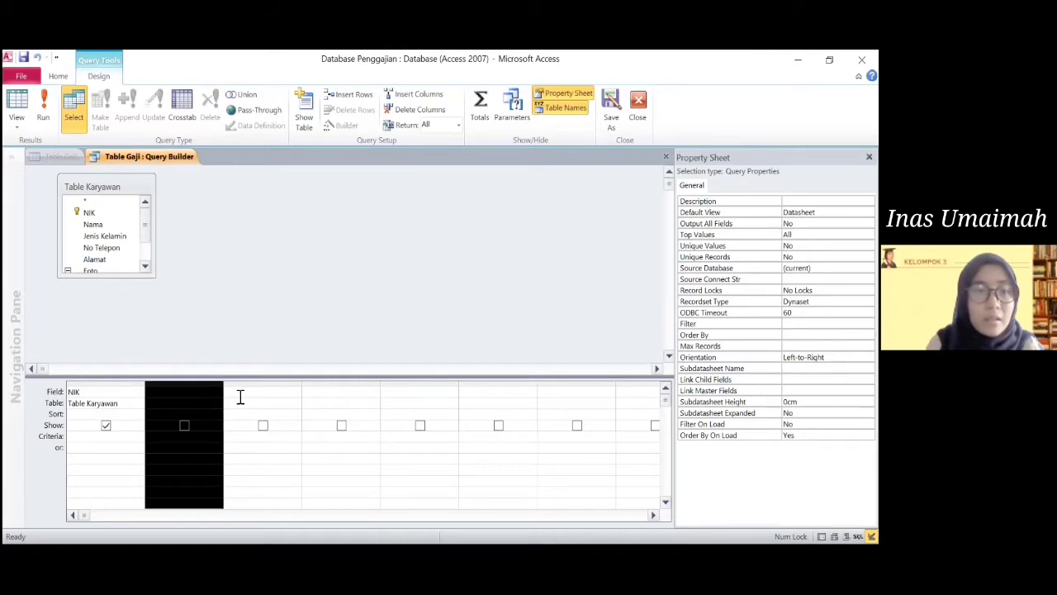
left_click(217, 392)
left_click(207, 425)
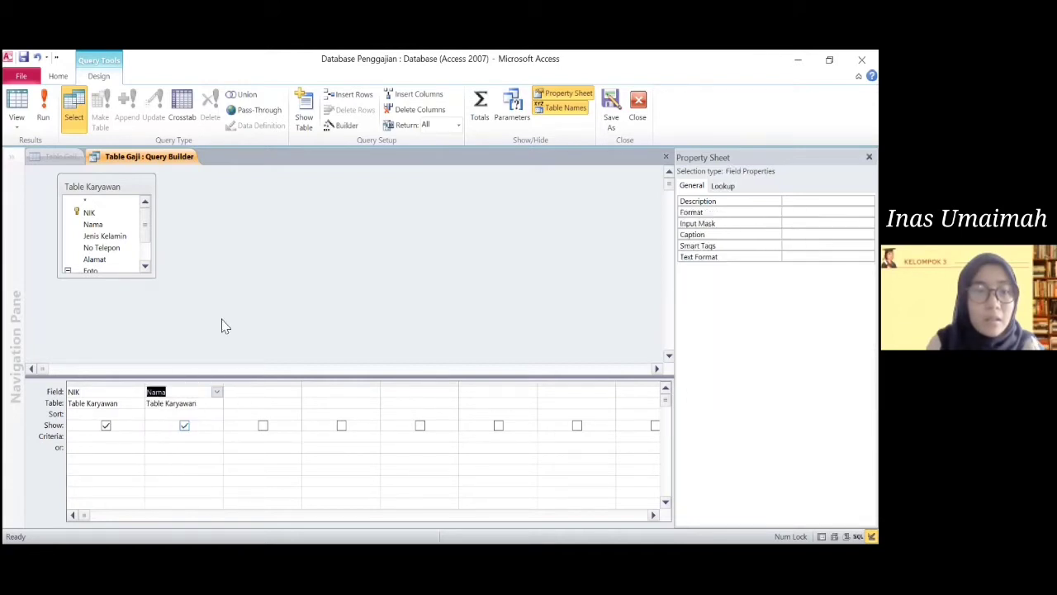
right_click(166, 164)
left_click(31, 252)
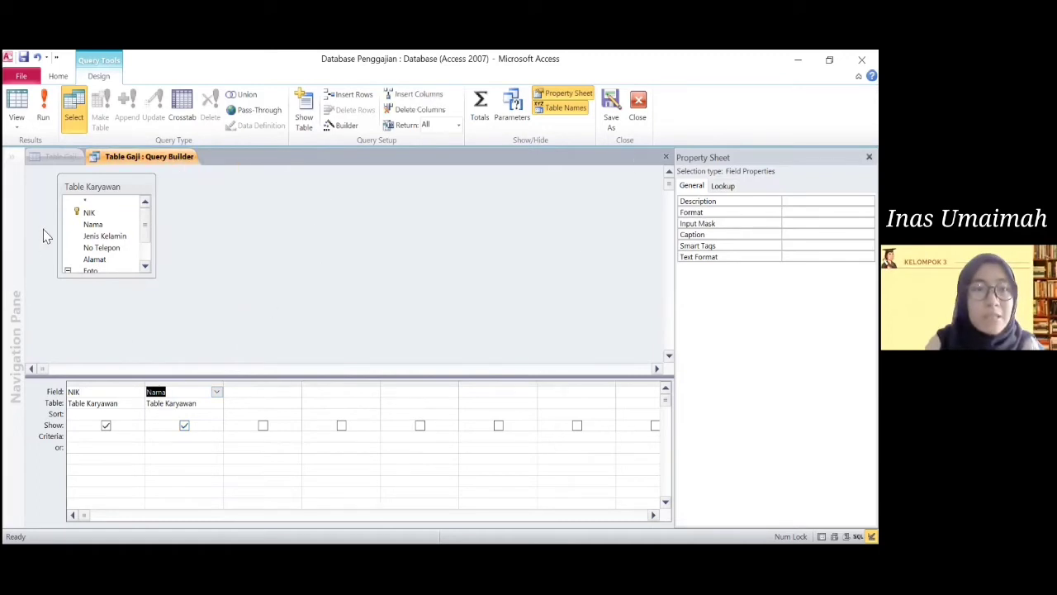
right_click(176, 158)
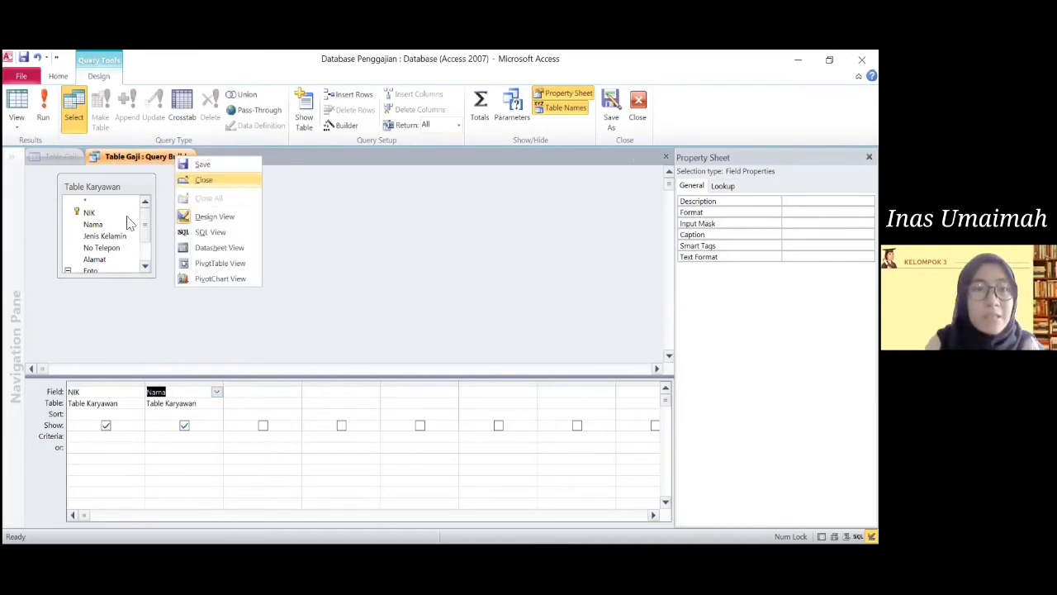
left_click(204, 179)
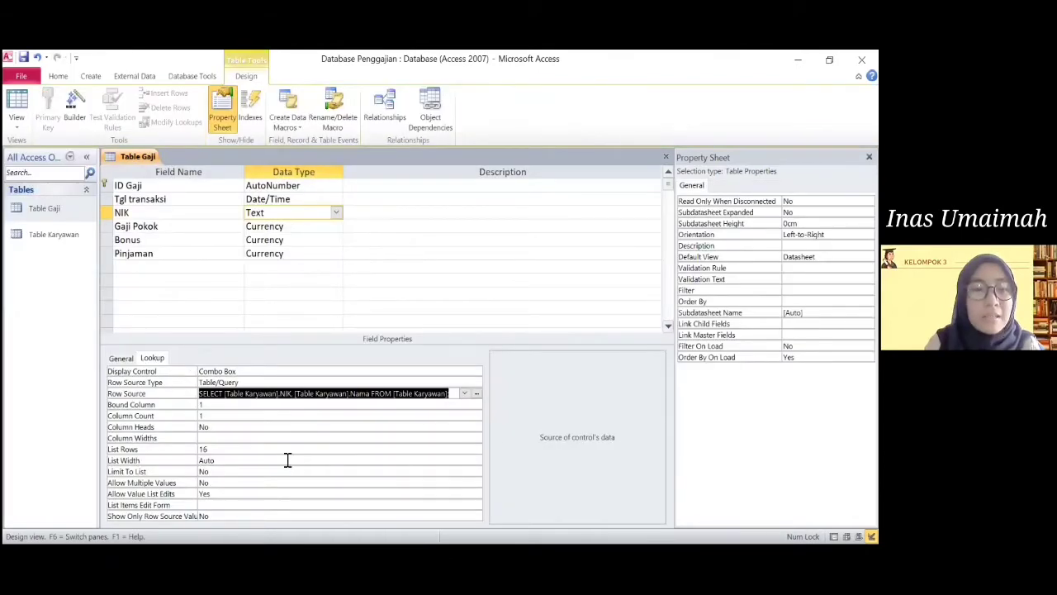
Step: Set the NIK lookup's Column Count to 2, and save and close Table Gaji
left_click(232, 418)
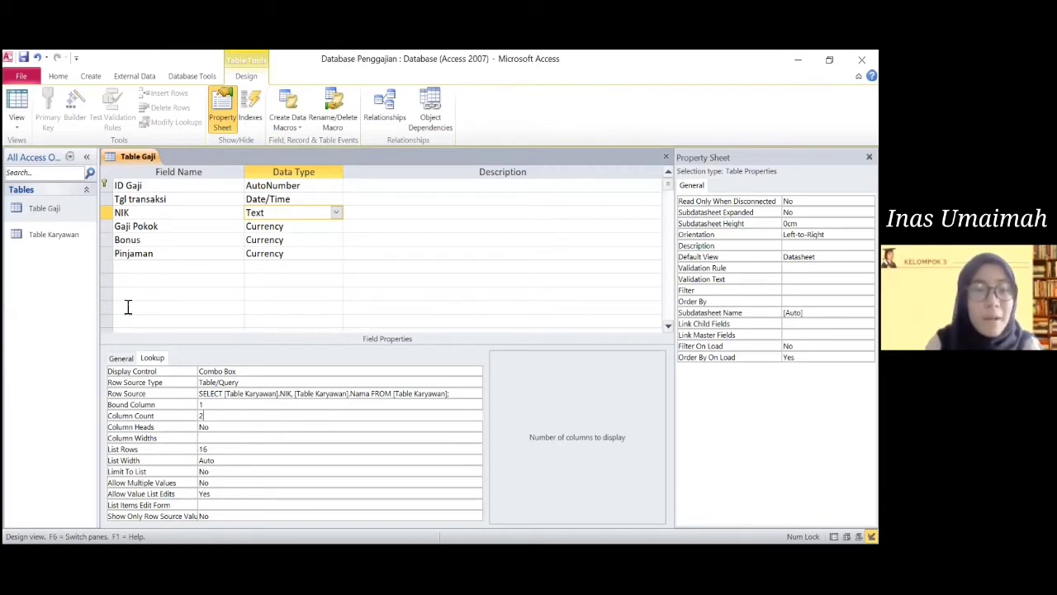
right_click(83, 203)
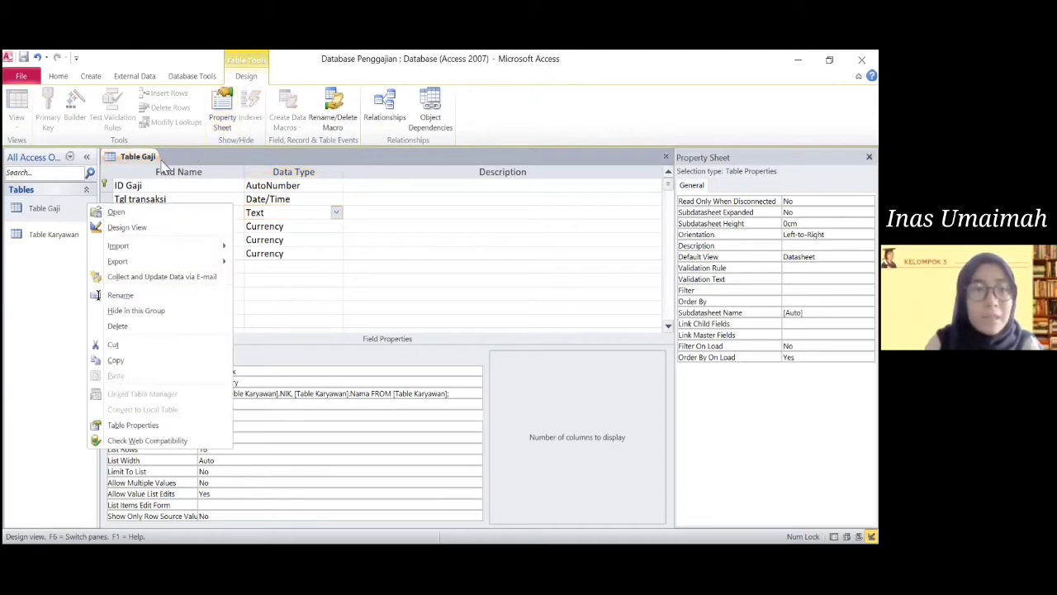
left_click(150, 160)
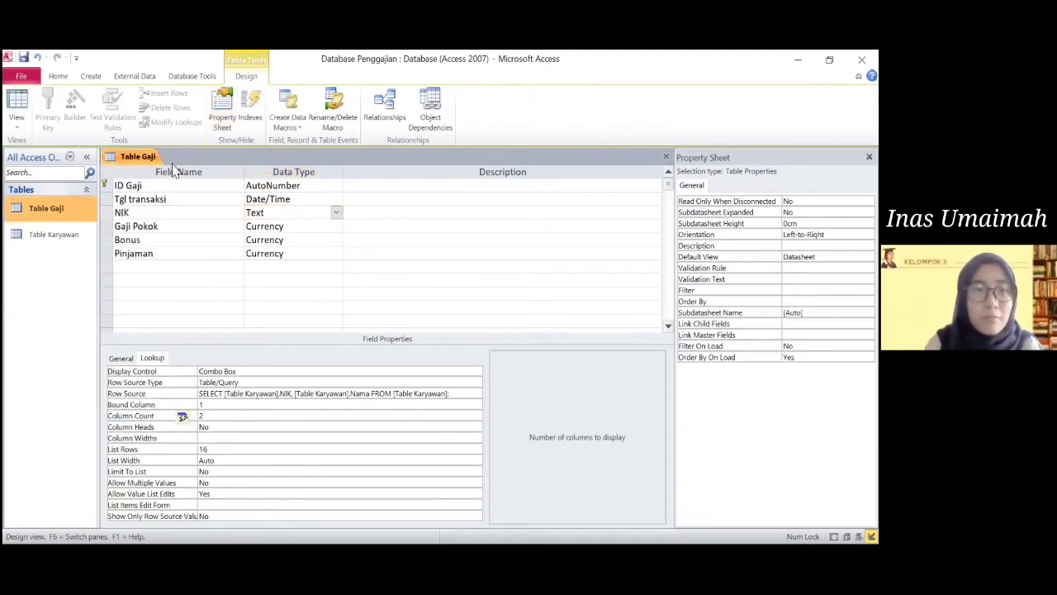
right_click(150, 159)
left_click(161, 170)
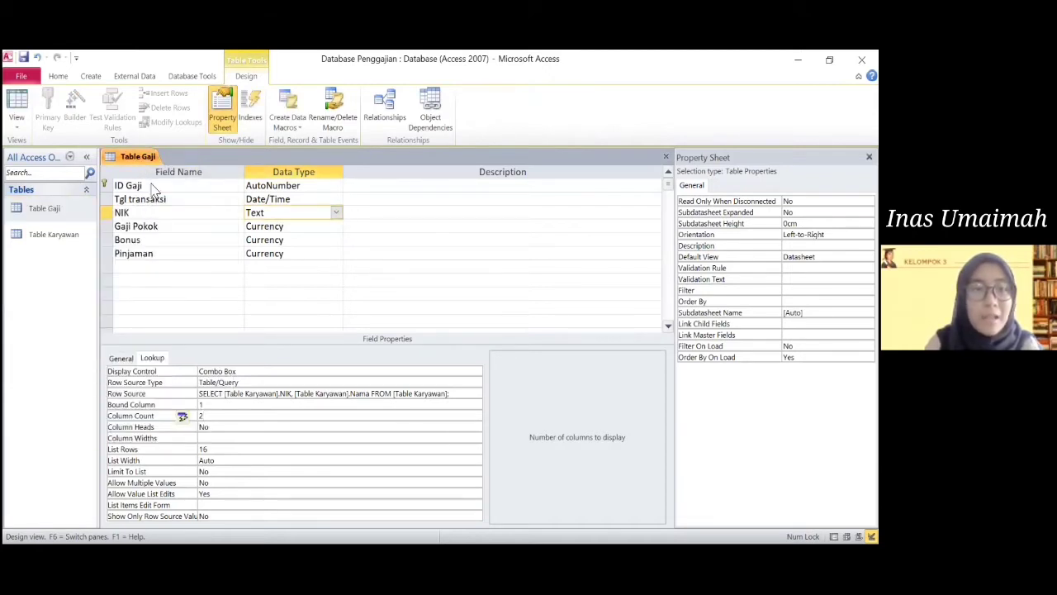
right_click(140, 157)
left_click(146, 183)
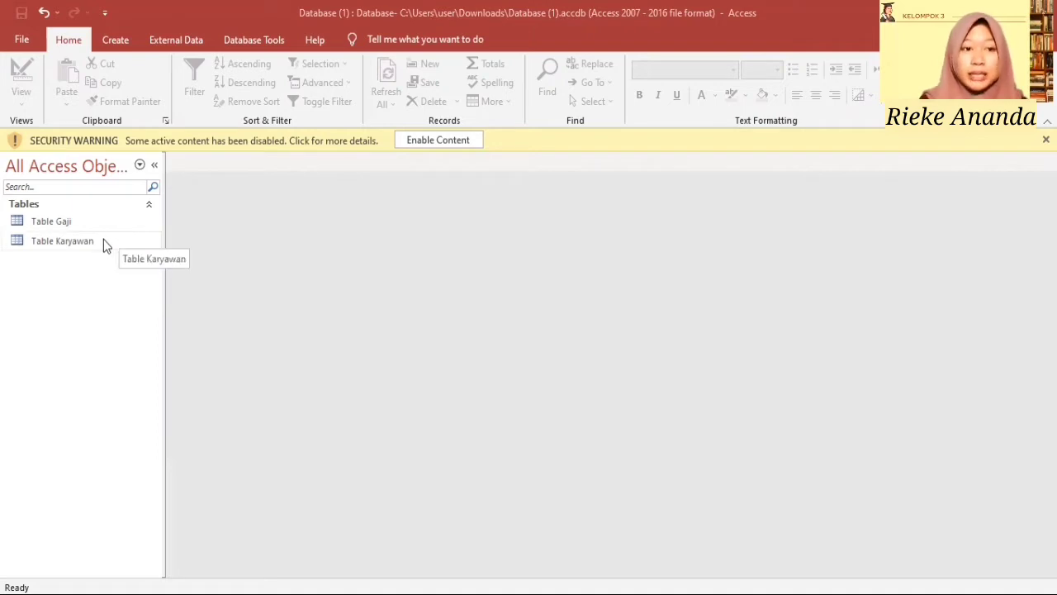
Step: Create a form based on Table Karyawan
left_click(75, 242)
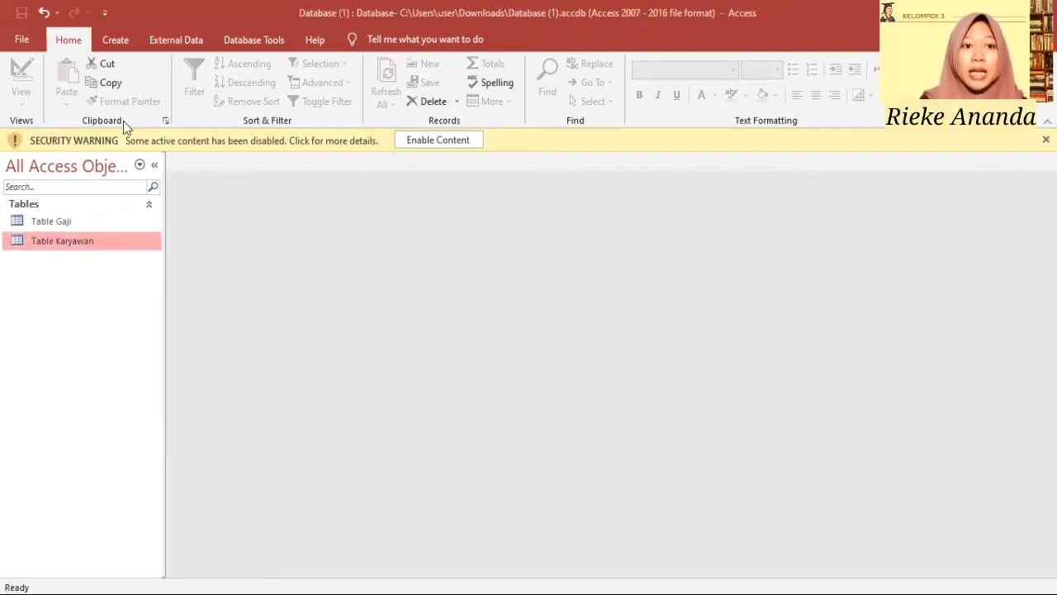
left_click(112, 42)
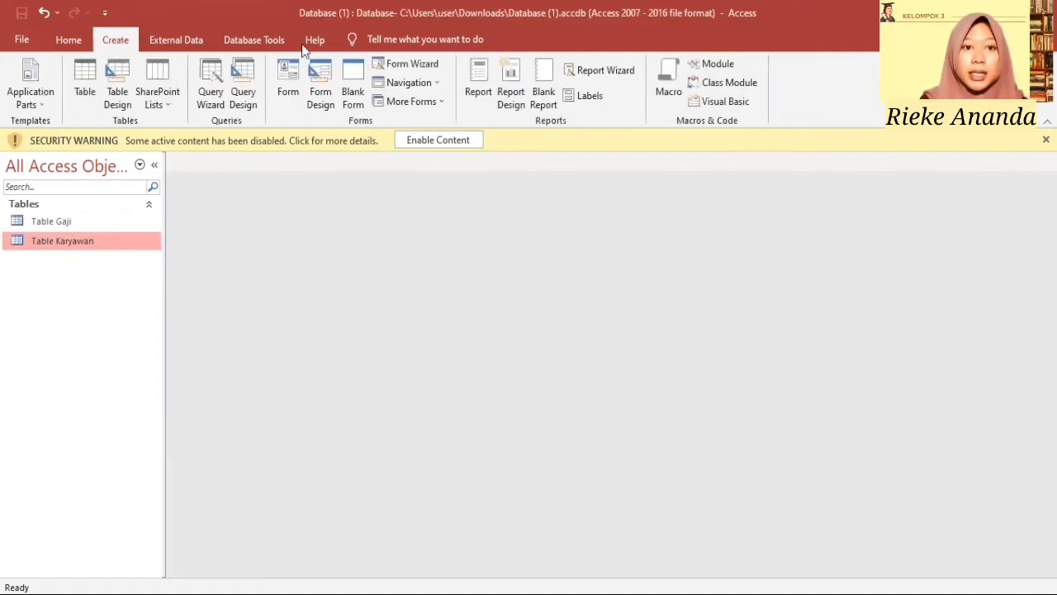
left_click(287, 80)
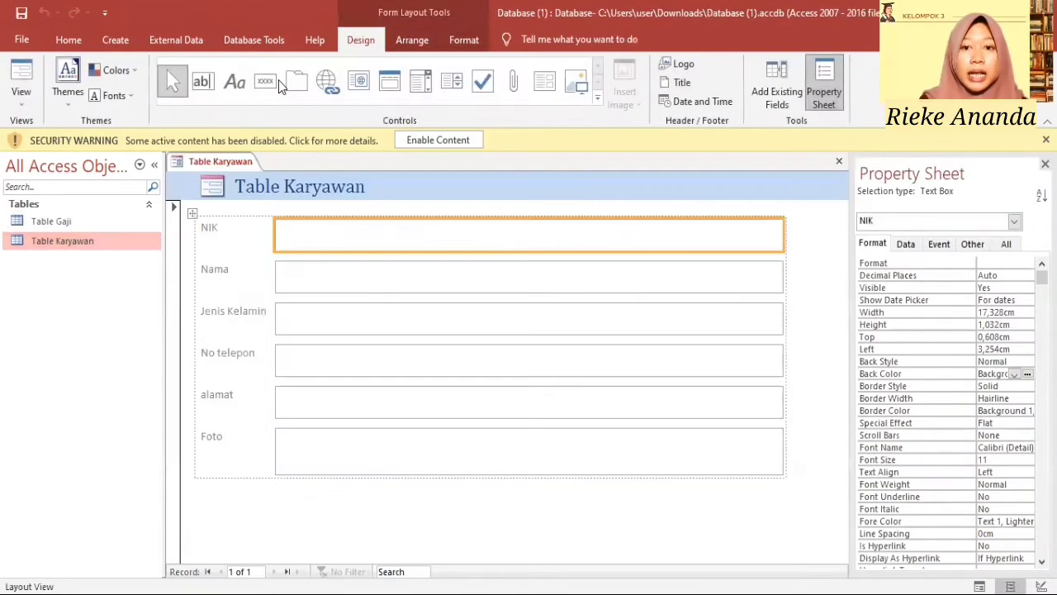
Step: Switch the Table Karyawan form to Design View
left_click(808, 253)
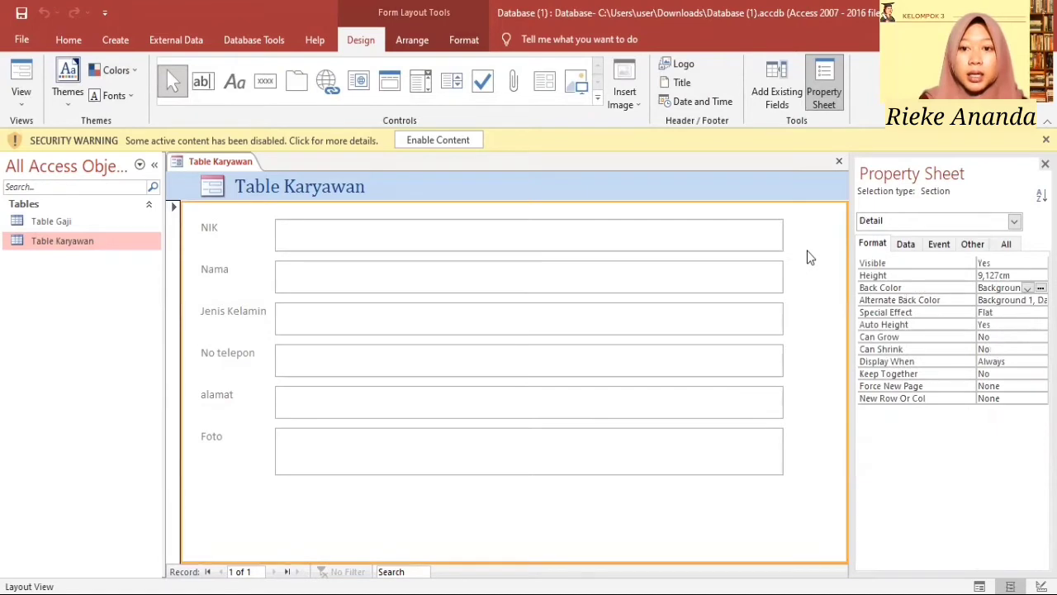
right_click(807, 251)
left_click(843, 301)
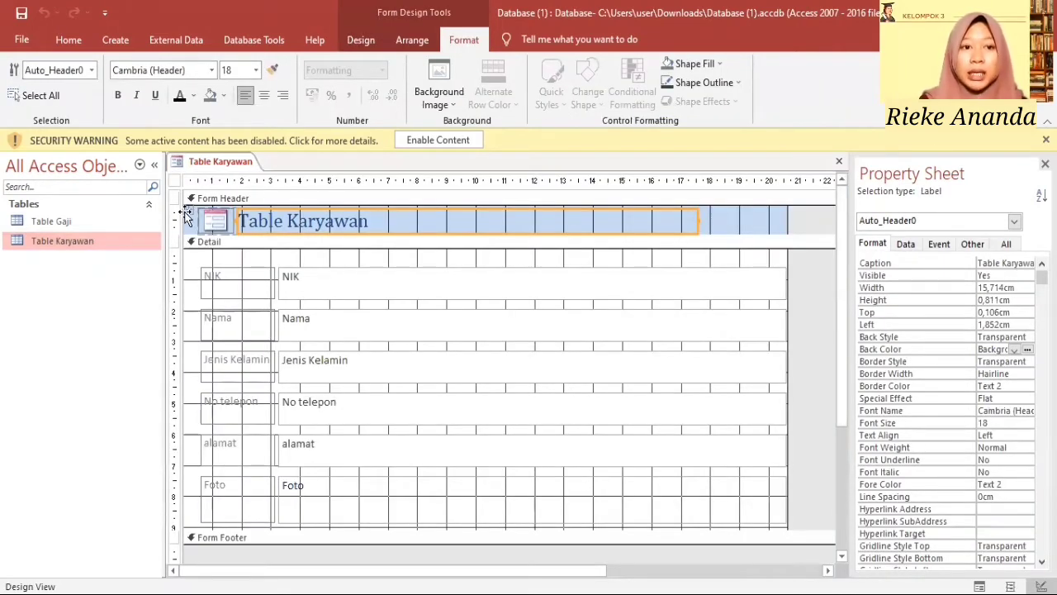
Step: Remove the layout from all controls in the form header and Detail section
left_click_drag(180, 213, 229, 522)
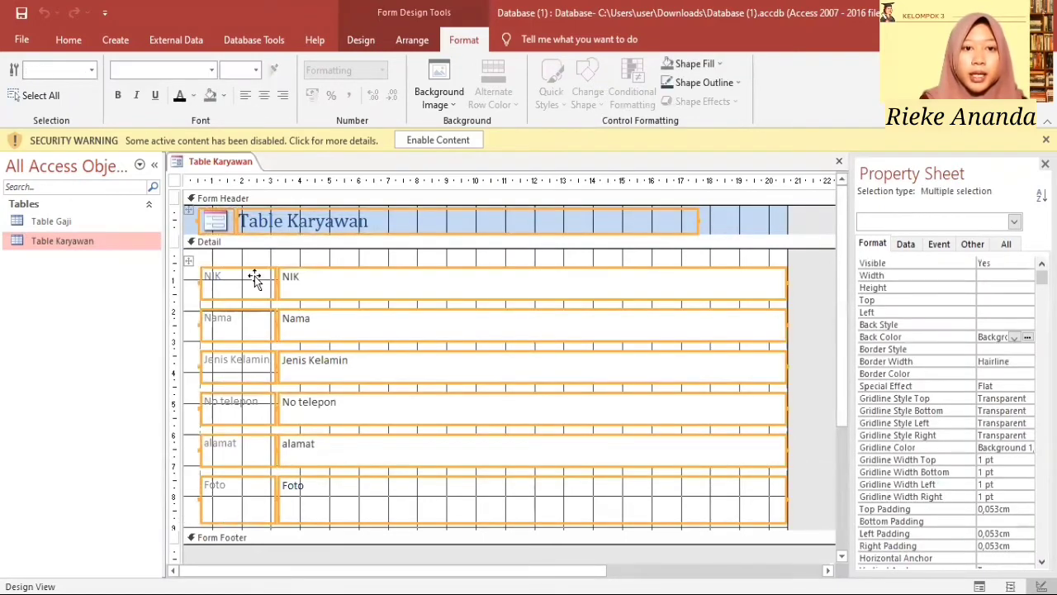
left_click(410, 40)
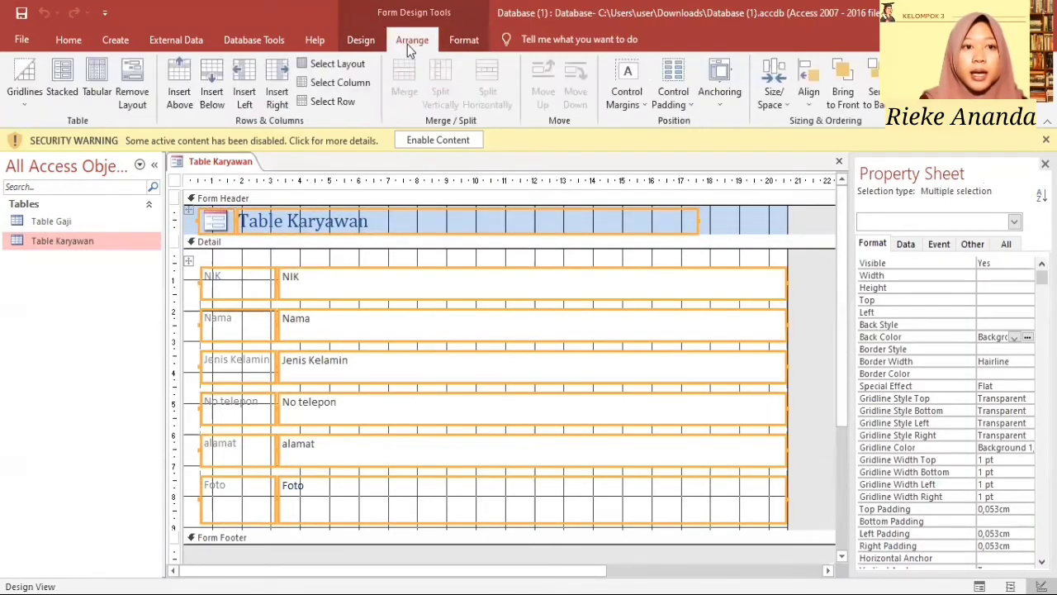
left_click(131, 92)
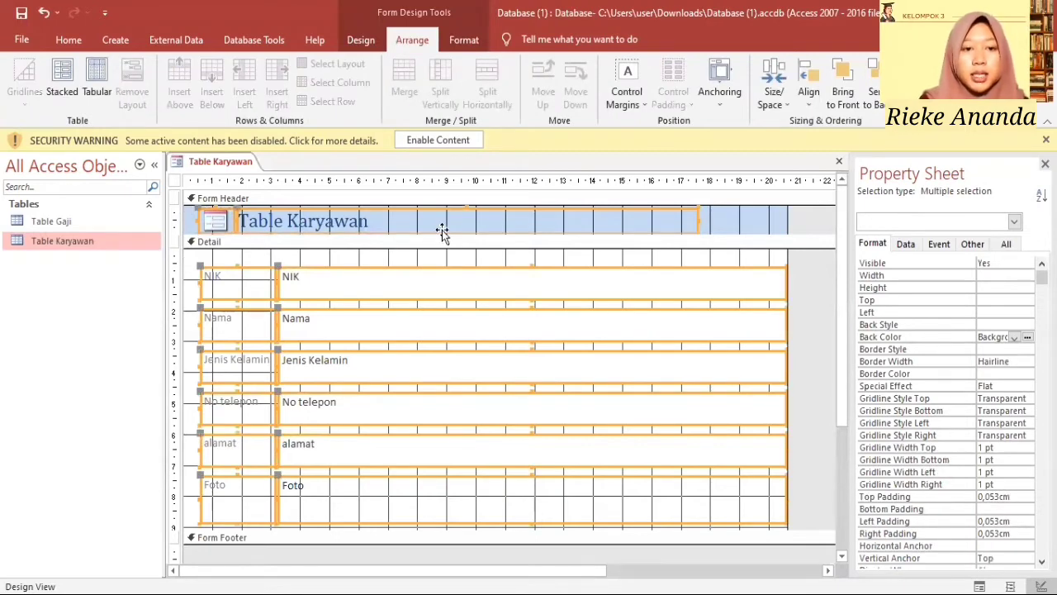
Step: Change the title in the form header to "Form Karyawan"
left_click(378, 227)
left_click_drag(369, 221, 242, 228)
key("BackSpace")
type("Form")
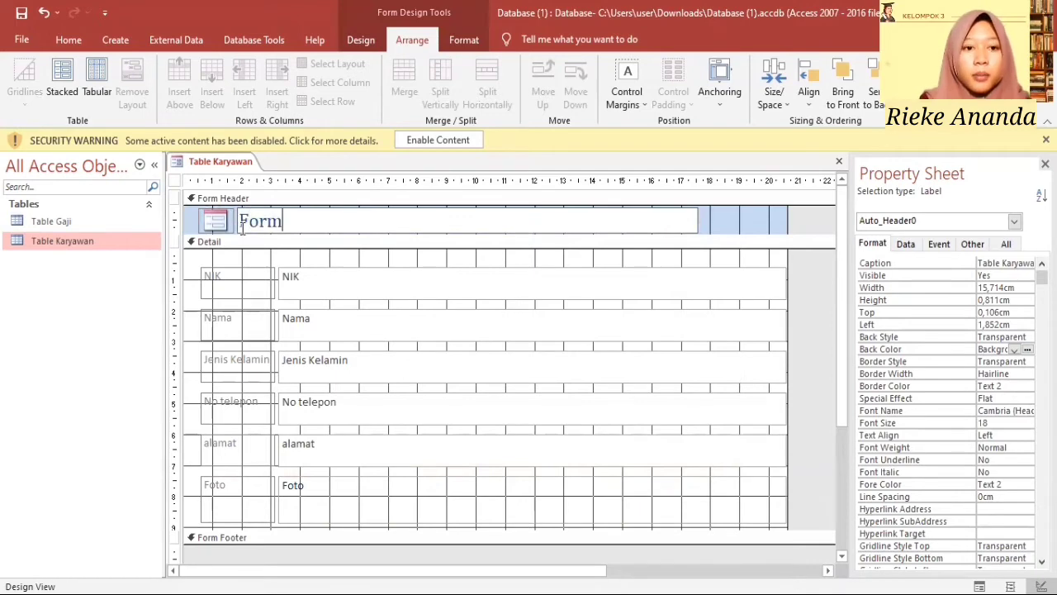
type(" Karyawan")
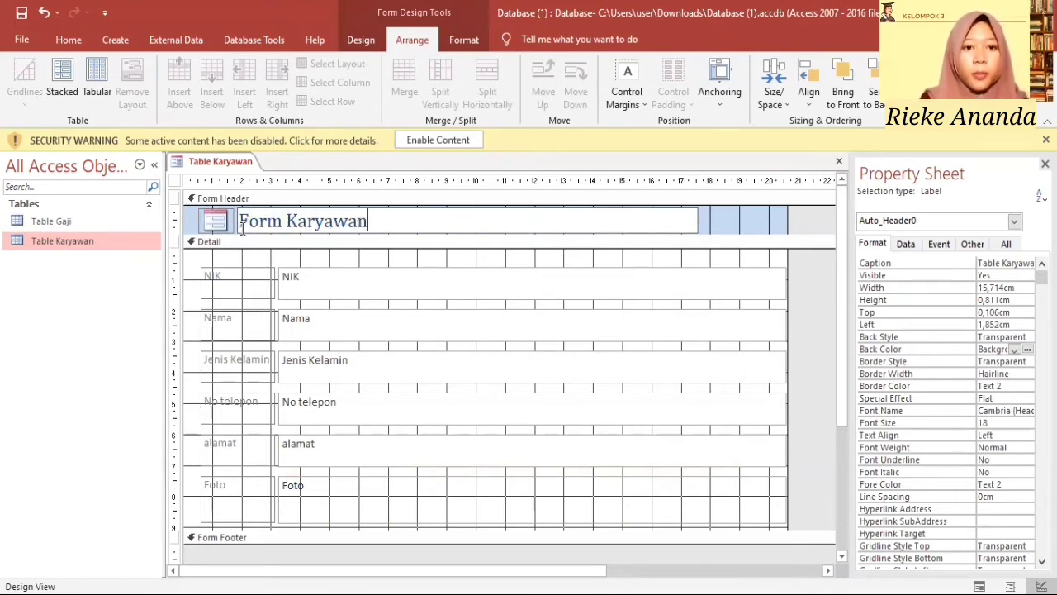
Step: Narrow the NIK, Nama, Jenis Kelamin, No telepon and alamat text boxes to about 9.7 cm and arrange them with their labels in a stacked layout
left_click(330, 274)
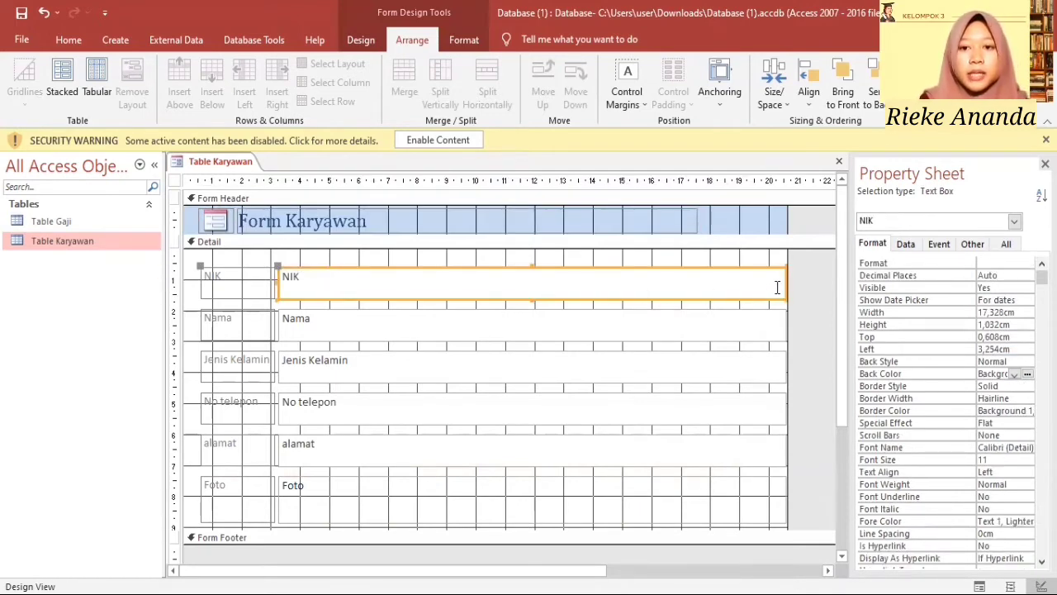
left_click_drag(787, 281, 565, 281)
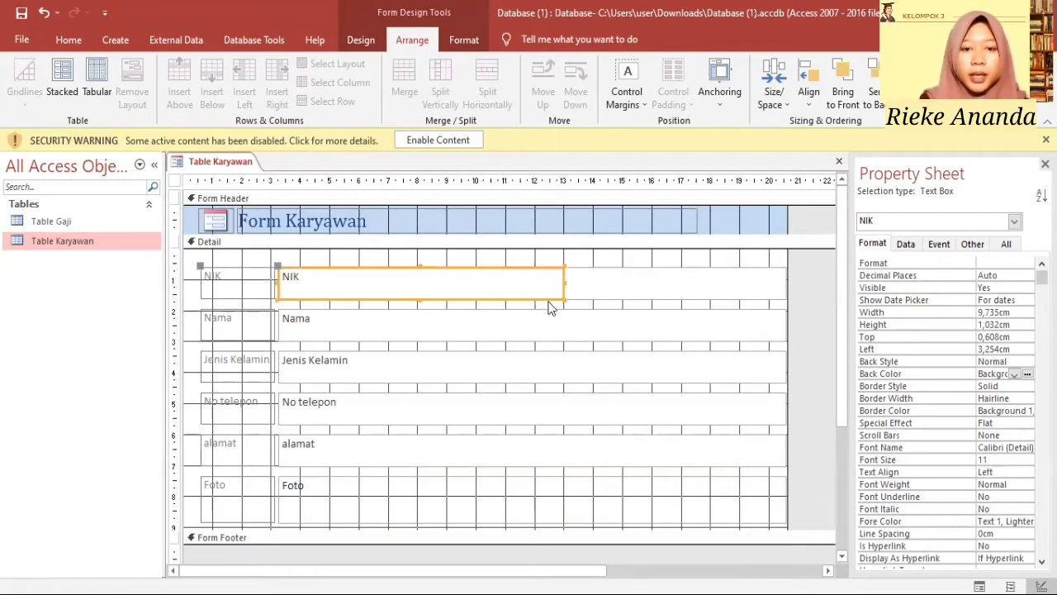
left_click_drag(786, 372, 554, 372)
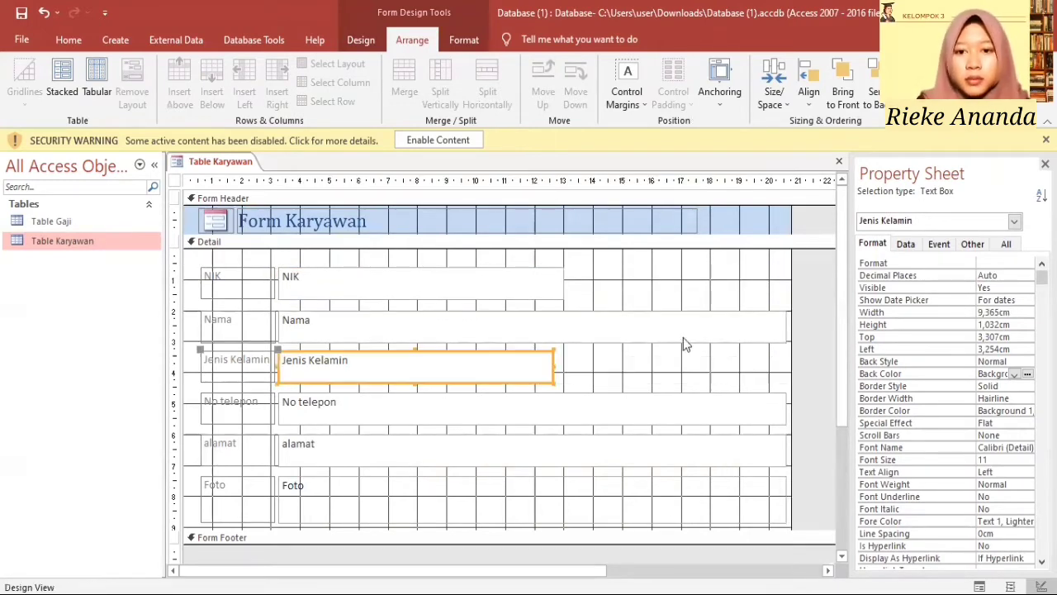
left_click(783, 325)
left_click_drag(783, 325, 562, 325)
left_click(785, 408)
left_click_drag(785, 408, 565, 408)
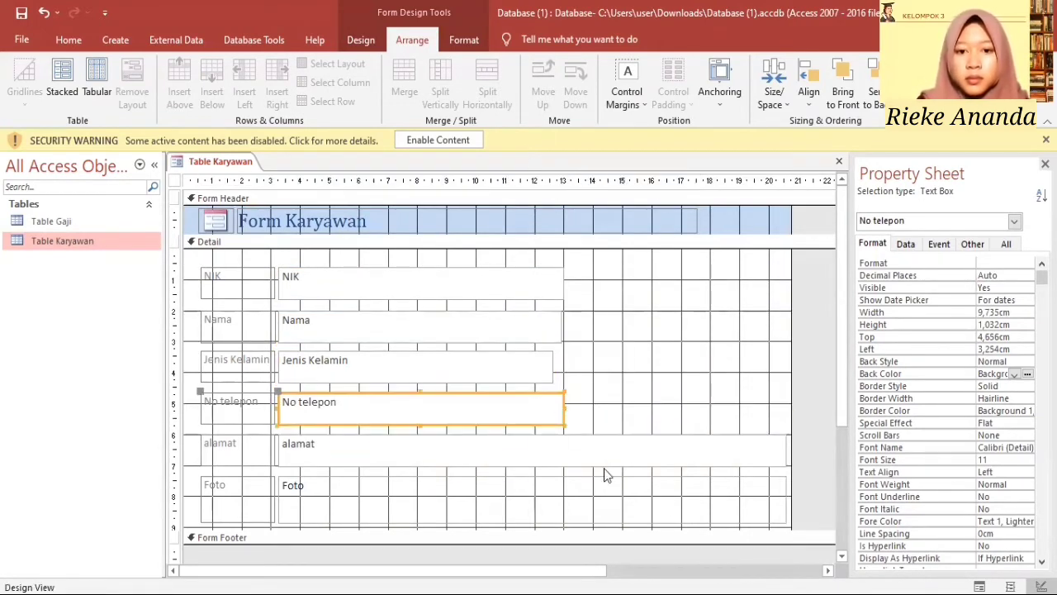
left_click(779, 451)
left_click_drag(787, 452, 563, 450)
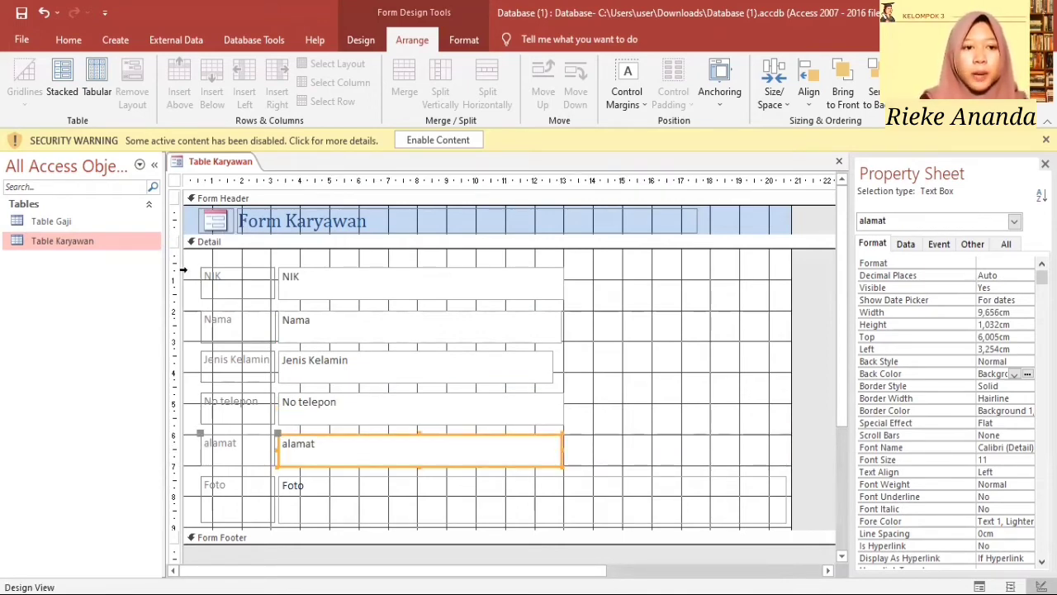
left_click_drag(173, 260, 173, 465)
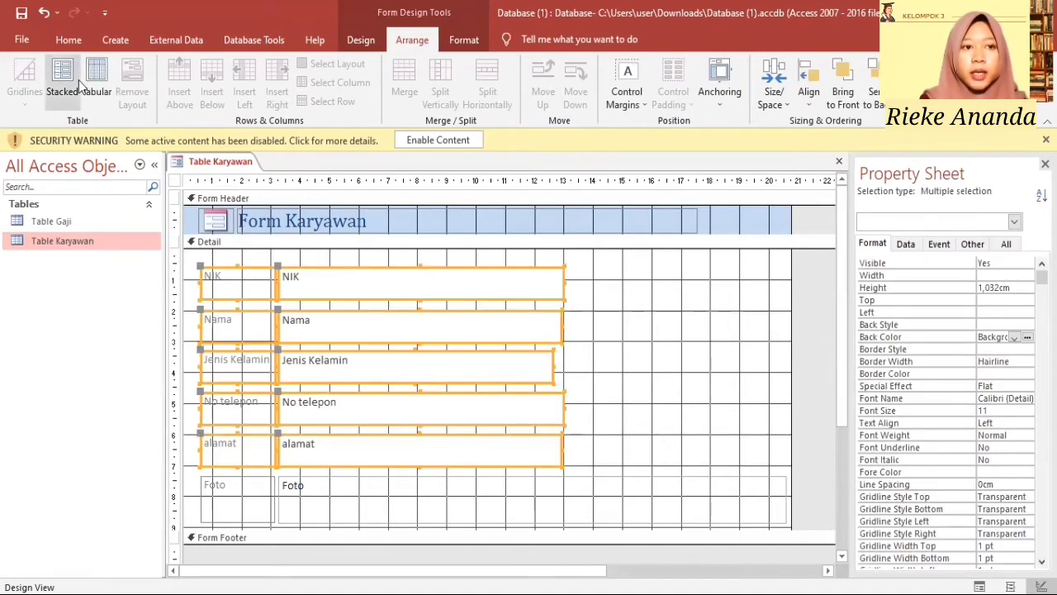
left_click(74, 80)
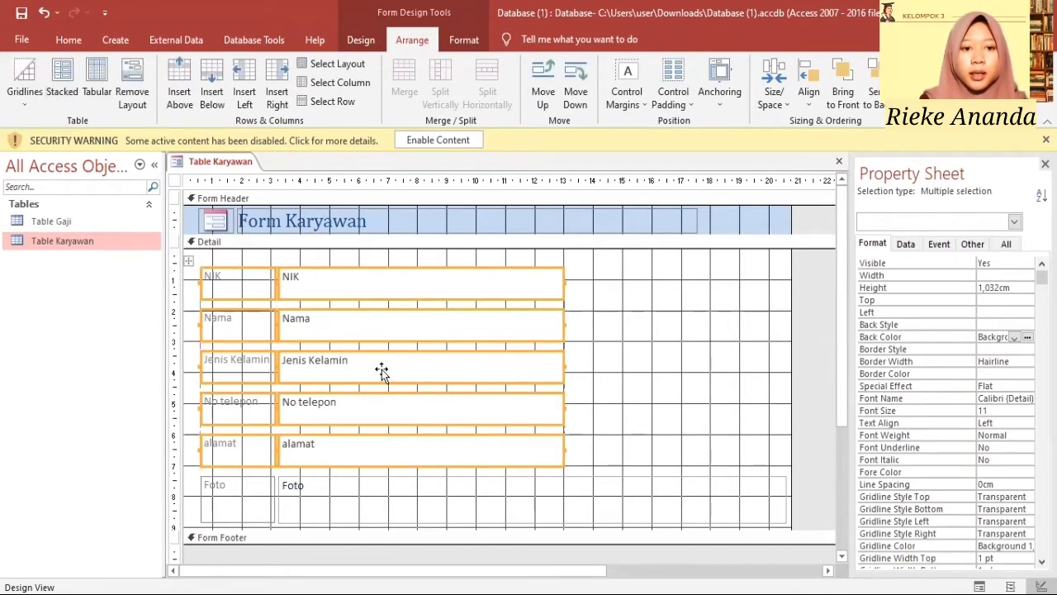
Step: Move the Foto attachment control beside the text boxes, resize it to about 2.8 by 3.5 cm, and delete its label
left_click(399, 502)
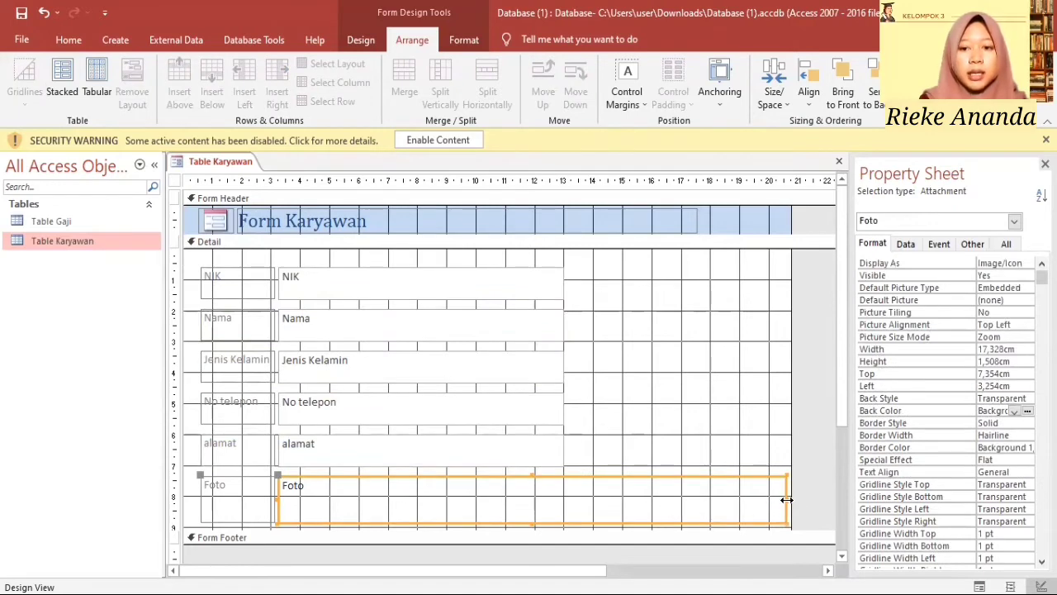
left_click_drag(786, 503, 685, 375)
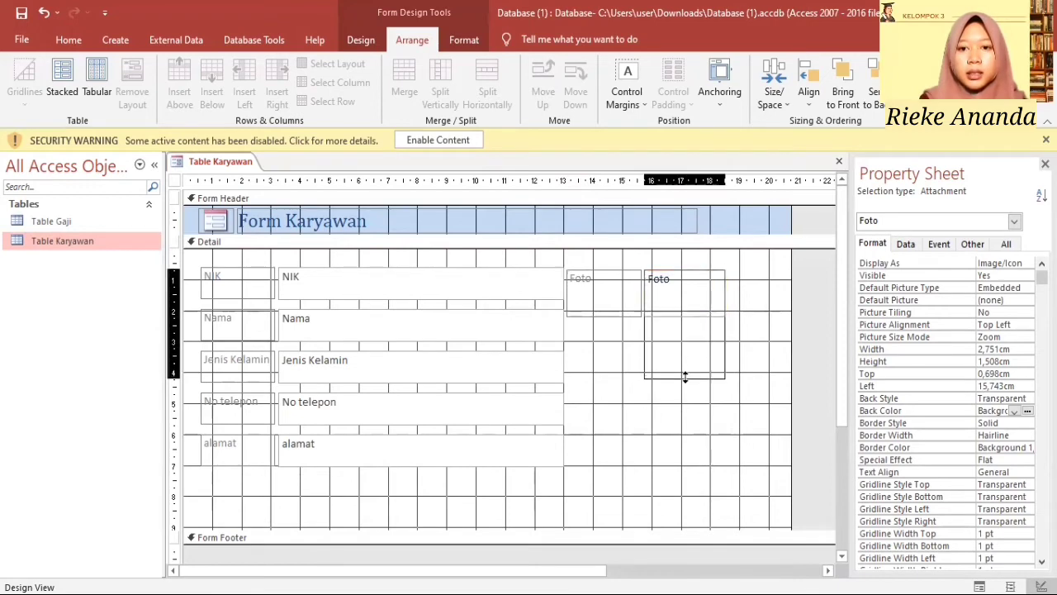
left_click(600, 283)
right_click(595, 278)
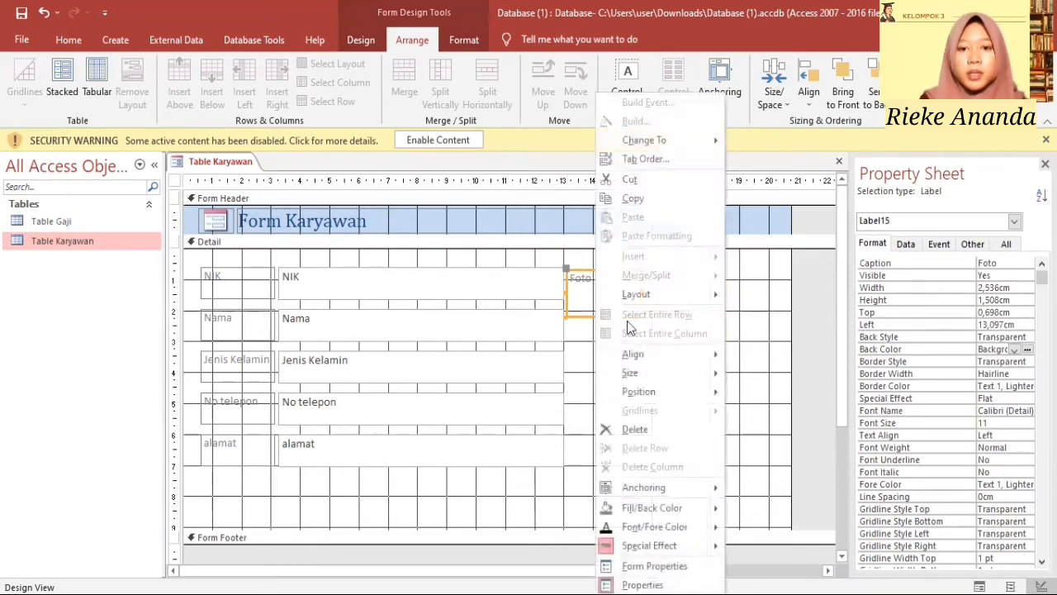
left_click(638, 428)
left_click_drag(690, 336, 666, 328)
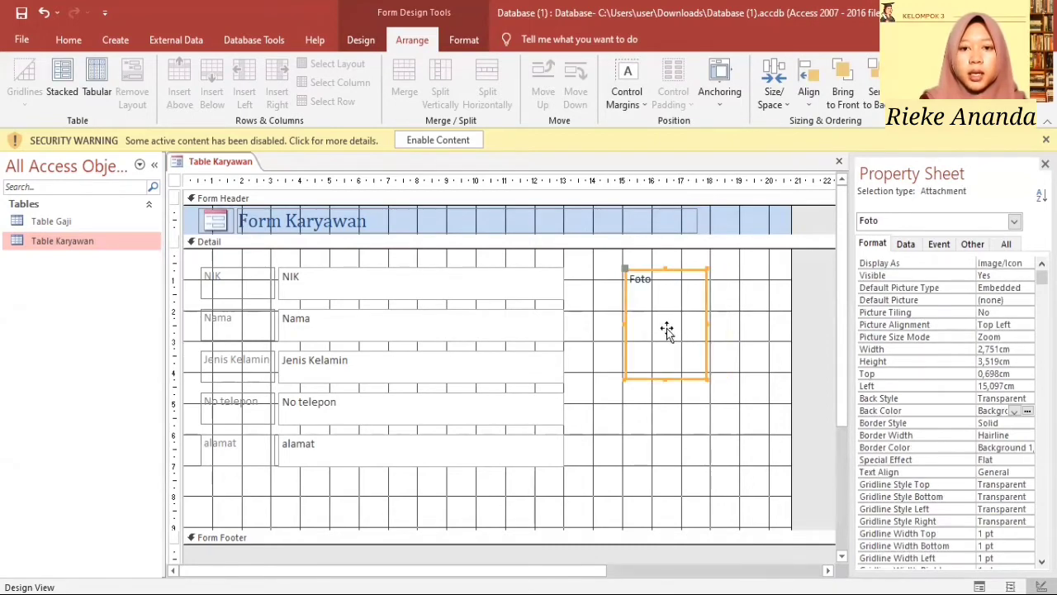
Step: Set the Detail section's Back Color to a light red Accent 2 theme colour
left_click(609, 442)
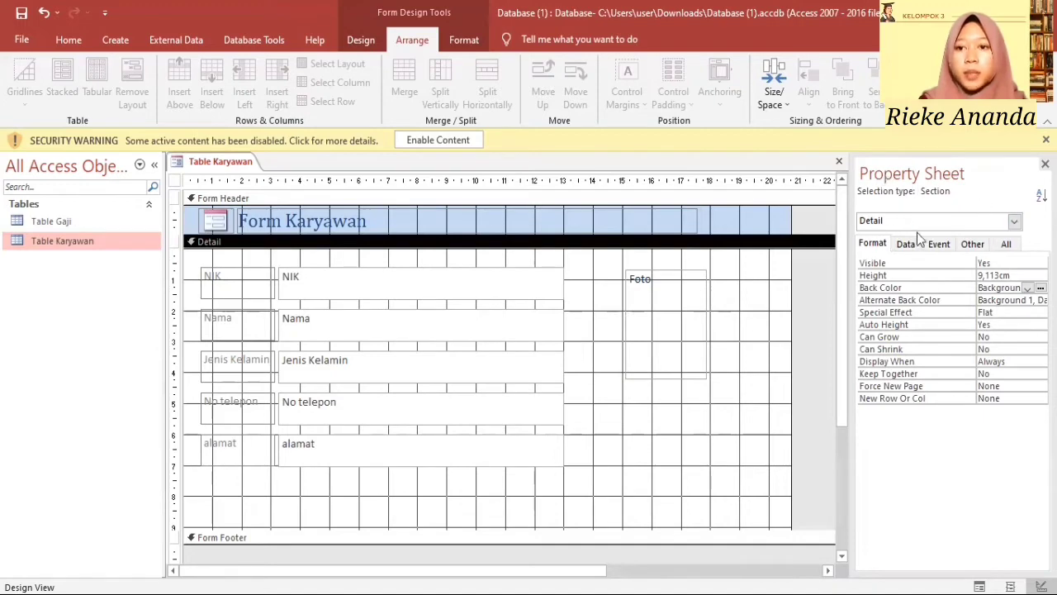
left_click(1027, 287)
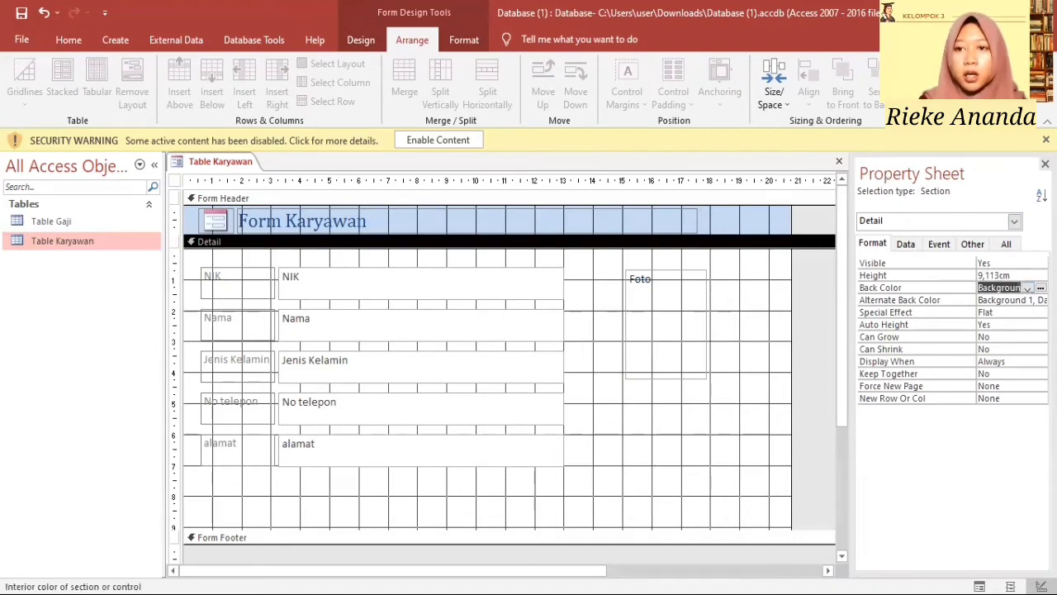
left_click(1027, 288)
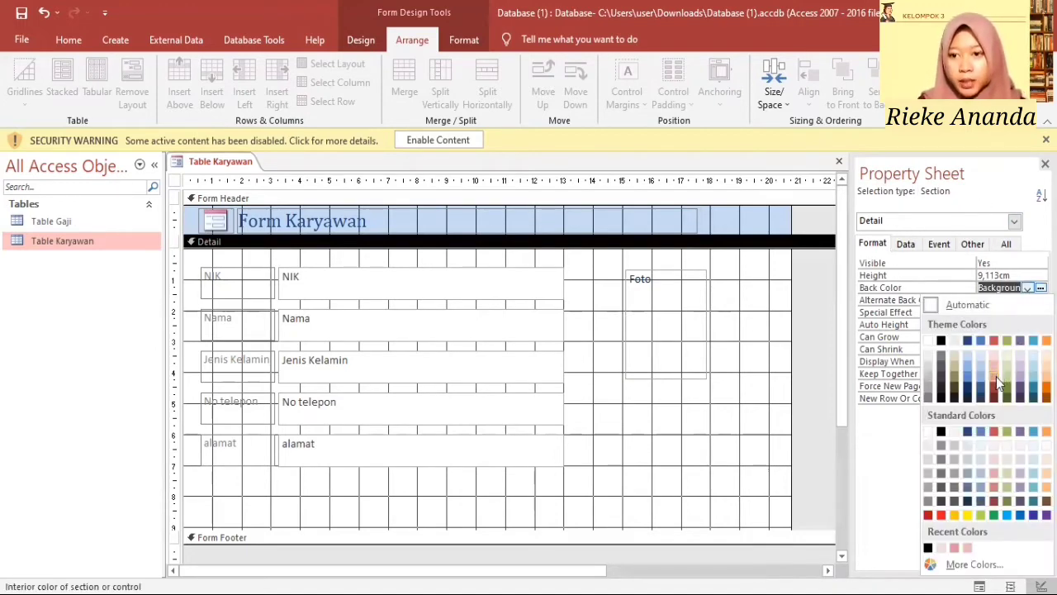
left_click(996, 377)
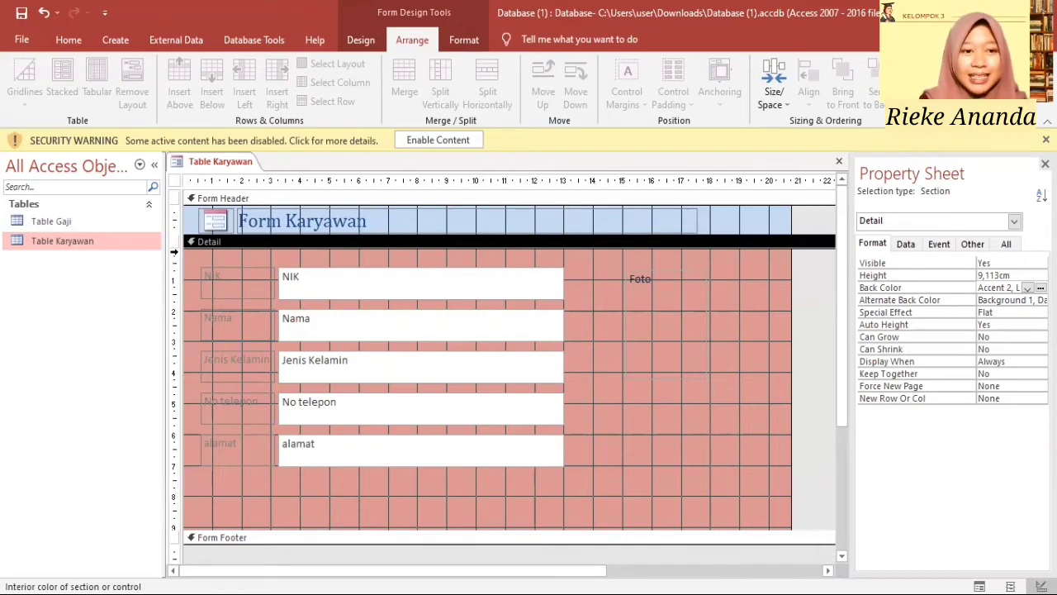
Step: Set the font colour of the Detail section's field labels to black
left_click_drag(175, 256, 214, 463)
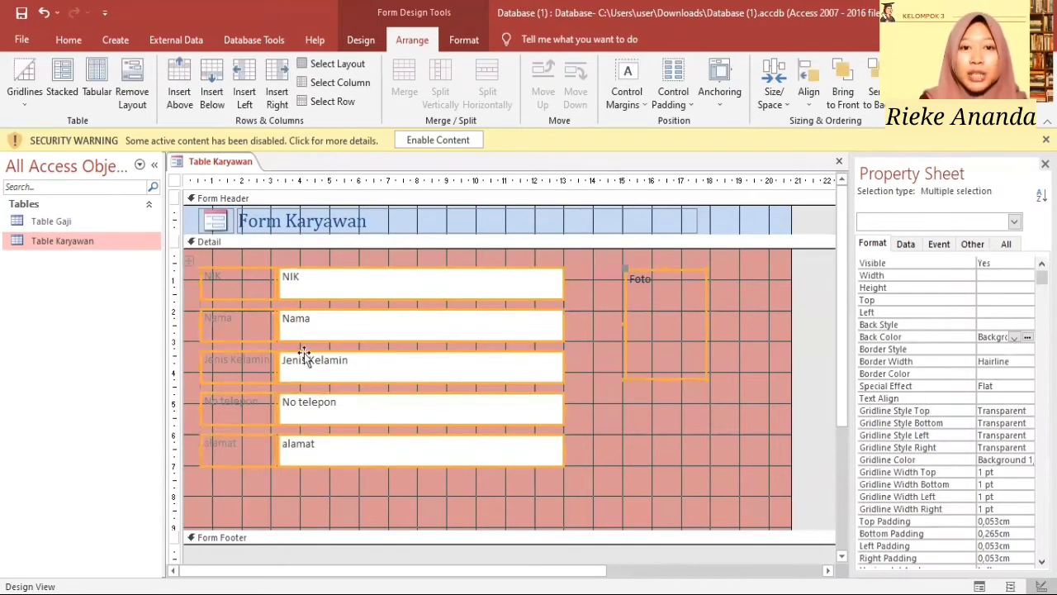
left_click(455, 38)
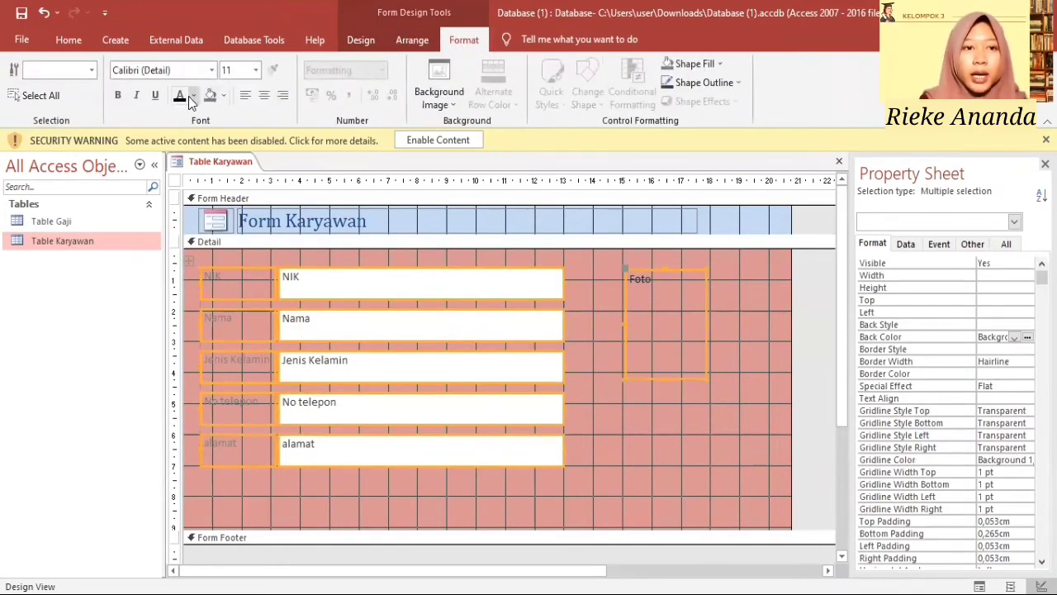
left_click(193, 96)
left_click(197, 118)
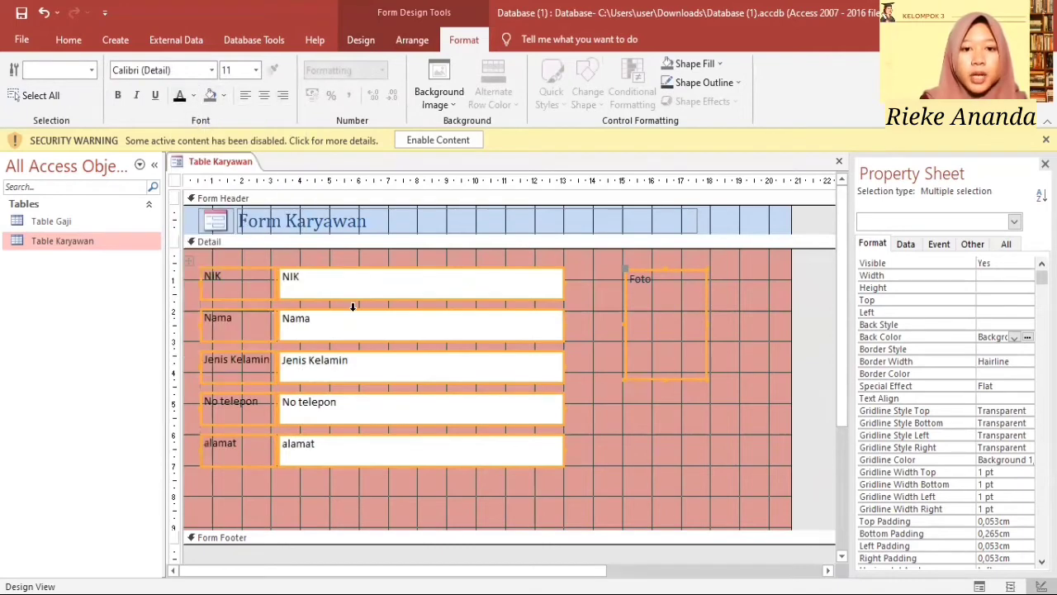
Step: Extend the Detail section downward and add a Go To Previous Record command button with the Go To Previous picture below the alamat field
left_click_drag(369, 539, 365, 561)
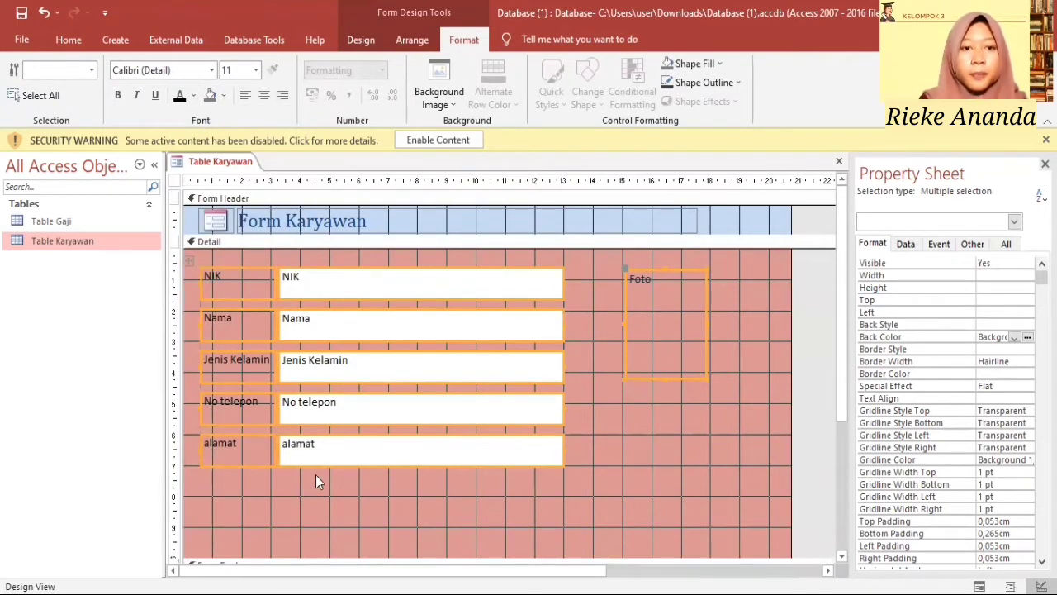
left_click(351, 40)
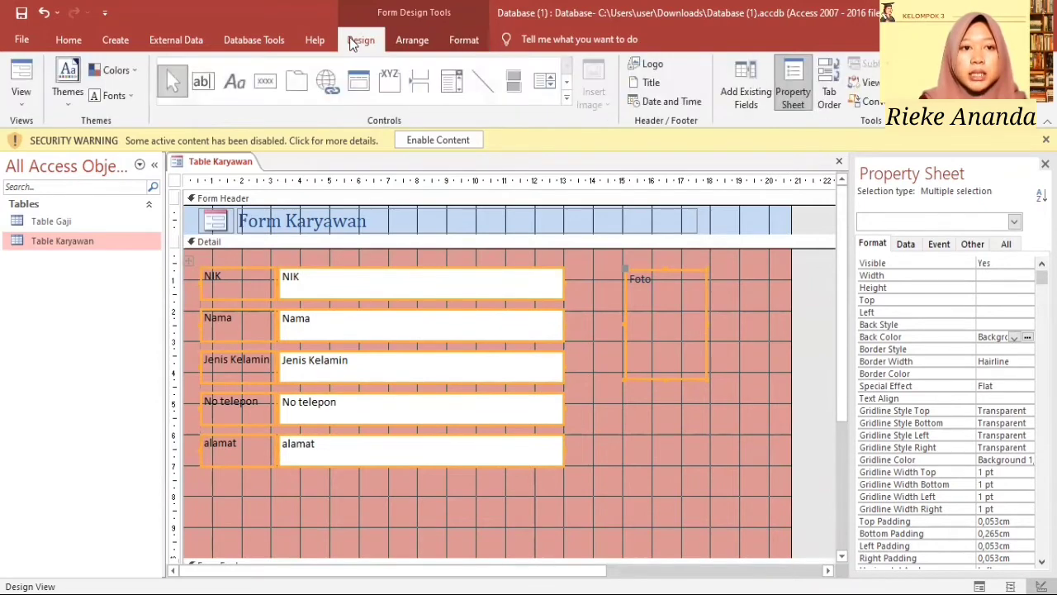
left_click(264, 91)
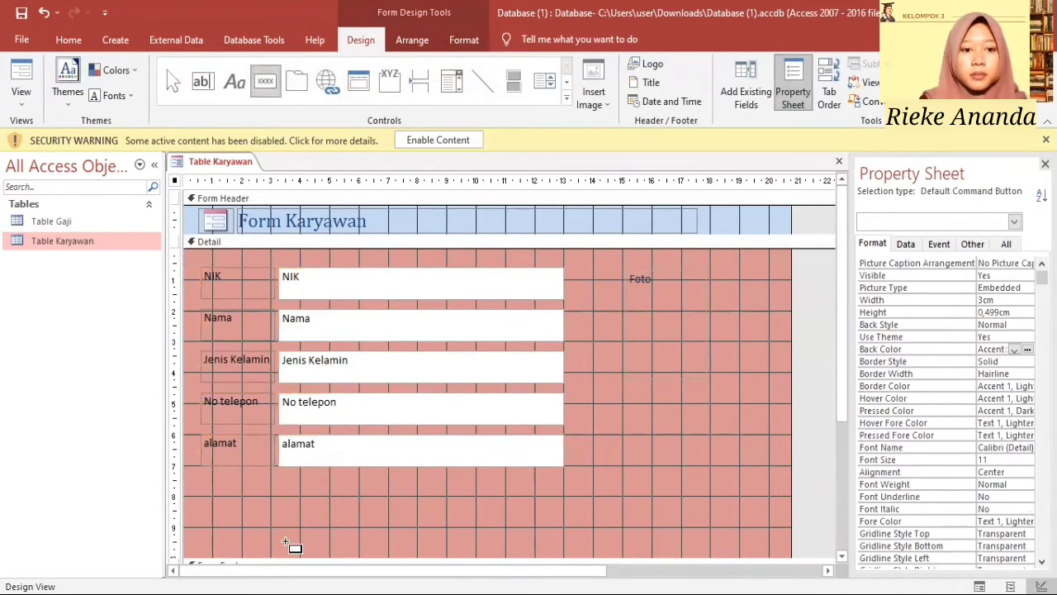
left_click_drag(288, 488, 324, 518)
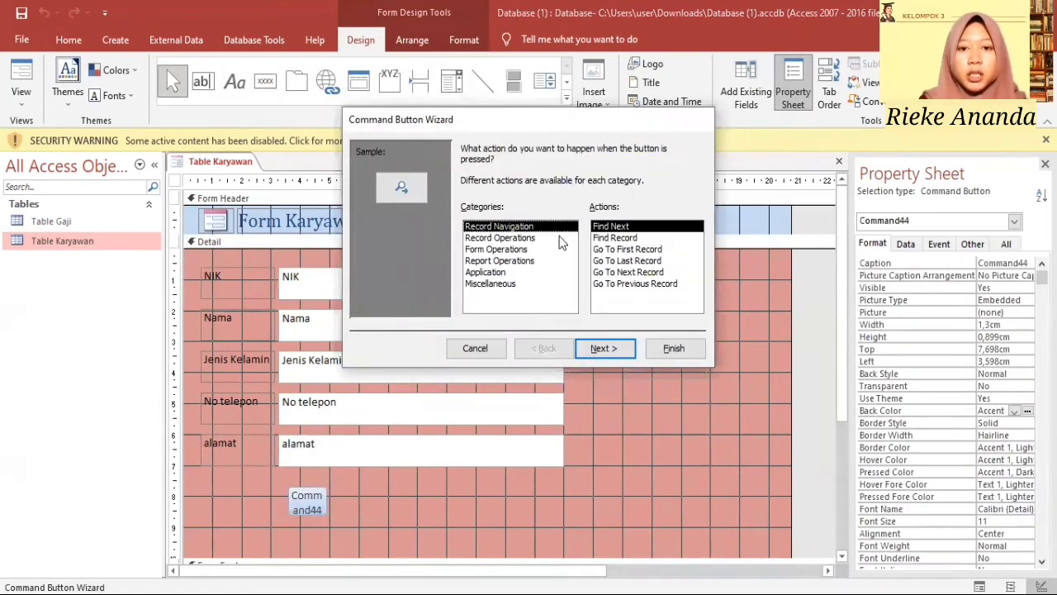
left_click(628, 283)
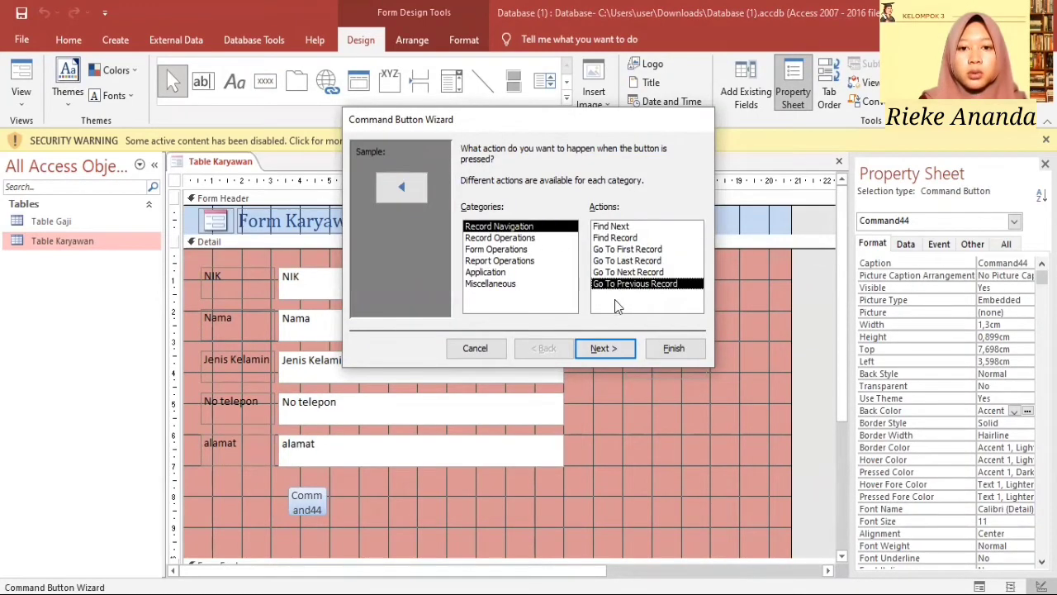
left_click(610, 352)
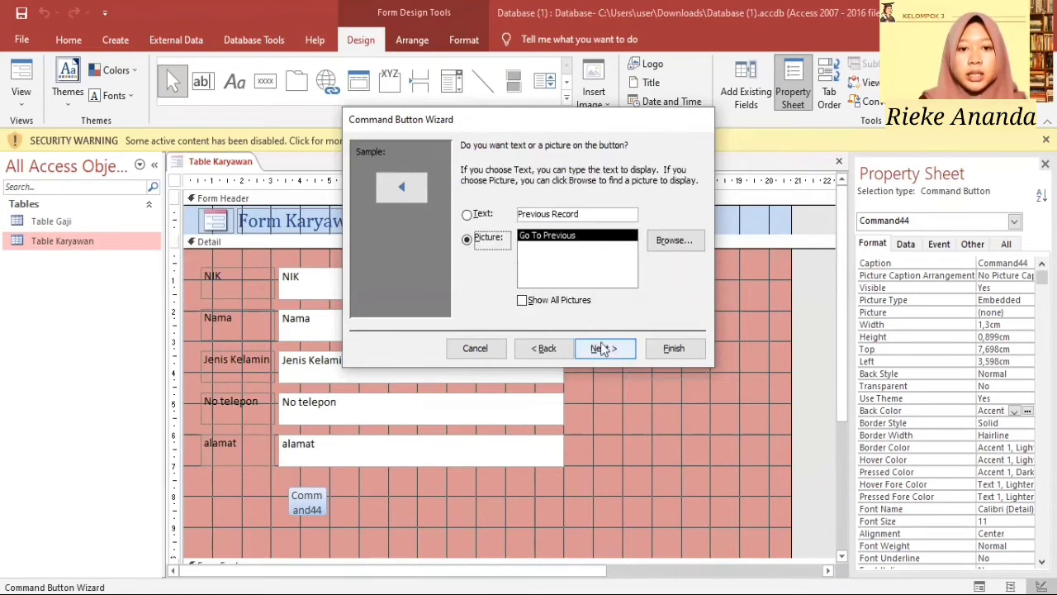
left_click(484, 241)
left_click(692, 350)
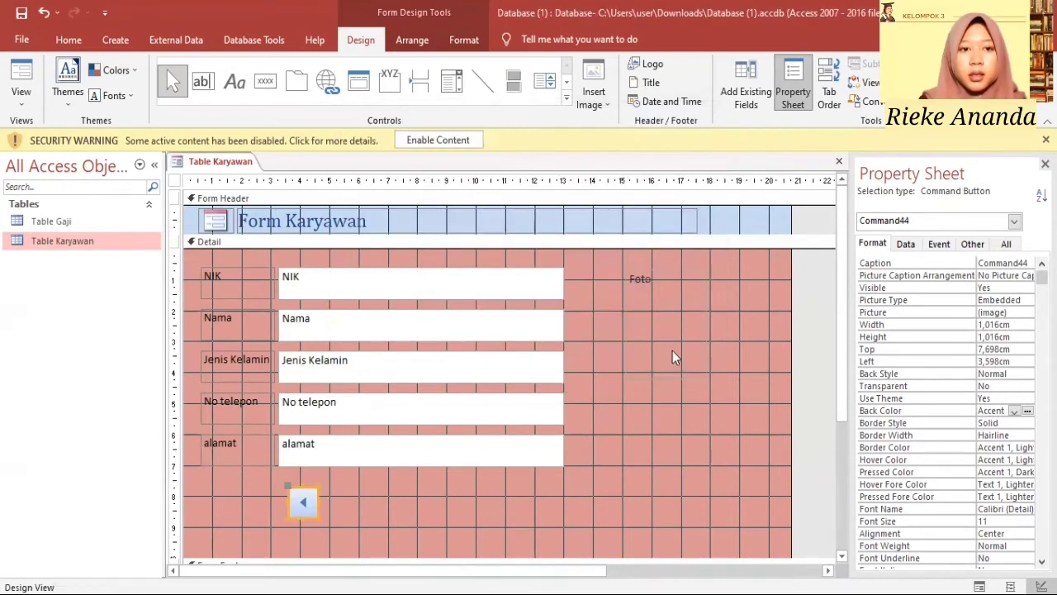
Step: Add an Add New Record command button with the text "Tambah Data" beside the previous-record button, about 2.4 cm wide
left_click(265, 91)
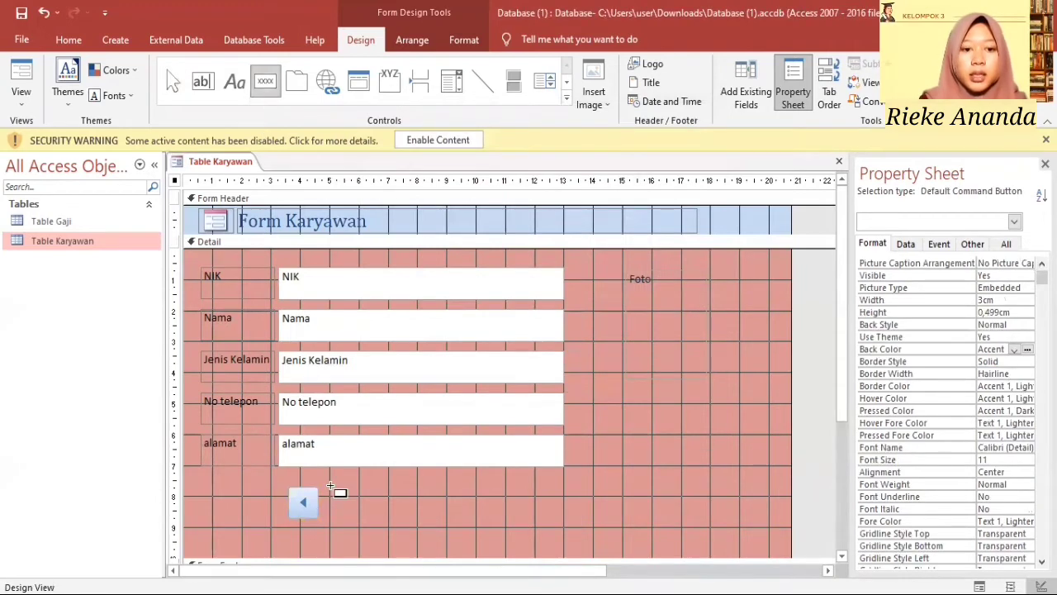
left_click_drag(330, 491, 400, 517)
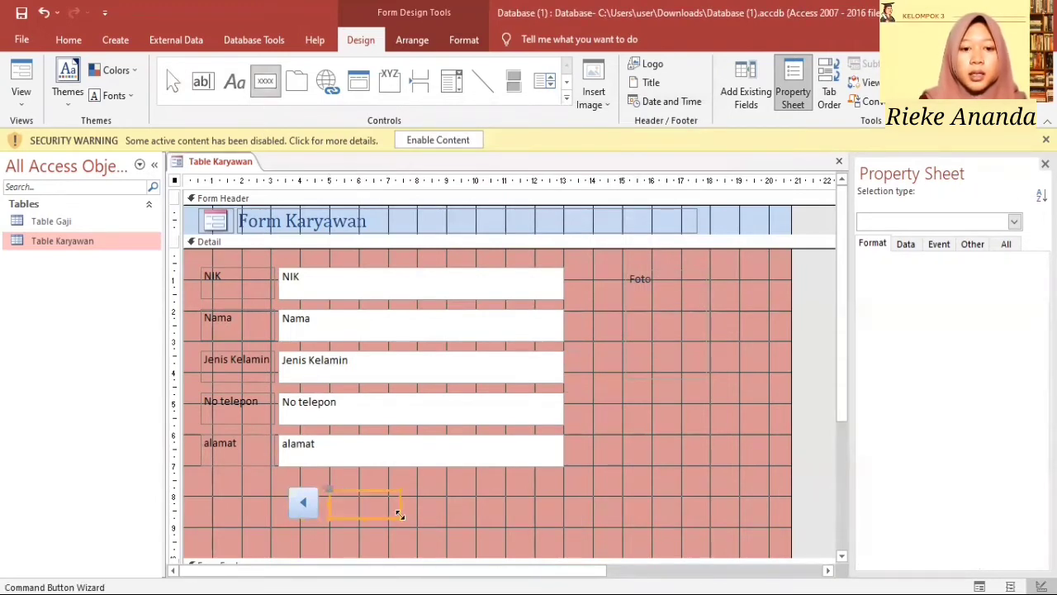
left_click(508, 238)
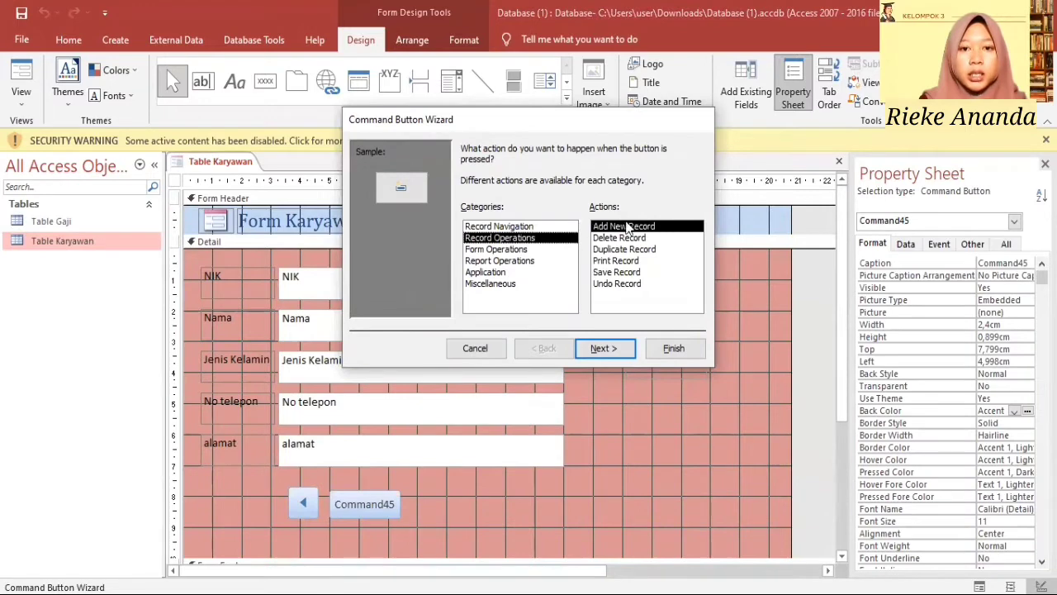
left_click(602, 350)
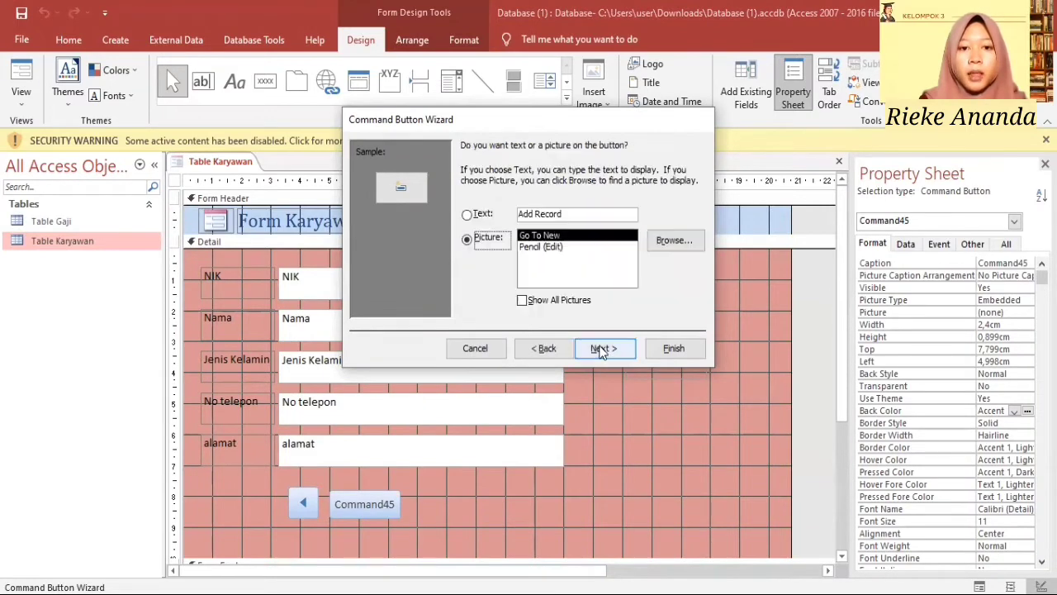
left_click(468, 215)
left_click_drag(518, 214, 563, 213)
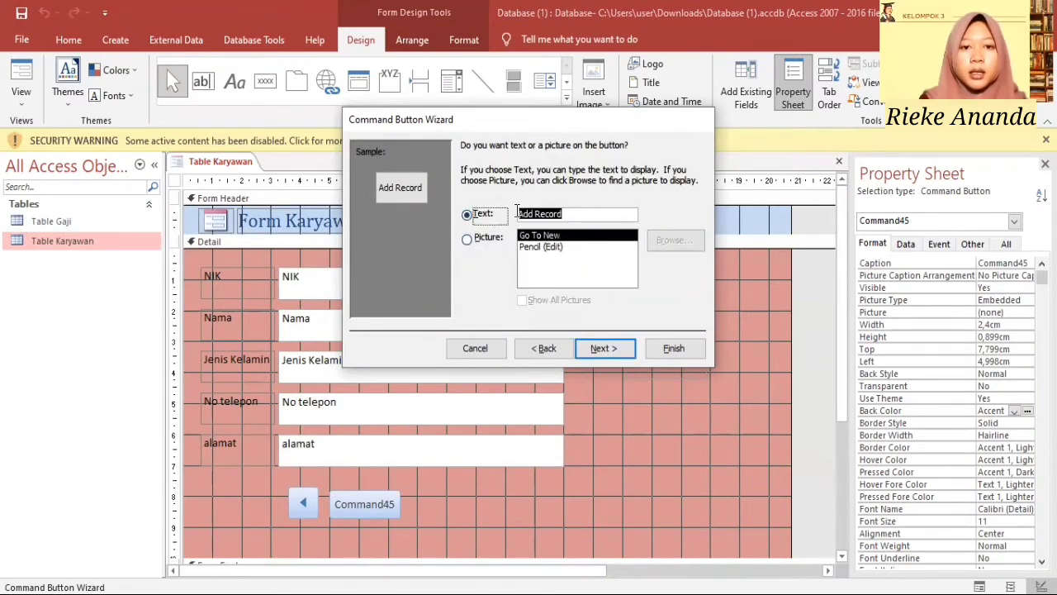
key("BackSpace")
type("Tambah Data")
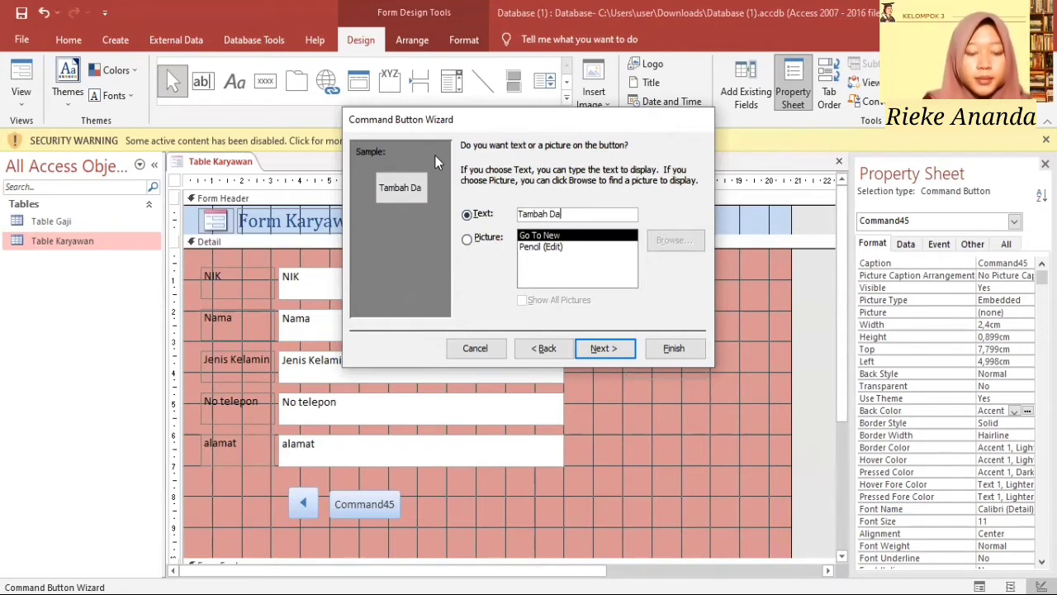
left_click(605, 348)
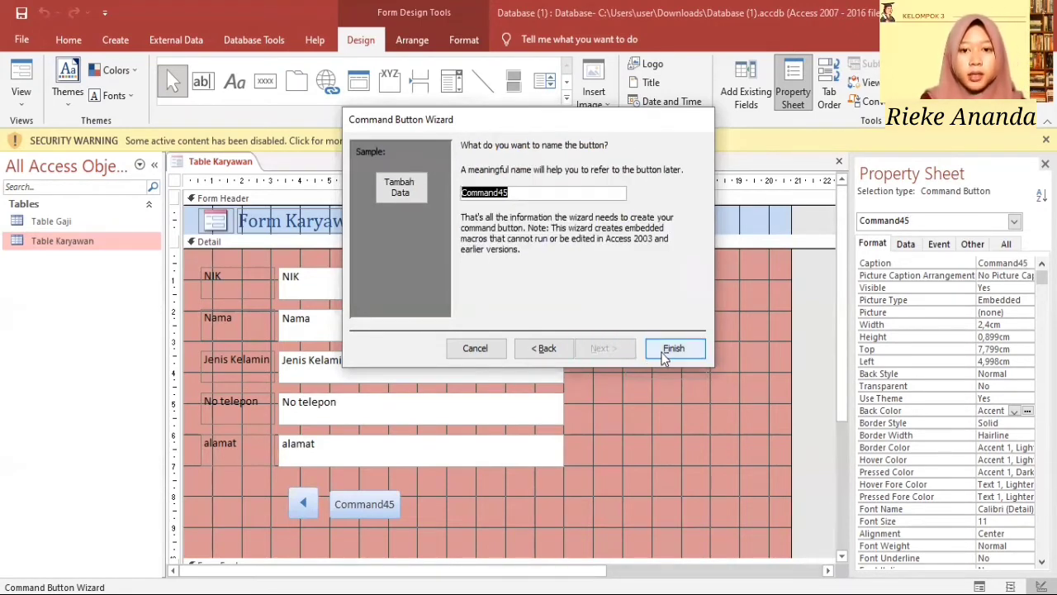
left_click(673, 348)
Step: Add a Save Record command button with the text "Simpan" beside the Tambah Data button, drawn about 1.8 by 0.8 cm
left_click(275, 90)
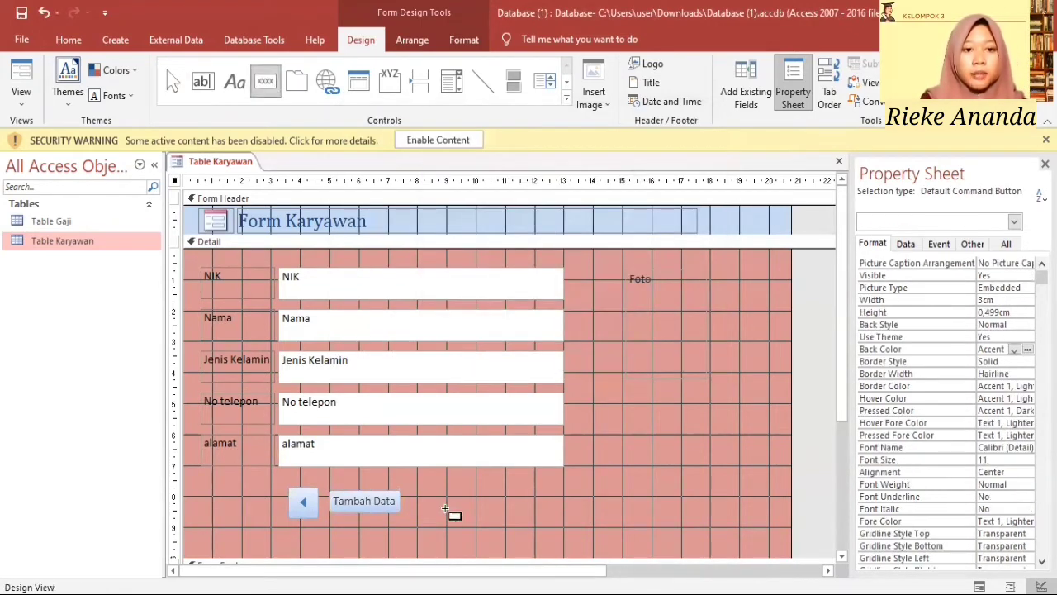
left_click_drag(411, 496, 464, 520)
left_click(485, 238)
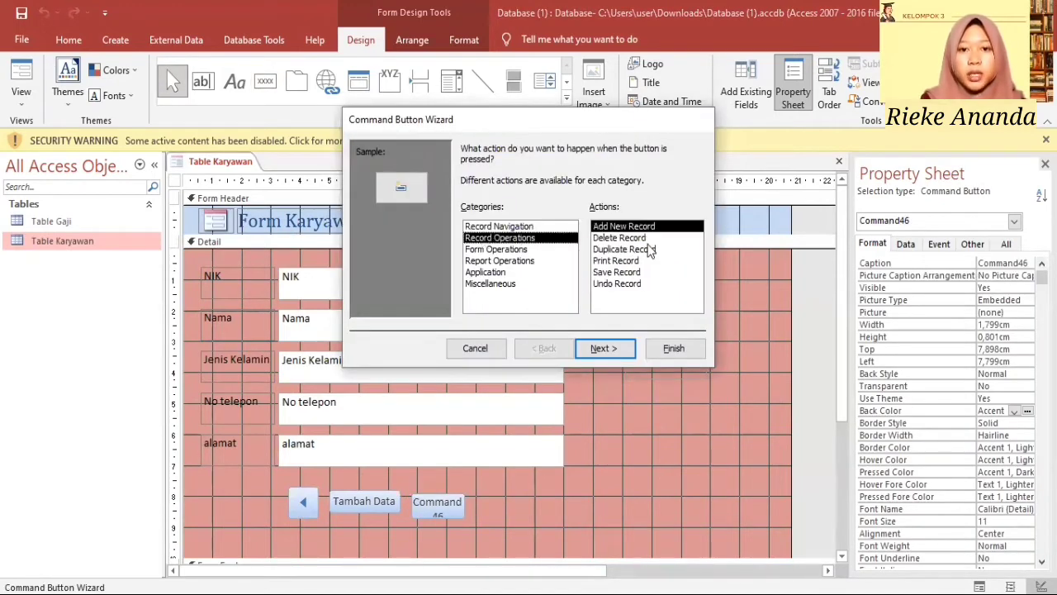
left_click(617, 273)
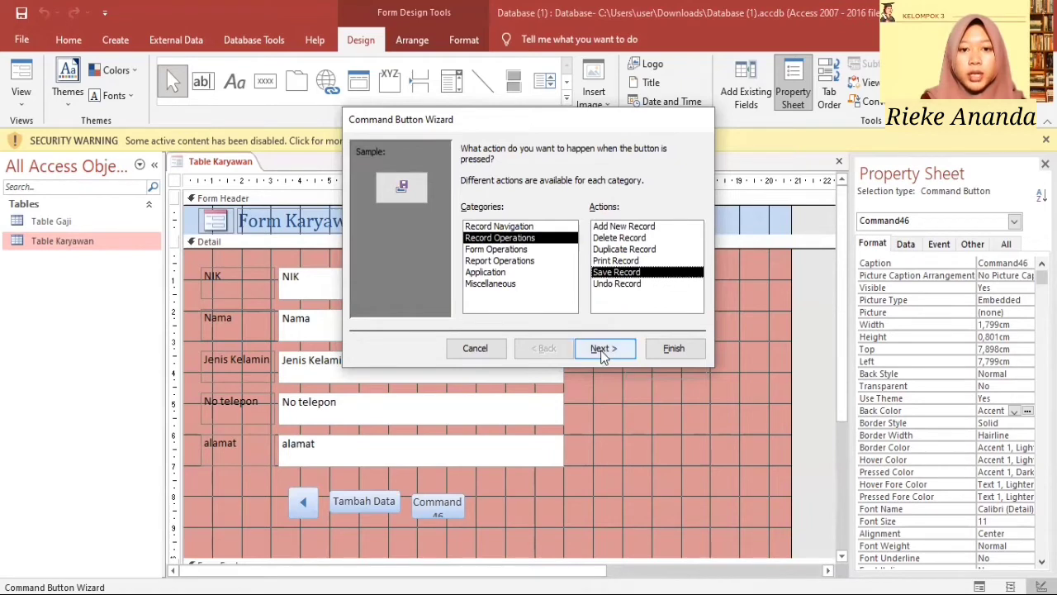
left_click(602, 348)
left_click(468, 216)
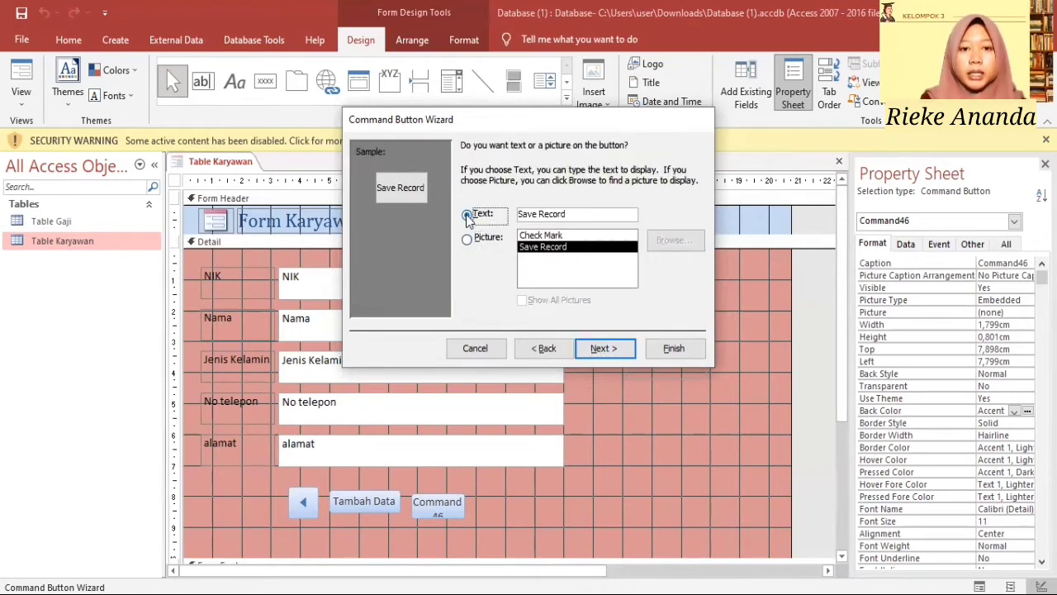
left_click_drag(567, 214, 520, 214)
key("BackSpace")
type("S")
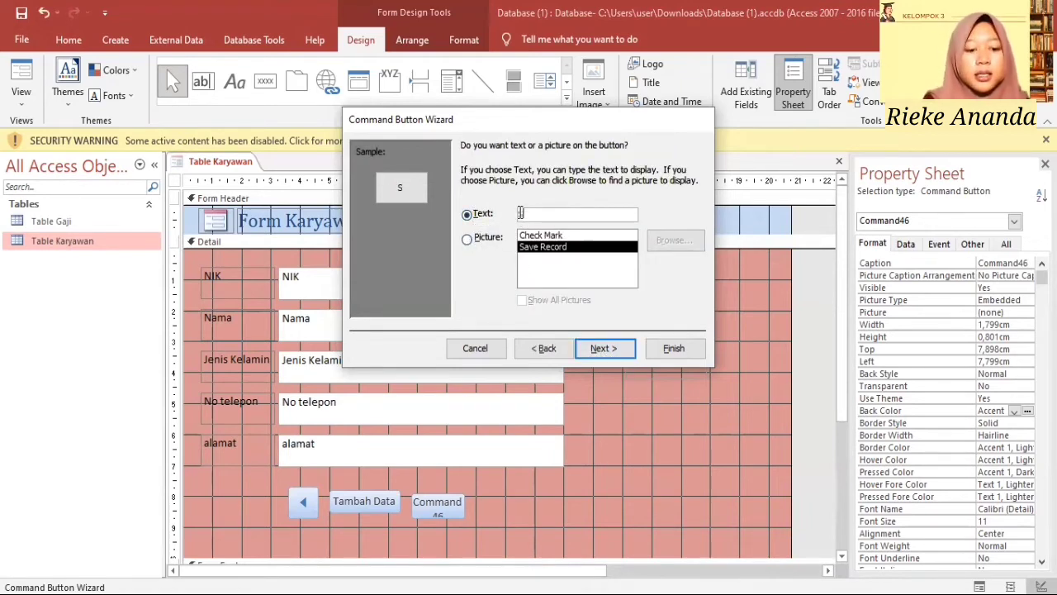
type("impan")
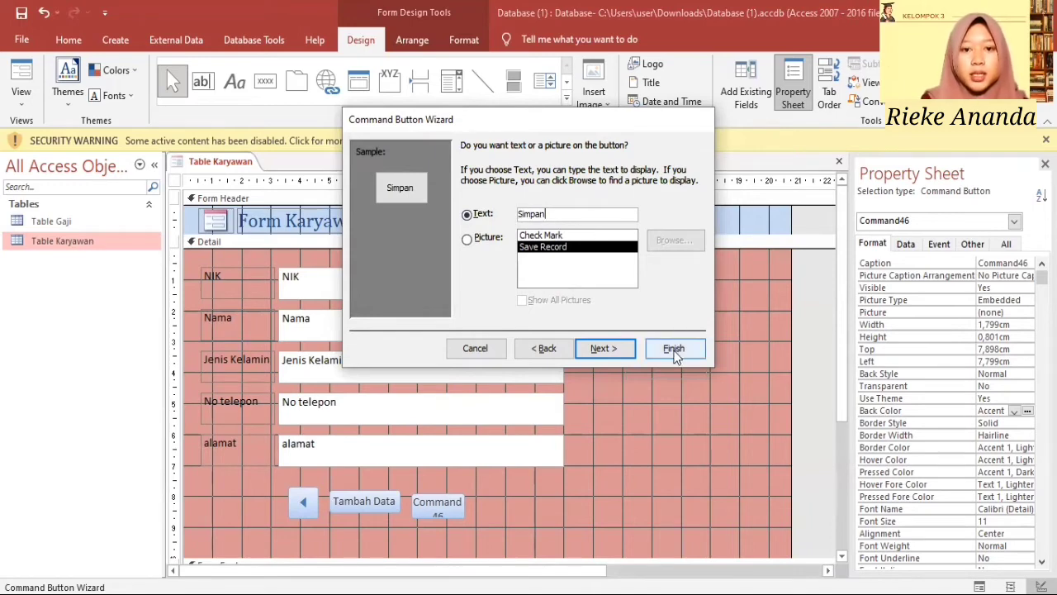
left_click(674, 350)
Step: Add a Delete Record command button with the text "Hapus" beside the Simpan button, drawn about 1.3 by 0.6 cm
left_click(265, 81)
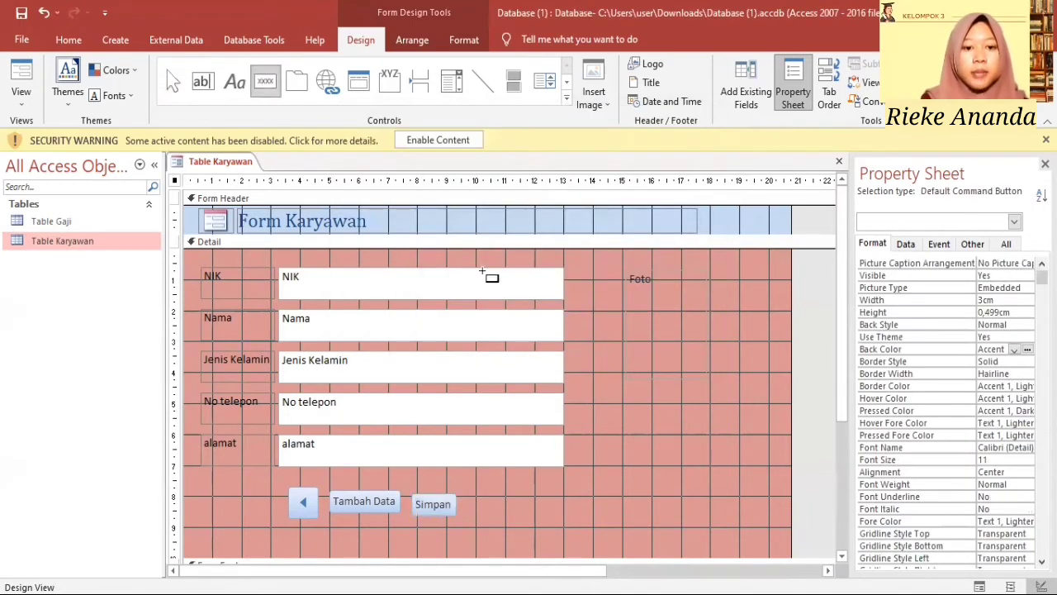
left_click_drag(469, 497, 507, 517)
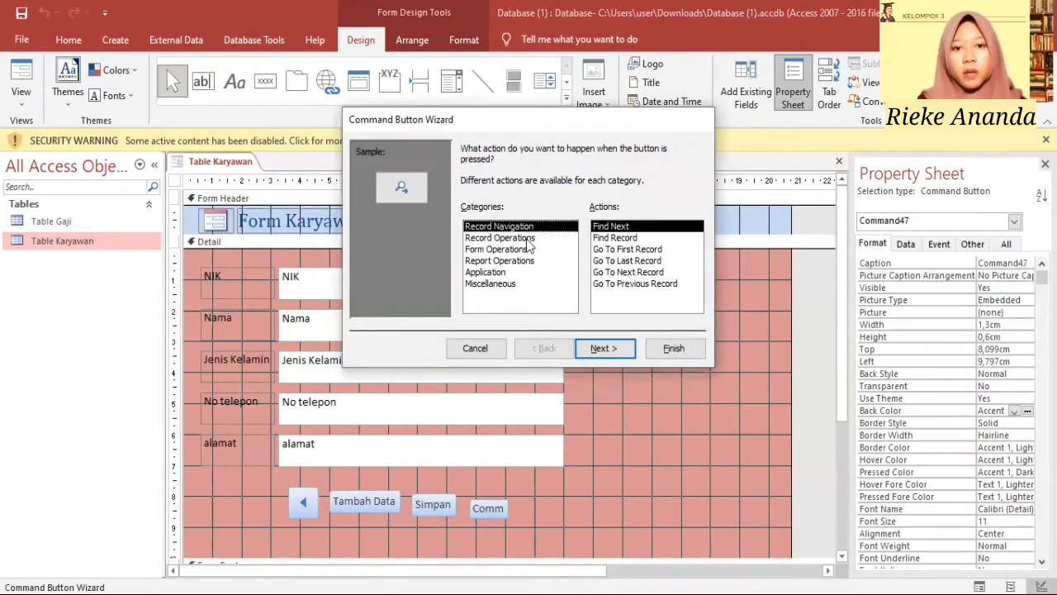
left_click(527, 238)
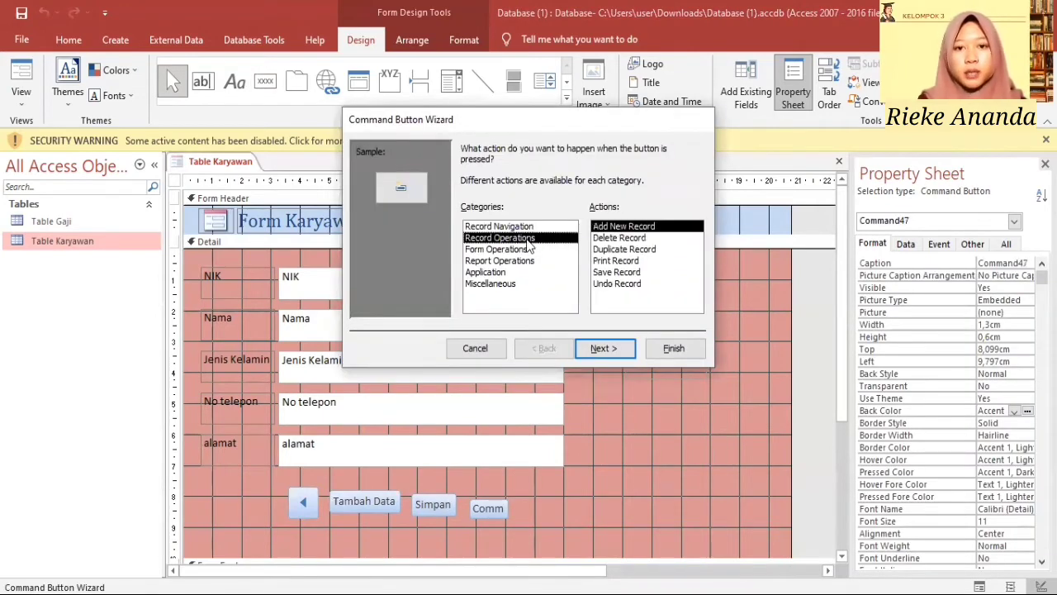
left_click(615, 238)
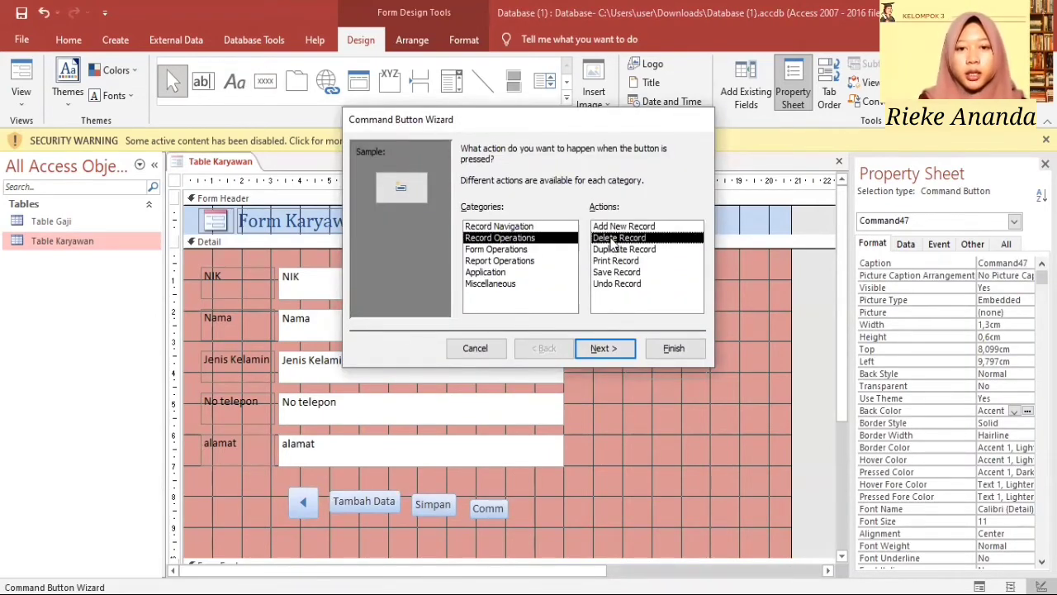
left_click(602, 349)
left_click(467, 214)
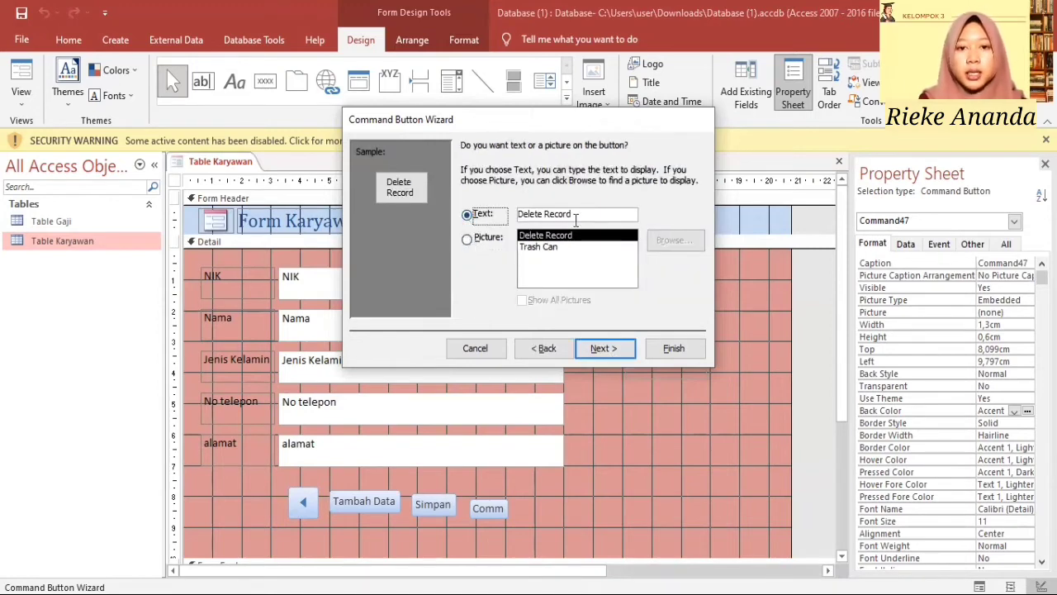
left_click_drag(571, 214, 518, 214)
type("Hapus")
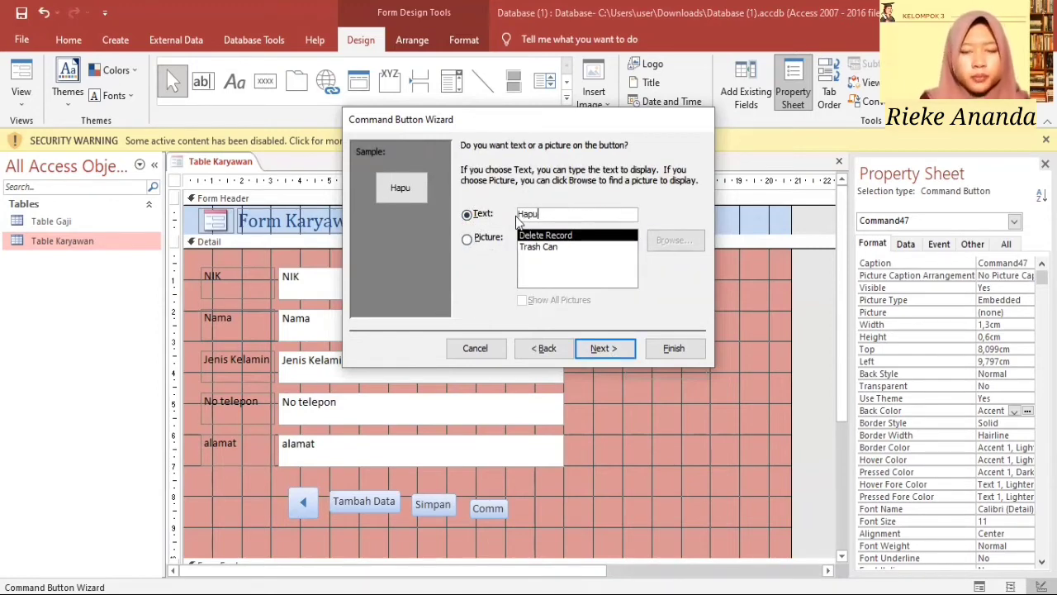
left_click(674, 350)
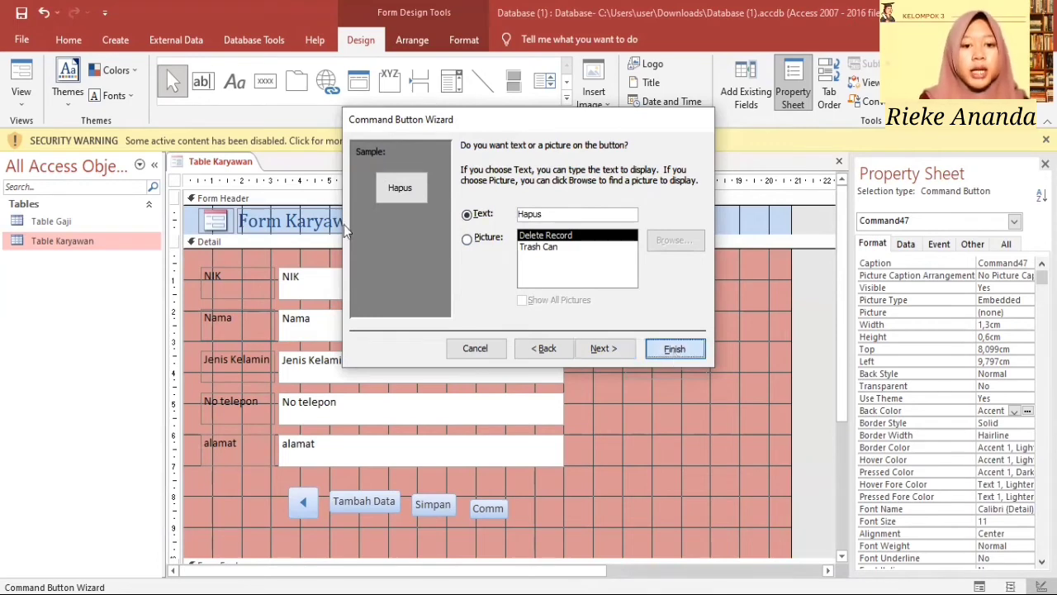
Step: Add a Go To Next Record command button with its default picture beside the Hapus button, drawn about 1 by 0.9 cm
left_click(265, 81)
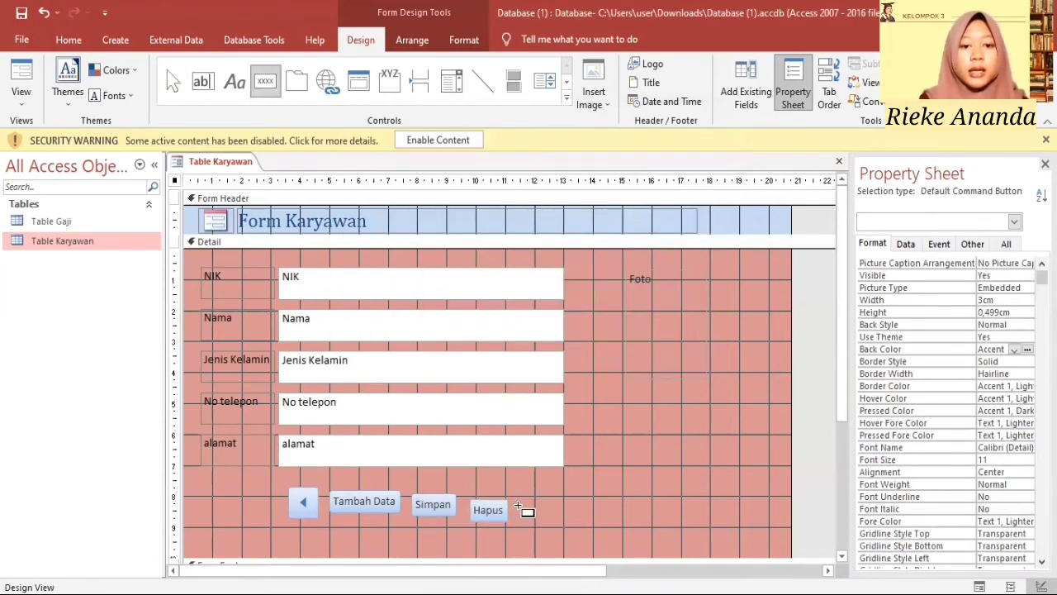
left_click_drag(518, 500, 546, 526)
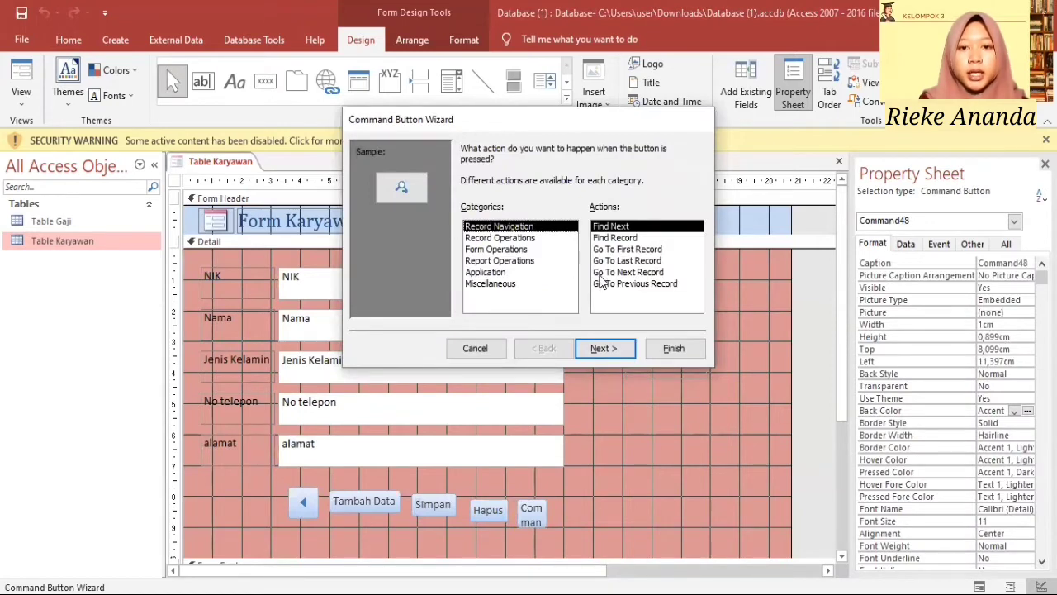
left_click(620, 272)
left_click(605, 348)
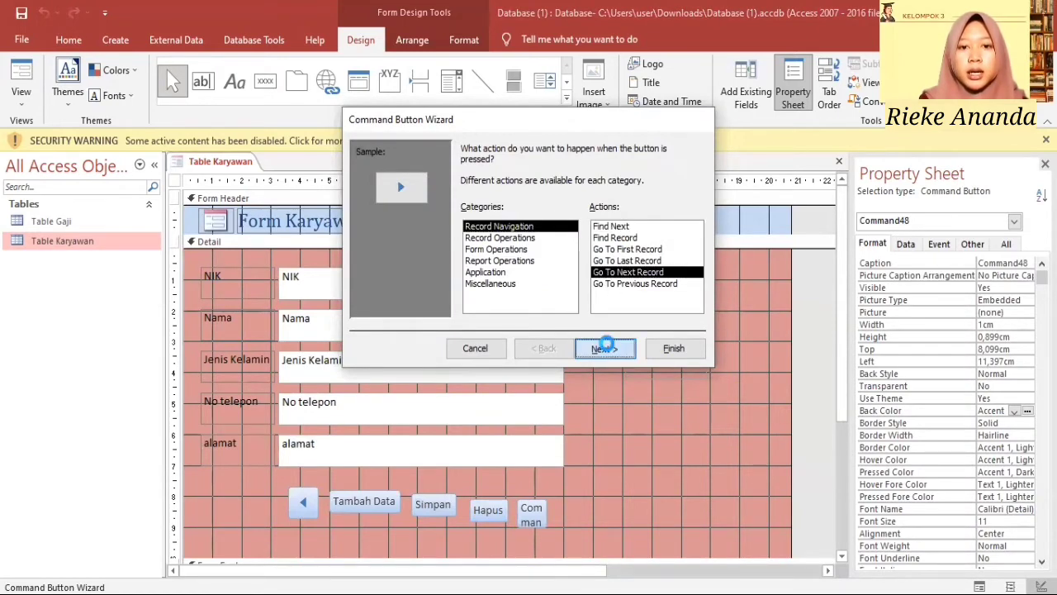
left_click(676, 355)
Step: Arrange the five command buttons in a Tabular layout and shift the row to line up with the text boxes' left edge
left_click_drag(591, 502, 287, 510)
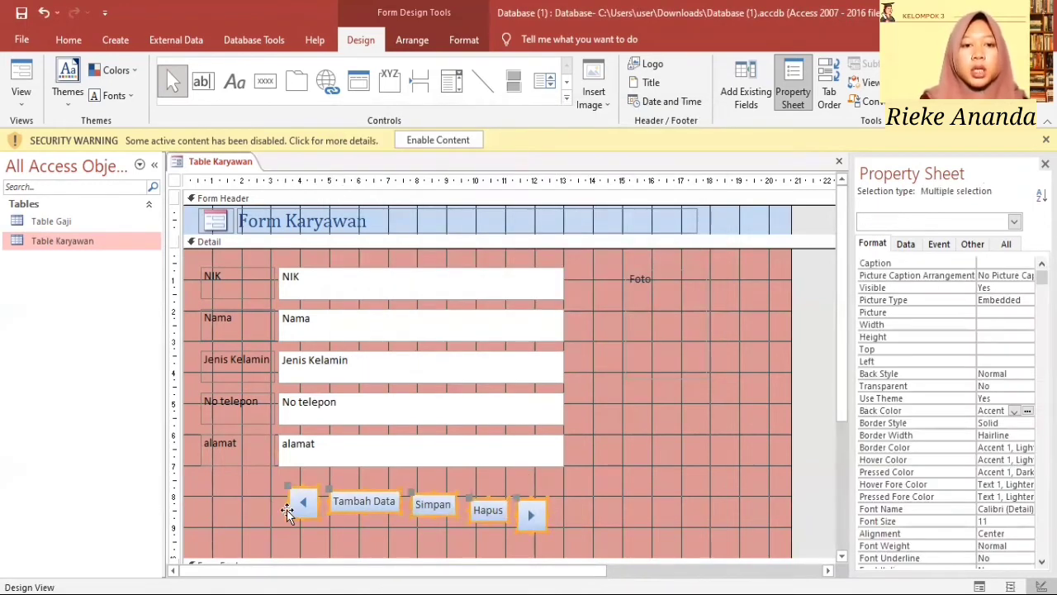
left_click(422, 41)
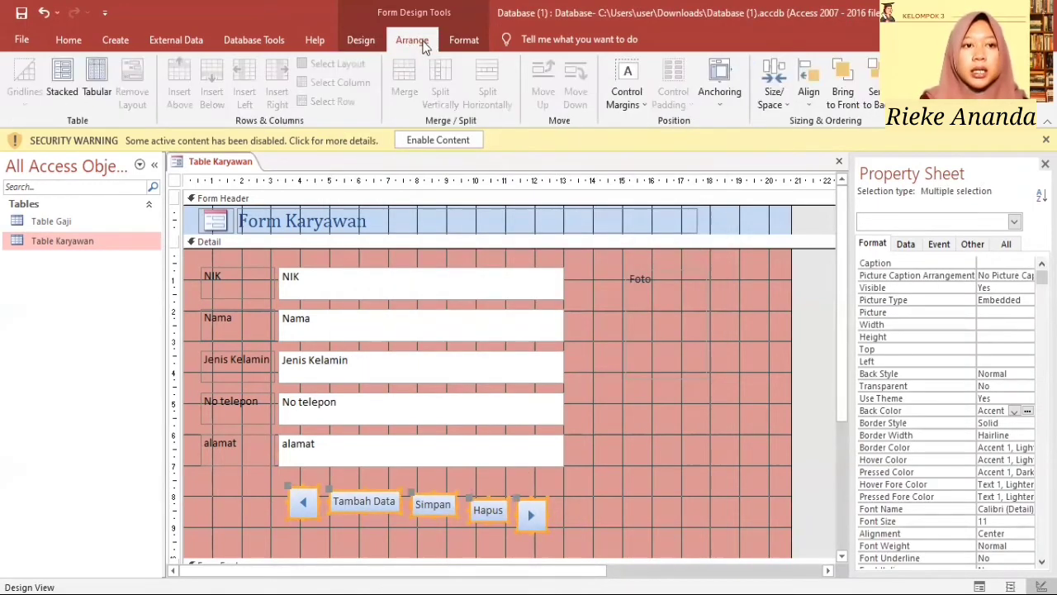
left_click(103, 68)
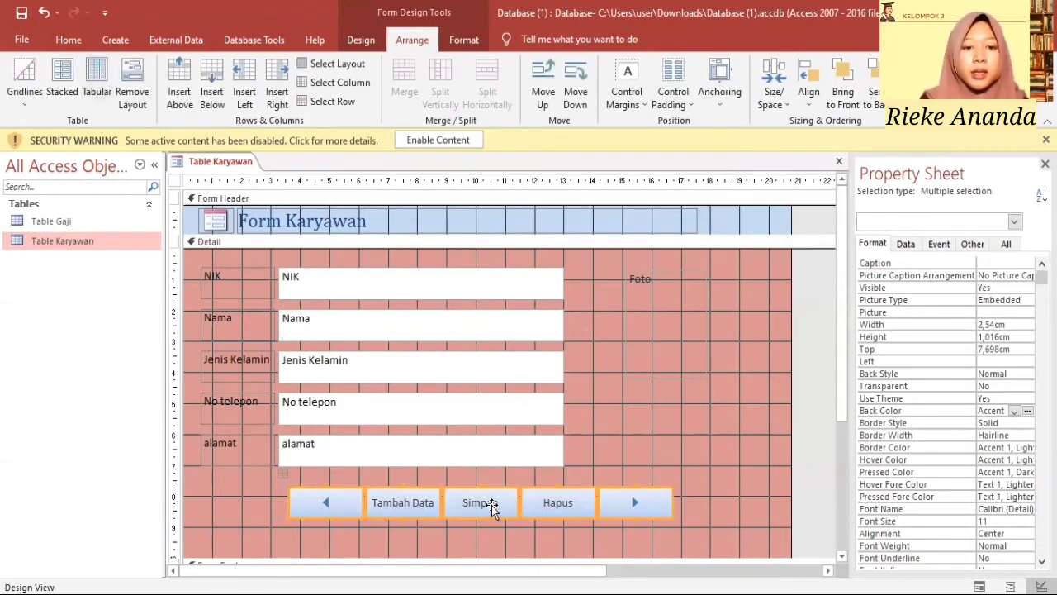
left_click_drag(493, 510, 480, 510)
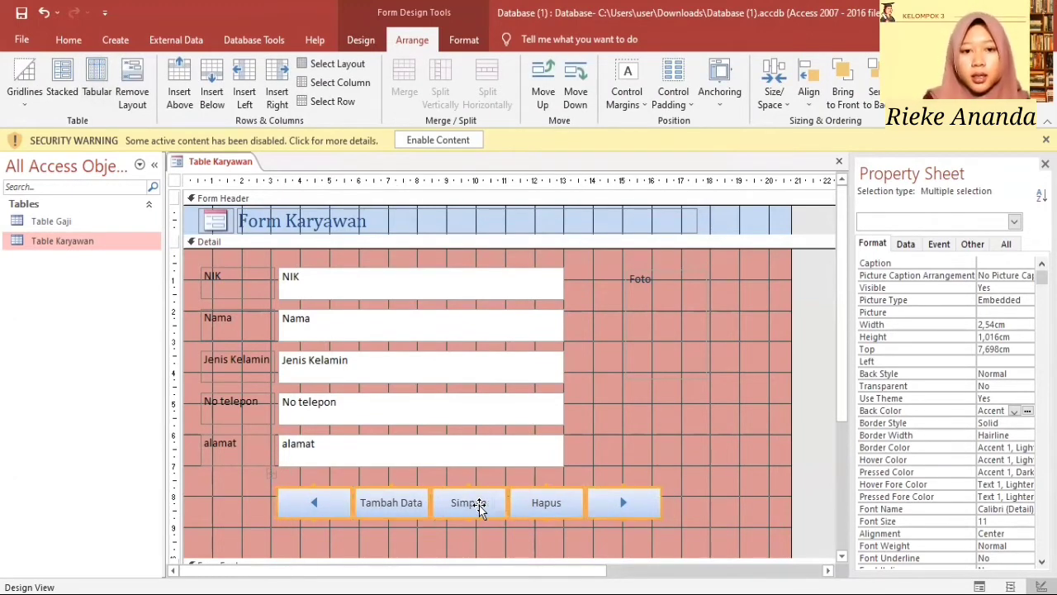
left_click(489, 537)
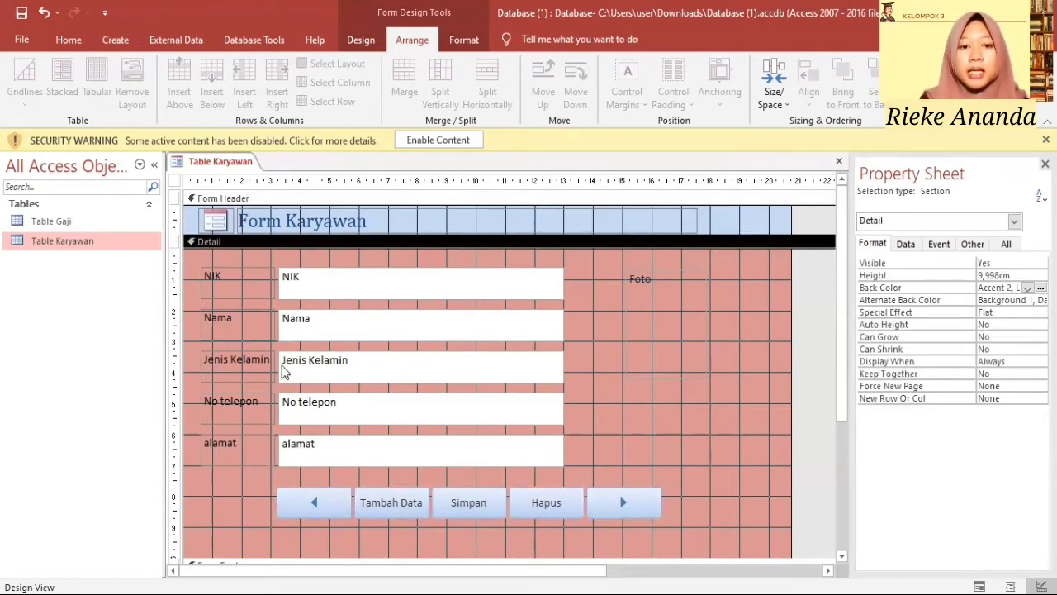
Step: Change the Jenis Kelamin text box to a combo box
left_click(426, 366)
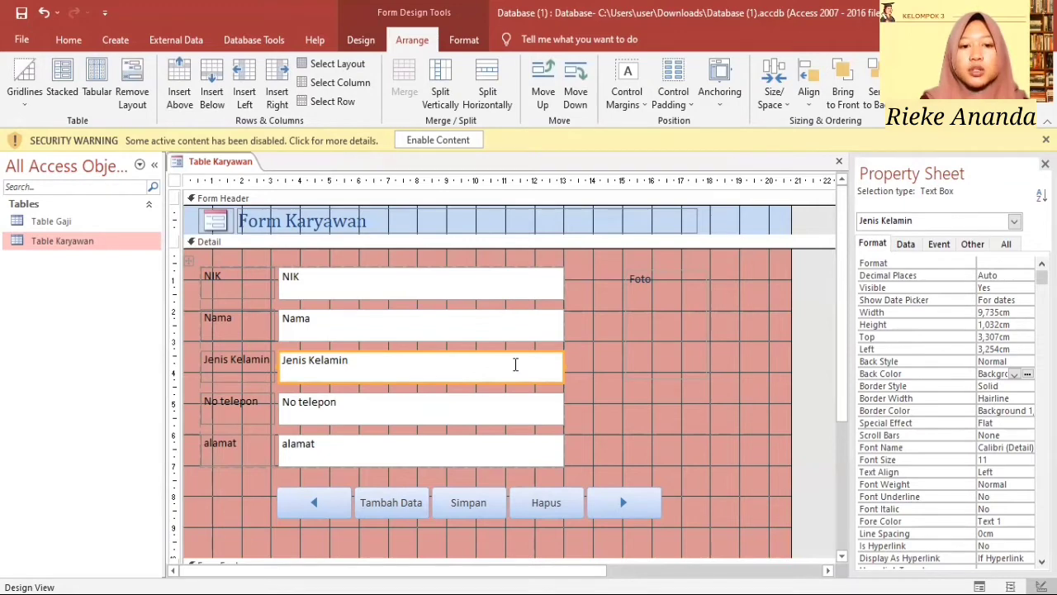
right_click(530, 365)
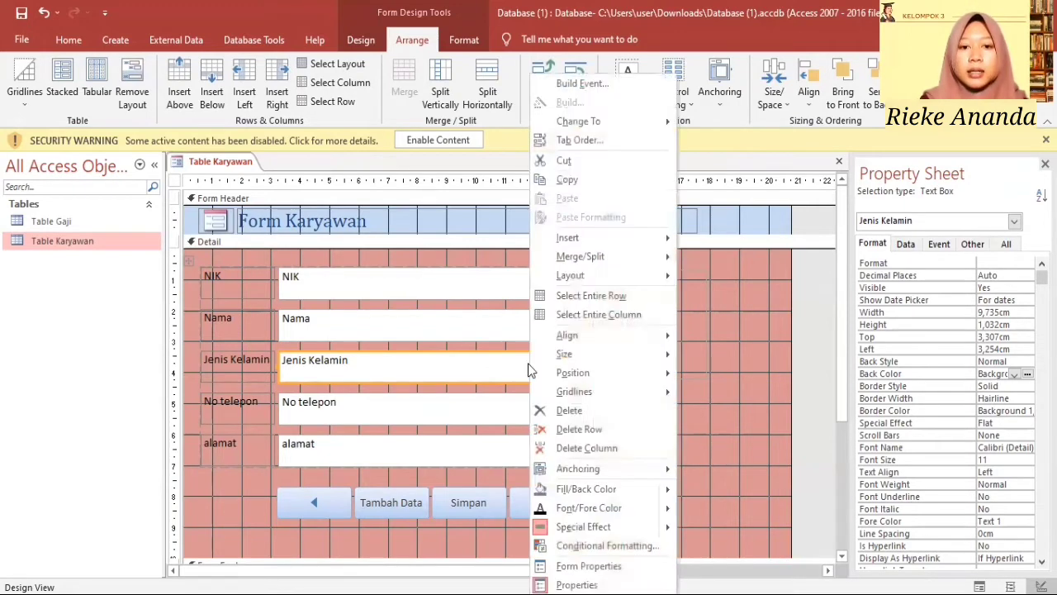
mouse_move(585, 124)
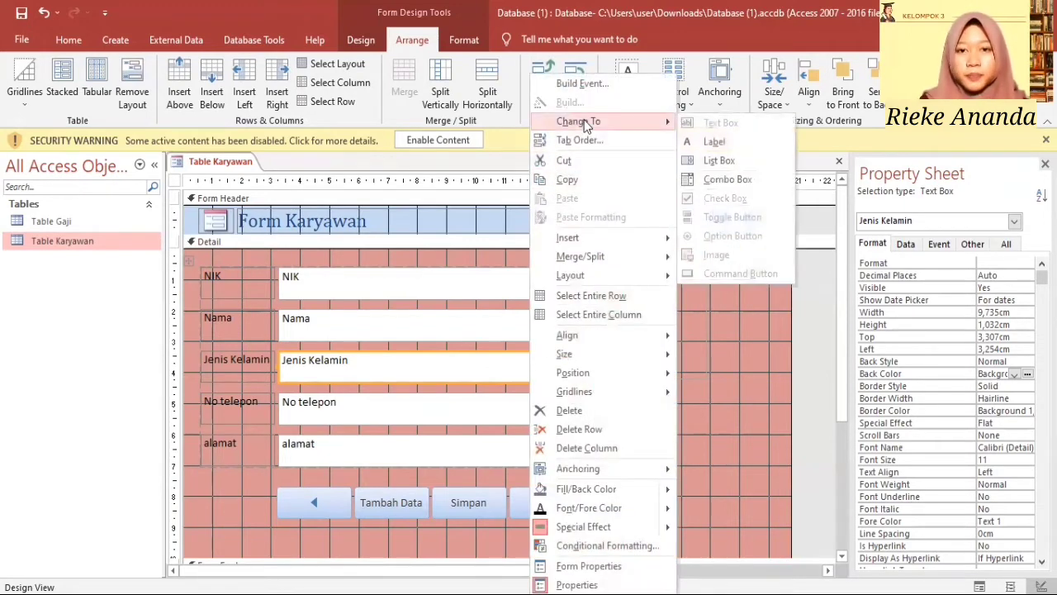
left_click(724, 181)
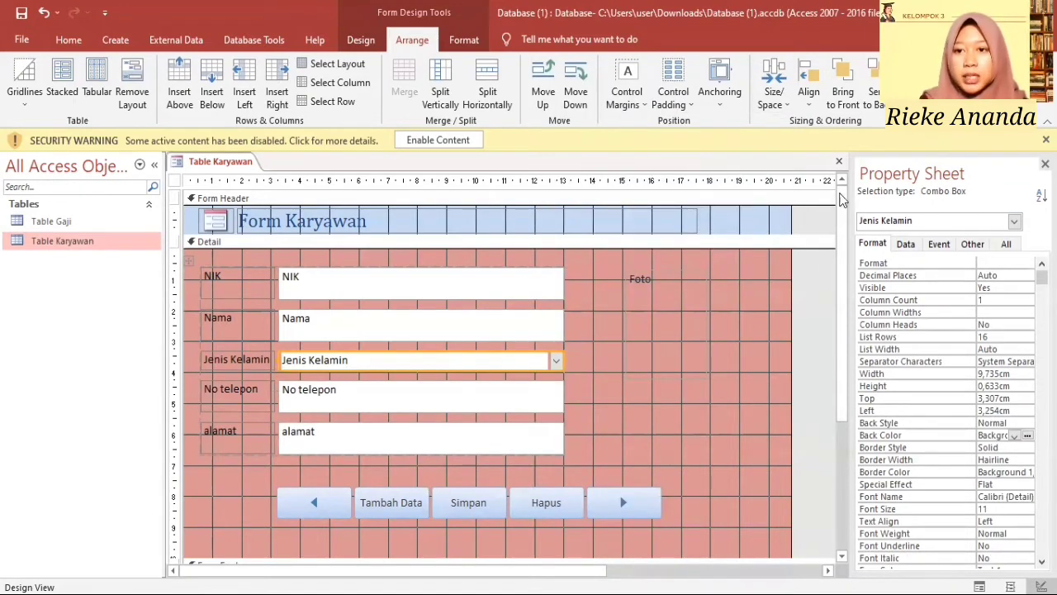
Step: Set the Jenis Kelamin combo box's Row Source Type to Value List
left_click(906, 244)
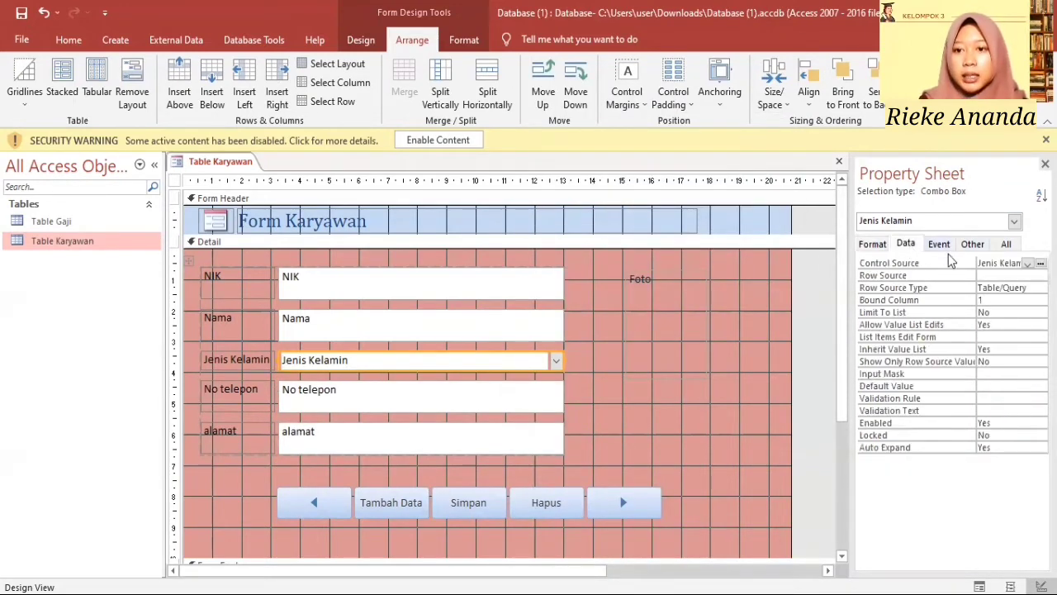
left_click(1033, 288)
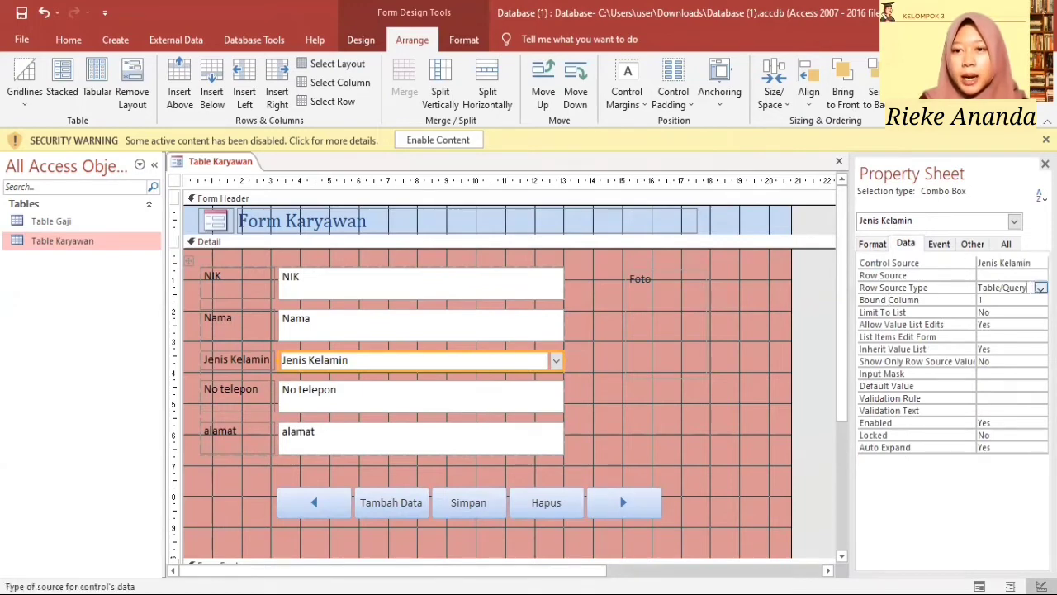
left_click(1040, 288)
left_click(999, 311)
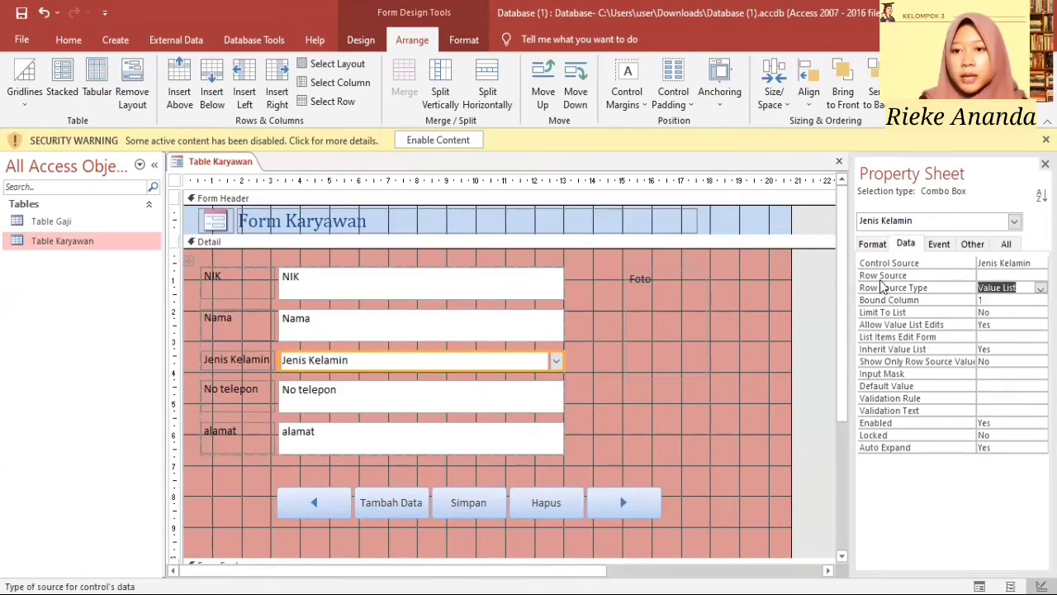
Step: Enter L and P as the list items in the Jenis Kelamin combo box's Row Source
left_click(1032, 275)
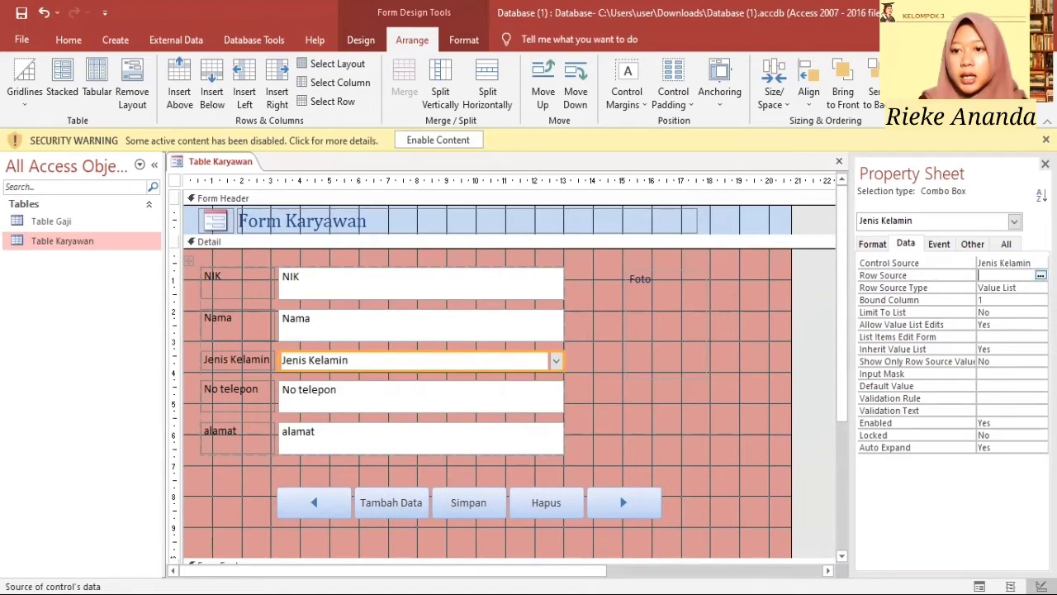
left_click(1041, 275)
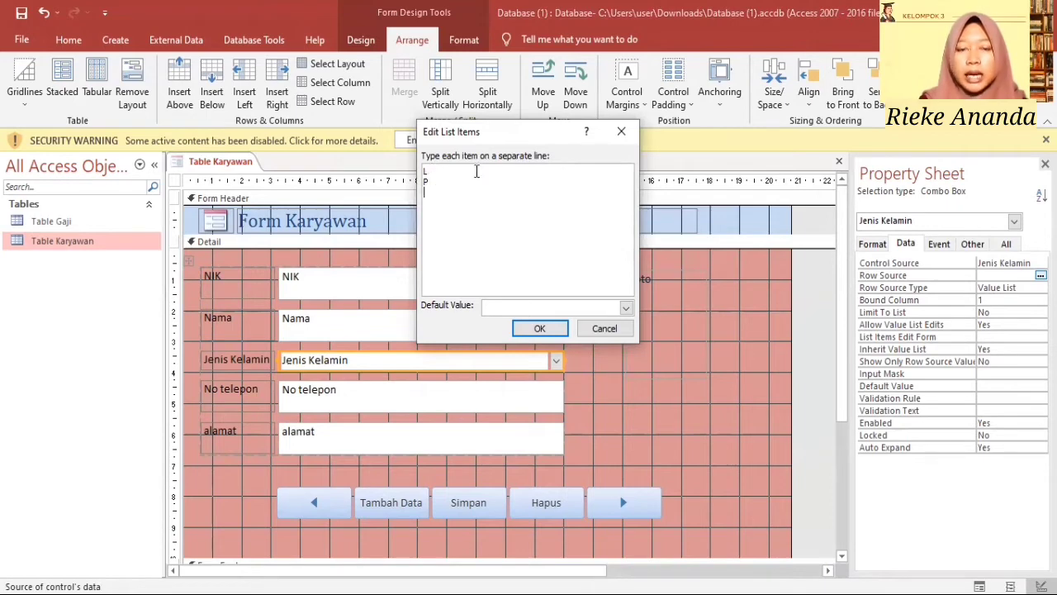
left_click(547, 331)
left_click(604, 365)
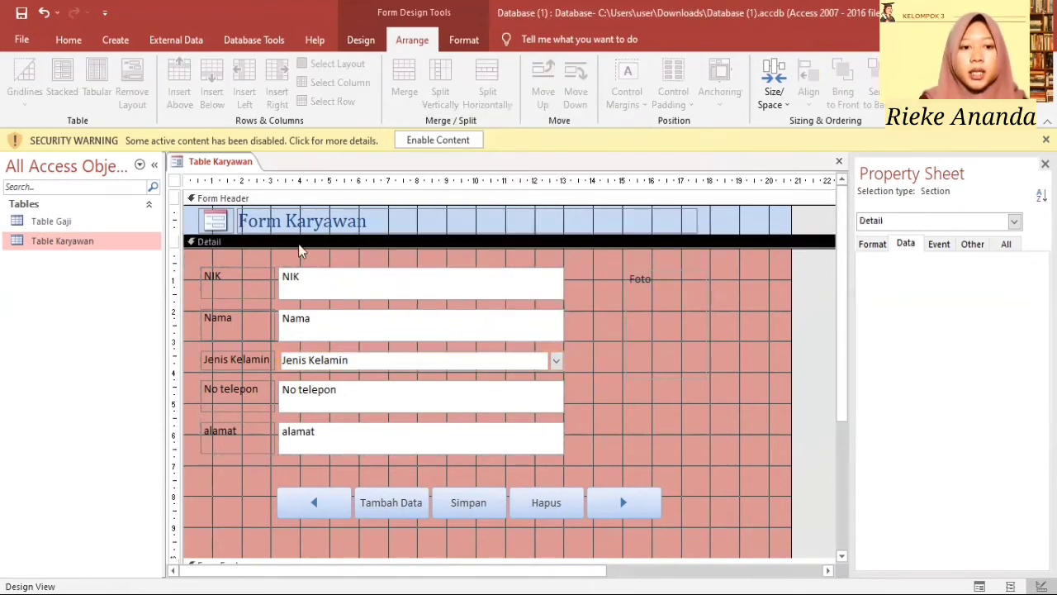
Step: Save the form as Form Karyawan and close it
right_click(217, 163)
left_click(232, 170)
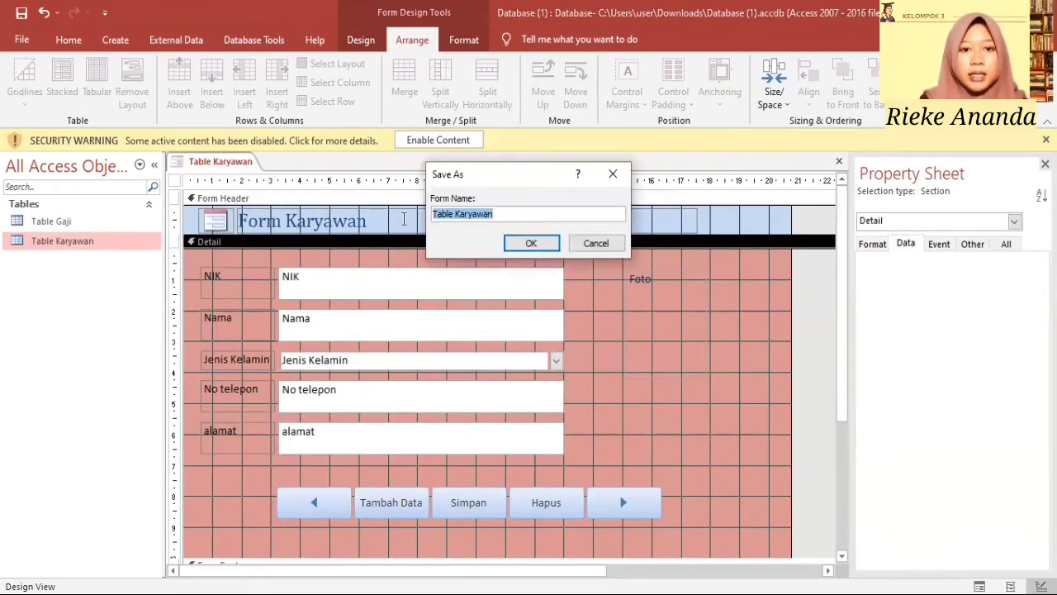
key("BackSpace")
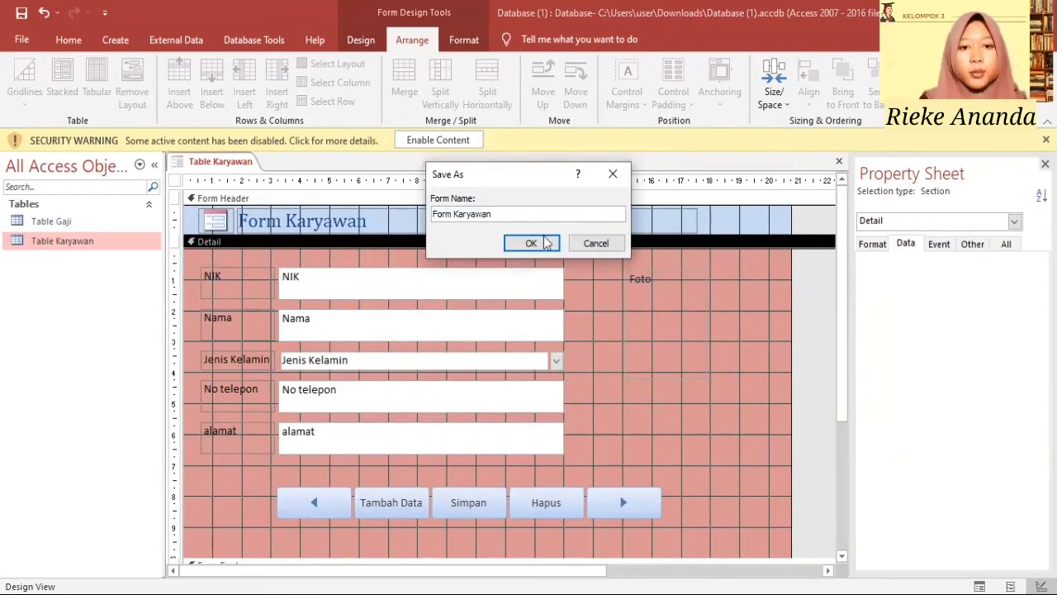
left_click(531, 243)
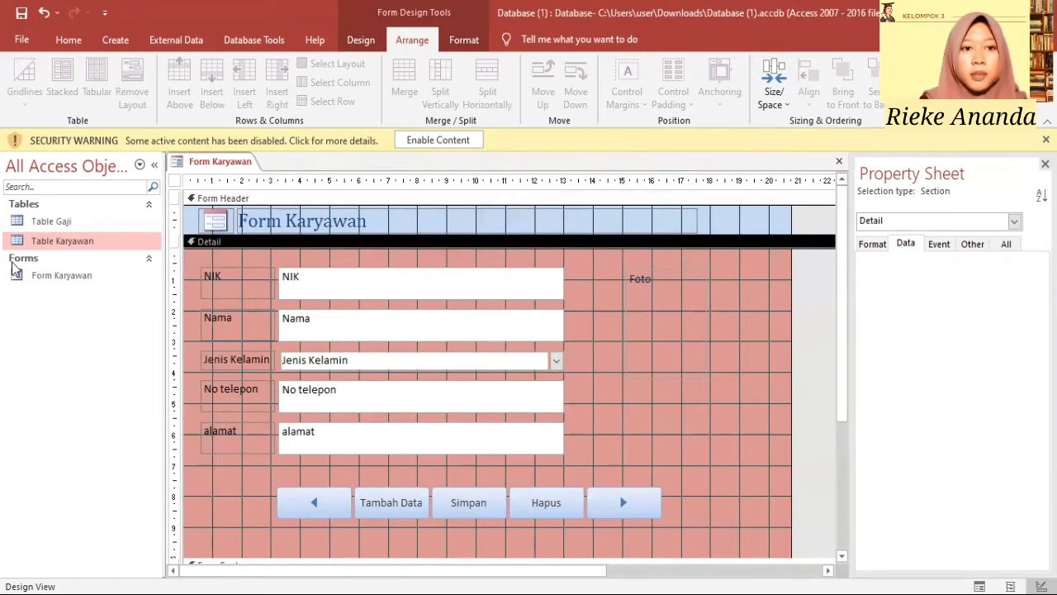
right_click(199, 162)
left_click(225, 192)
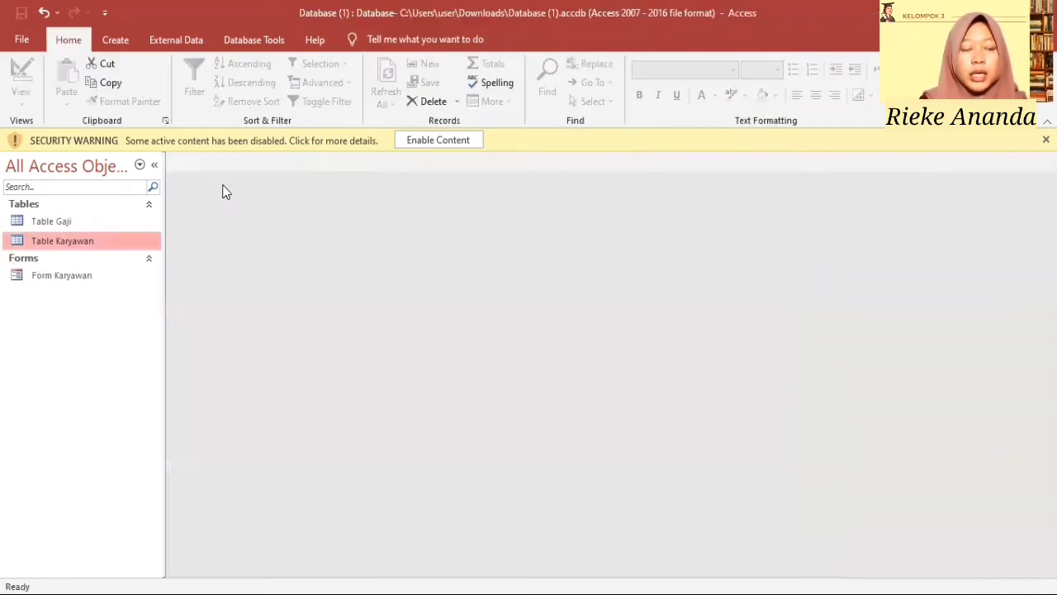
Step: Create a form based on Table Gaji and switch it to Design View
left_click(49, 221)
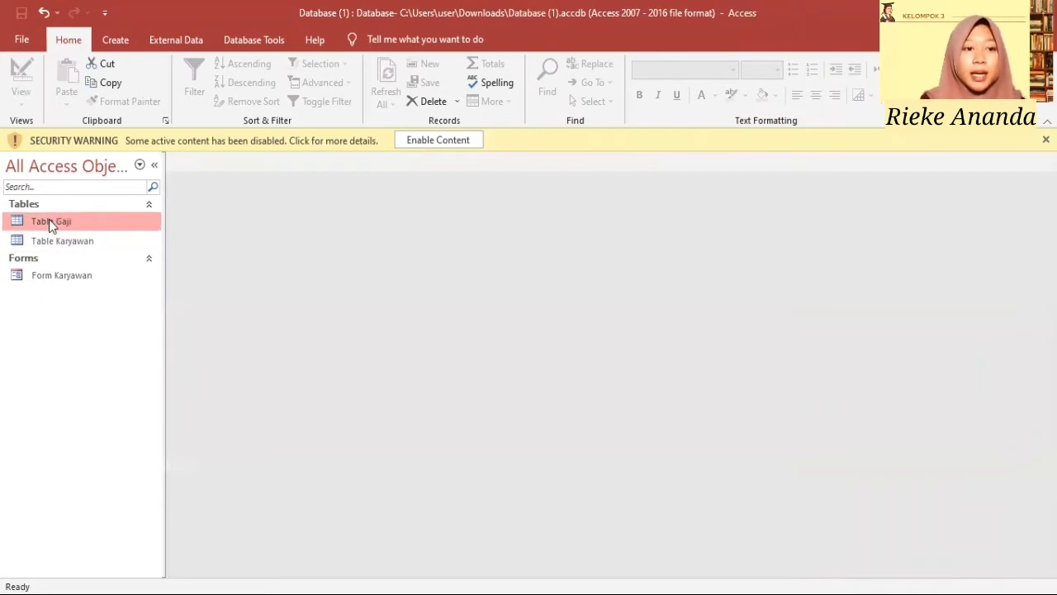
left_click(116, 40)
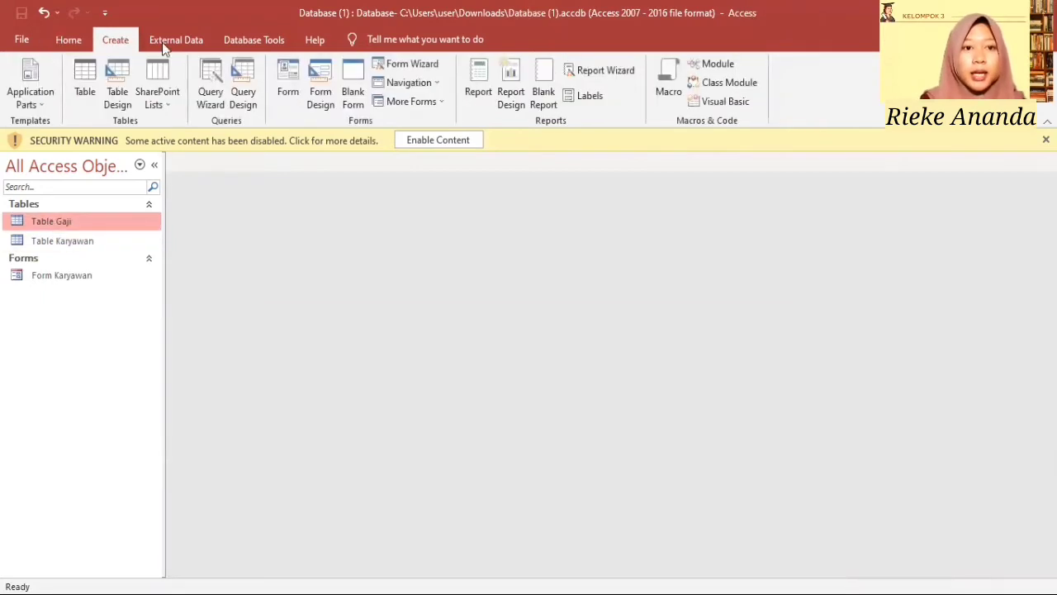
left_click(287, 93)
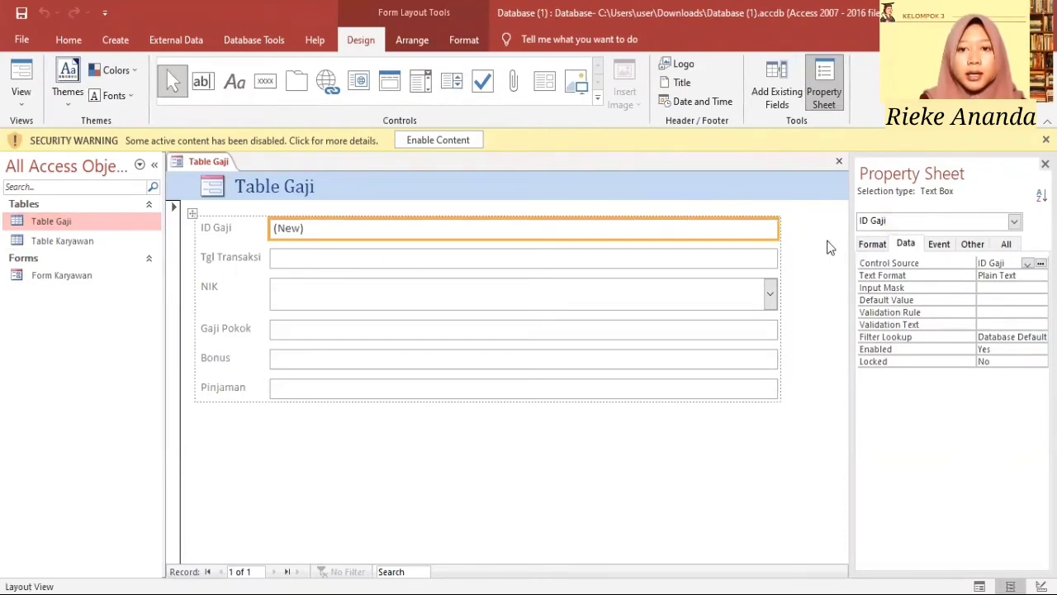
right_click(827, 242)
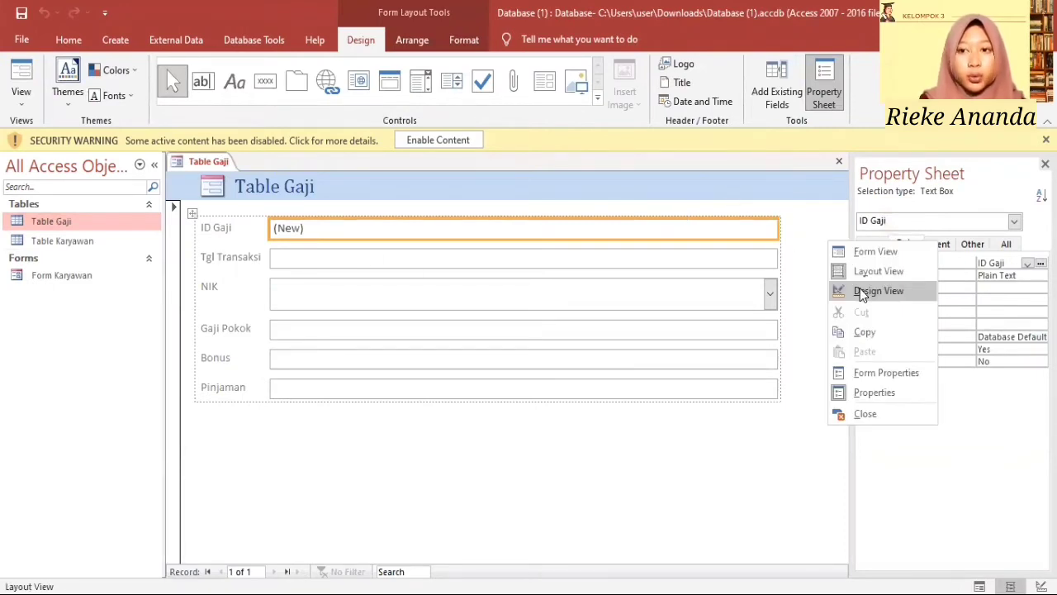
left_click(863, 292)
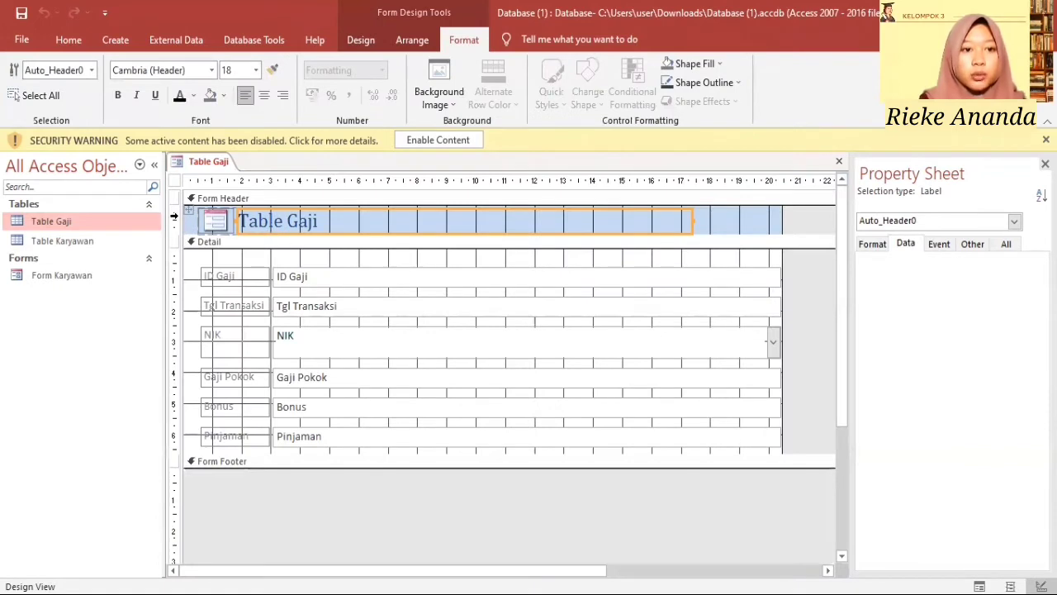
Step: Remove the layout from all header and detail controls of the new form
left_click_drag(174, 214, 237, 449)
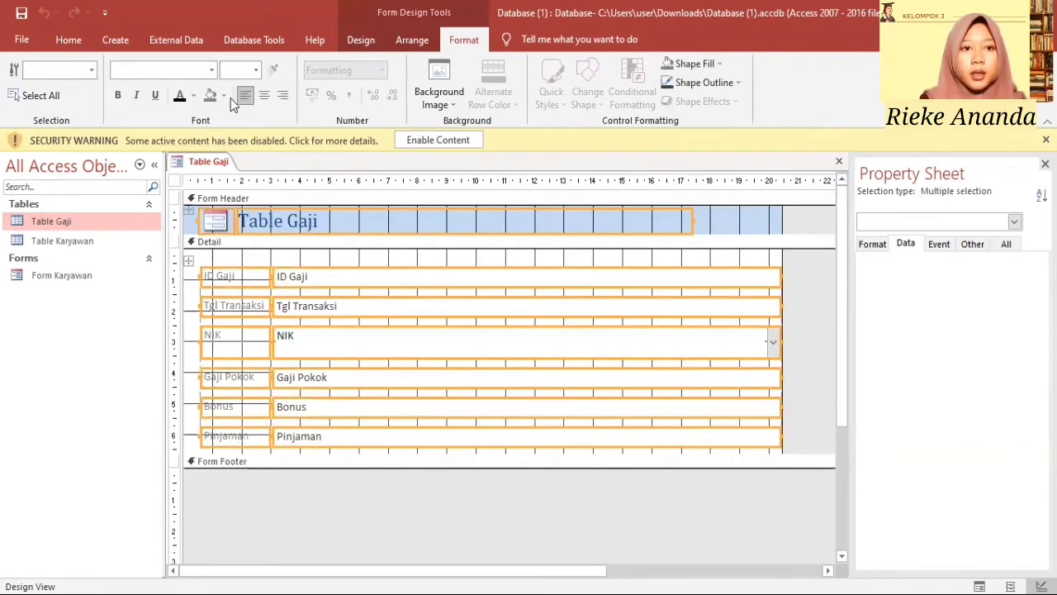
left_click(402, 40)
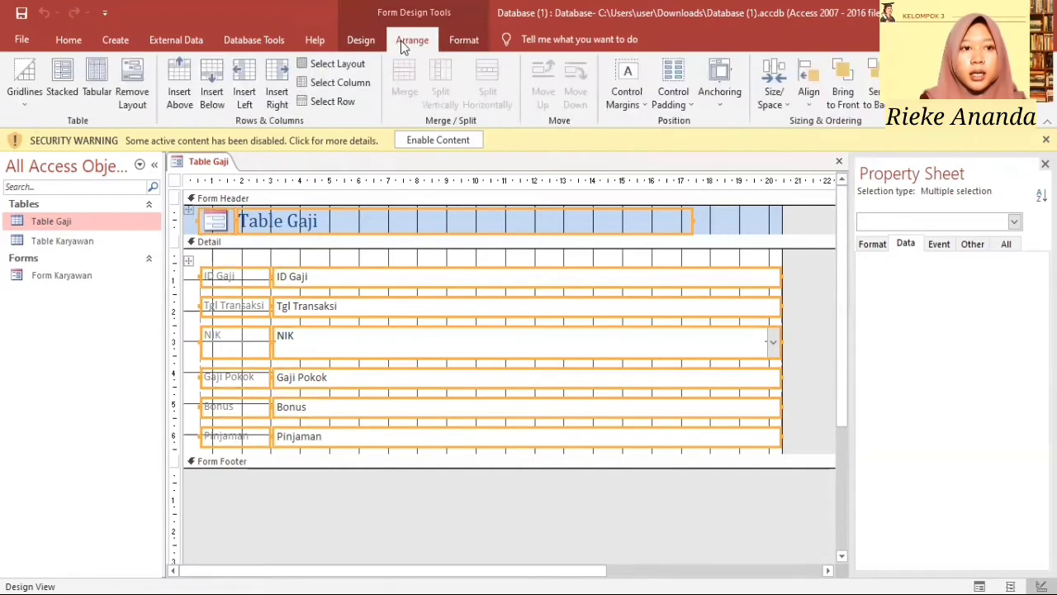
left_click(133, 92)
left_click(828, 300)
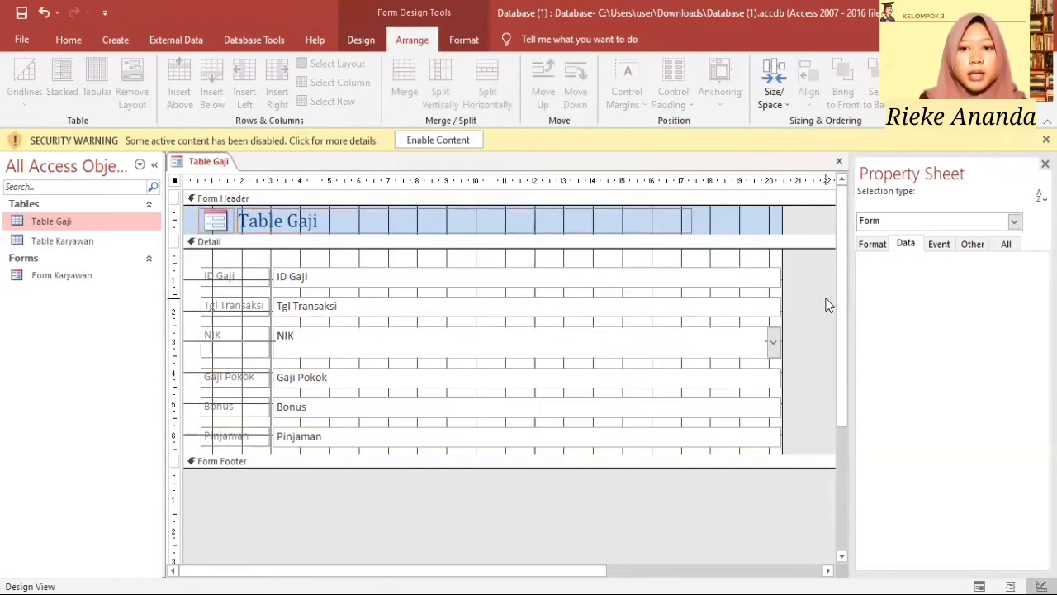
Step: Change the form header title to Form Gaji
left_click(379, 221)
left_click(380, 222)
left_click_drag(338, 223, 238, 220)
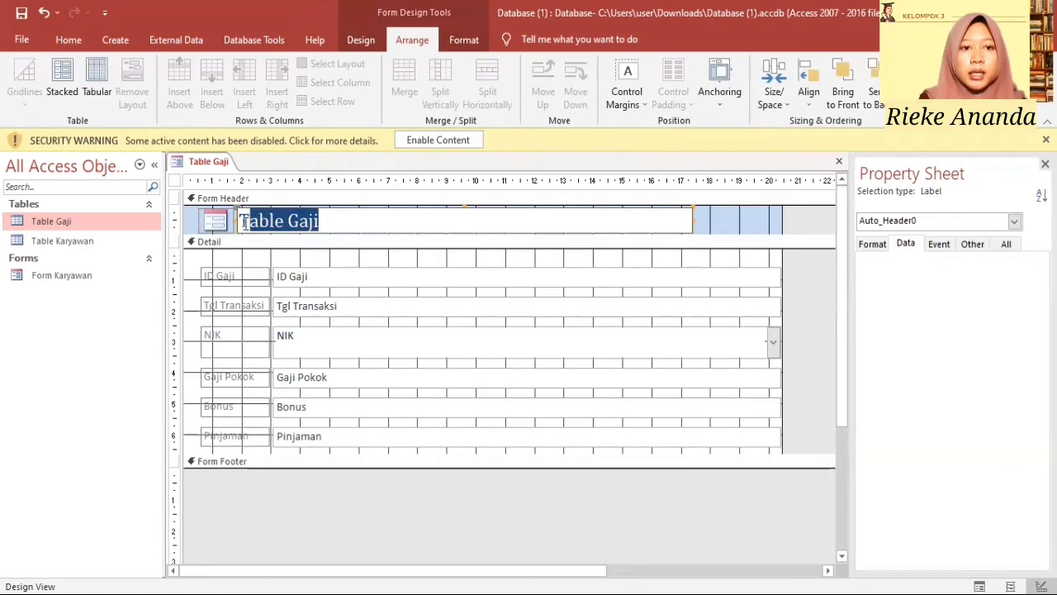
key("BackSpace")
type("Form ")
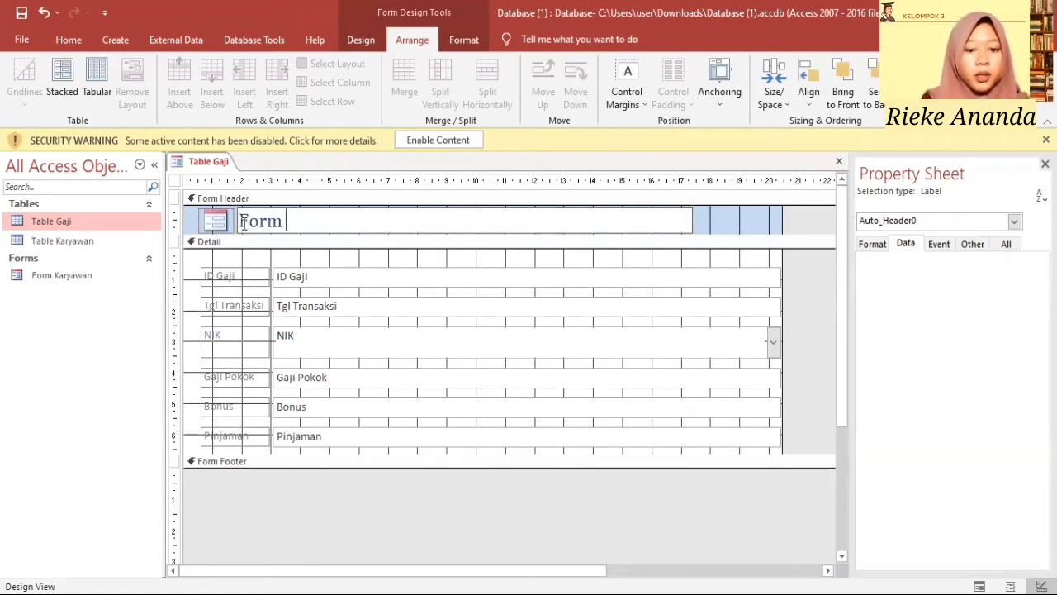
type("Gaji")
Step: Narrow the six field boxes from ID Gaji to Pinjaman so each ends at about 13 cm on the ruler
left_click(334, 275)
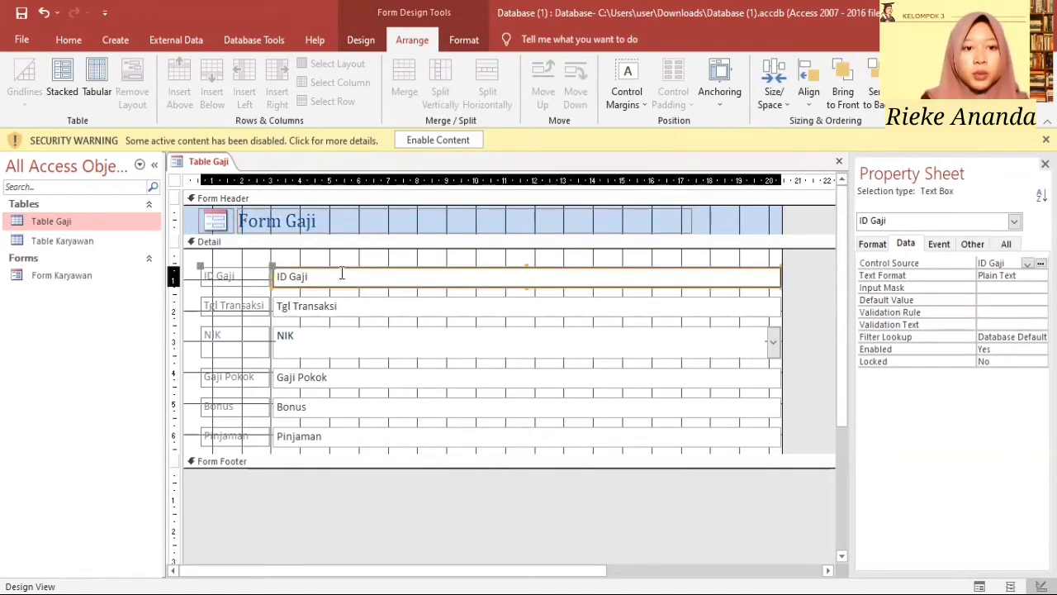
left_click_drag(782, 276, 567, 289)
left_click(567, 306)
left_click_drag(782, 307, 567, 316)
left_click(577, 339)
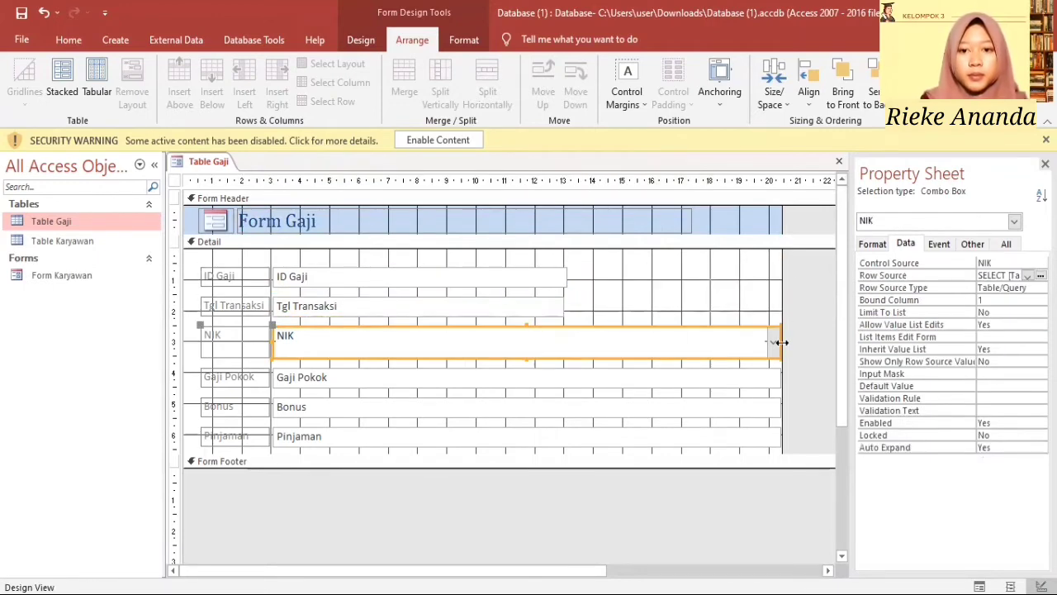
left_click_drag(781, 342, 567, 373)
left_click(566, 377)
left_click_drag(780, 379, 566, 379)
left_click(558, 411)
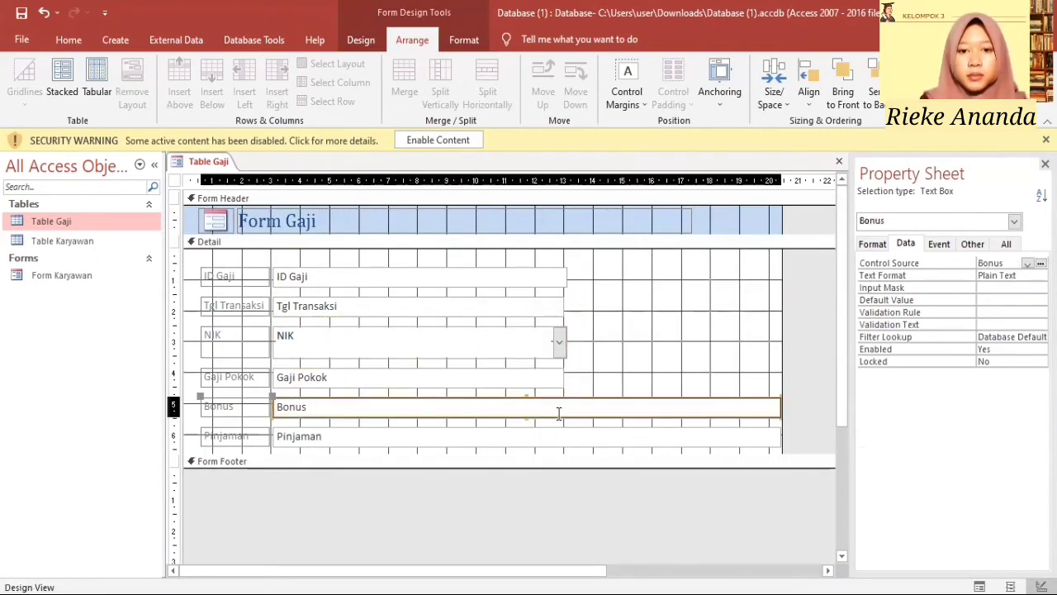
left_click_drag(780, 406, 567, 408)
left_click(568, 436)
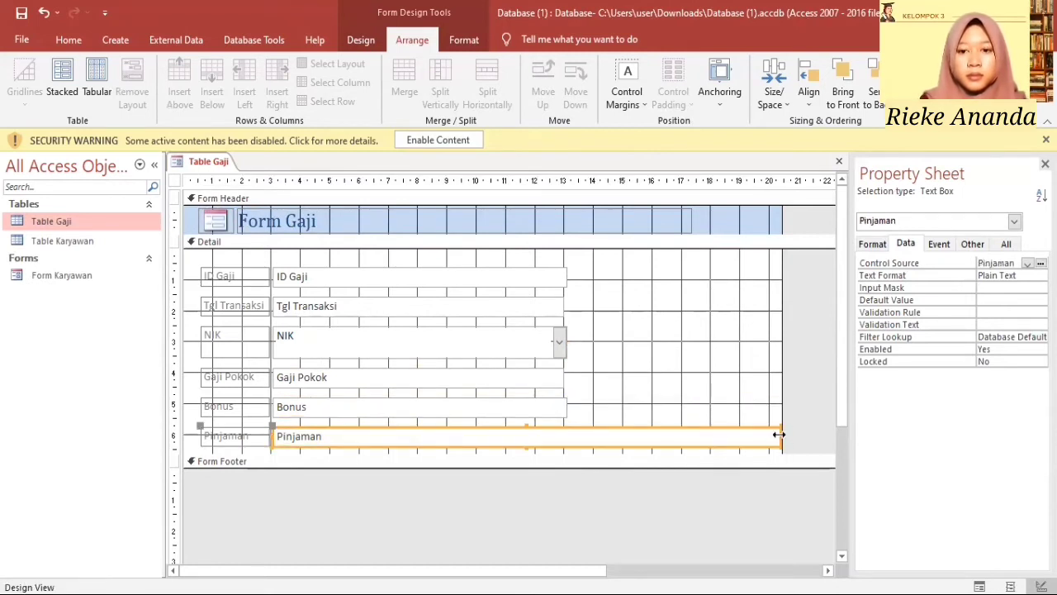
left_click_drag(779, 435, 568, 436)
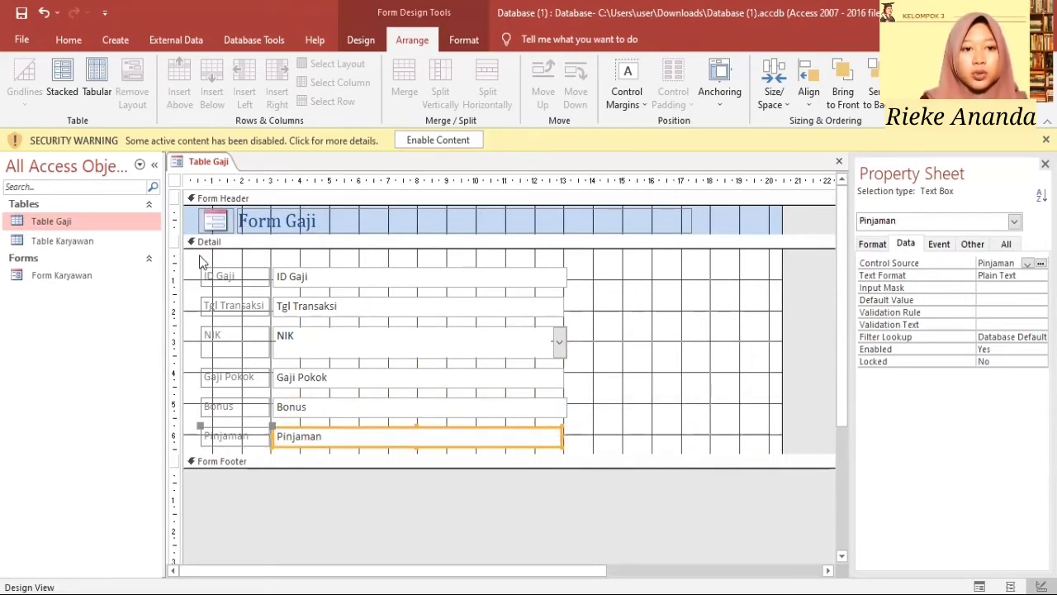
Step: Arrange the detail labels and fields in a Stacked layout and extend the Detail section to about 9.4 cm high
left_click_drag(175, 263, 174, 443)
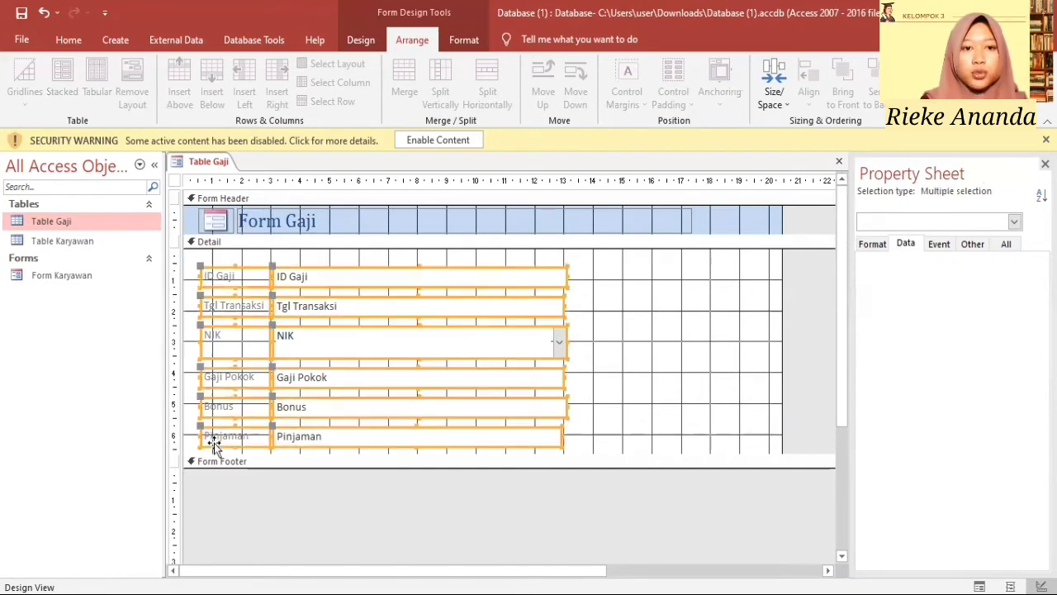
left_click(66, 90)
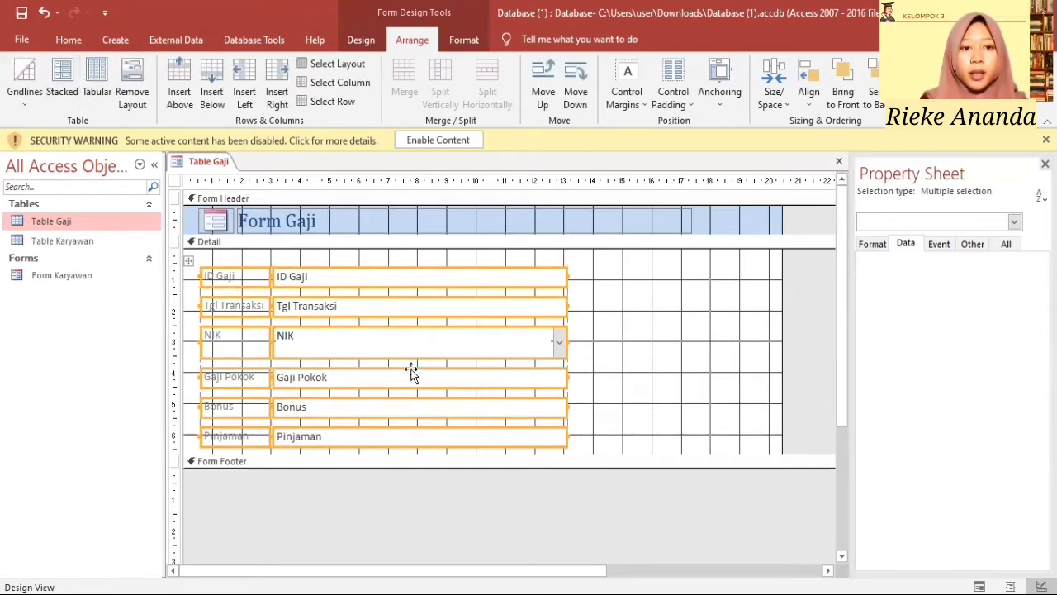
left_click_drag(538, 453, 538, 537)
left_click(636, 425)
left_click(637, 424)
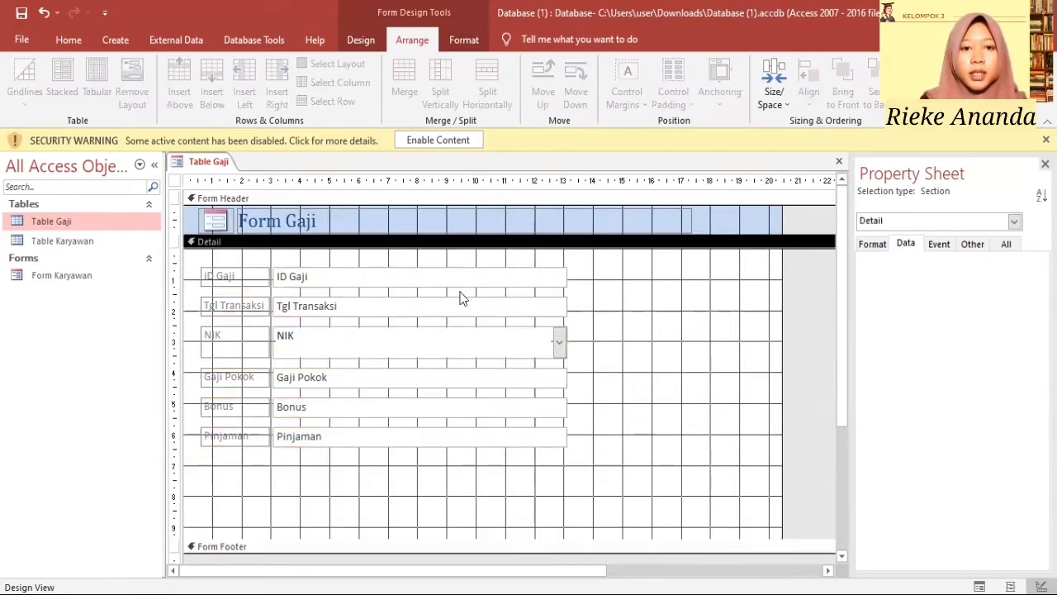
Step: Set the Detail section's Back Color to a light pink Accent 2 shade
left_click(363, 39)
left_click(793, 86)
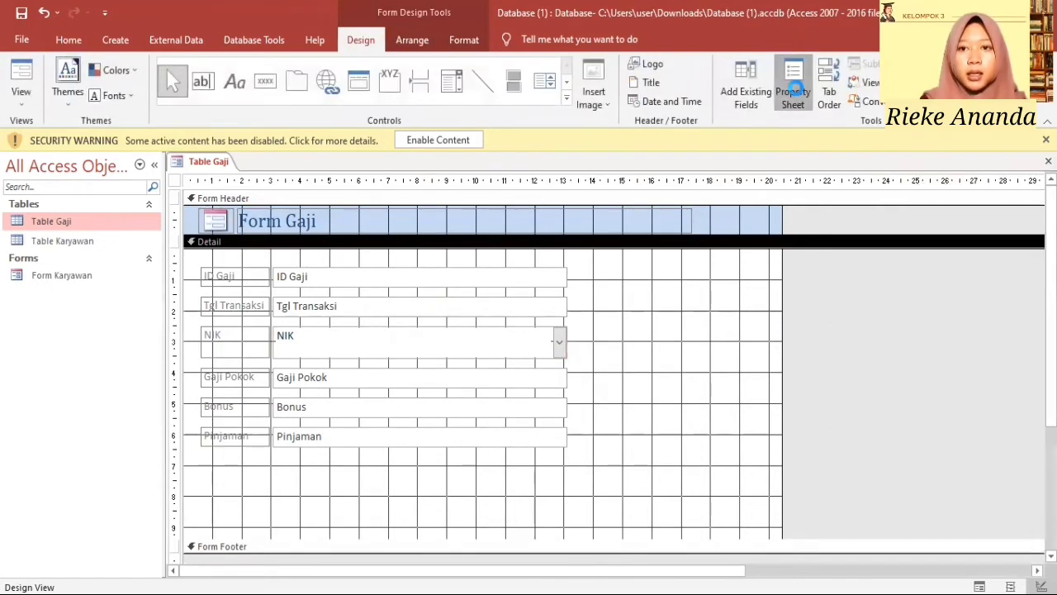
left_click(793, 86)
left_click(874, 246)
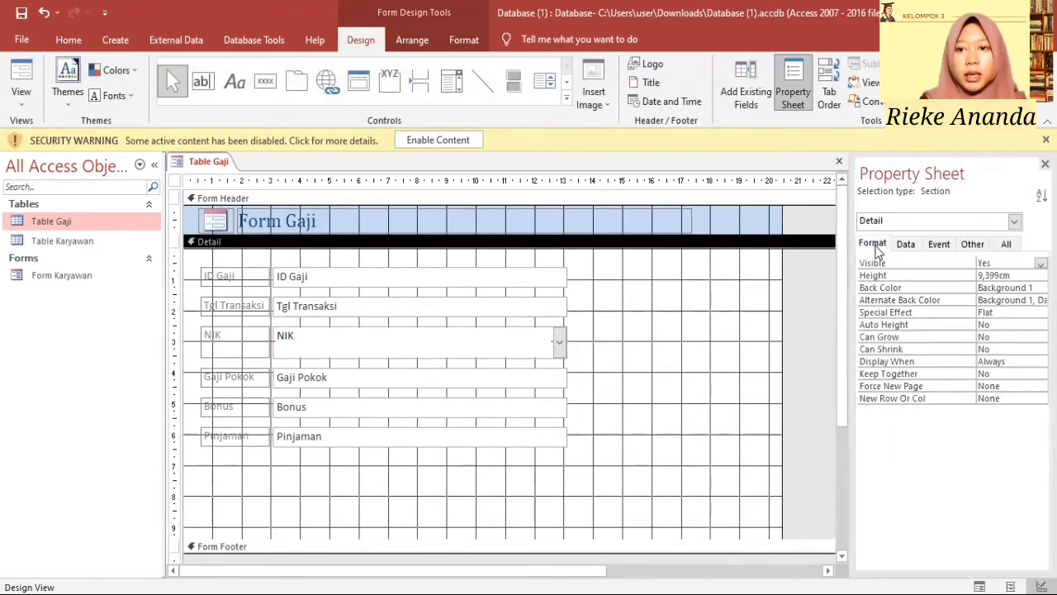
left_click(1003, 288)
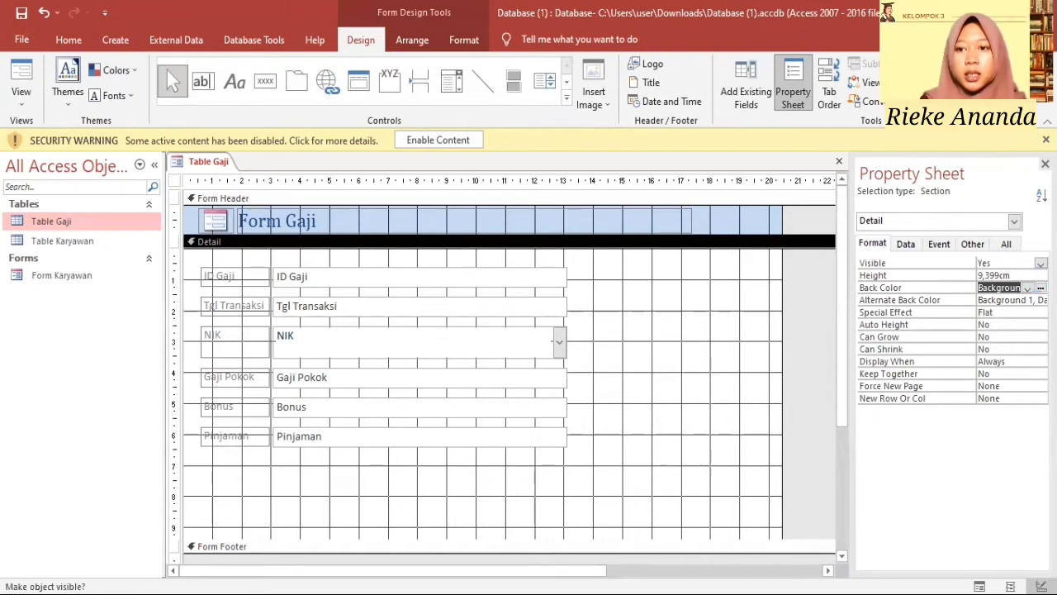
left_click(1028, 287)
left_click(991, 353)
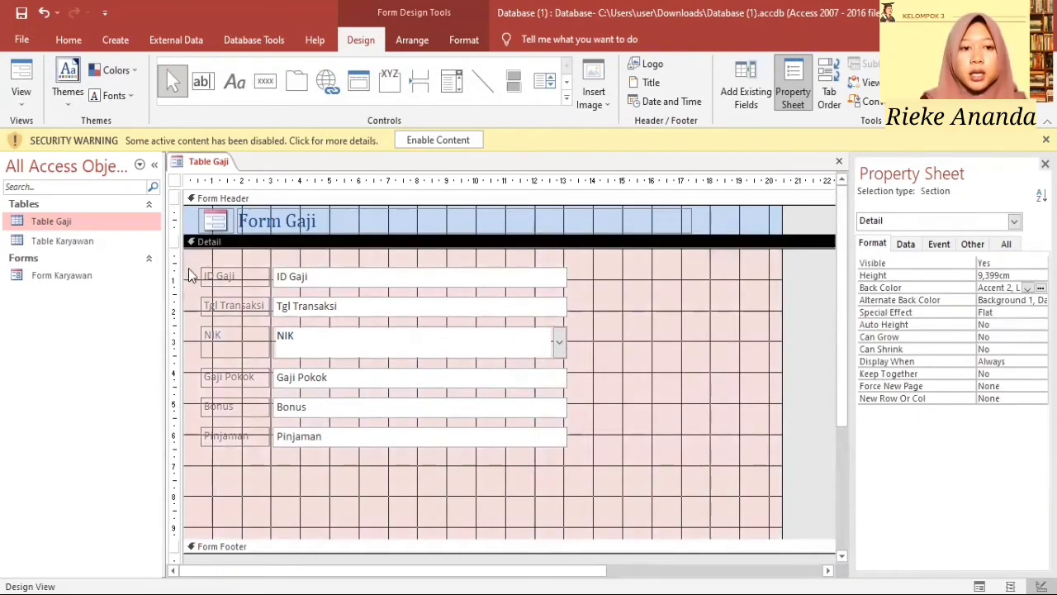
Step: Set the font color of all detail labels and fields to black (Text 1)
left_click_drag(177, 255, 259, 446)
left_click(452, 46)
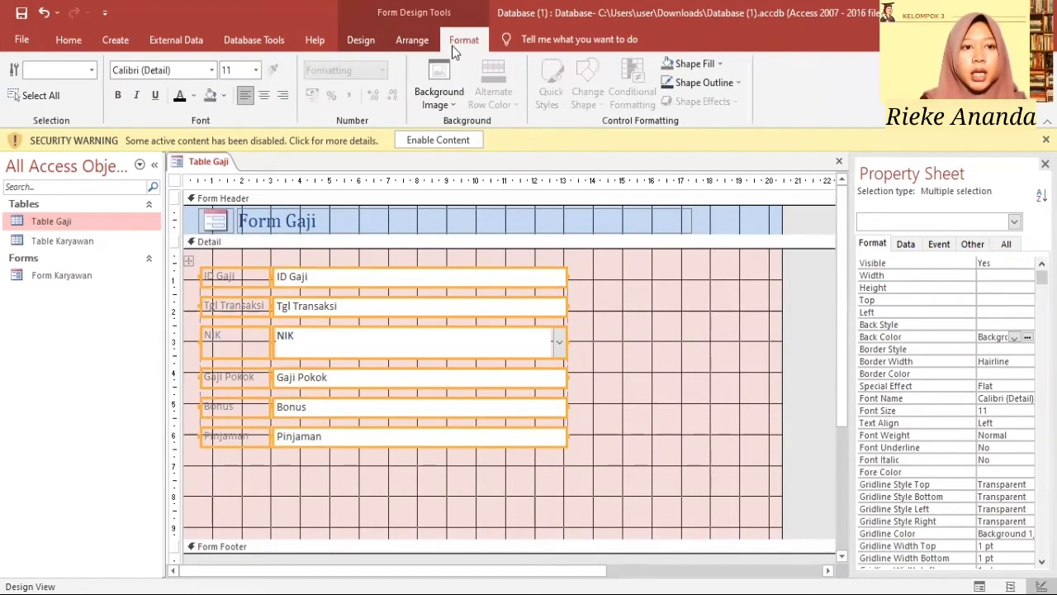
left_click(197, 116)
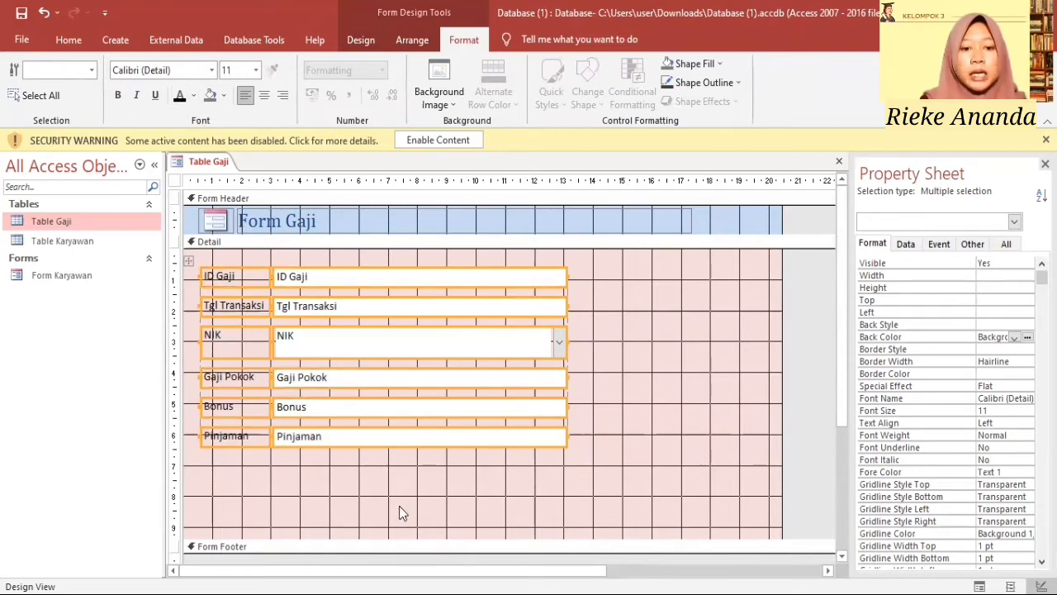
left_click(329, 468)
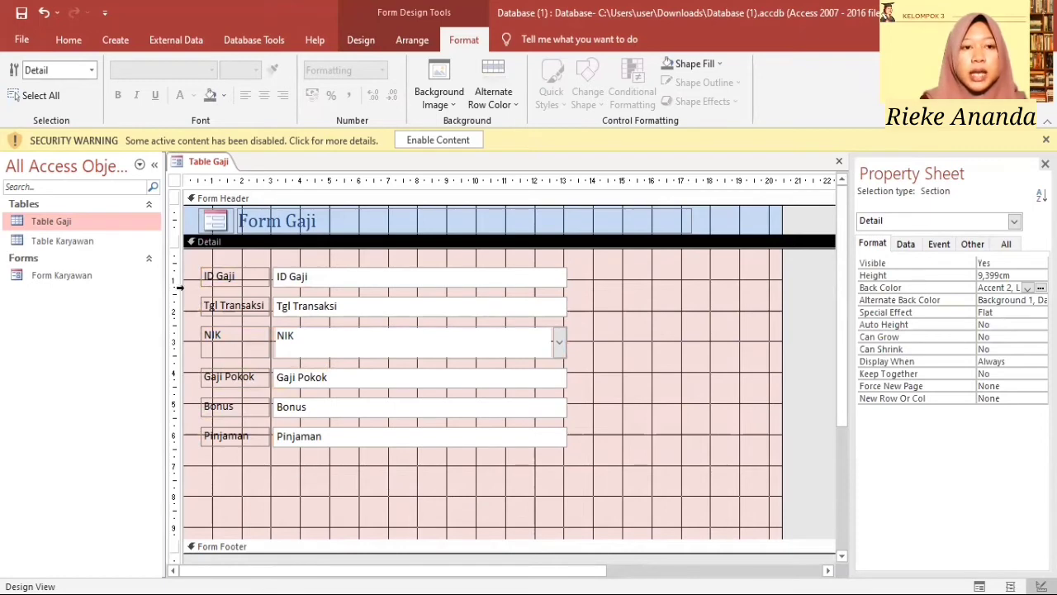
Step: Add a command button below the Pinjaman field that goes to the previous record, keeping its arrow picture
left_click(358, 42)
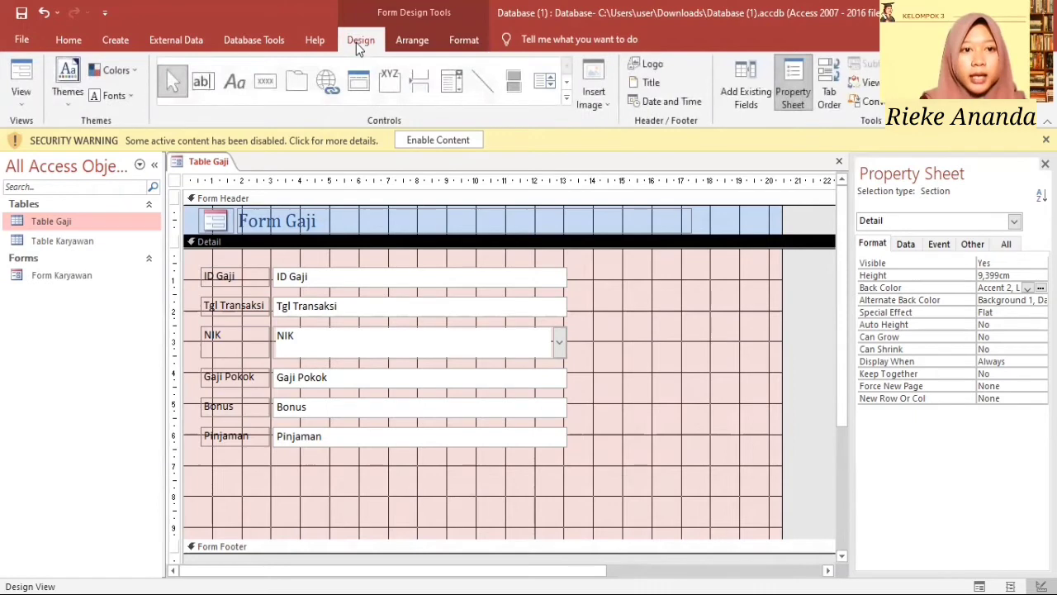
left_click(264, 82)
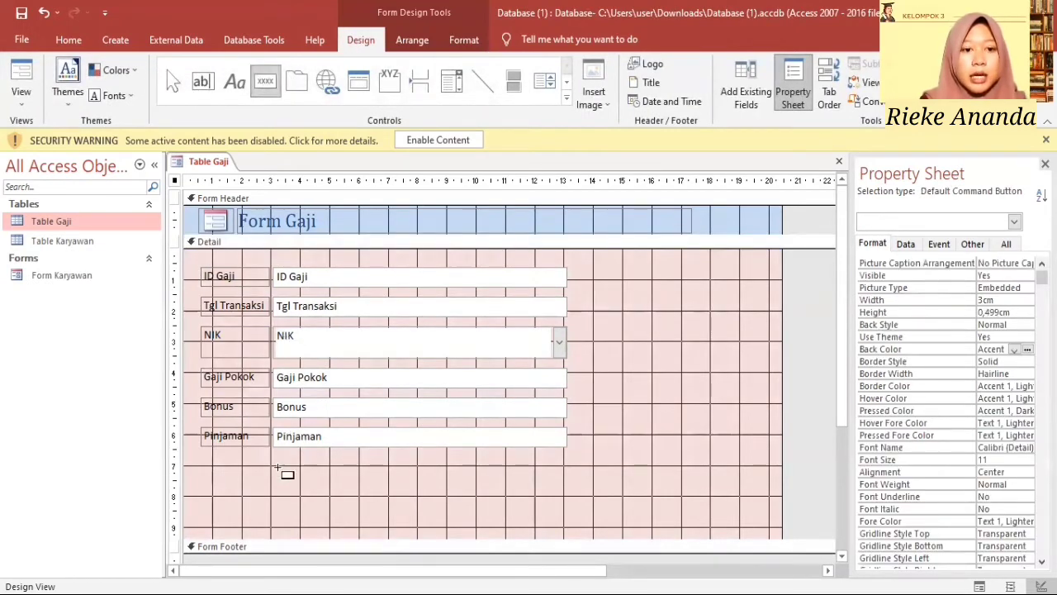
left_click(281, 468)
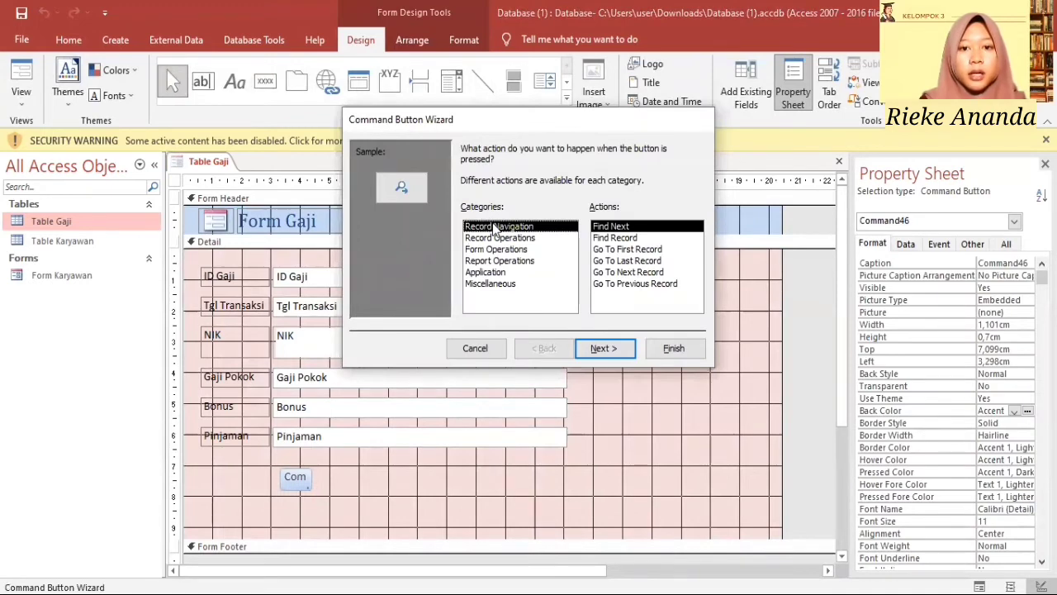
left_click(634, 284)
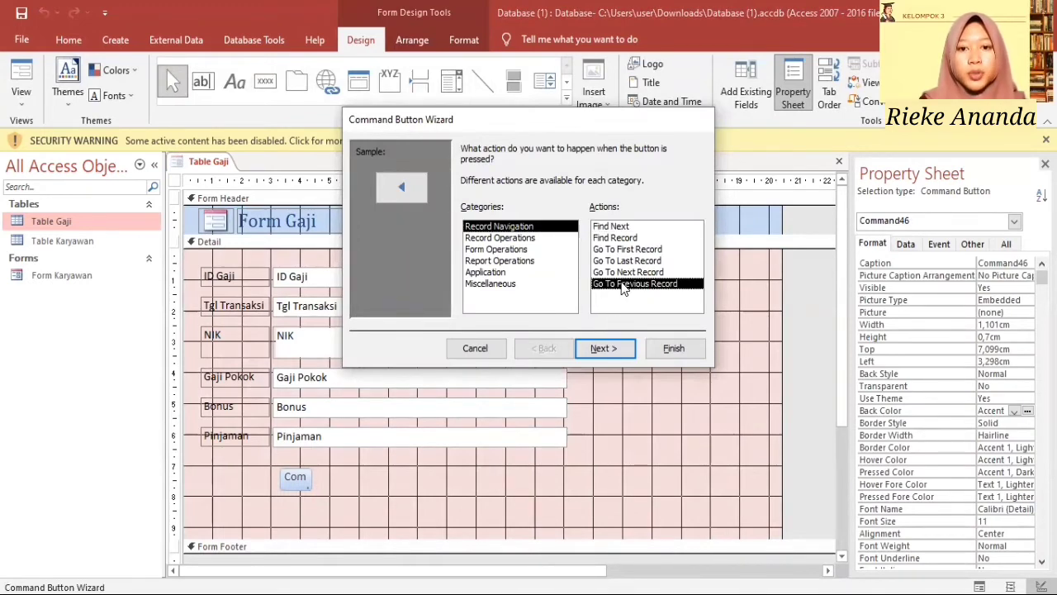
left_click(630, 348)
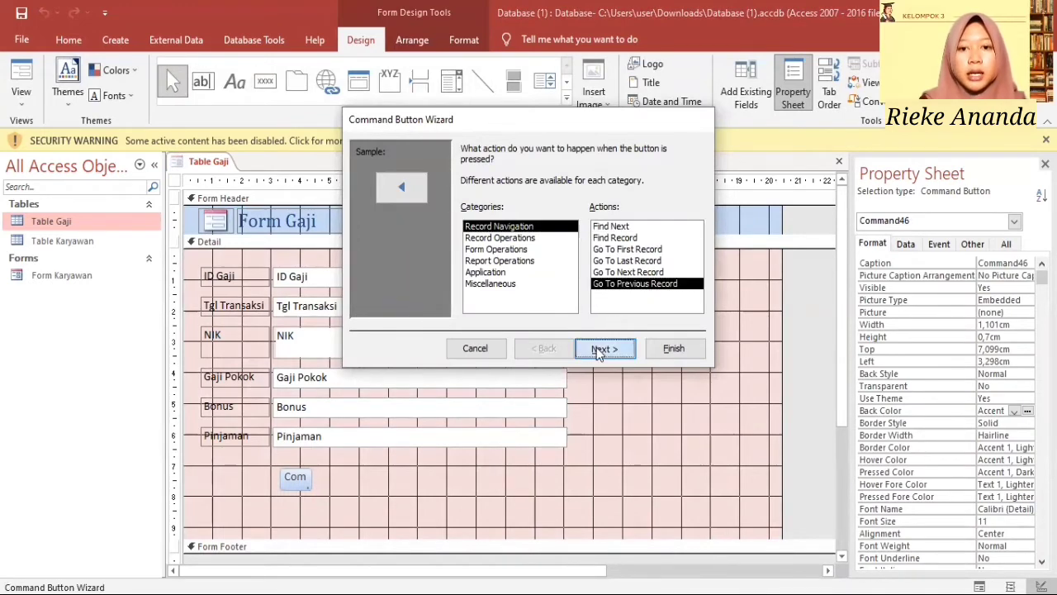
left_click(673, 349)
Step: Add a command button about 2.5 cm wide beside the previous-record button, with the Add New Record action and the text Tambah Data
left_click(265, 79)
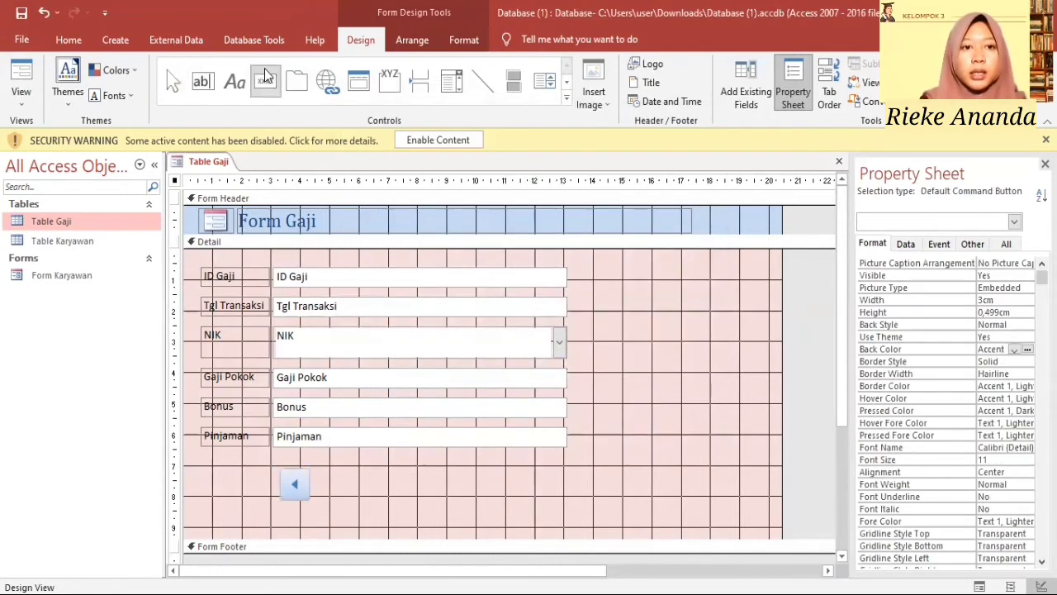
left_click_drag(318, 479, 393, 502)
left_click(499, 238)
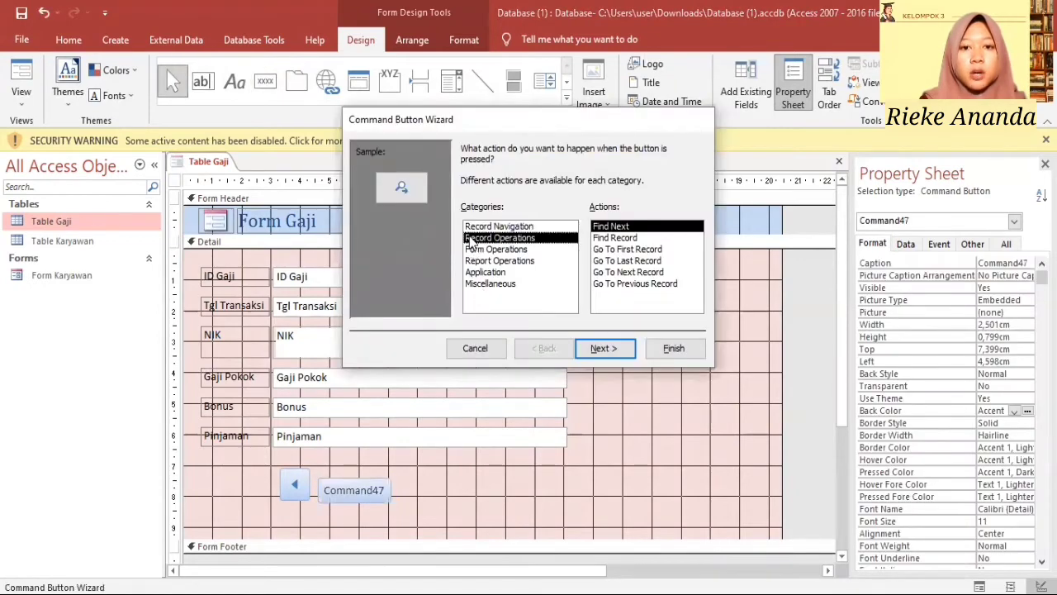
left_click(603, 348)
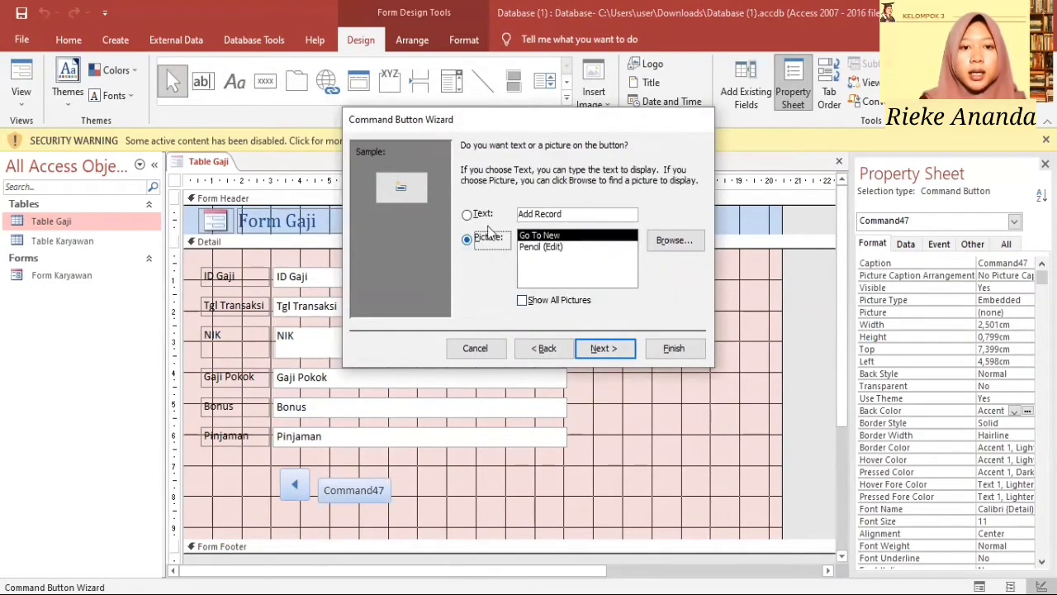
left_click(468, 215)
left_click_drag(570, 213, 522, 213)
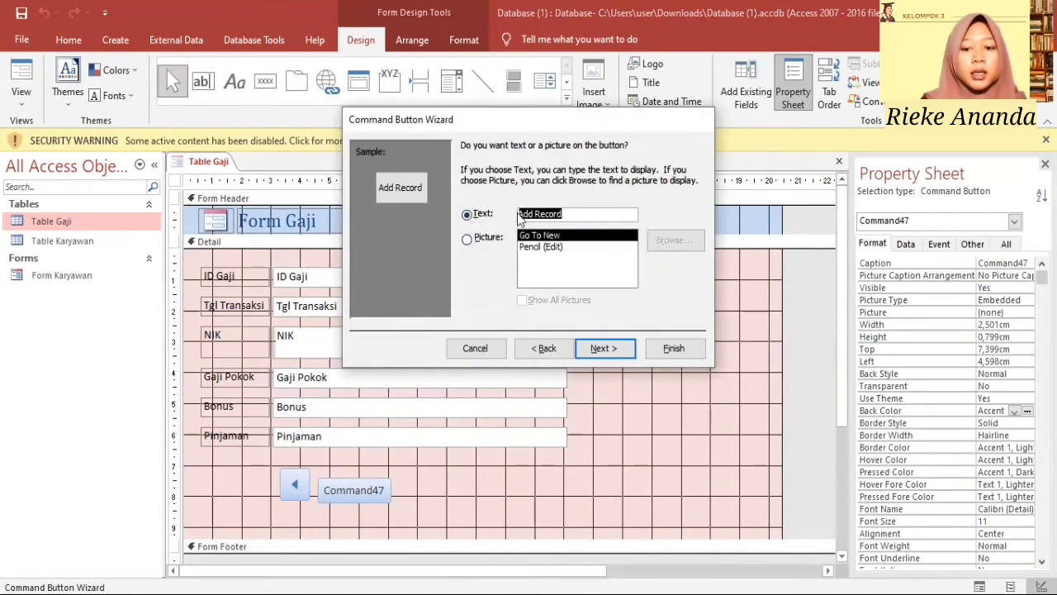
type("Tambah Data")
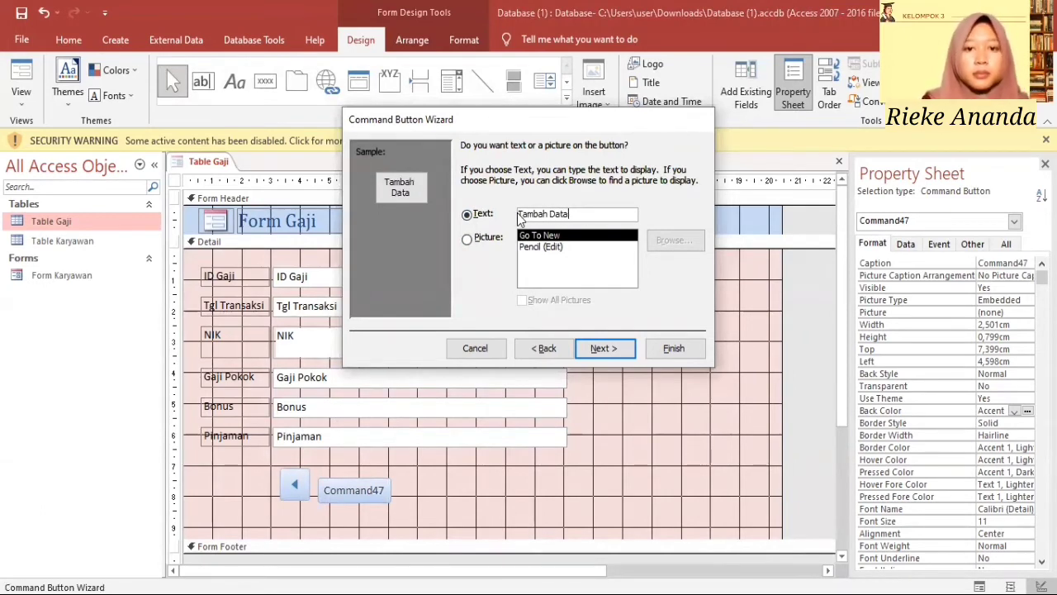
left_click(671, 345)
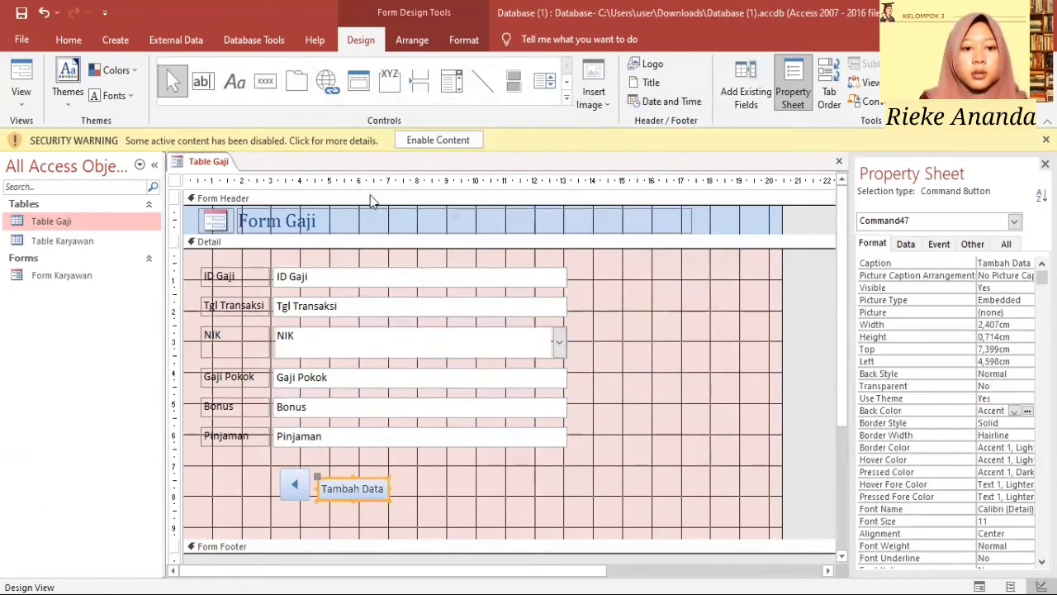
Step: Add a command button about 1.7 cm wide beside Tambah Data, with the Save Record action and the text Simpan
left_click(264, 81)
left_click_drag(397, 479, 447, 497)
left_click(500, 237)
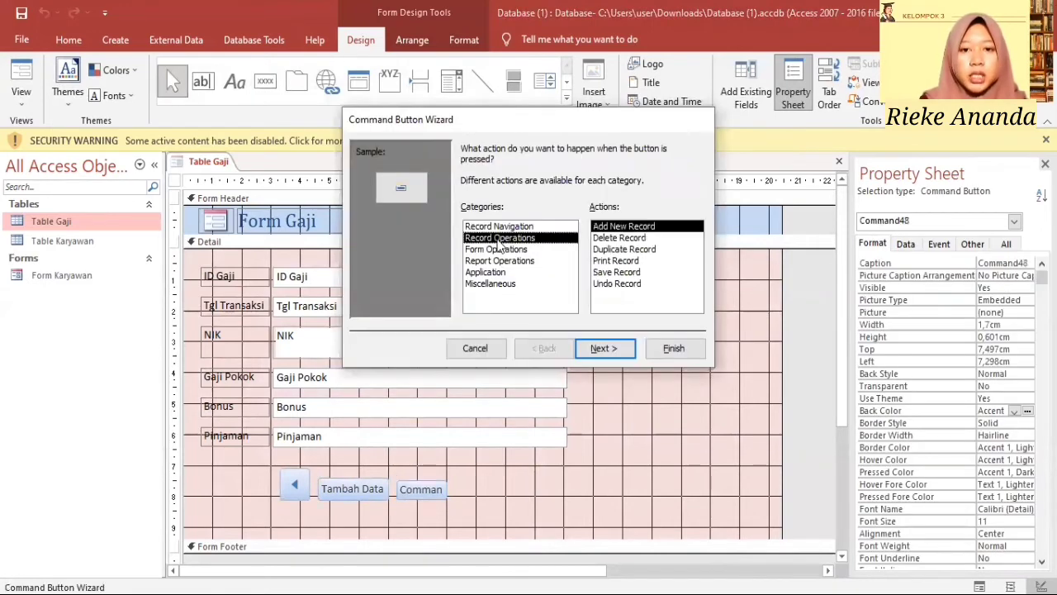
left_click(611, 273)
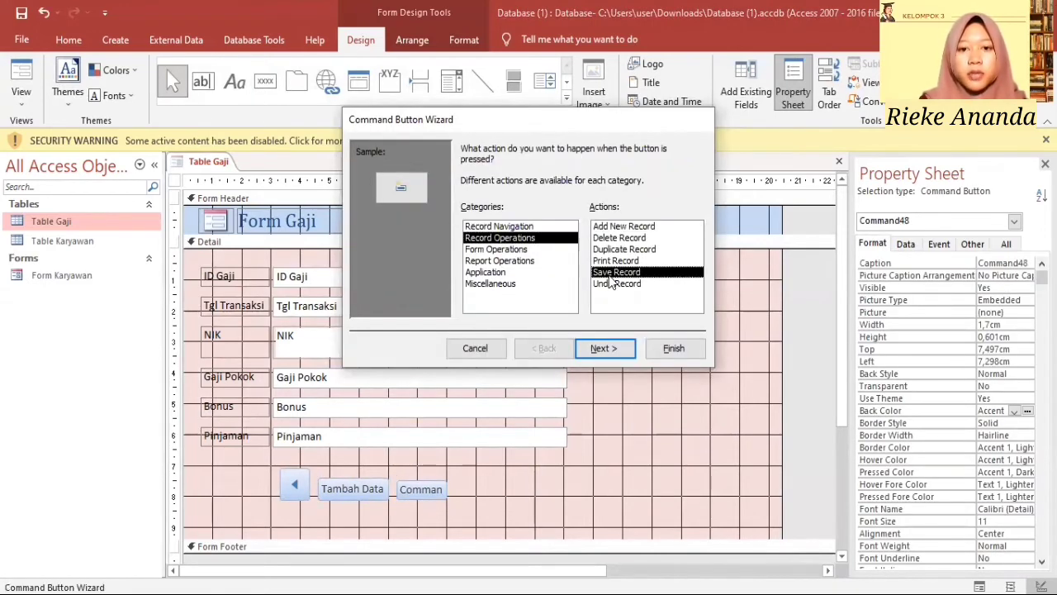
left_click(601, 347)
left_click(465, 215)
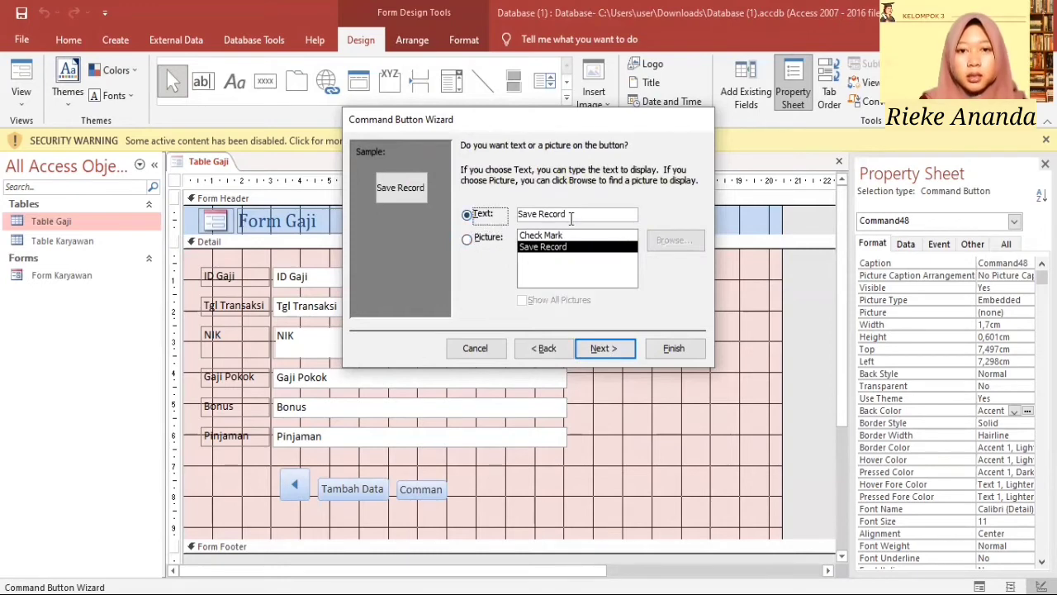
left_click_drag(570, 215, 513, 220)
key("BackSpace")
type("Si")
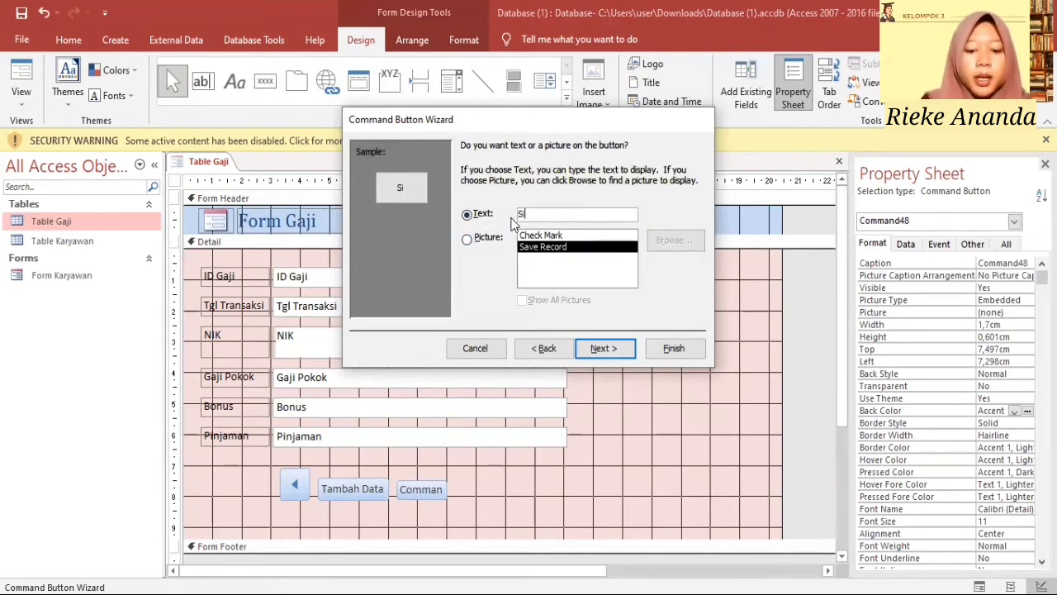
type("mpan")
left_click(673, 347)
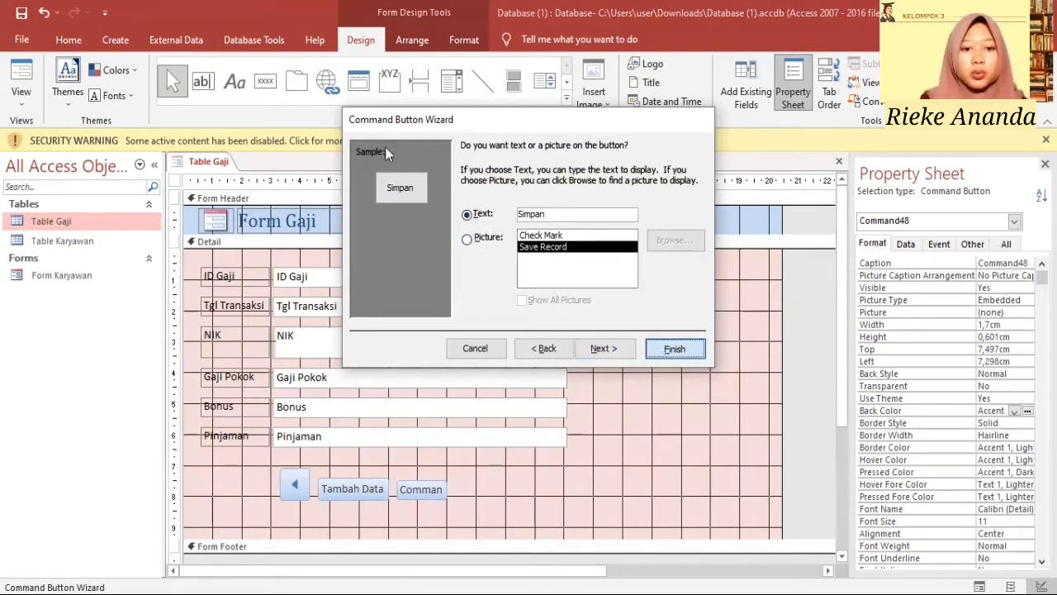
Step: Add a command button about 1.9 cm wide beside Simpan, with the Delete Record action and the text Hapus
left_click(266, 82)
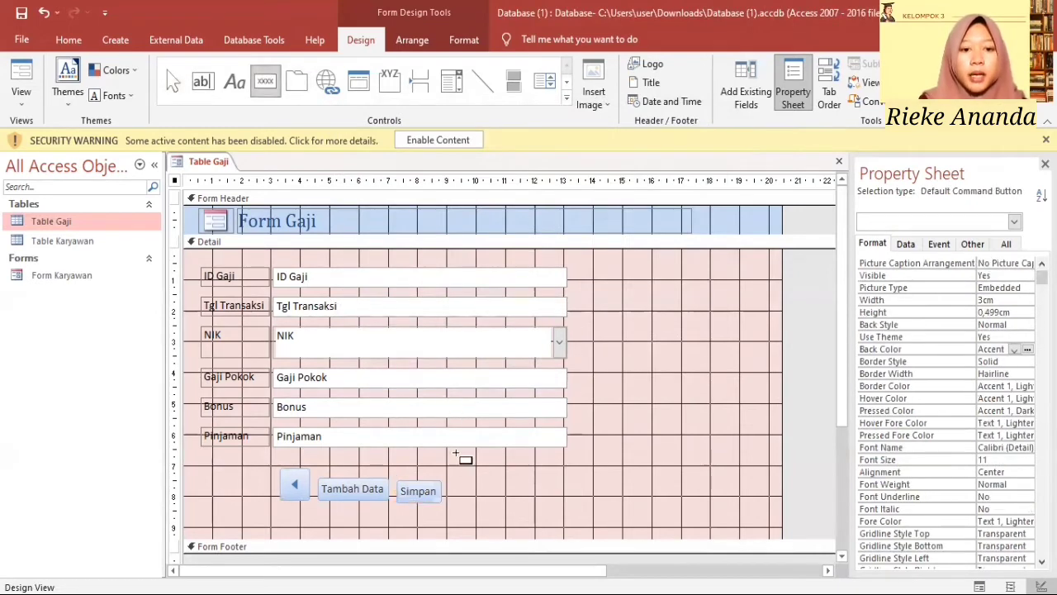
left_click_drag(453, 478, 507, 501)
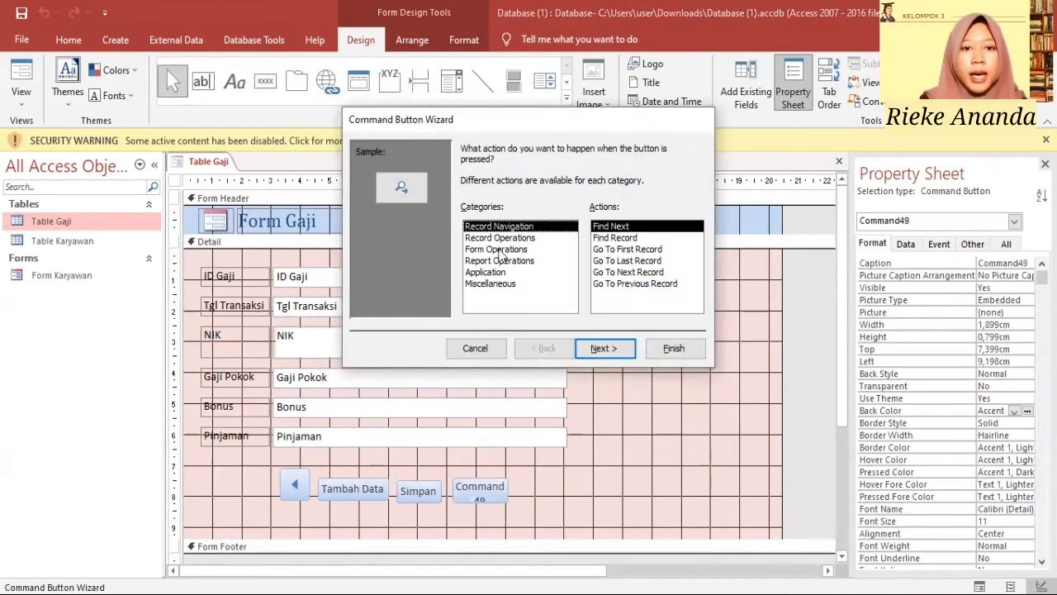
left_click(500, 237)
left_click(619, 238)
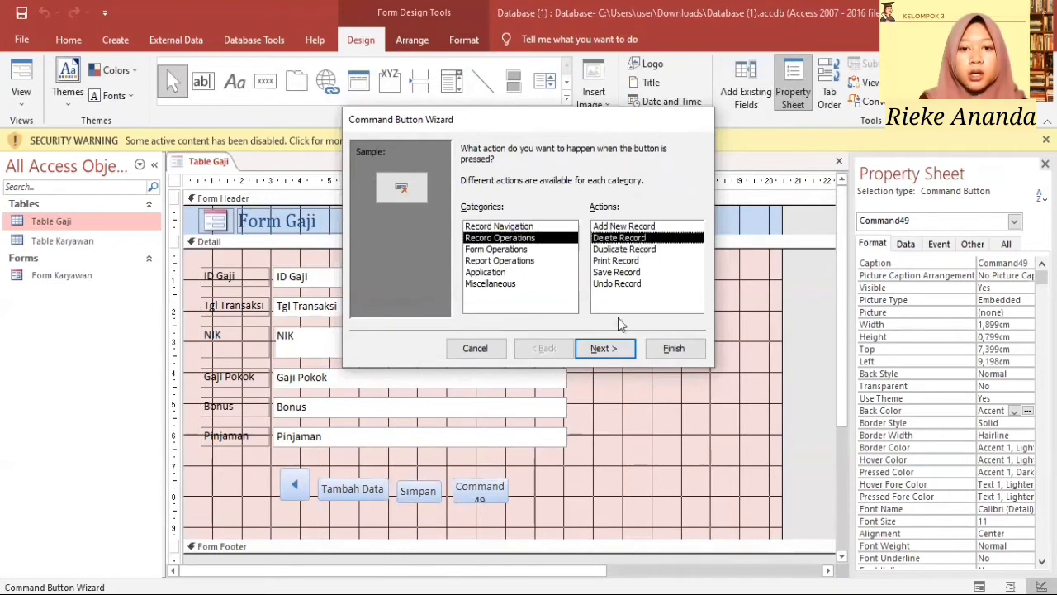
left_click(604, 348)
left_click(467, 215)
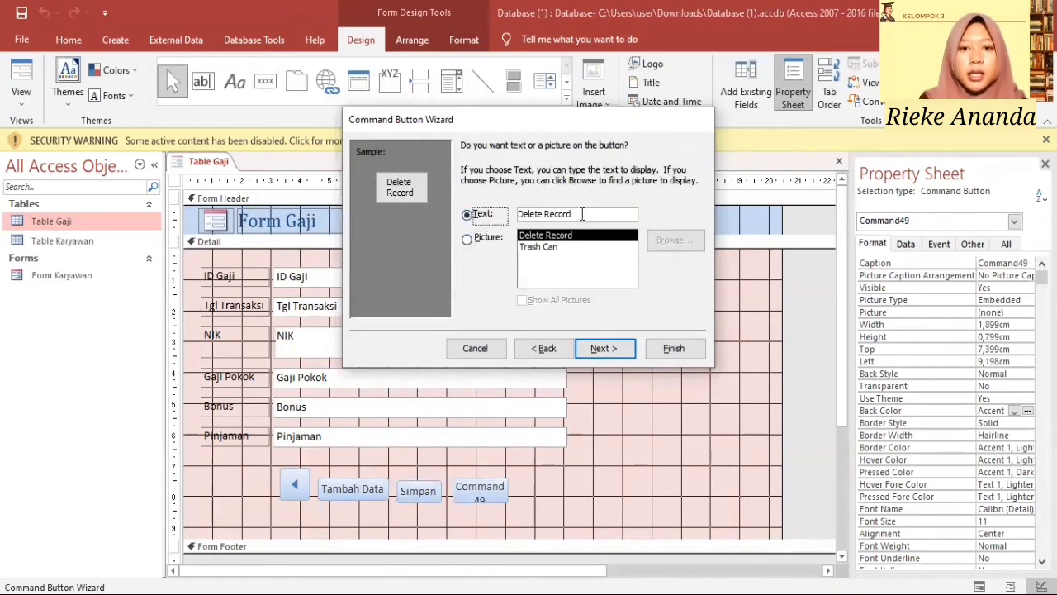
left_click_drag(572, 214, 516, 214)
type("Hapus")
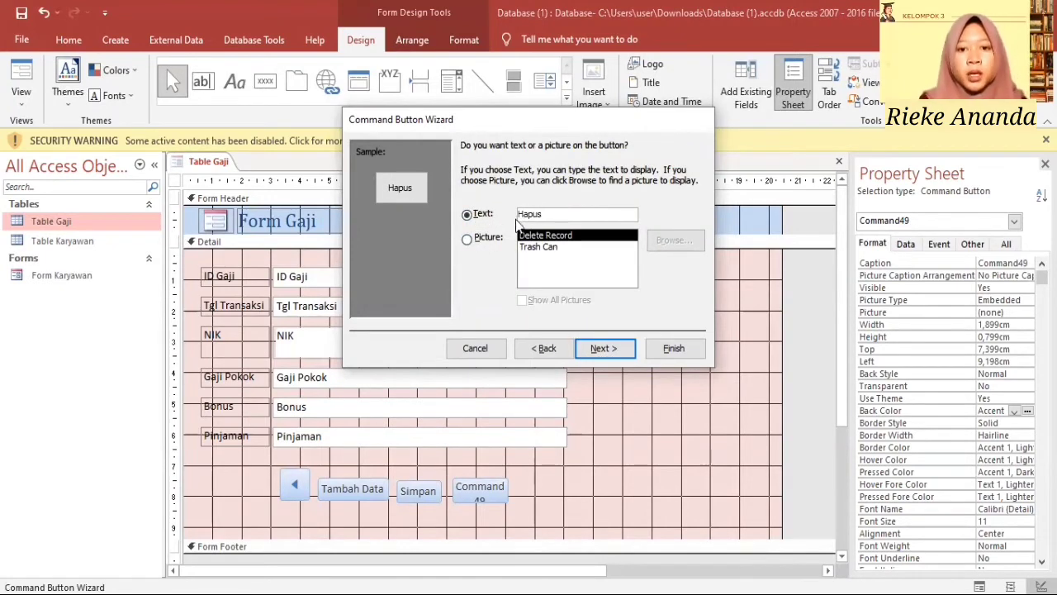
left_click(673, 347)
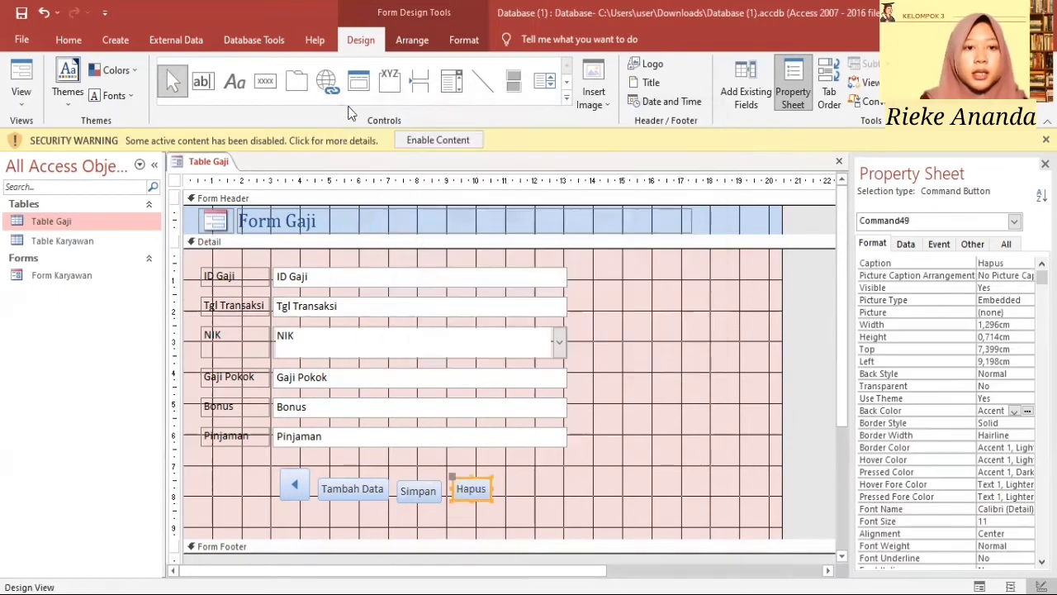
Step: Add a command button beside Hapus with the Go To Next Record action and the Go To Next picture
left_click(265, 80)
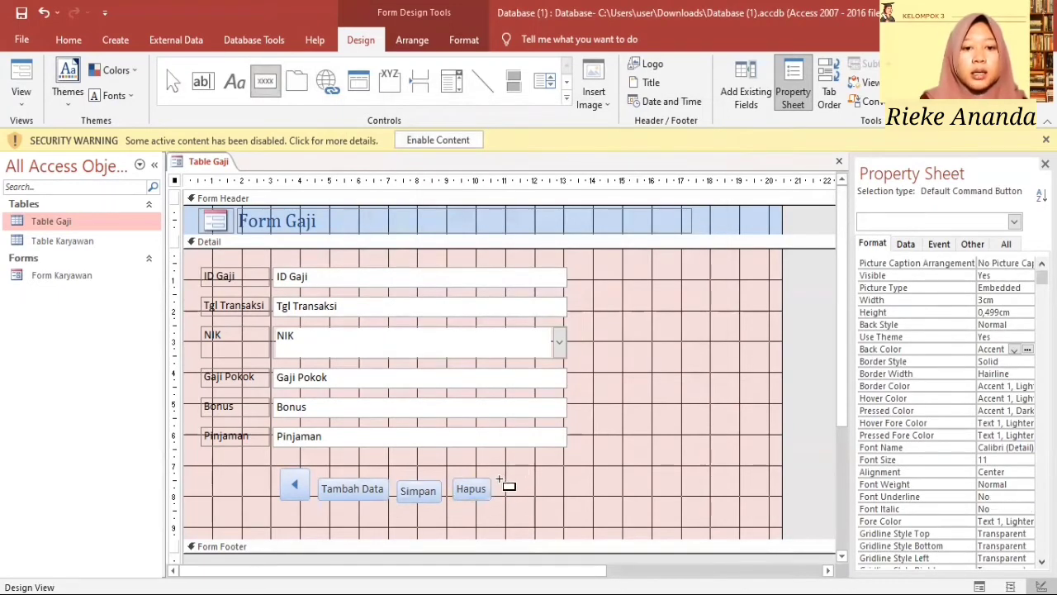
left_click_drag(503, 478, 530, 498)
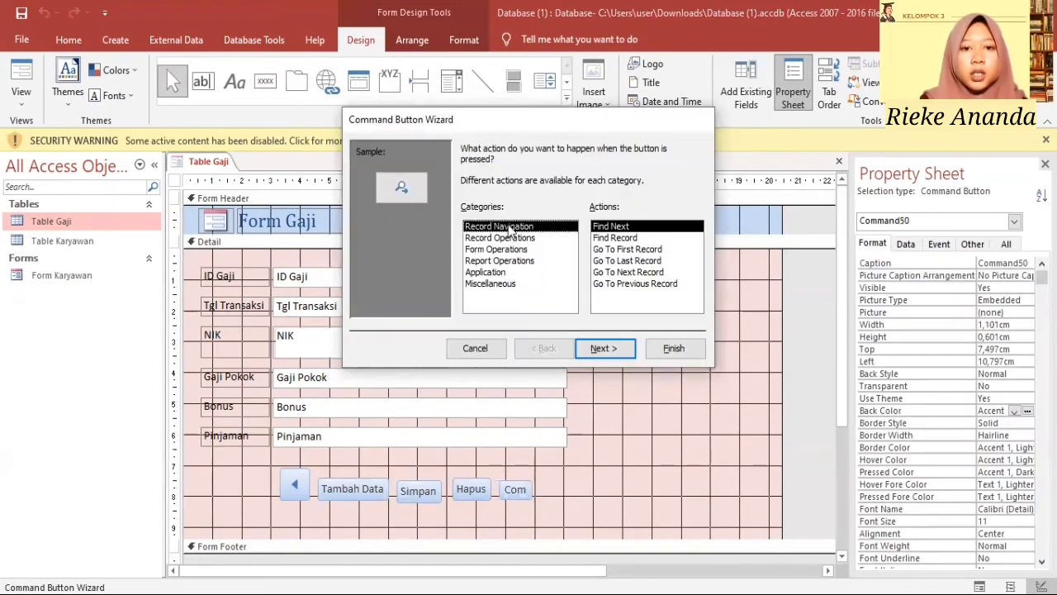
left_click(613, 273)
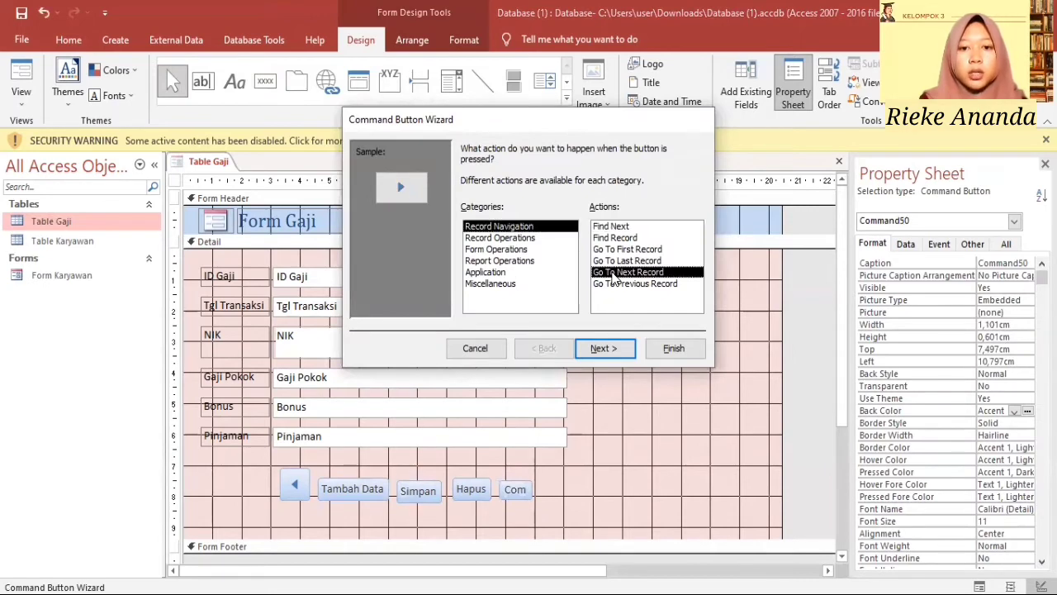
left_click(602, 353)
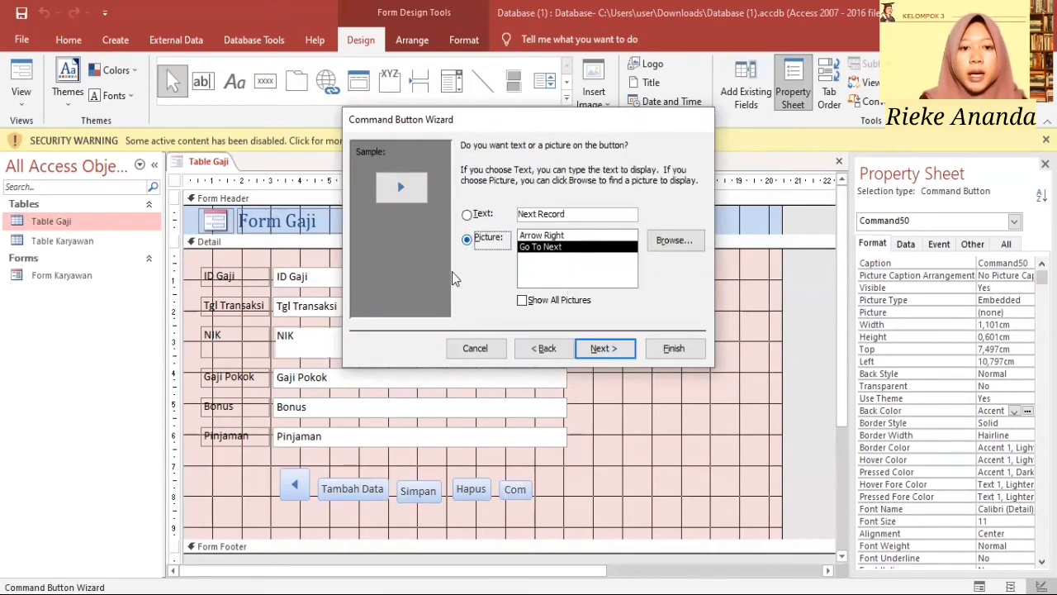
left_click(673, 348)
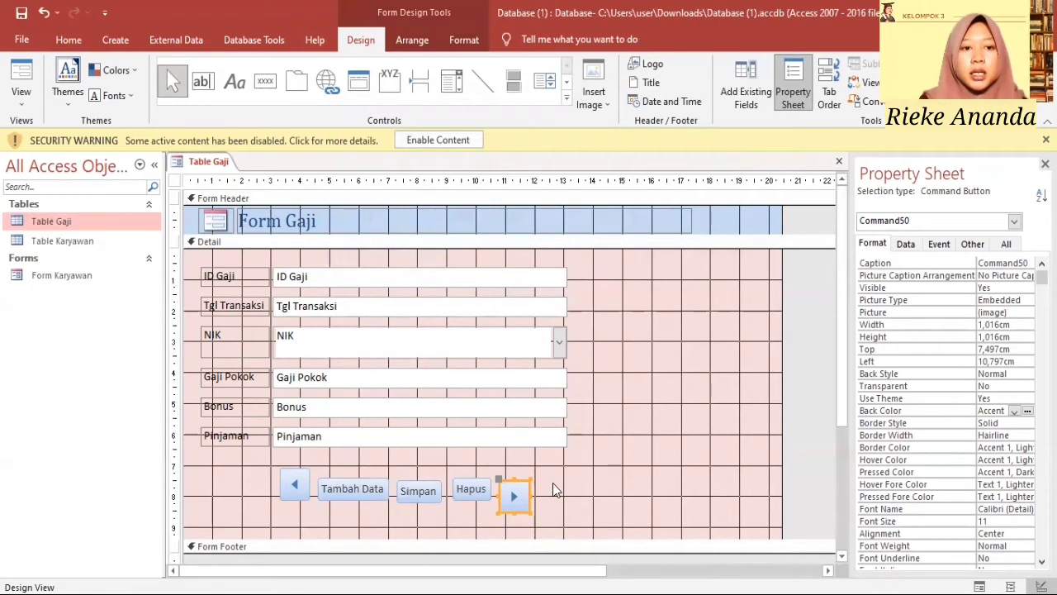
Step: Arrange the five command buttons in a Tabular layout and move the row so it starts at about 3 cm on the ruler
left_click_drag(554, 485, 529, 519)
left_click(412, 40)
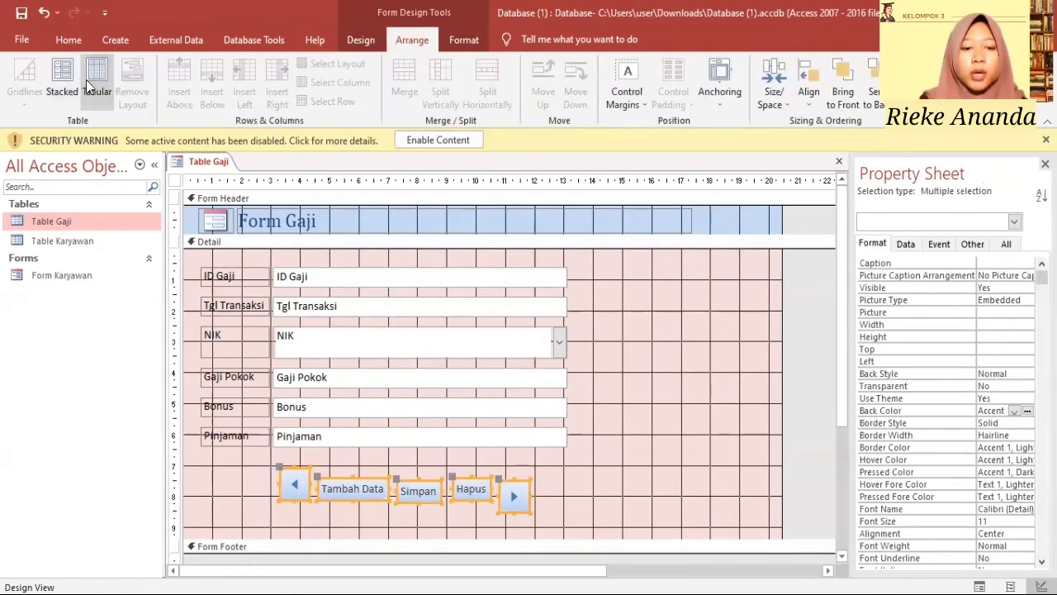
left_click(97, 82)
left_click(479, 485)
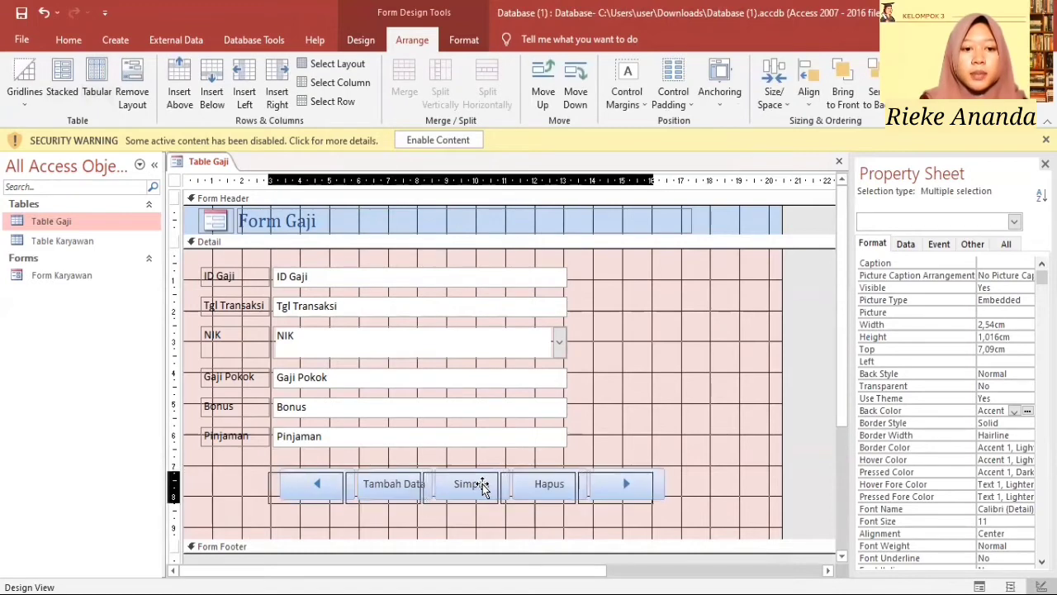
left_click(630, 417)
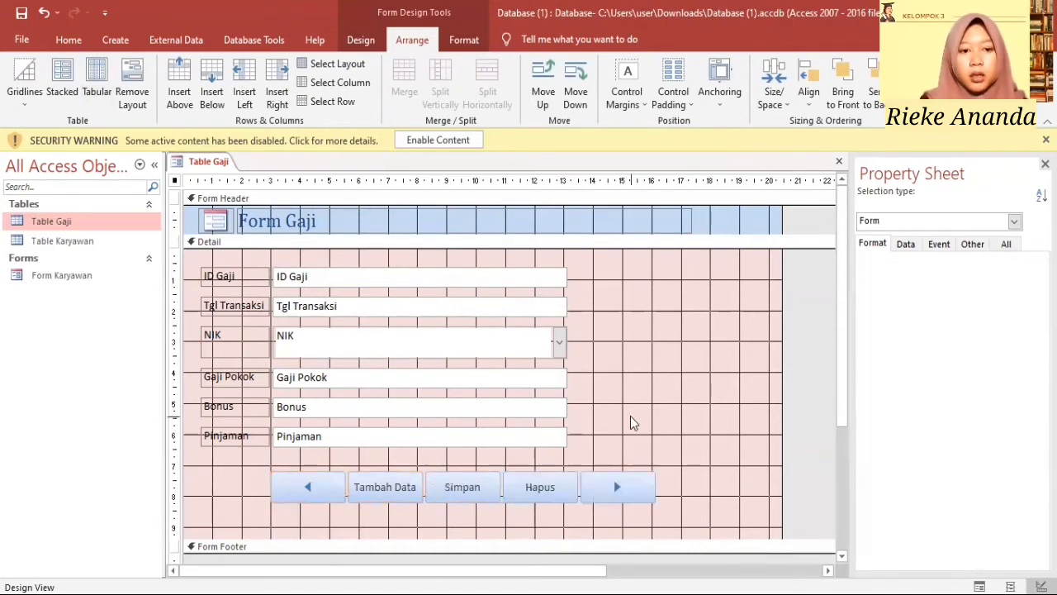
Step: Save the form under the name Form Gaji and close it
right_click(211, 171)
left_click(225, 182)
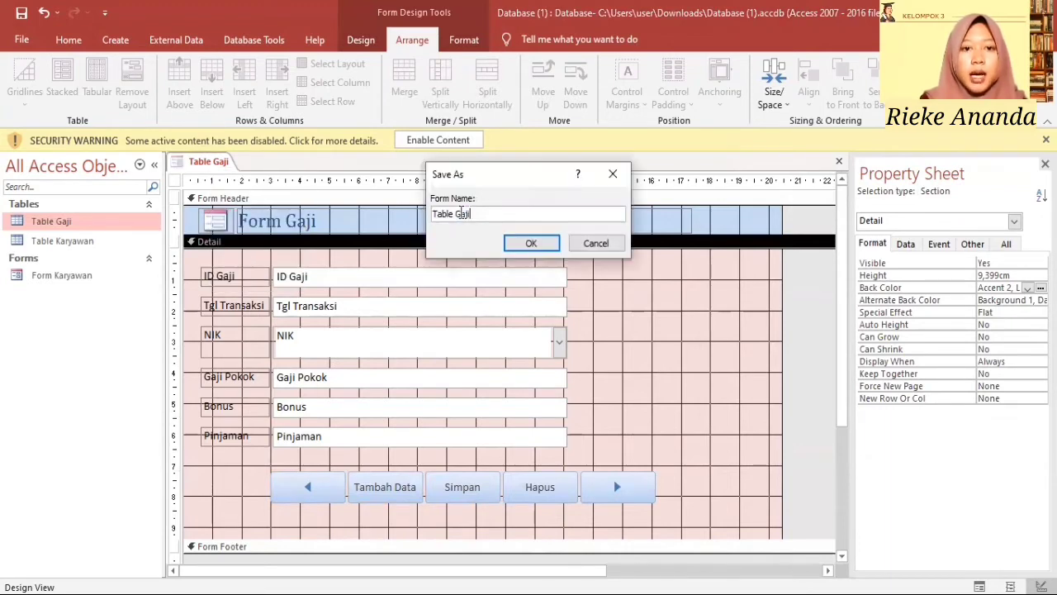
left_click_drag(468, 213, 419, 220)
key("BackSpace")
type("Form ")
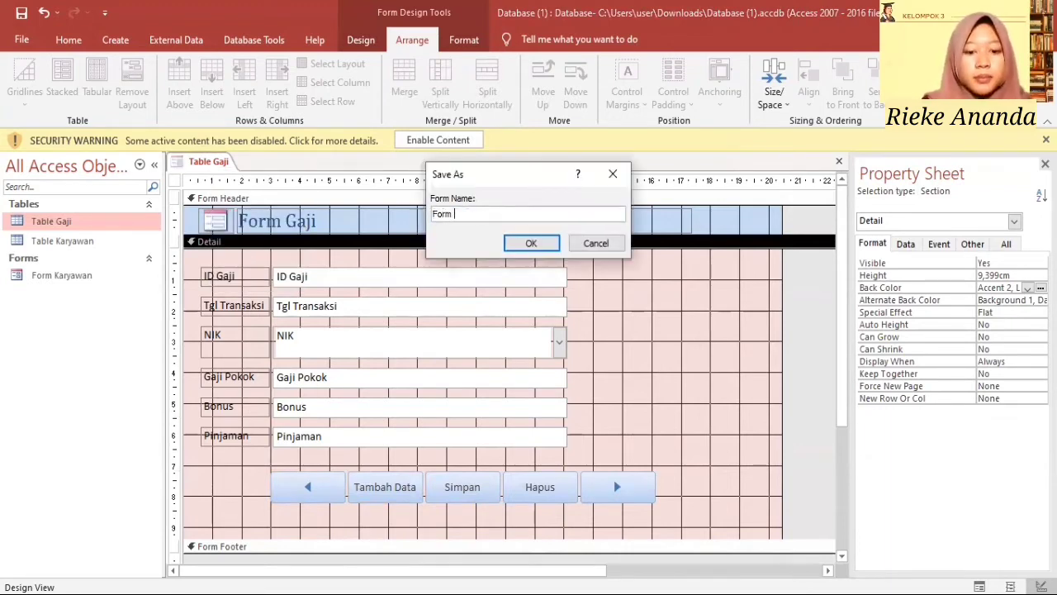
type("Gaji")
left_click(545, 245)
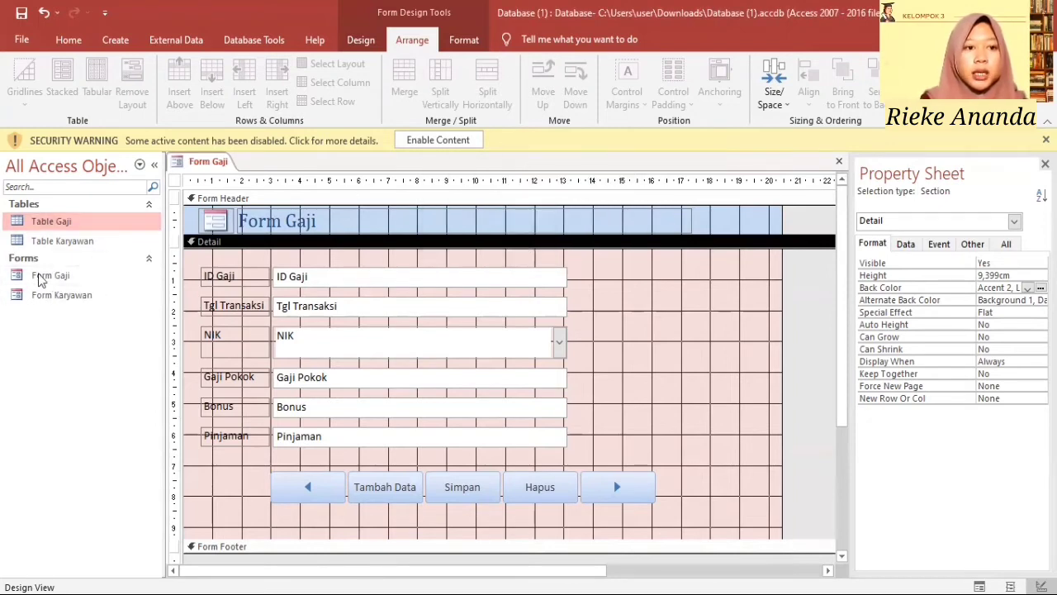
right_click(211, 165)
left_click(244, 192)
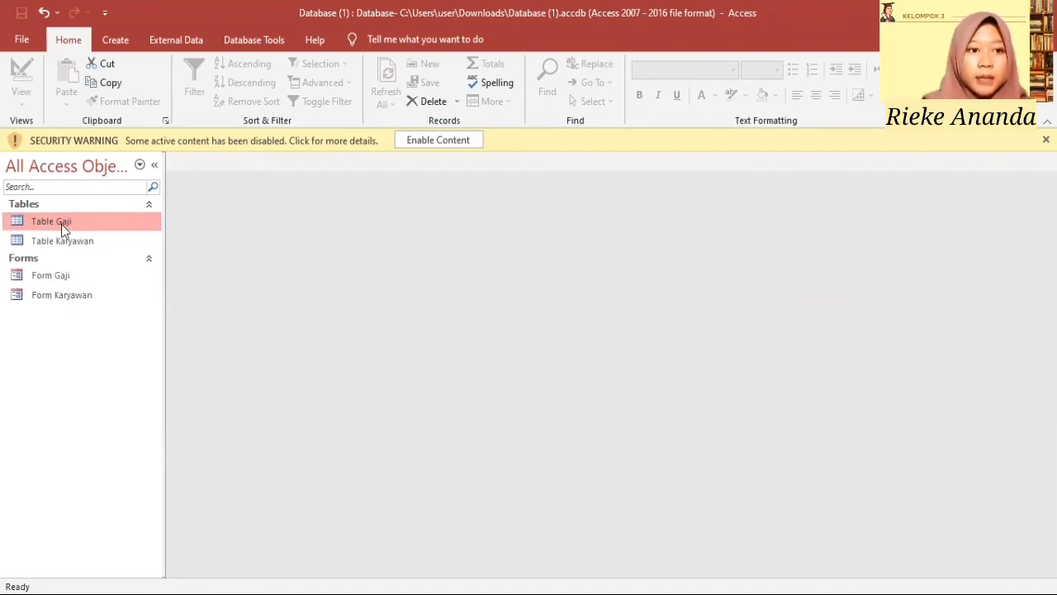
Step: Create a new query in design view and add both Table Gaji and Table Karyawan to it
left_click(119, 46)
left_click(243, 80)
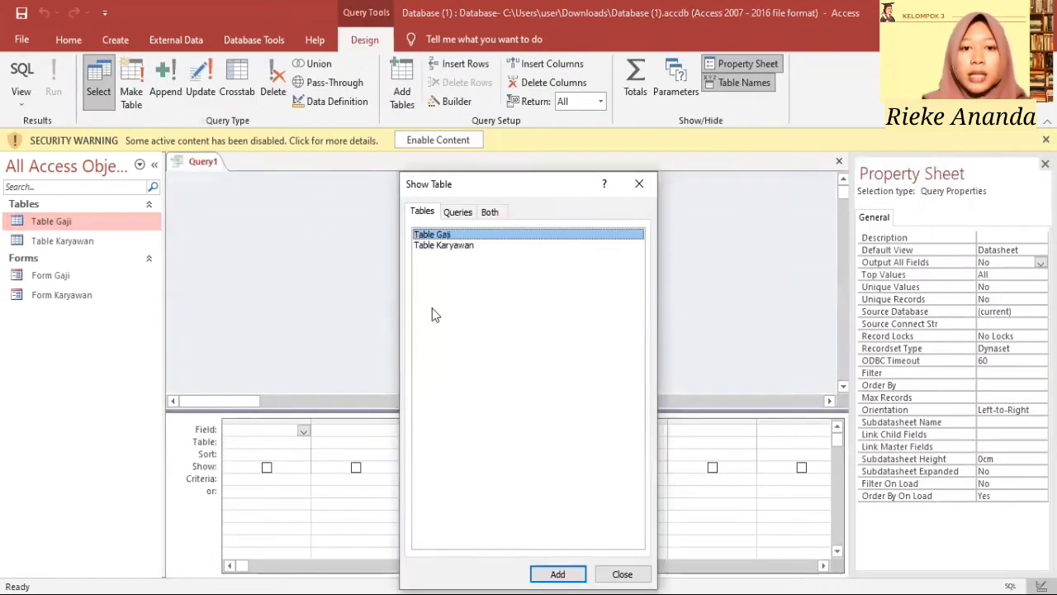
left_click(484, 245, "shift")
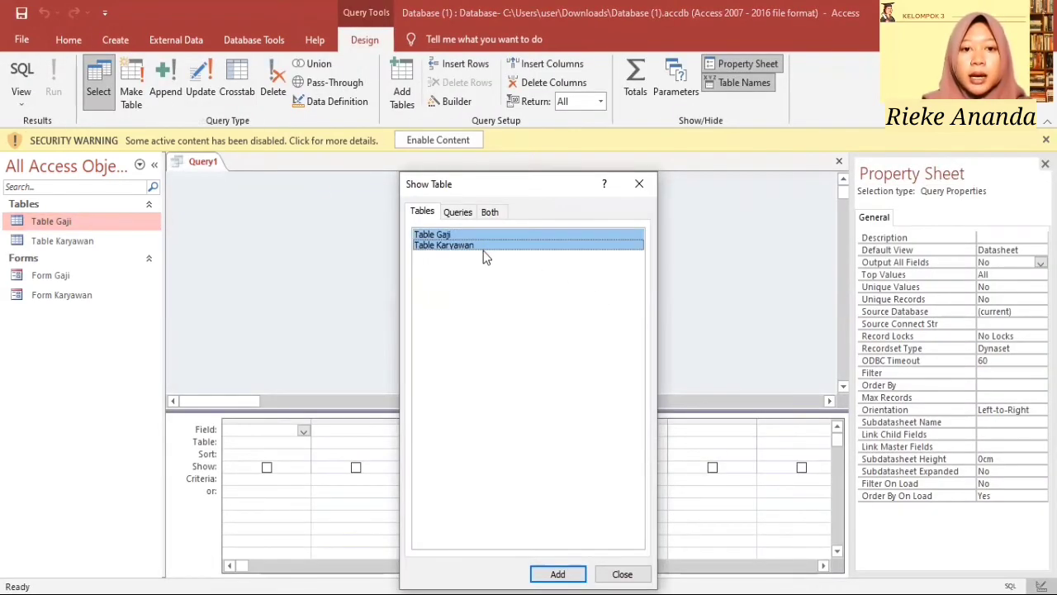
left_click(557, 573)
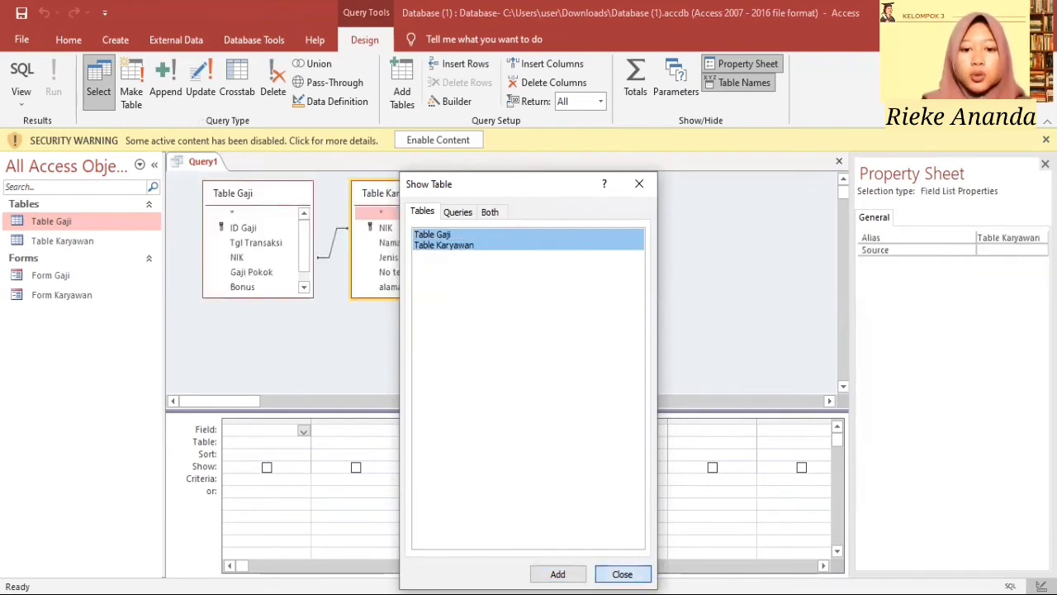
left_click(622, 573)
Step: Set the first query column to the NIK field from Table Karyawan
left_click(275, 446)
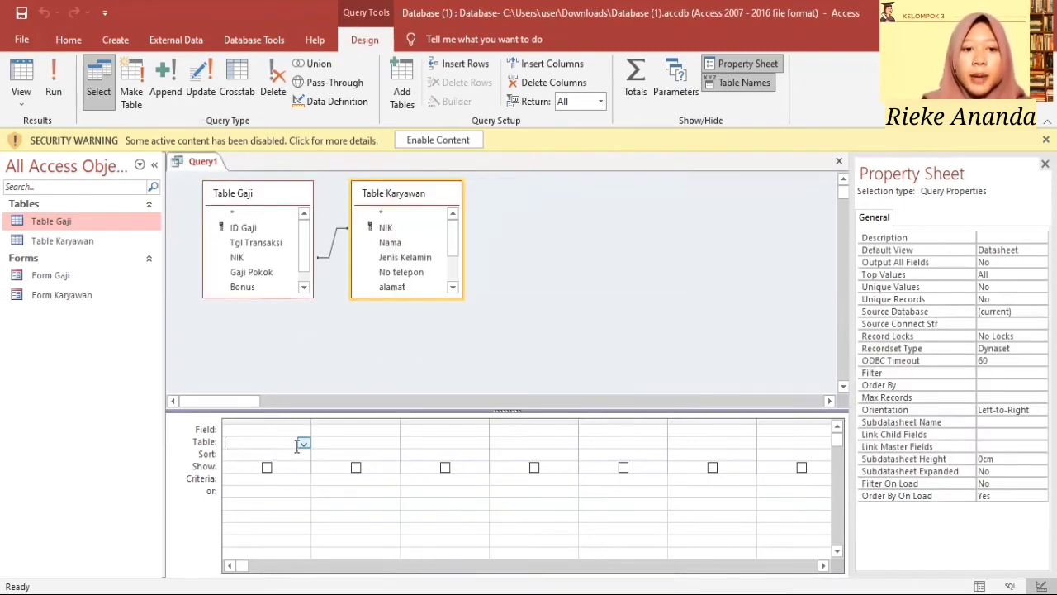
left_click(303, 443)
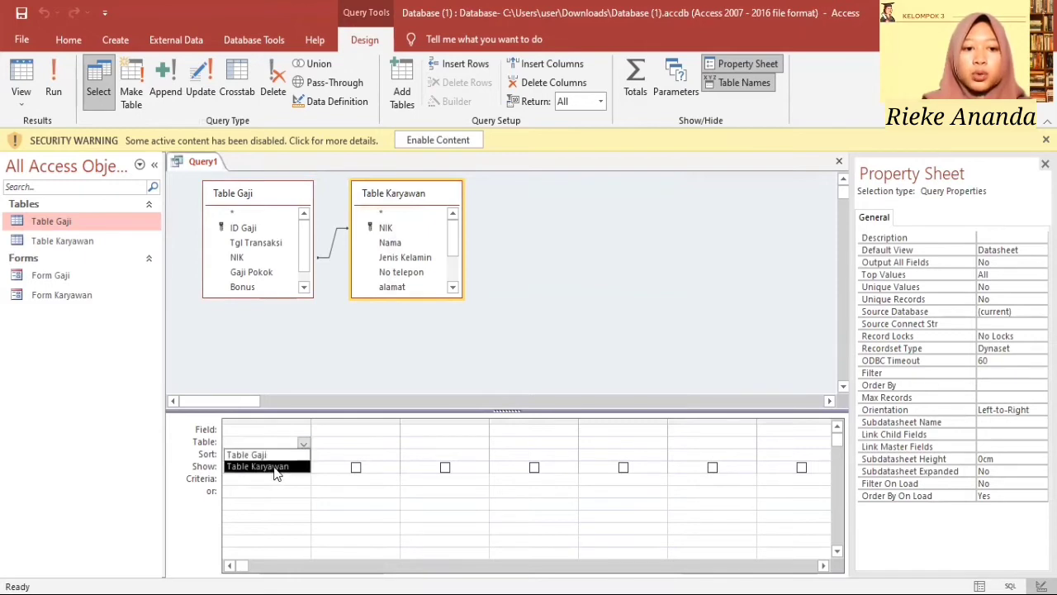
left_click(275, 468)
left_click(303, 433)
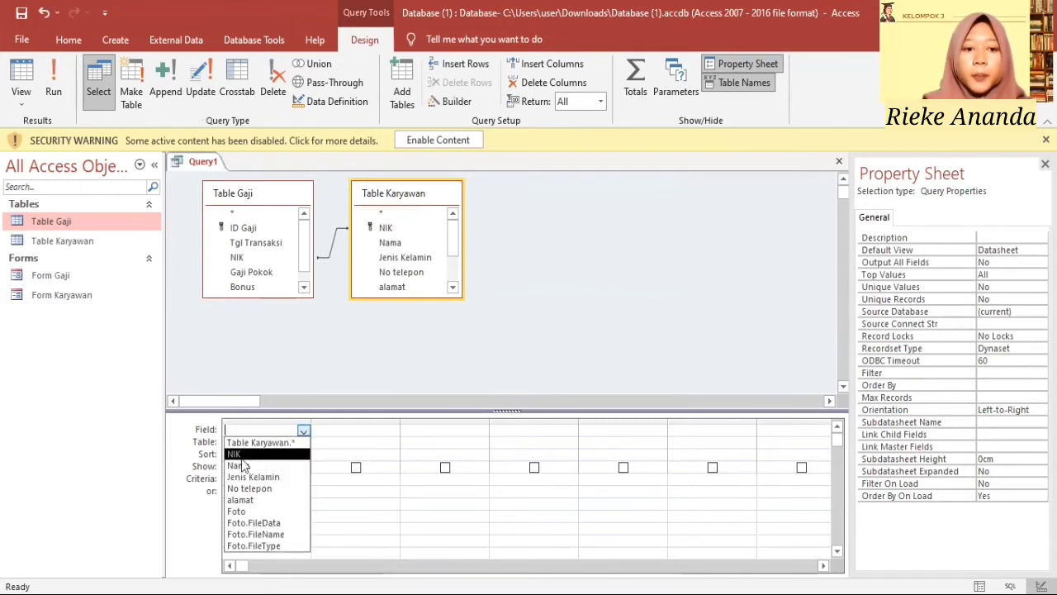
left_click(242, 455)
Step: Set the second query column to the Nama field from Table Karyawan
left_click(378, 442)
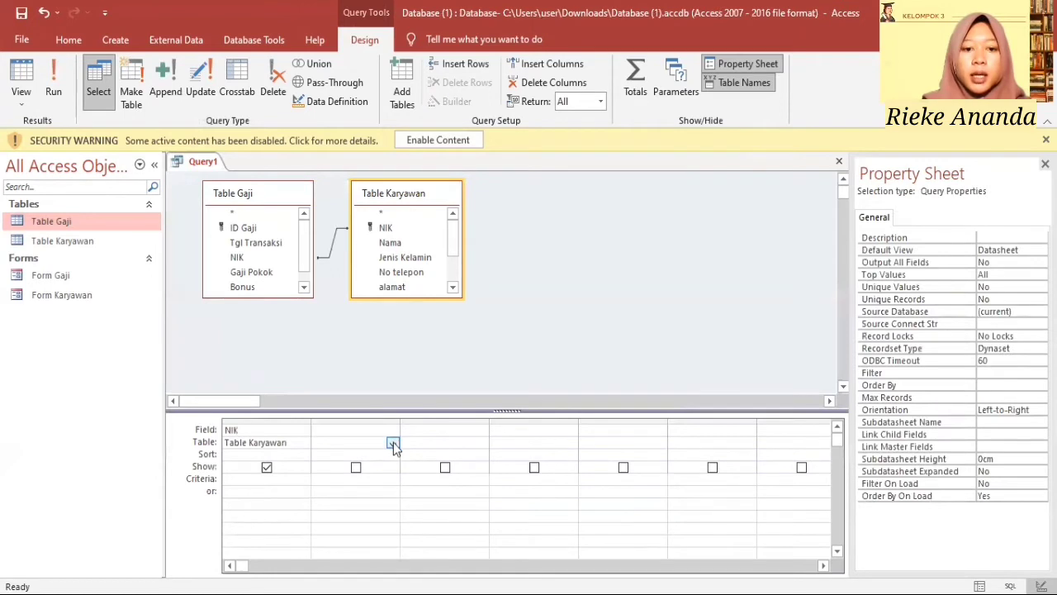
left_click(393, 442)
left_click(355, 467)
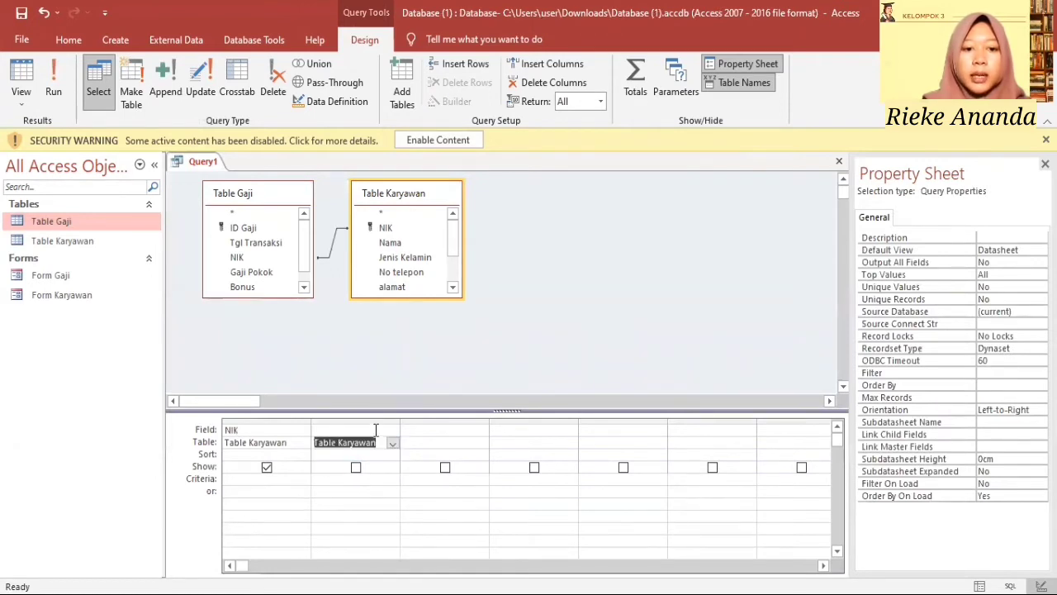
left_click(375, 430)
left_click(393, 430)
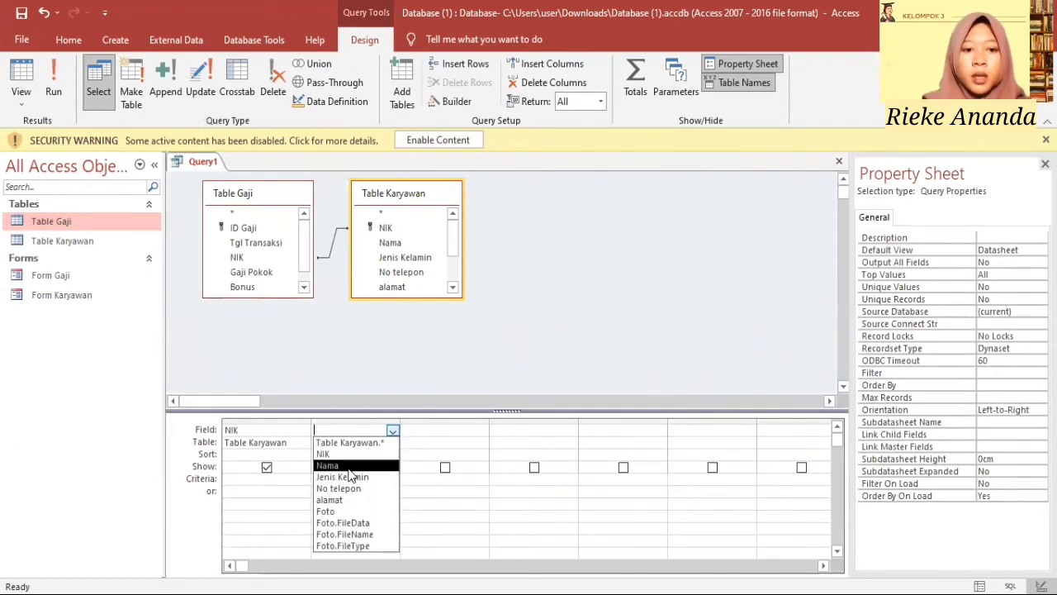
left_click(353, 466)
Step: Set the third query column to the ID Gaji field from Table Gaji
left_click(456, 442)
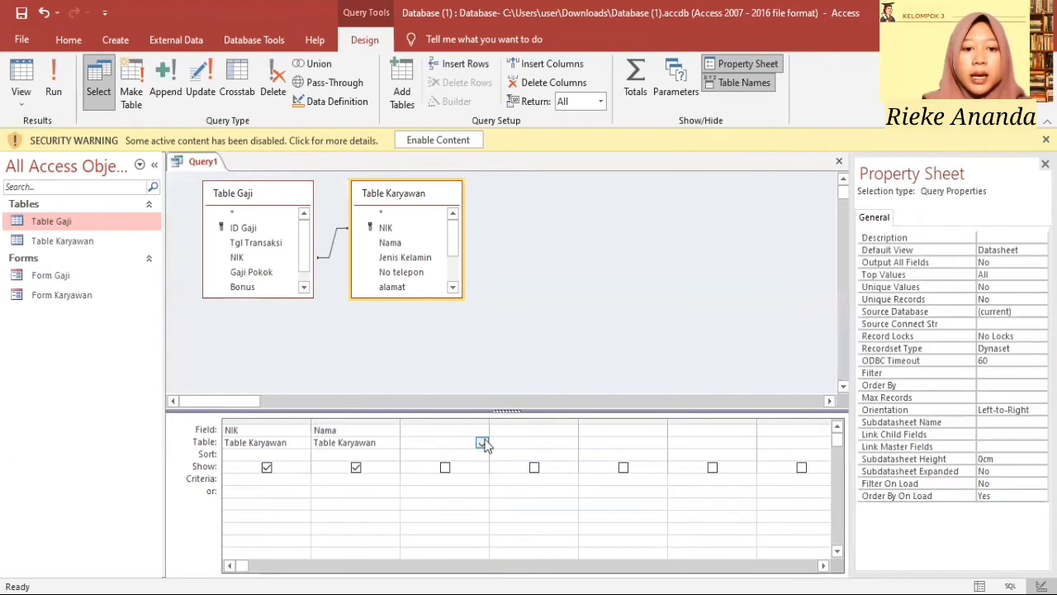
left_click(482, 443)
left_click(446, 454)
left_click(448, 430)
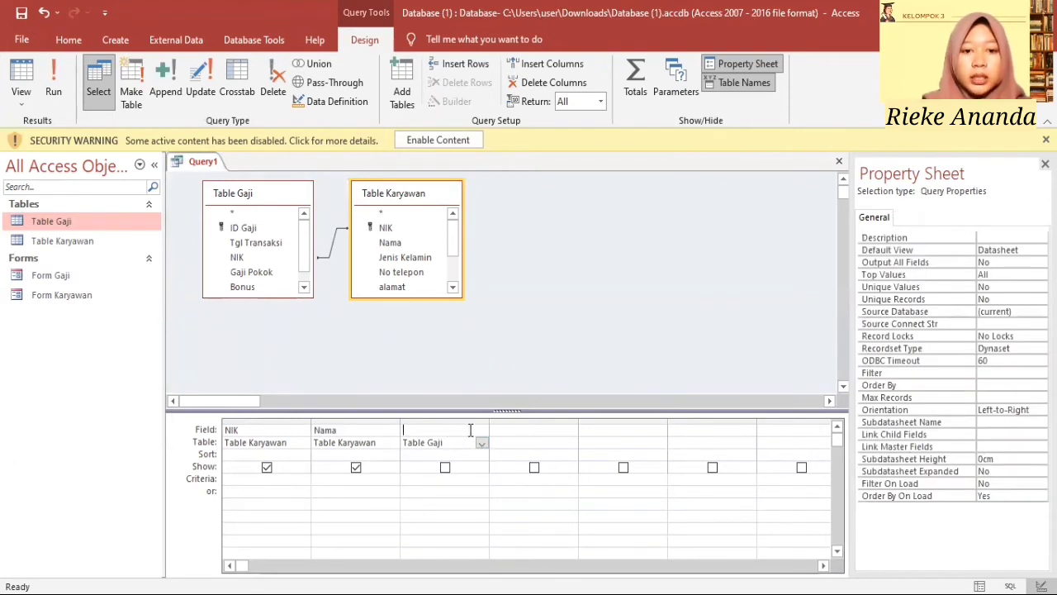
left_click(482, 431)
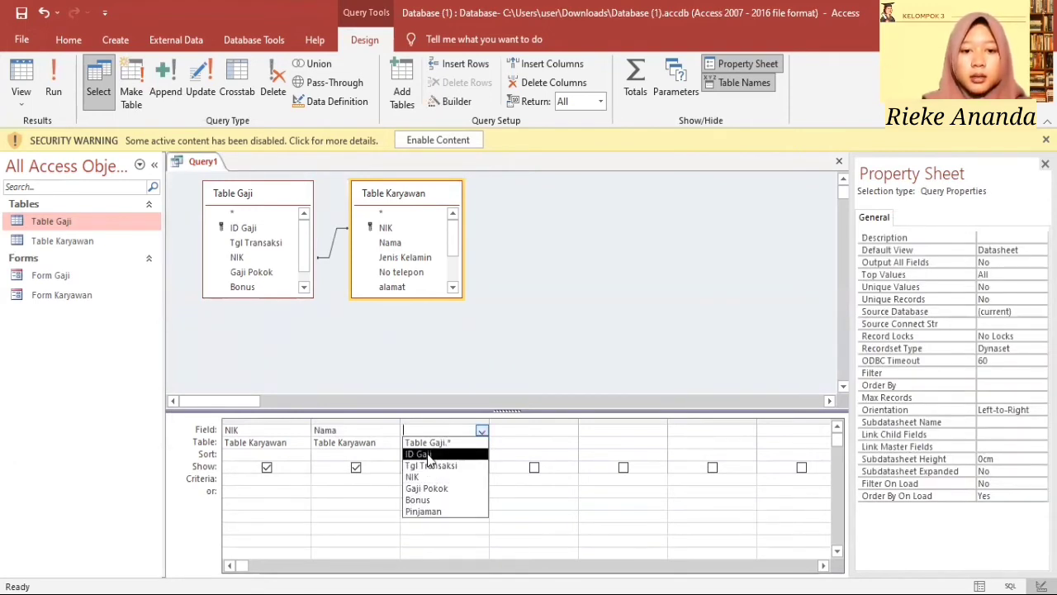
left_click(422, 454)
Step: Set the fourth query column to the Gaji Pokok field from Table Gaji
left_click(503, 442)
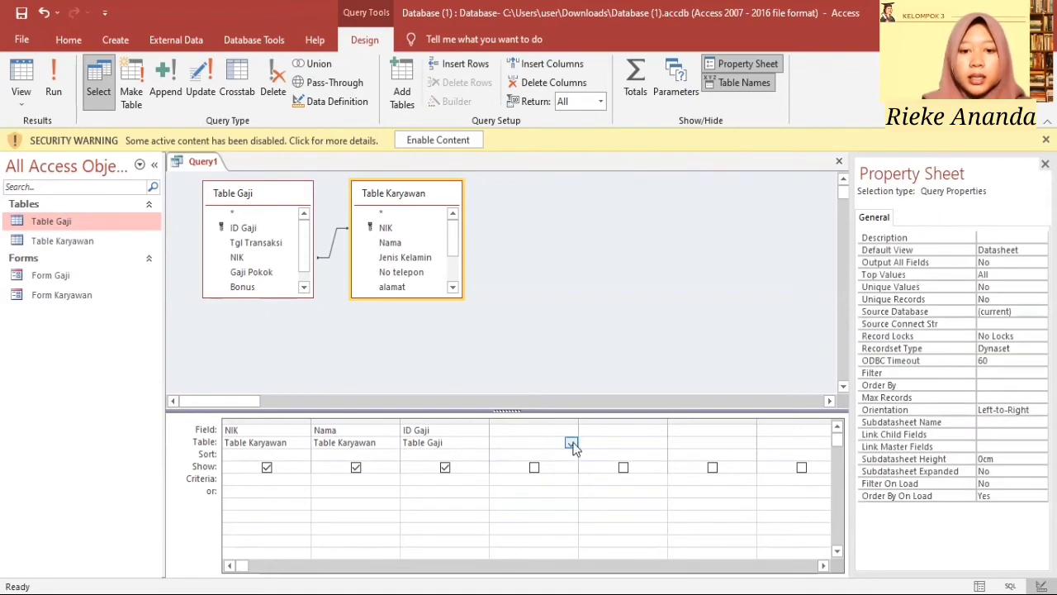
left_click(571, 443)
left_click(539, 454)
left_click(542, 426)
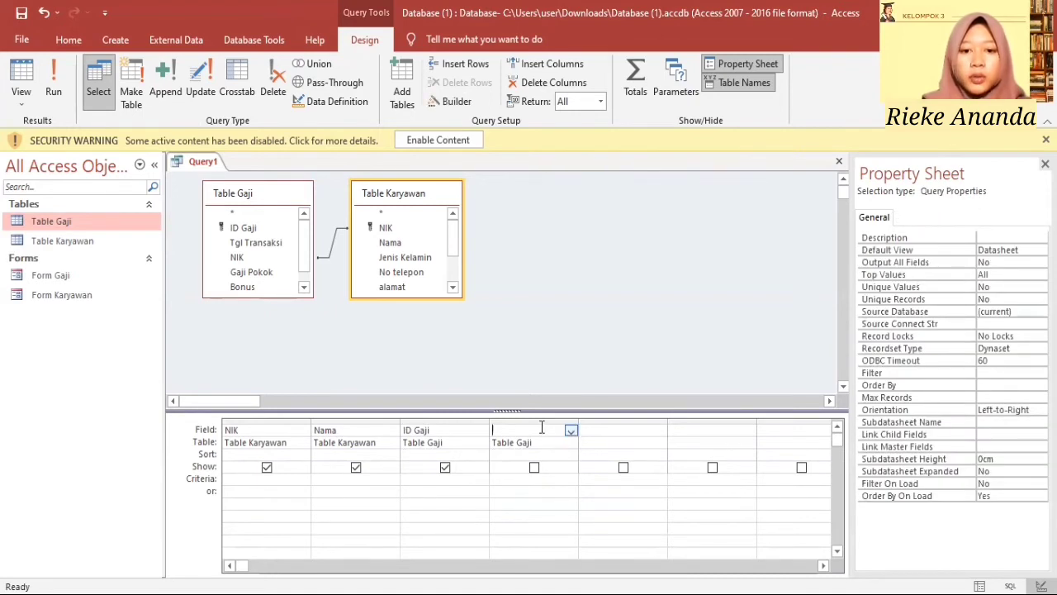
left_click(570, 430)
left_click(520, 494)
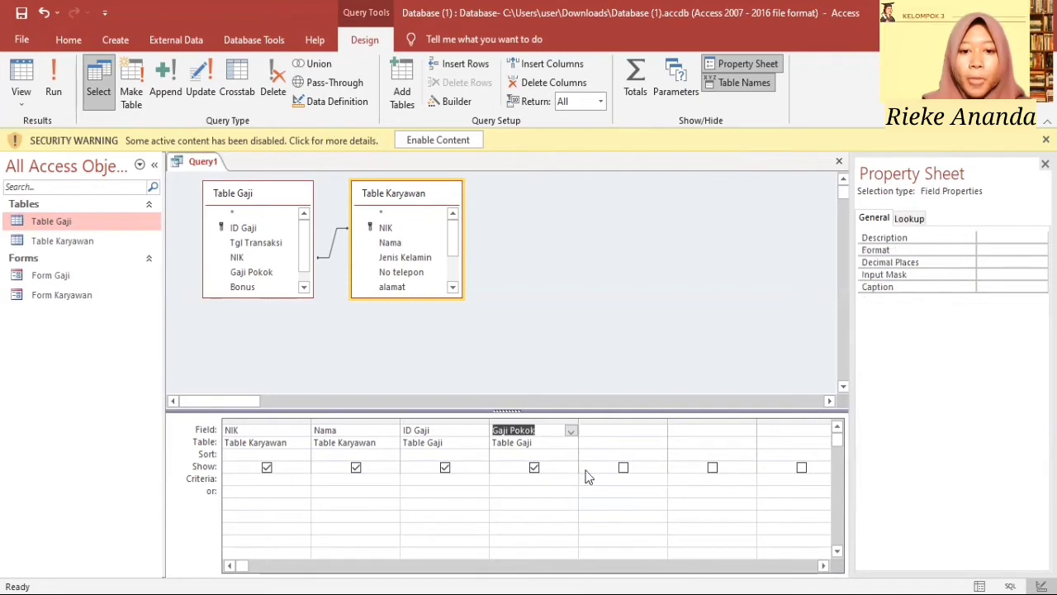
Step: Set the fifth query column to the Bonus field from Table Gaji
left_click(597, 444)
left_click(661, 444)
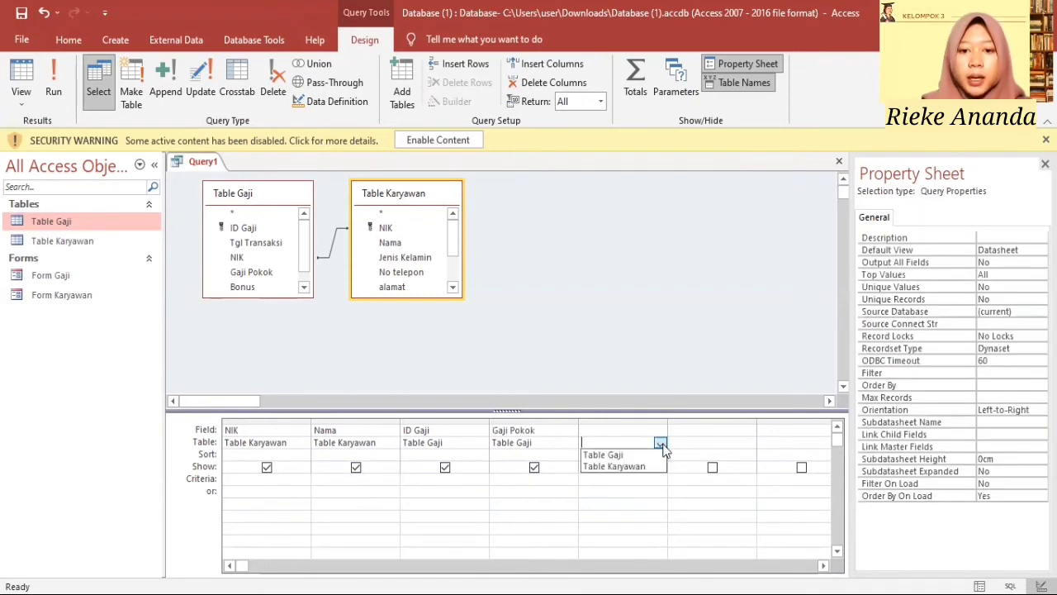
left_click(644, 455)
left_click(630, 432)
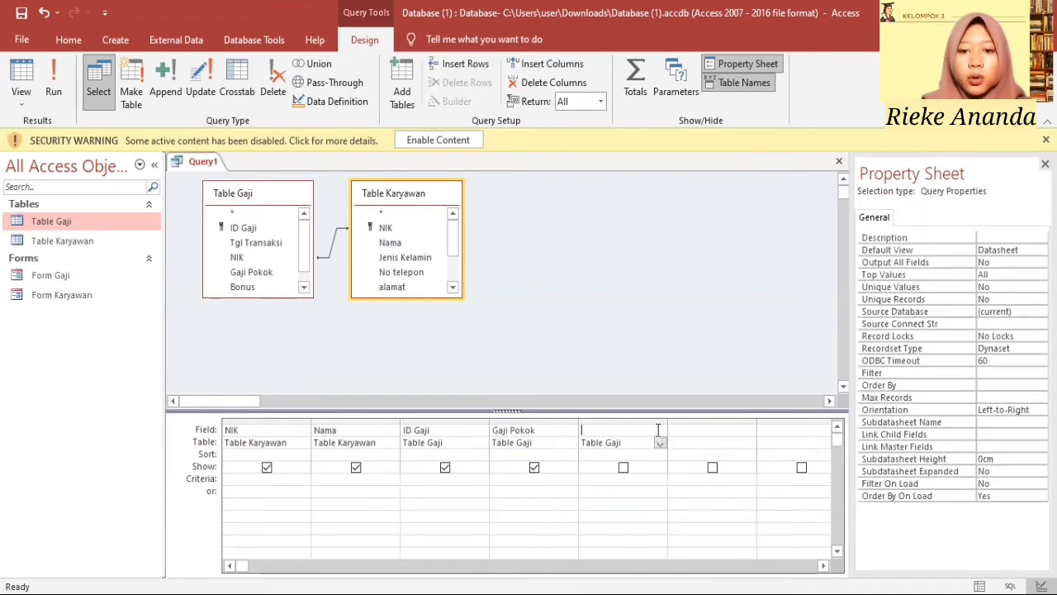
left_click(660, 430)
left_click(599, 500)
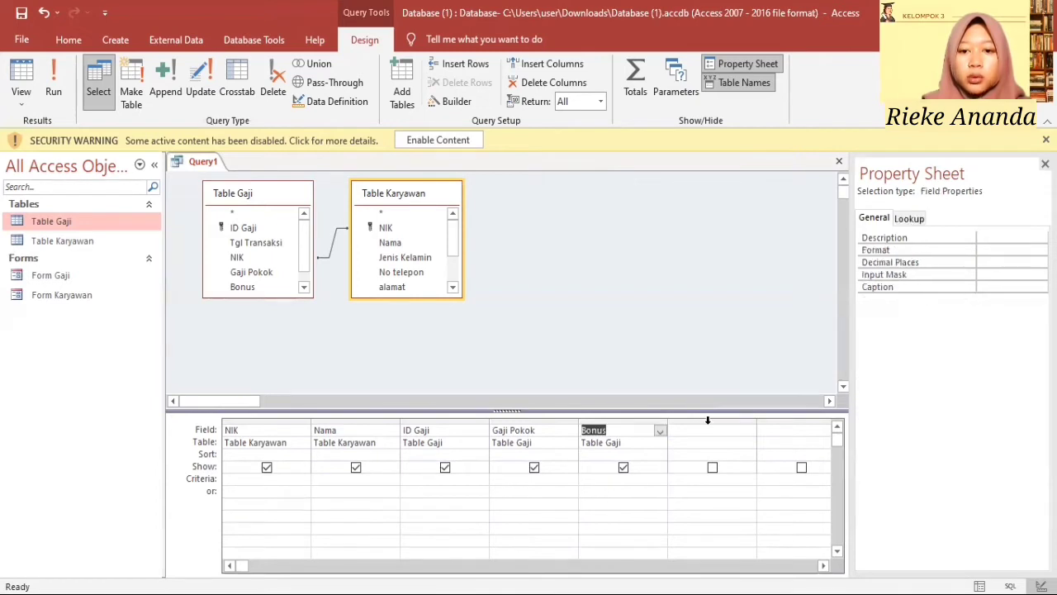
Step: Set Table Gaji as the source table of the sixth query column and begin choosing its field
left_click(711, 441)
left_click(749, 446)
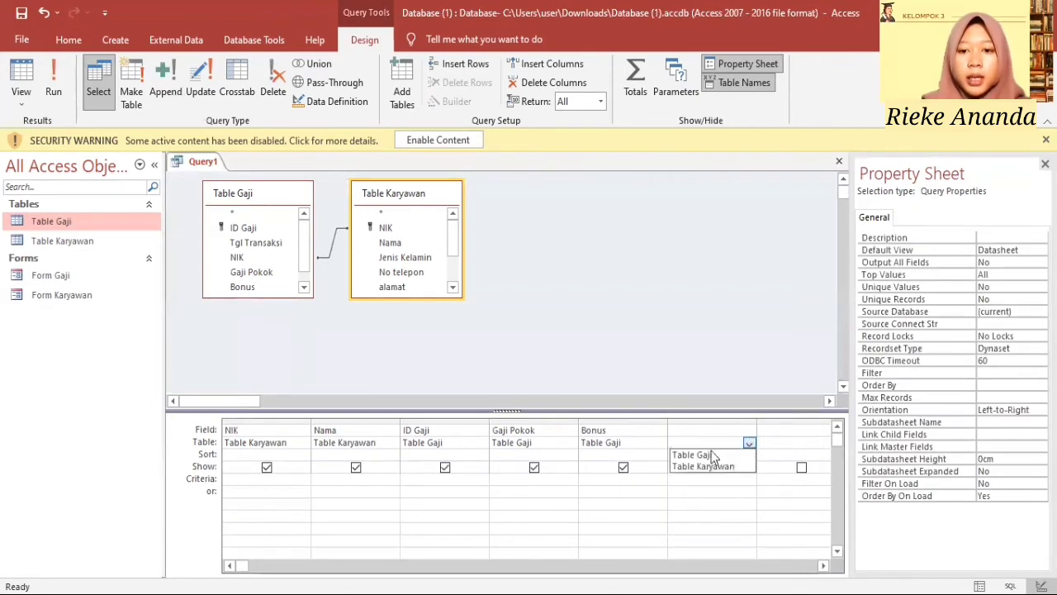
left_click(698, 453)
left_click(720, 431)
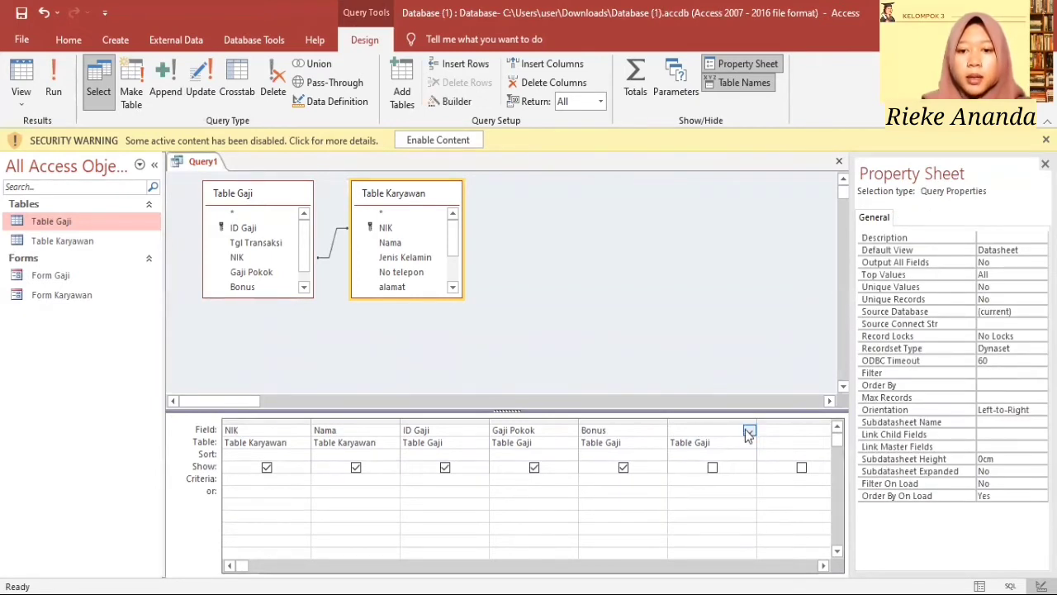
Step: Add the Pinjaman field from Table Gaji to the query's design grid after Bonus
left_click(748, 430)
left_click(690, 513)
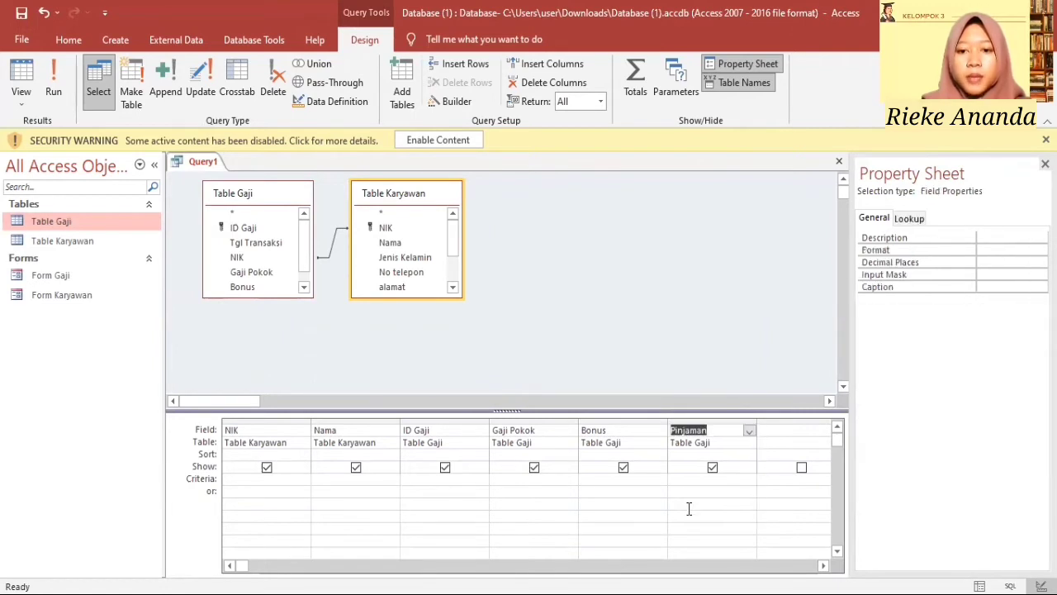
Step: Build a calculated field after Pinjaman with the expression Gaji Bersih :([Gaji poko]+[Bonus]-[Pinjaman])
left_click(775, 430)
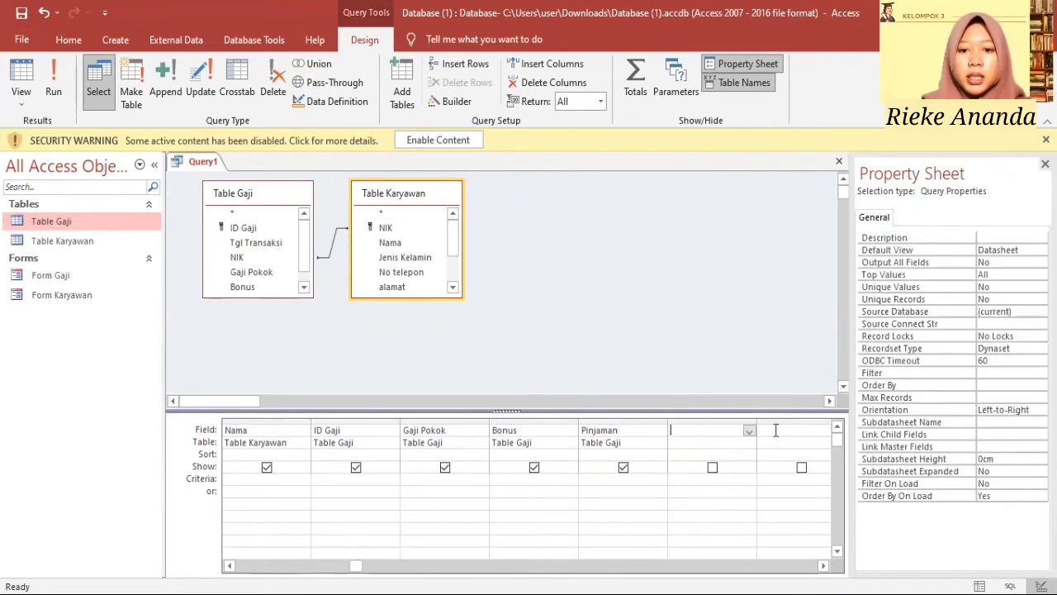
right_click(677, 431)
left_click(726, 537)
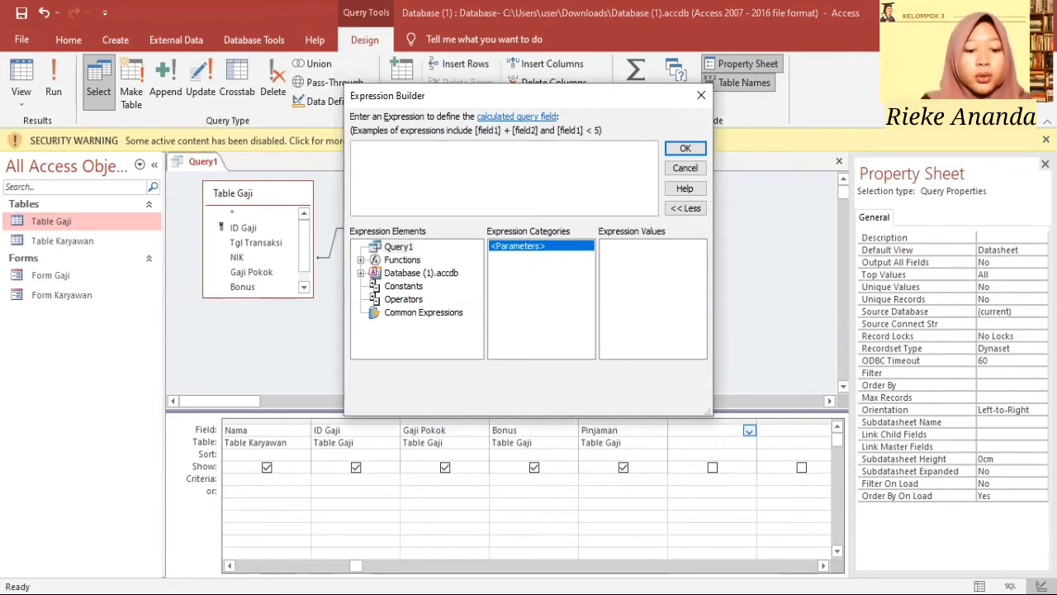
type("Gaji Bersih :")
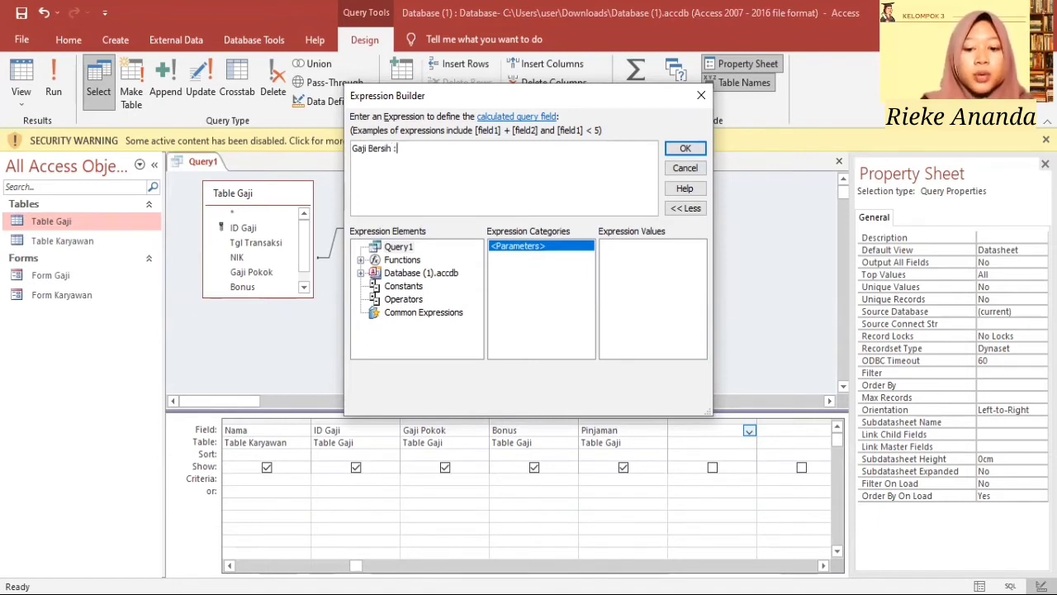
type("([")
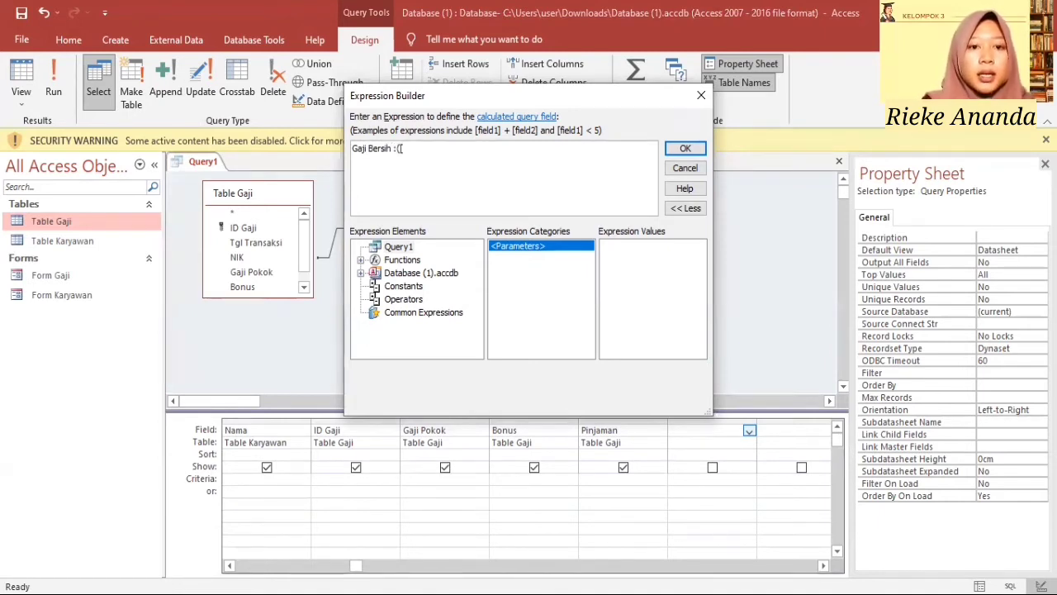
type("Gaji poko")
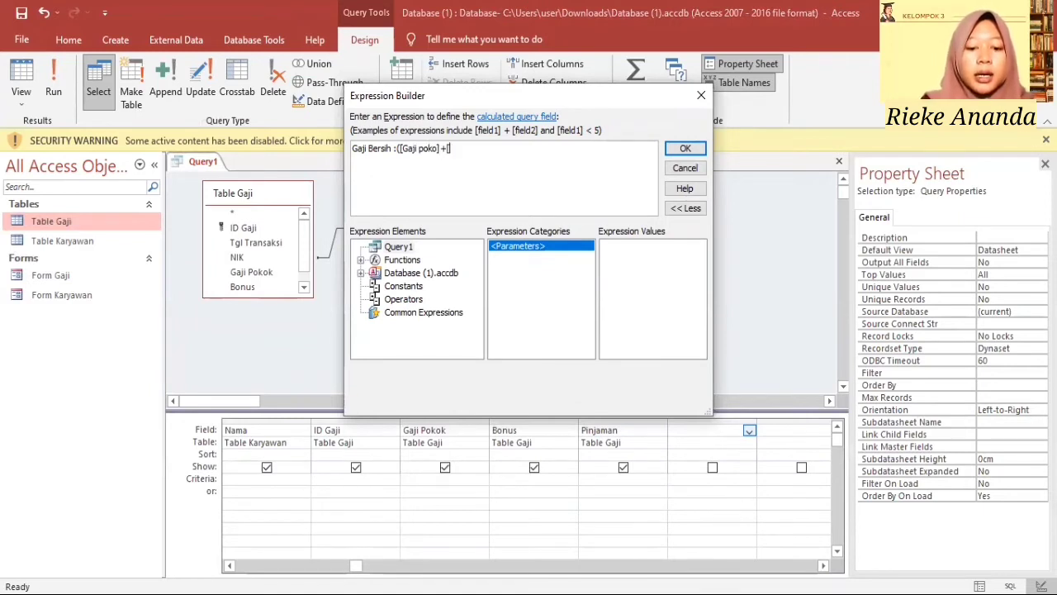
type("]+[Bonus]-")
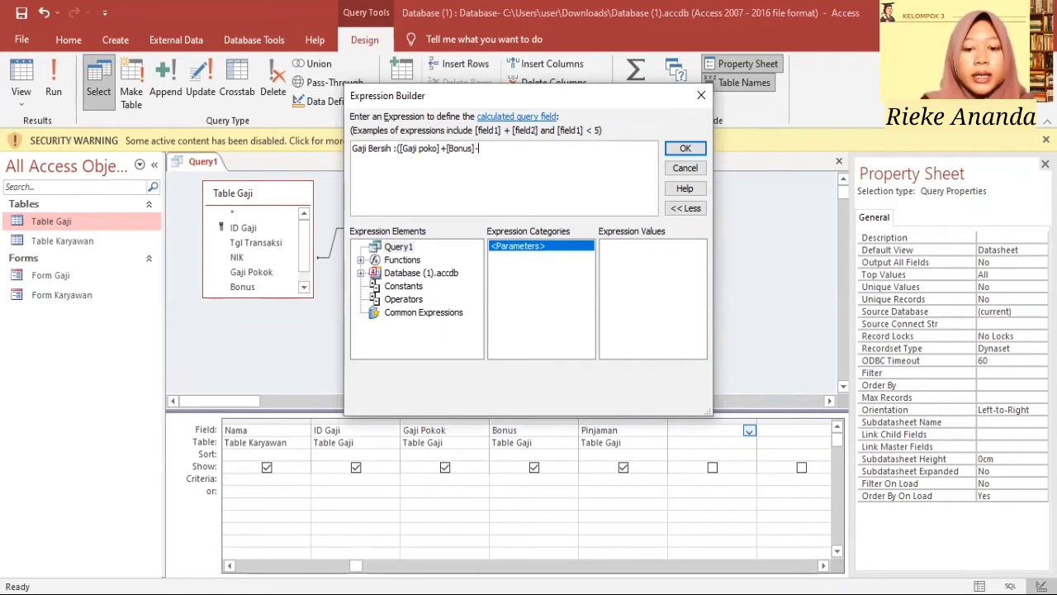
type("[Pinjaman")
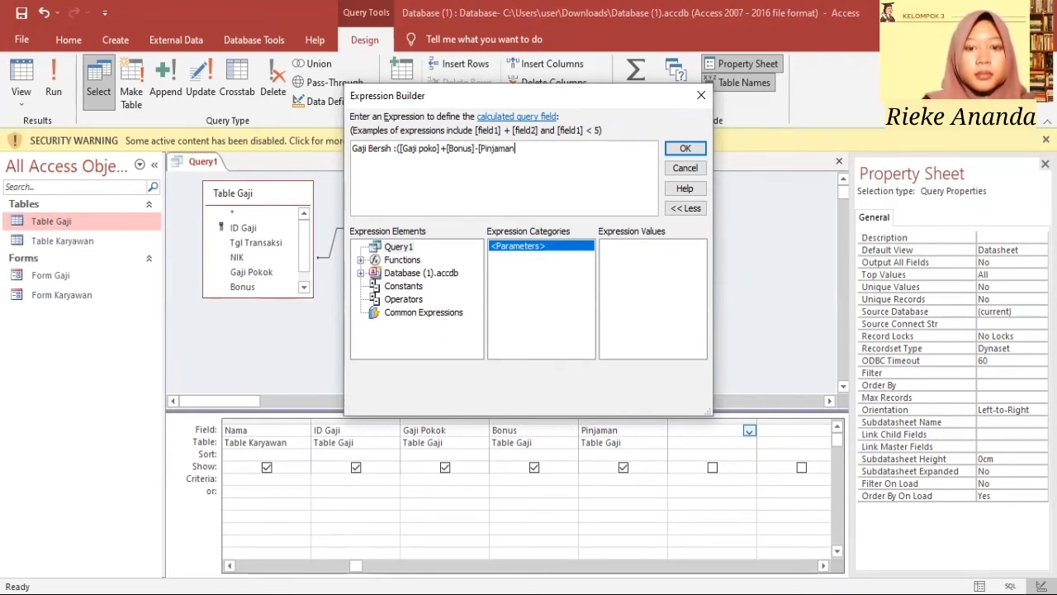
type("]")
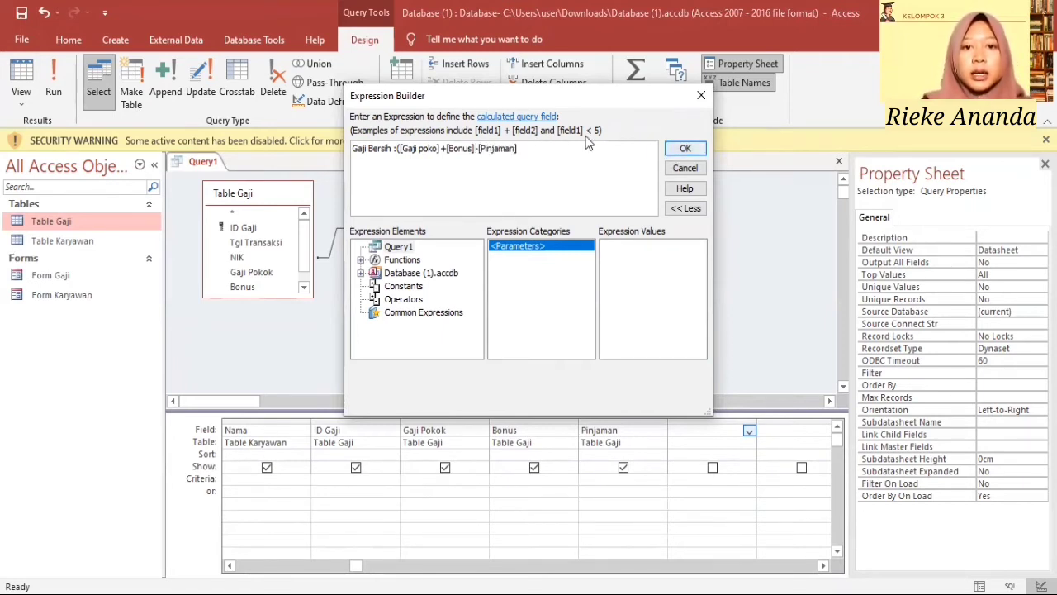
type(")")
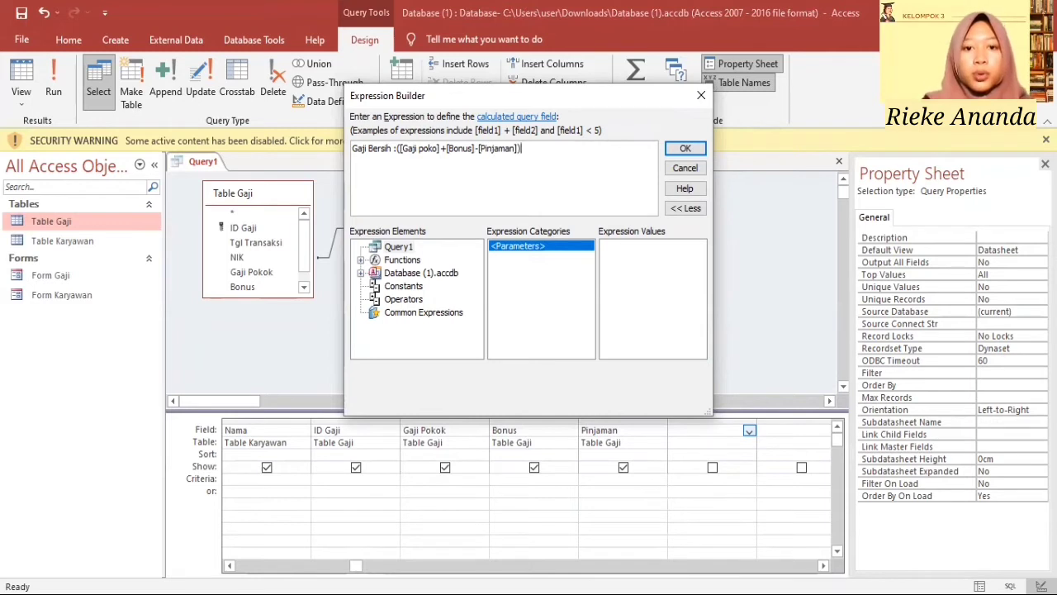
left_click(684, 148)
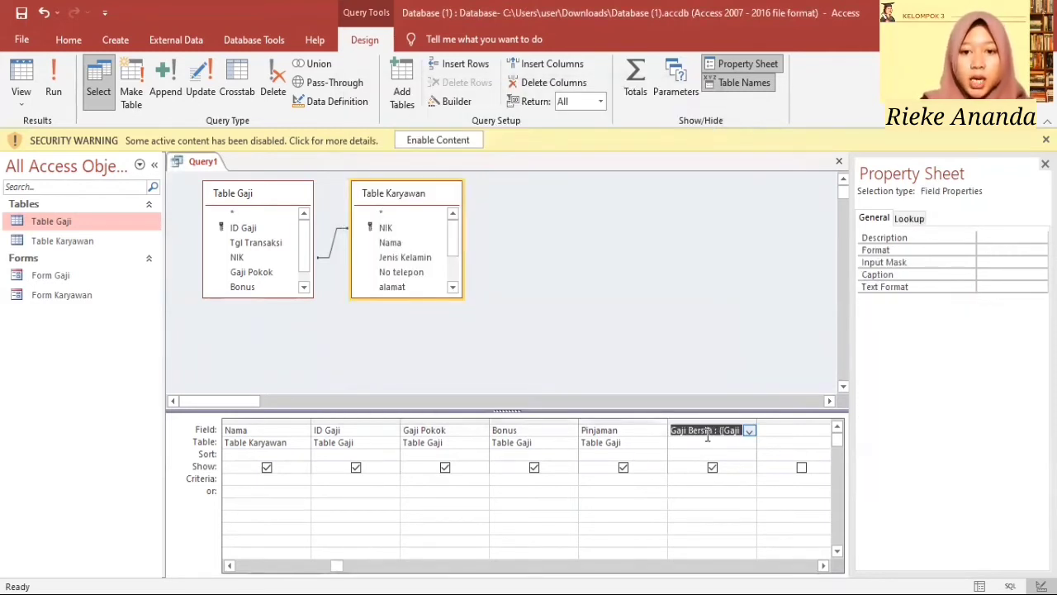
Step: Save the query as Query Gaji and close it
right_click(198, 165)
left_click(218, 178)
type("Query Gaji")
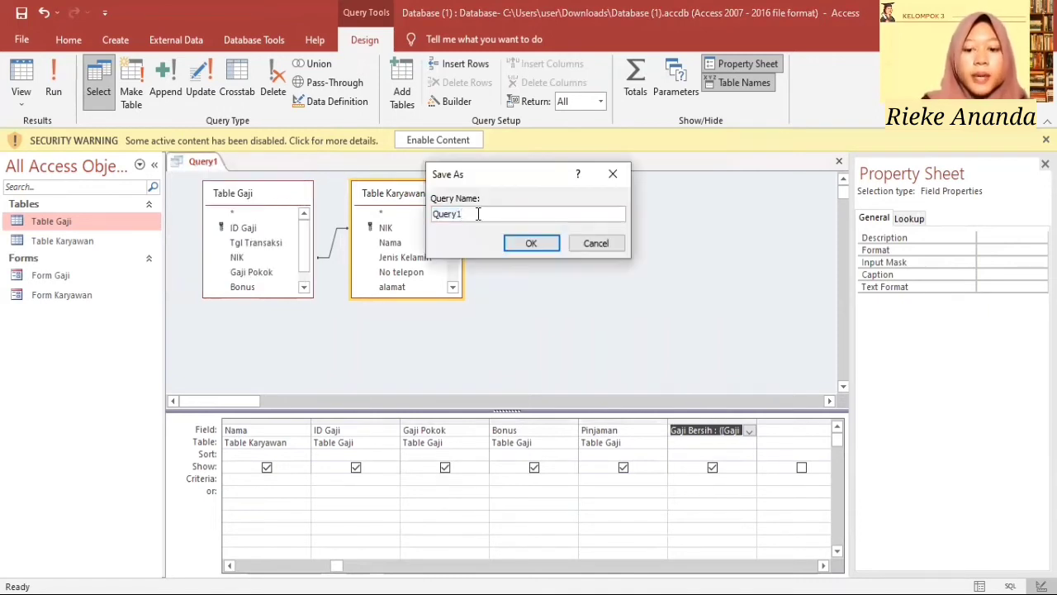
left_click(539, 244)
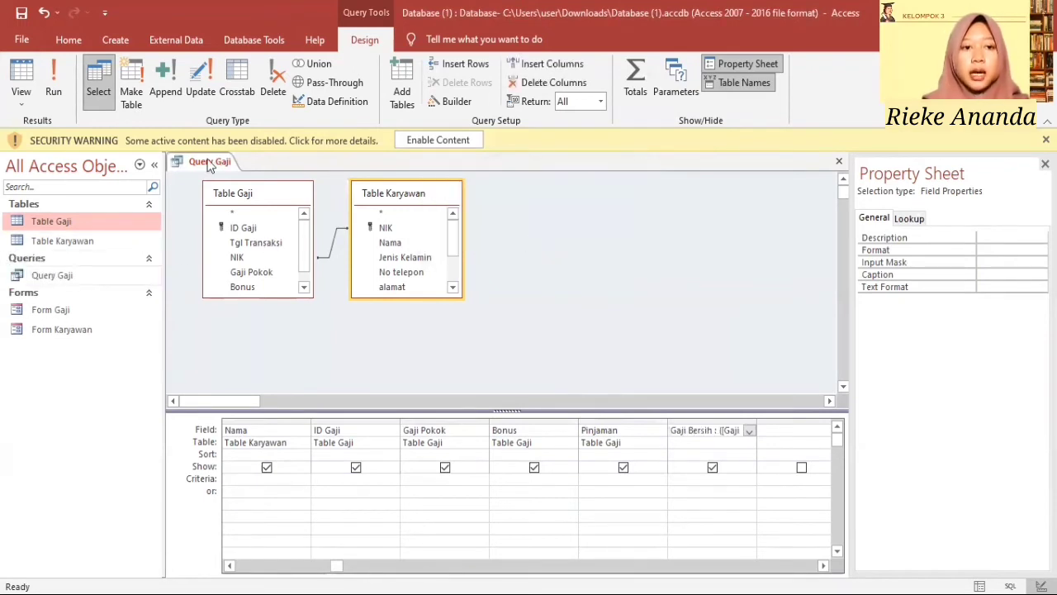
right_click(210, 163)
left_click(244, 190)
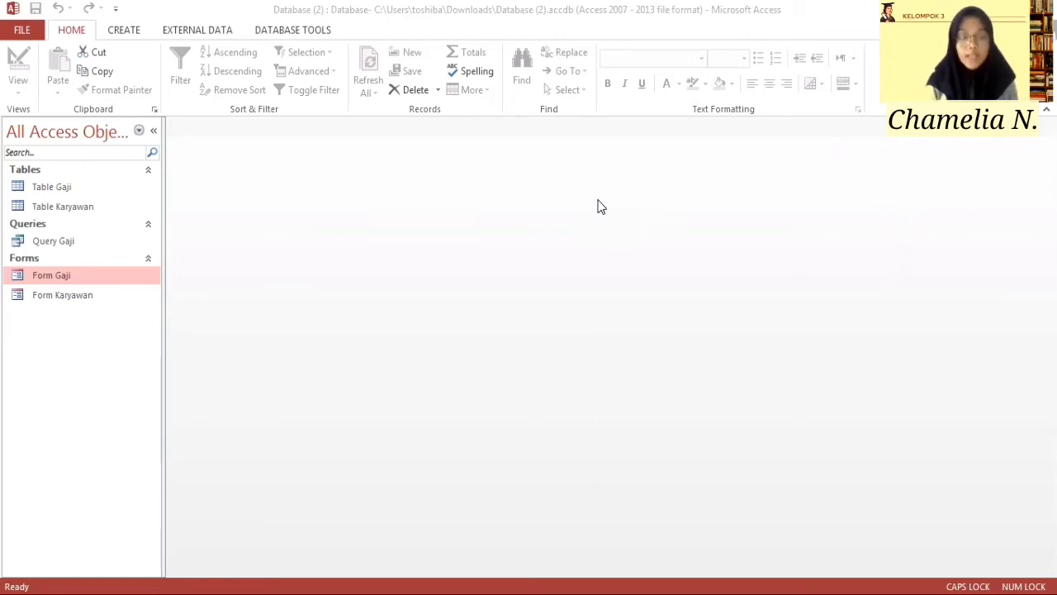
Step: Open Form Karyawan and enter the employee's NIK and name, with Jenis Kelamin set to P
double_click(69, 299)
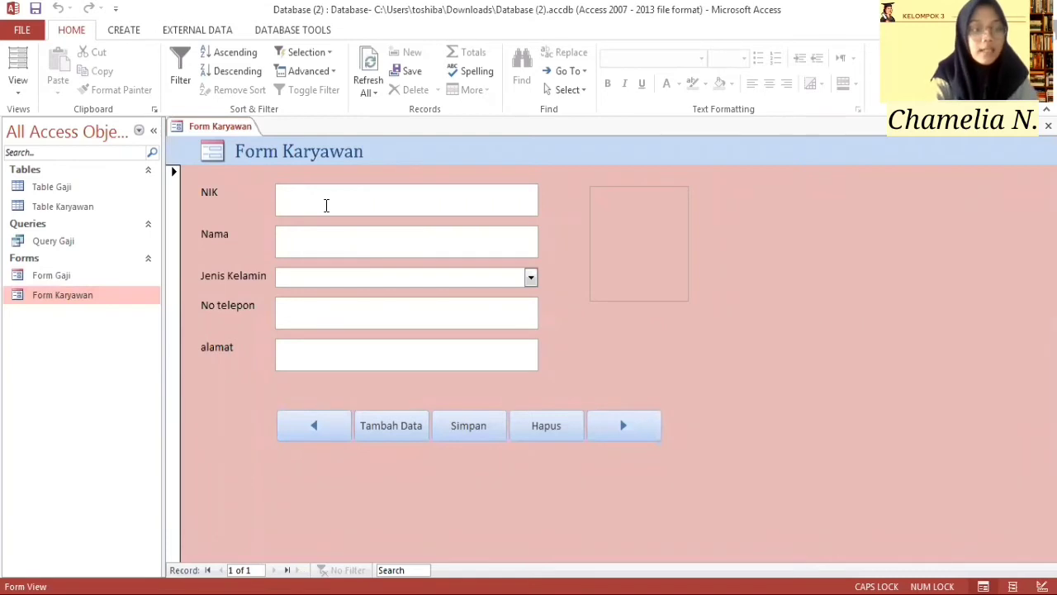
type("12345")
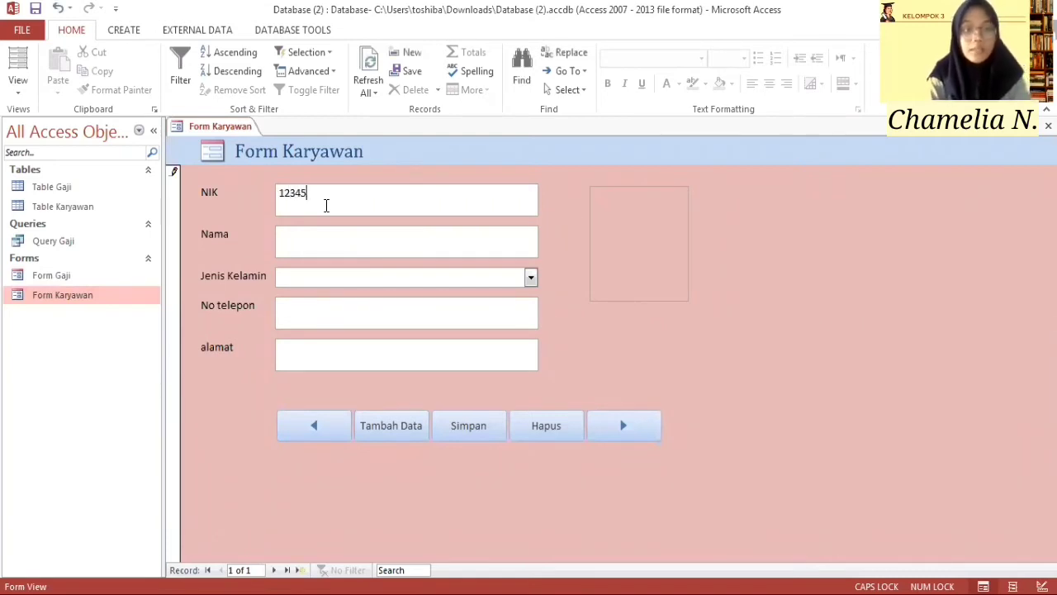
left_click(329, 250)
type("NINGSIH")
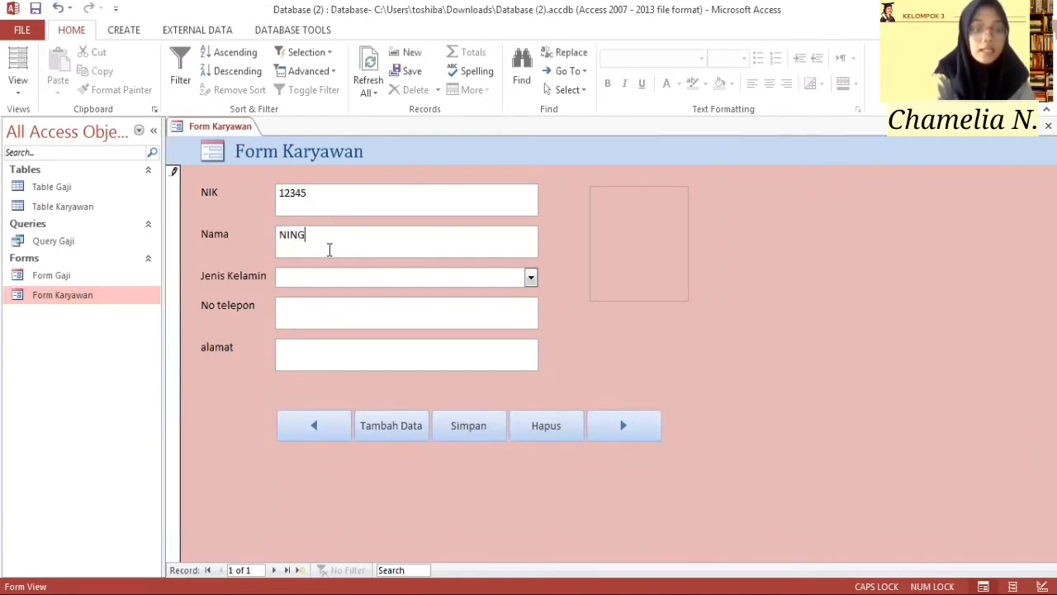
left_click(530, 278)
left_click(462, 309)
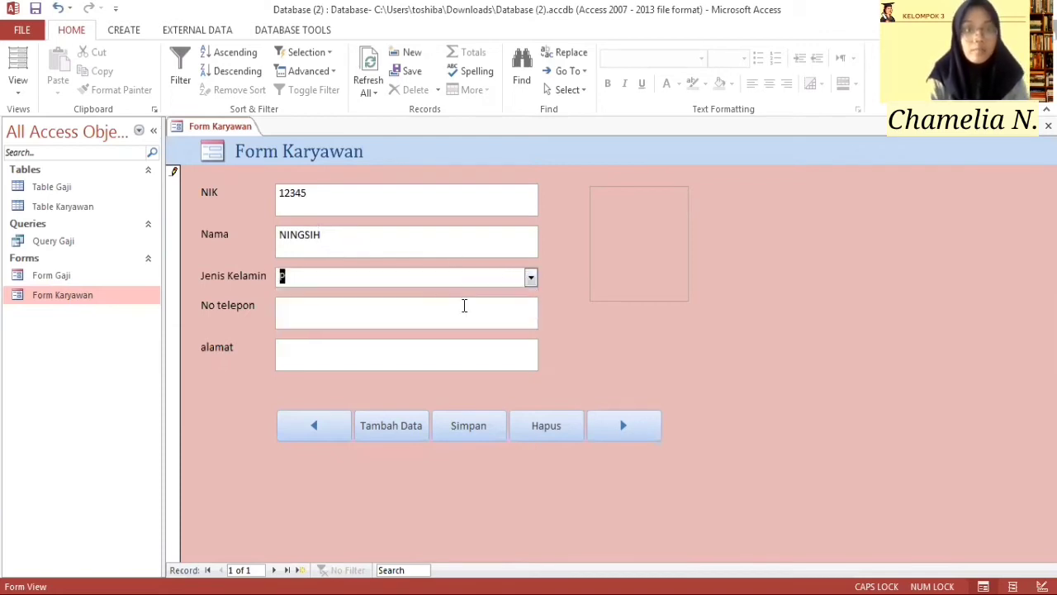
Step: Fill in the employee's phone number and address, and add a new blank record in Form Karyawan
left_click(318, 308)
type("08")
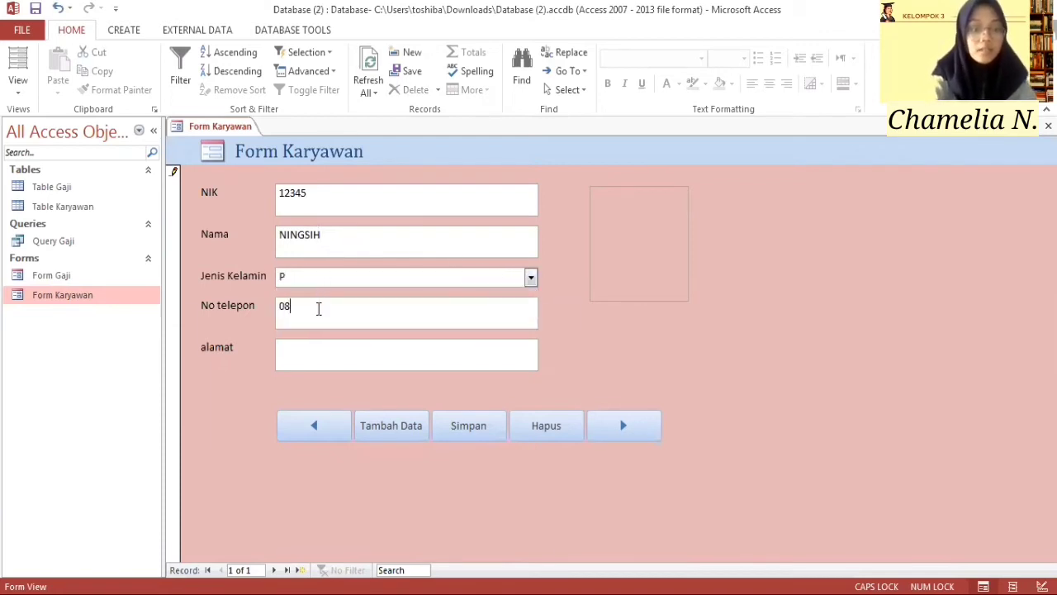
type("1234X")
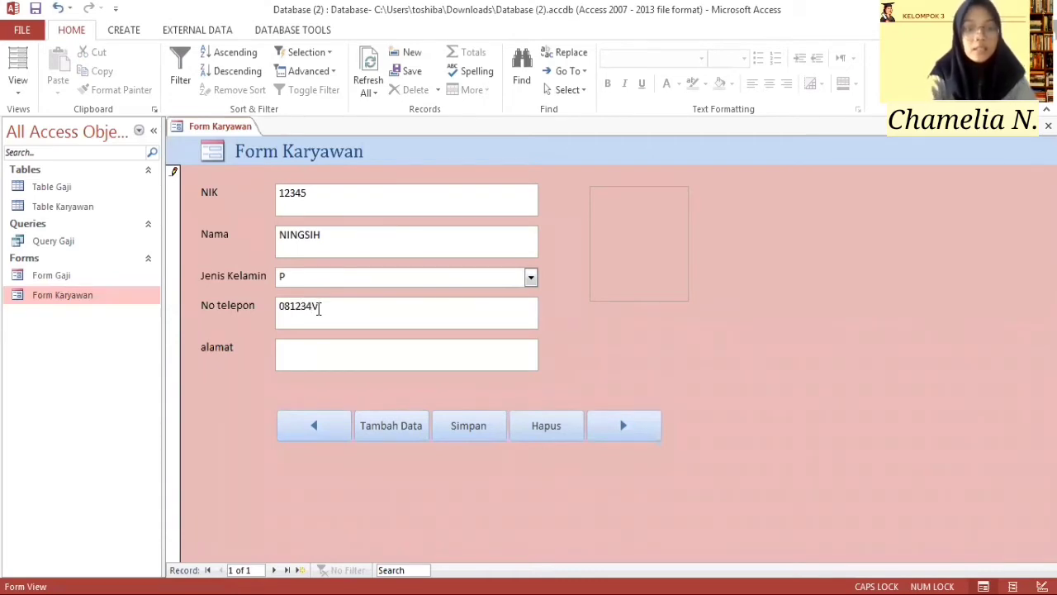
type("XX")
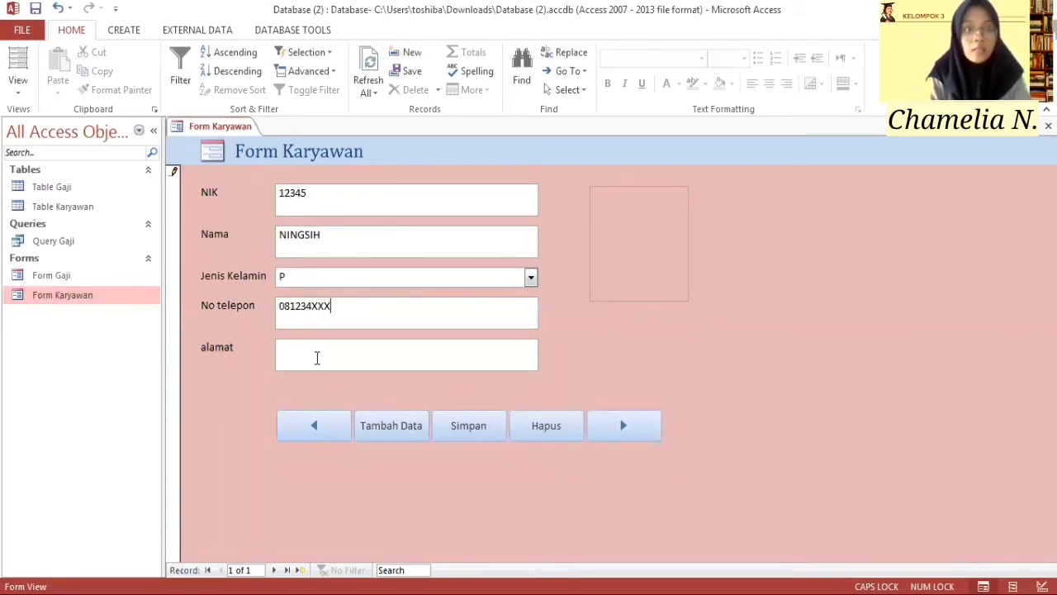
left_click(316, 357)
type("JL")
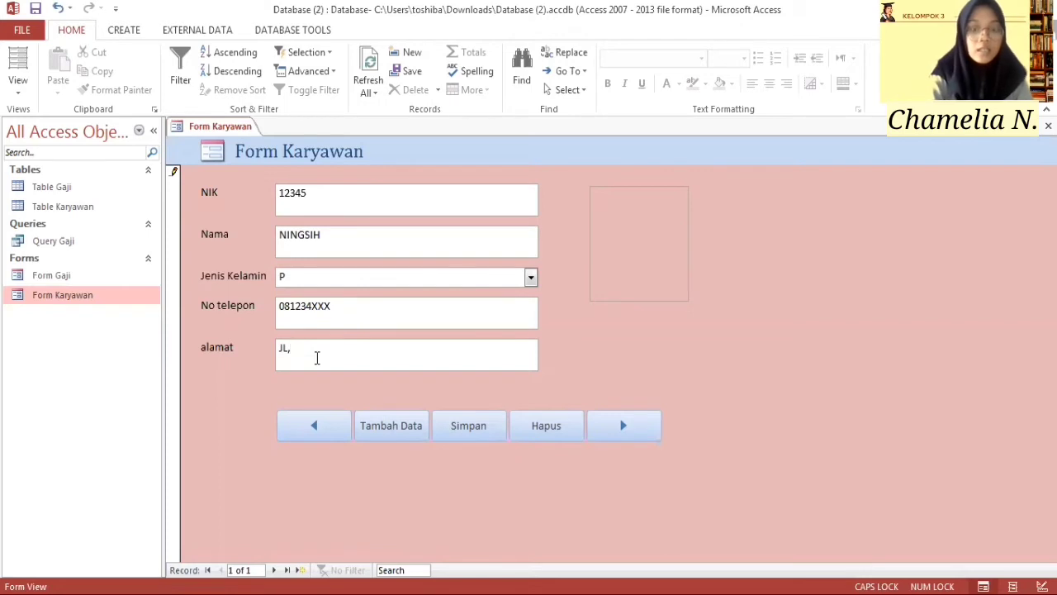
type(". GARU")
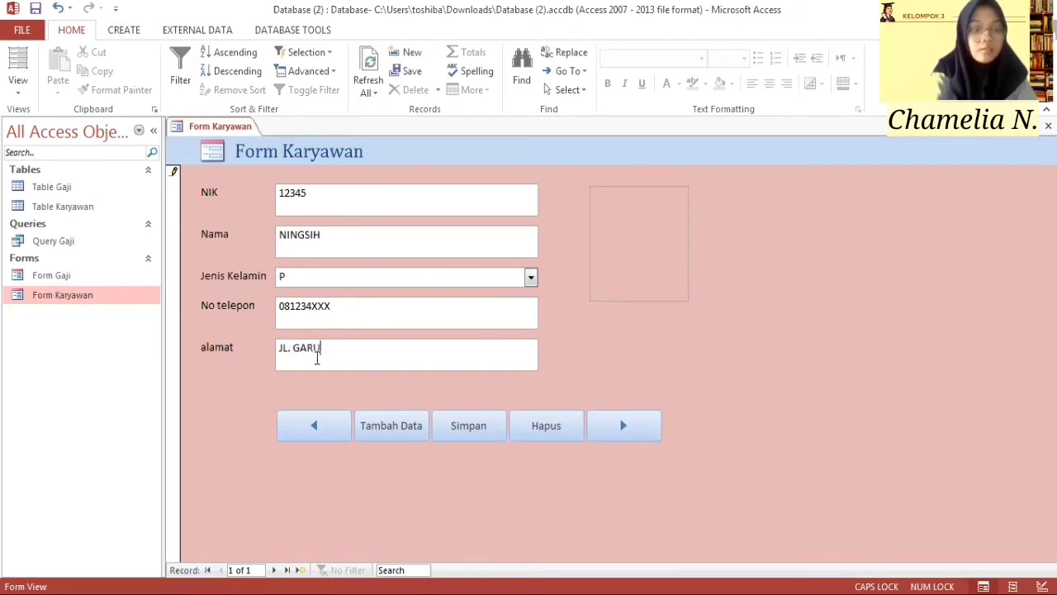
type("DA NO. 09")
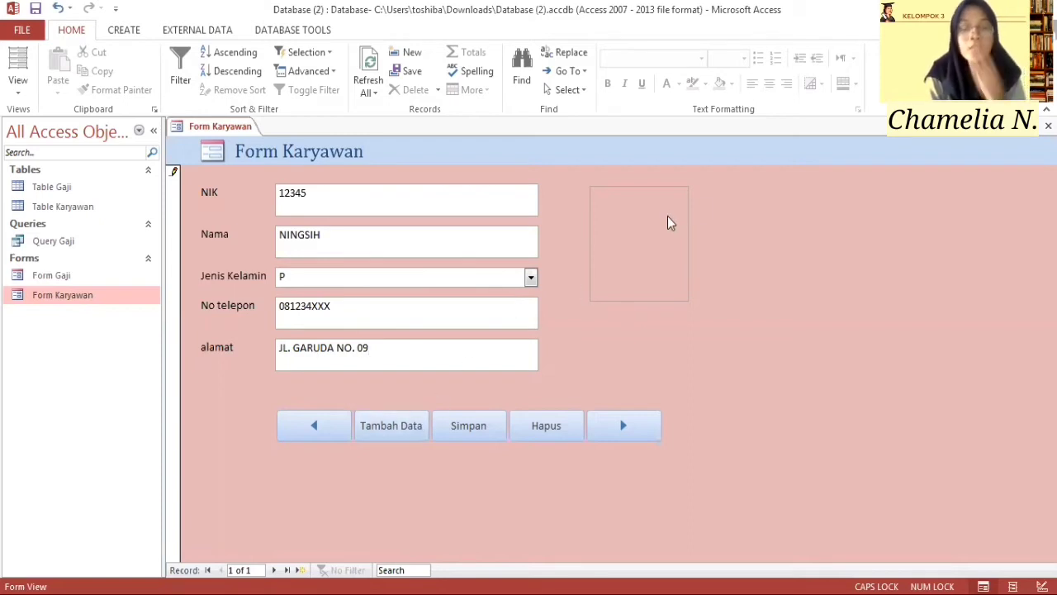
left_click(399, 427)
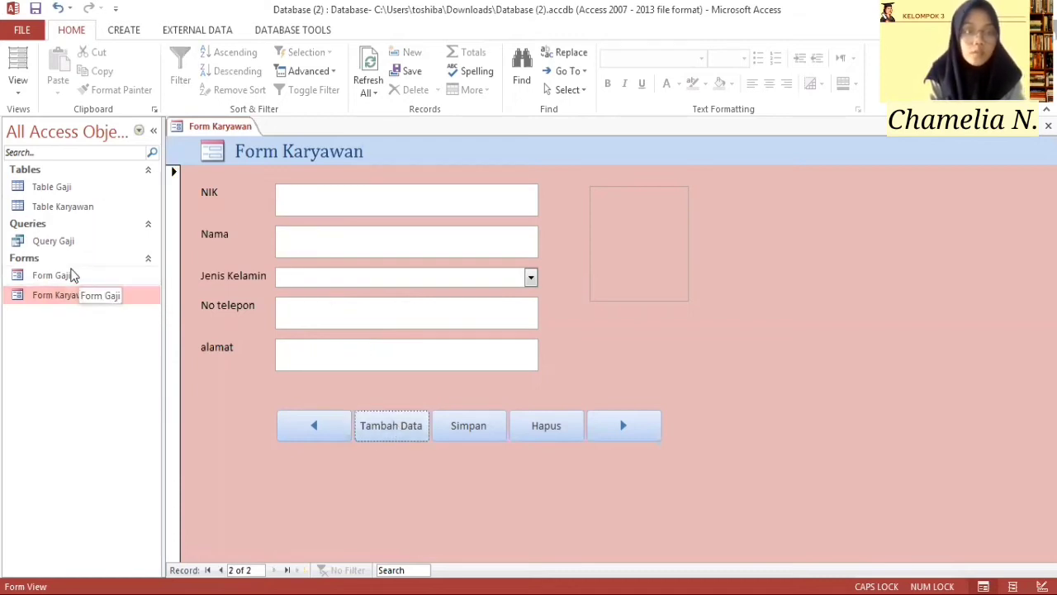
Step: Open Form Gaji, set Tgl Transaksi to today's date, 6/18/2021, and choose the employee's NIK from the list
double_click(63, 274)
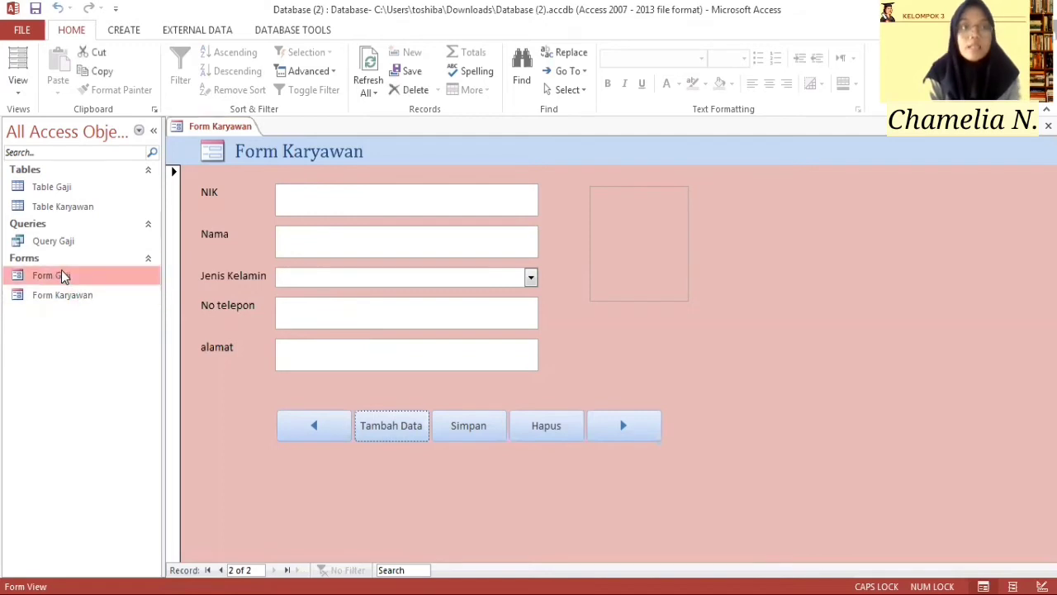
left_click(400, 221)
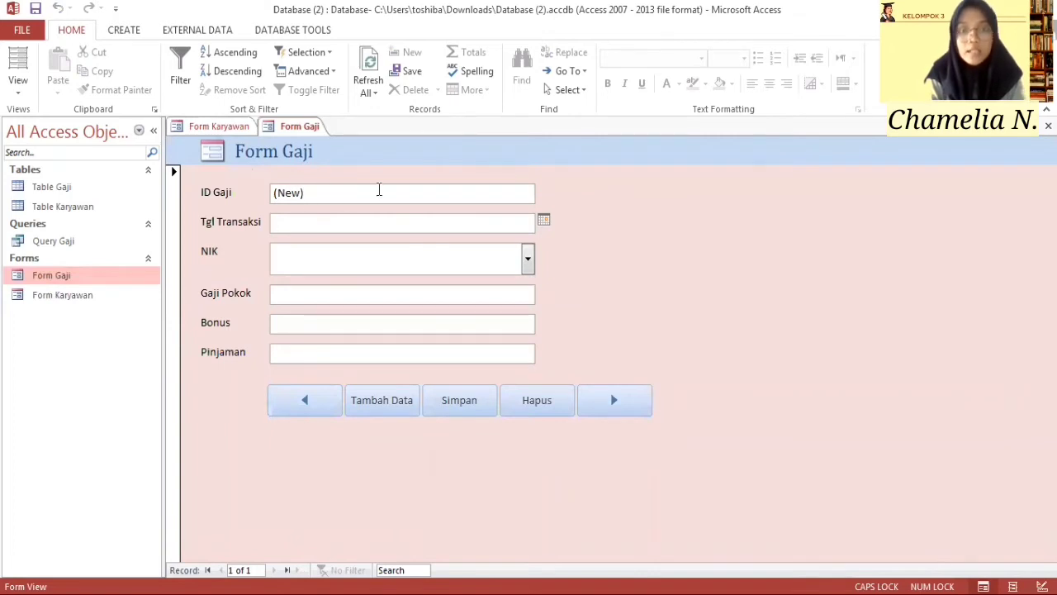
left_click(544, 220)
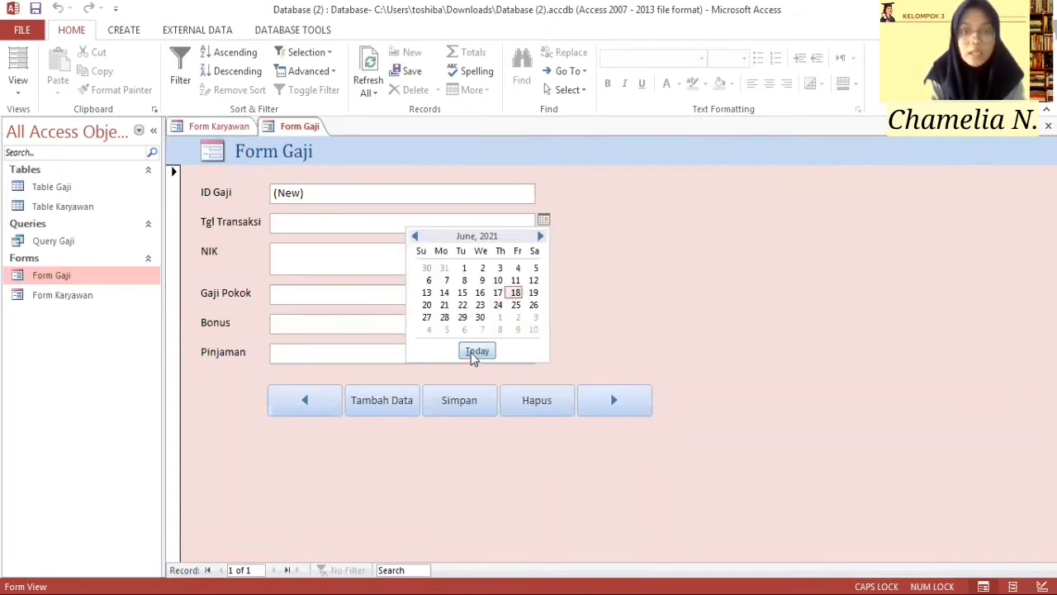
left_click(476, 352)
left_click(527, 259)
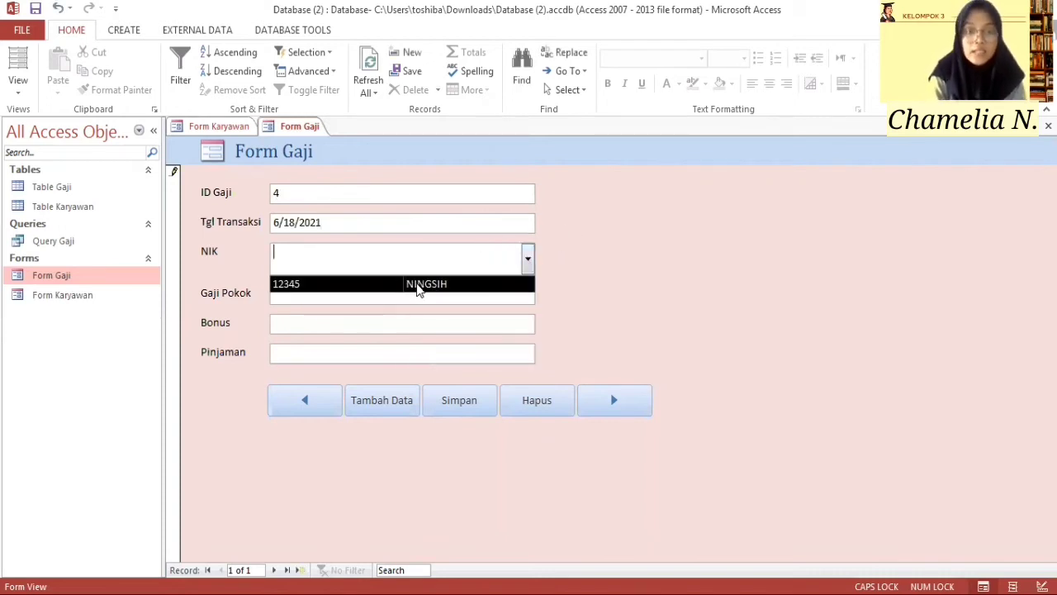
left_click(418, 285)
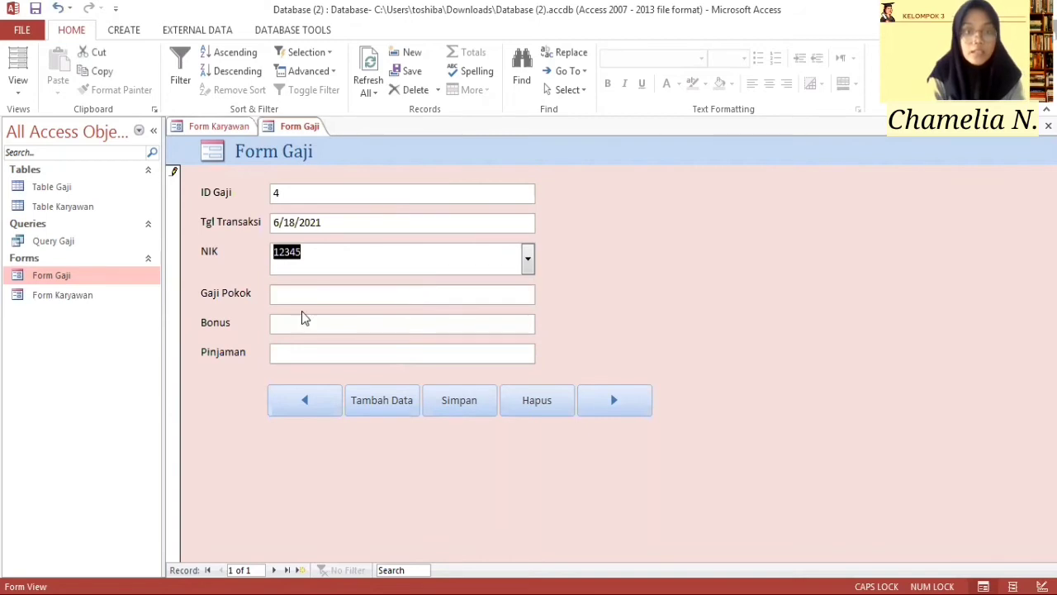
Step: Enter Gaji Pokok 4,000,000, Bonus 500,000 and Pinjaman 200,000 in Form Gaji, and add a new blank record
left_click(298, 297)
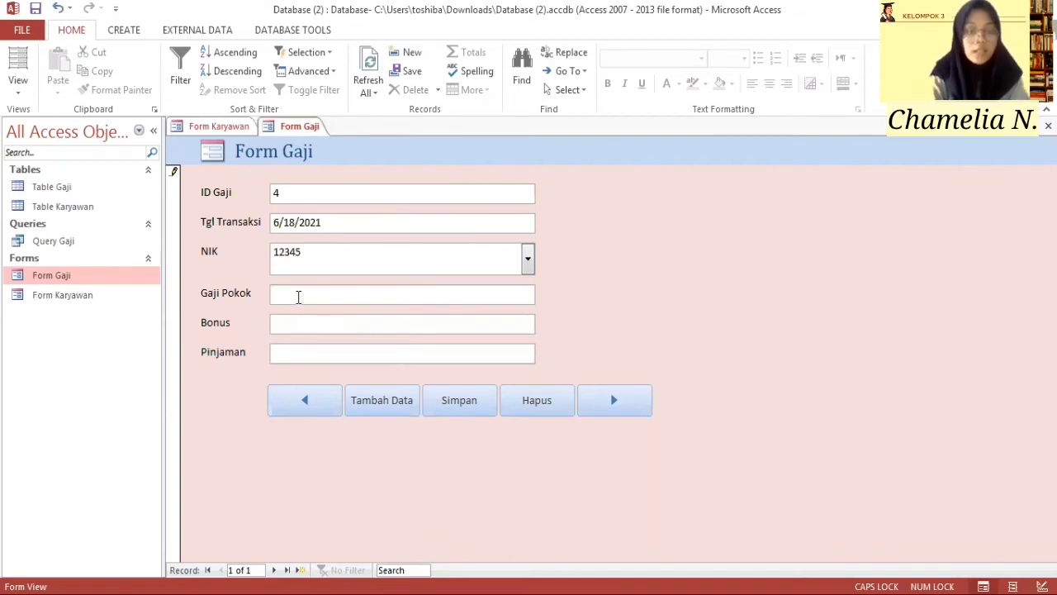
type("4000000")
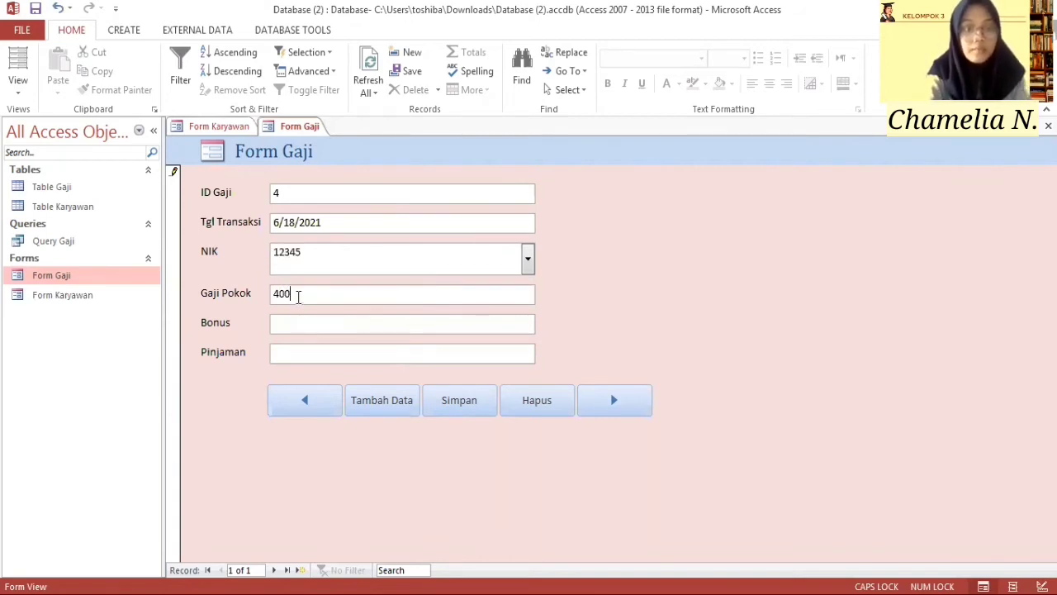
left_click(291, 322)
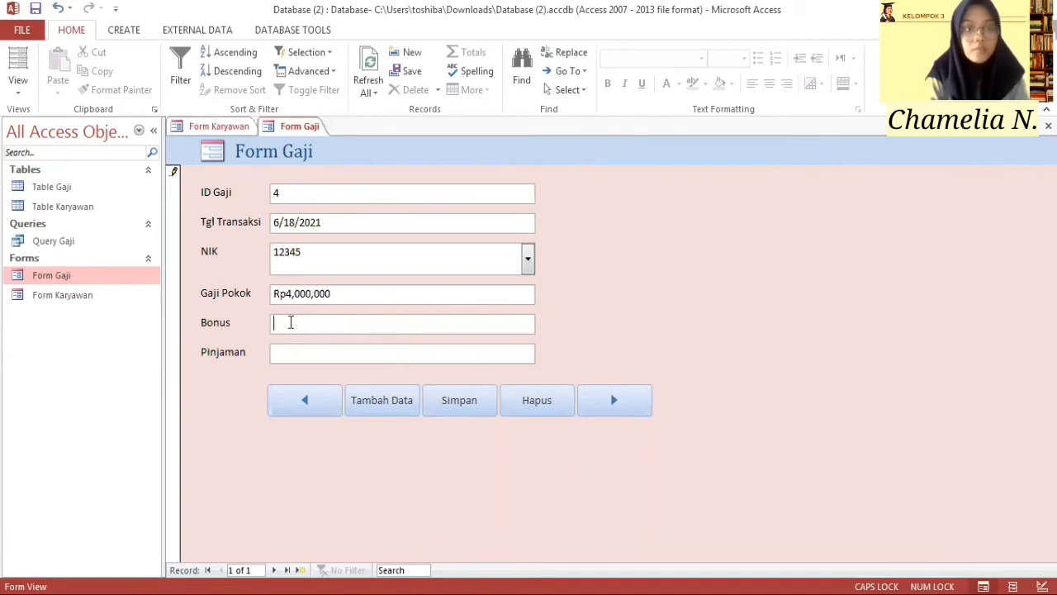
type("500,")
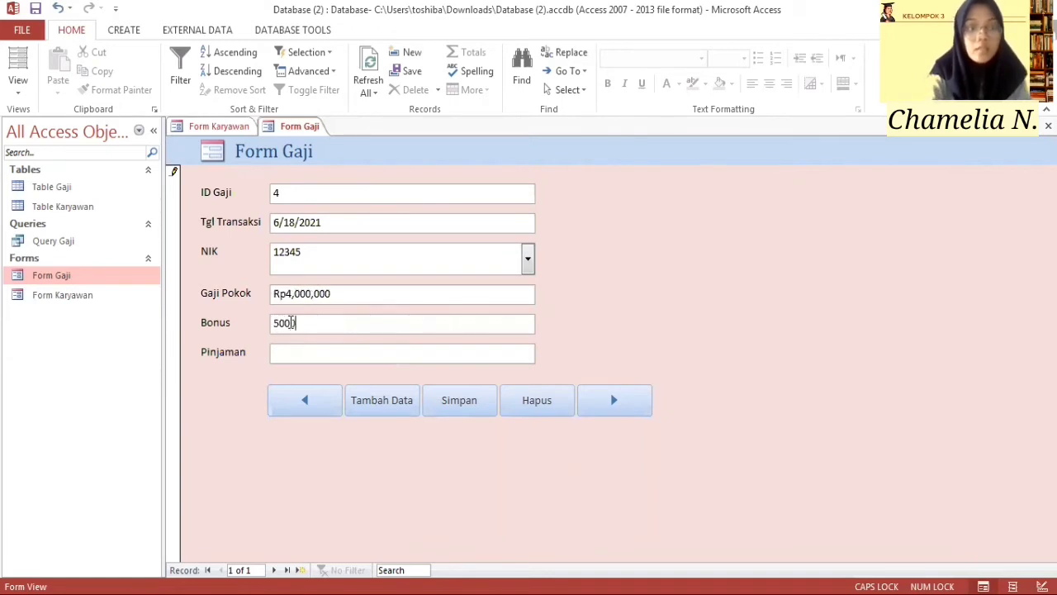
type("0000")
left_click(284, 353)
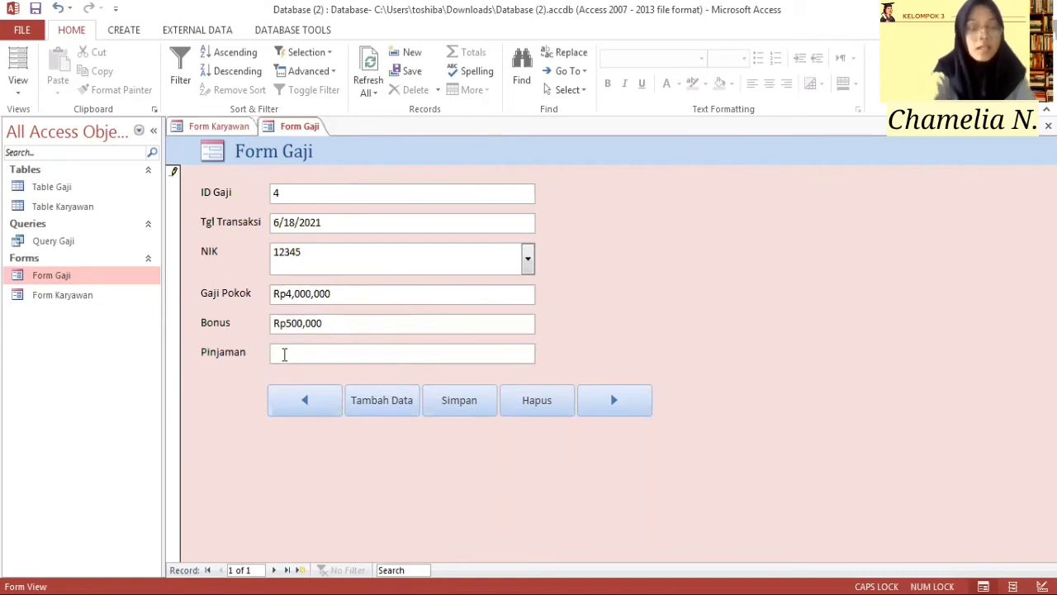
type("2000000")
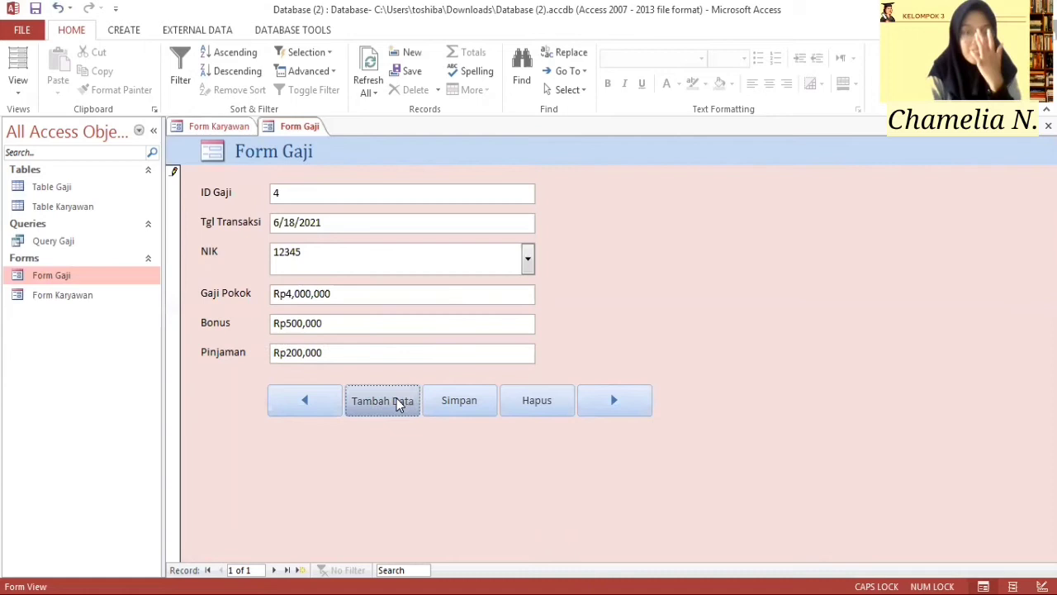
left_click(399, 403)
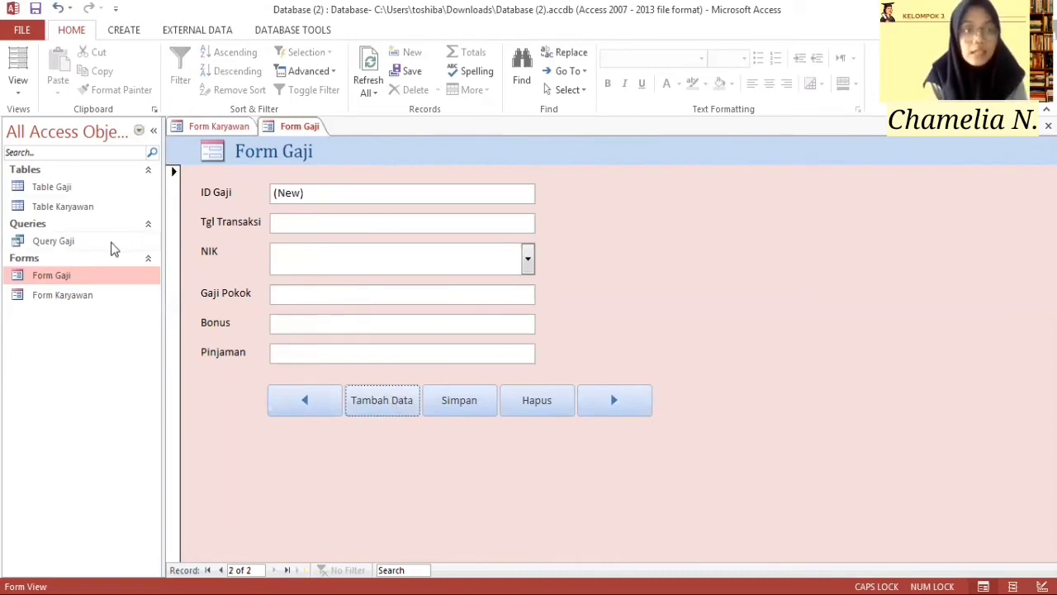
Step: Open Query Gaji and create a report based on it
double_click(47, 241)
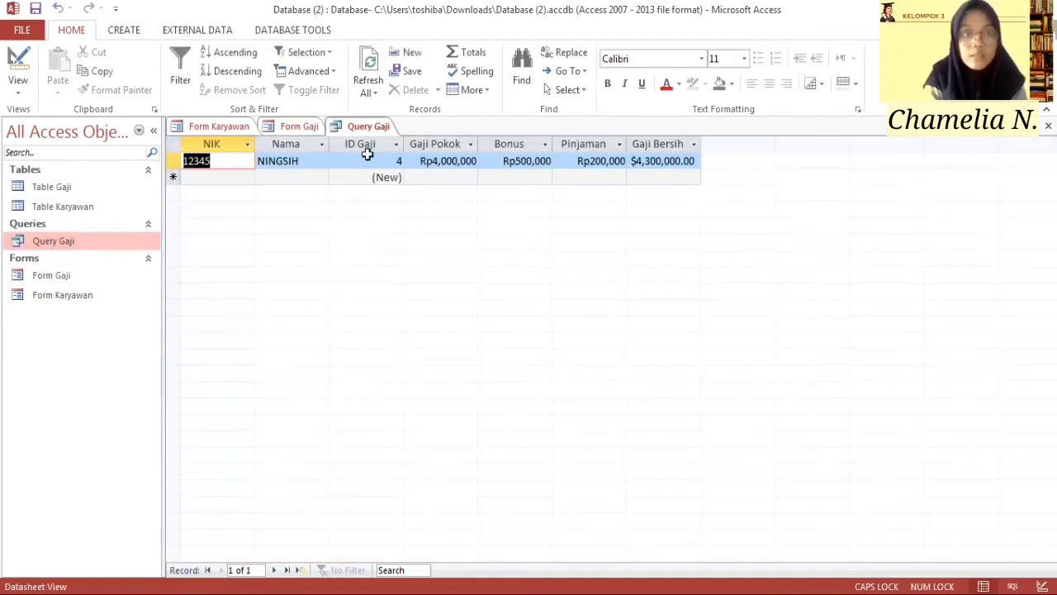
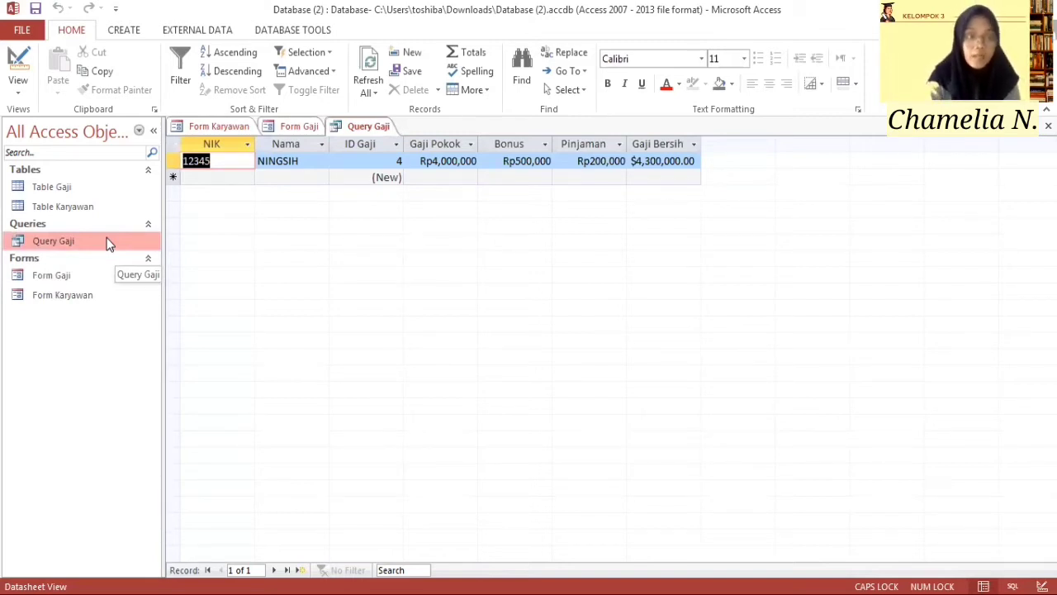
left_click(106, 240)
right_click(108, 241)
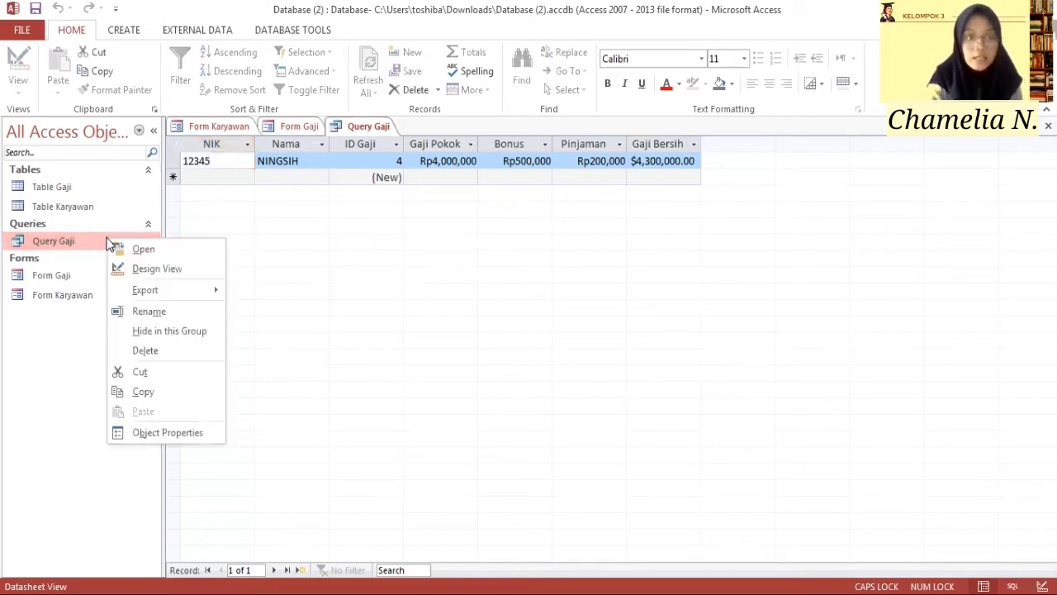
left_click(79, 239)
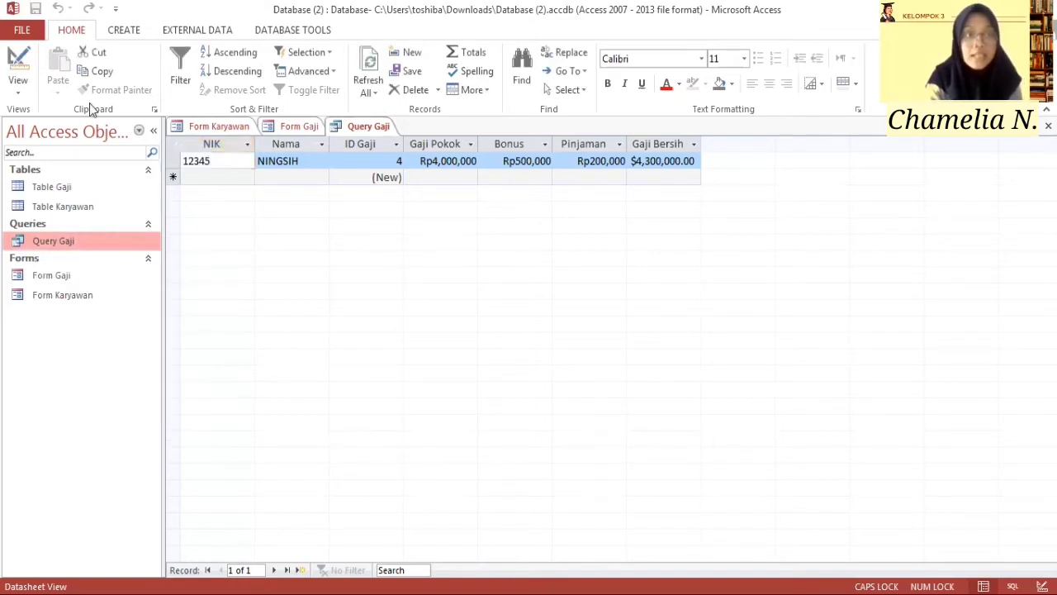
left_click(125, 33)
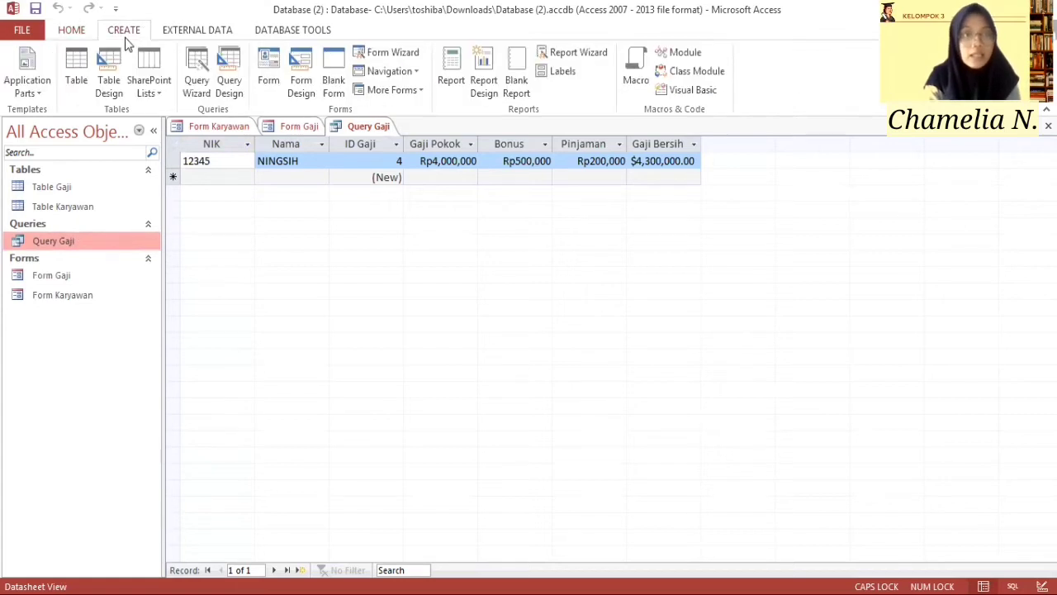
left_click(453, 80)
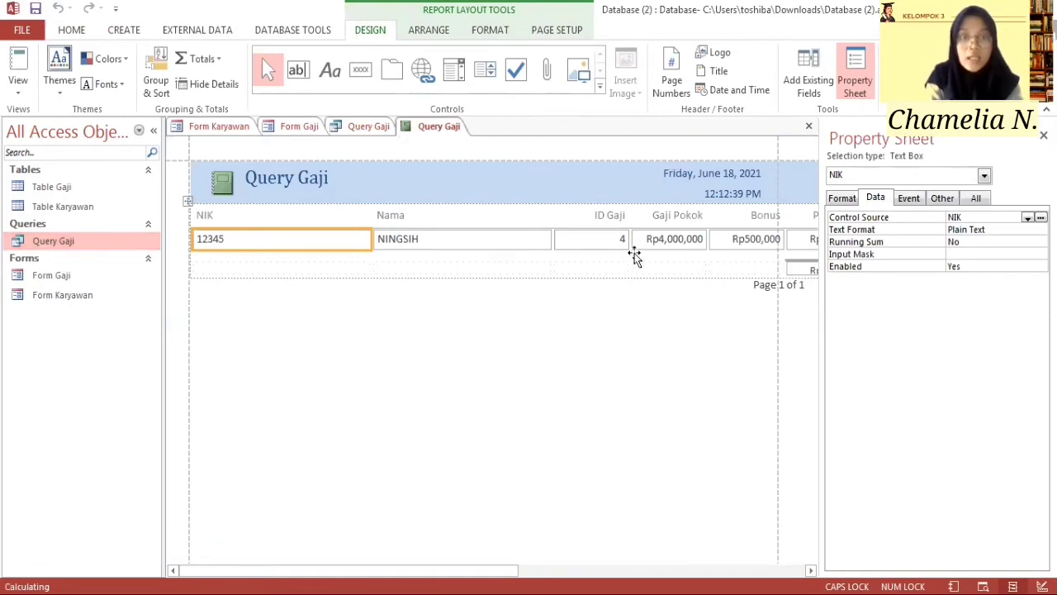
Step: Show the report in Design View and enlarge the Page Header to about 1.6 inches and the Detail section to about 2.2 inches high
right_click(358, 303)
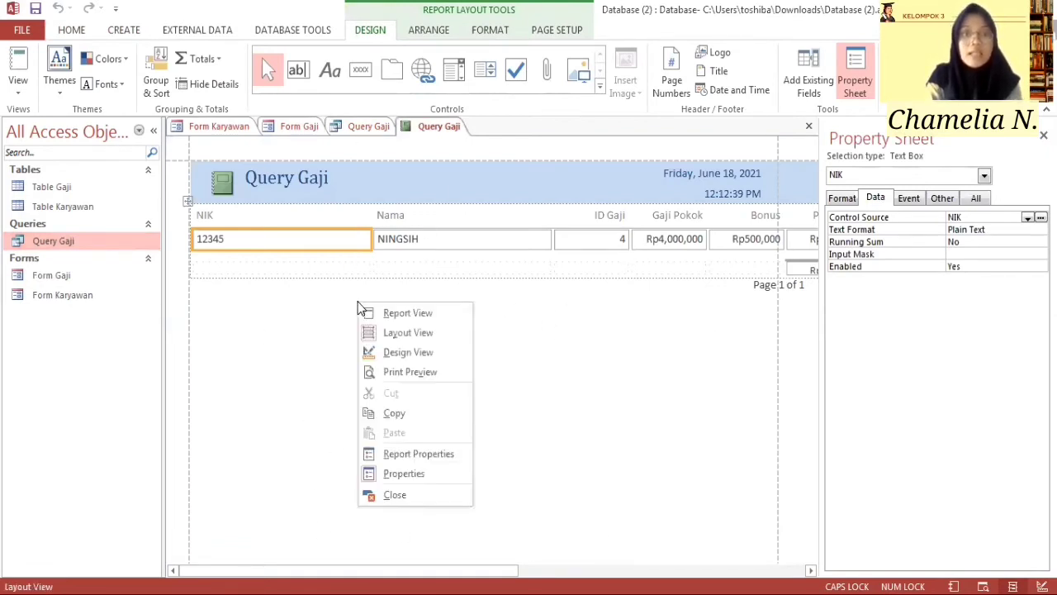
left_click(435, 360)
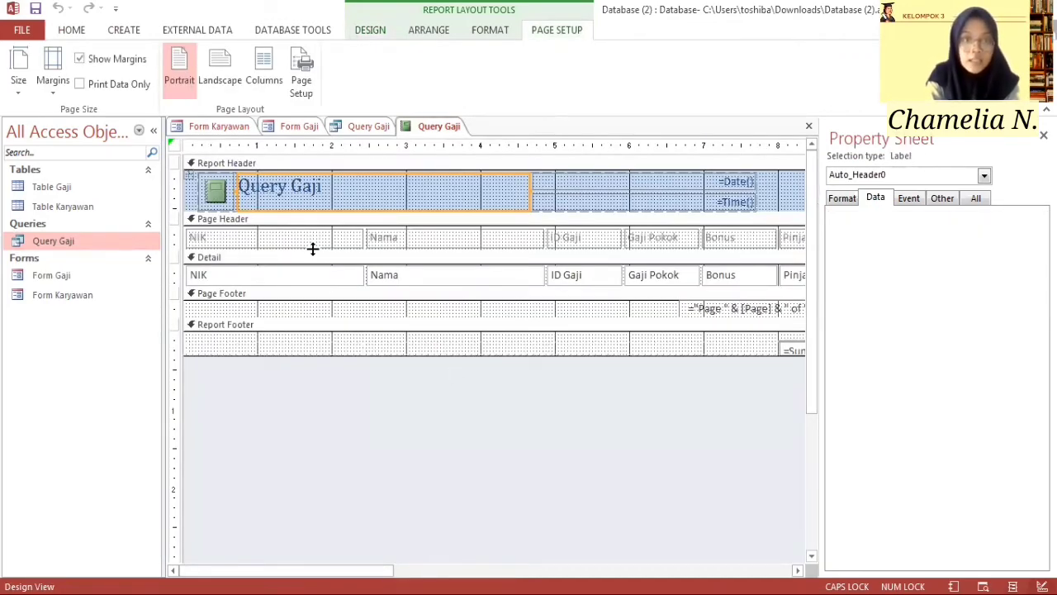
left_click_drag(312, 248, 333, 349)
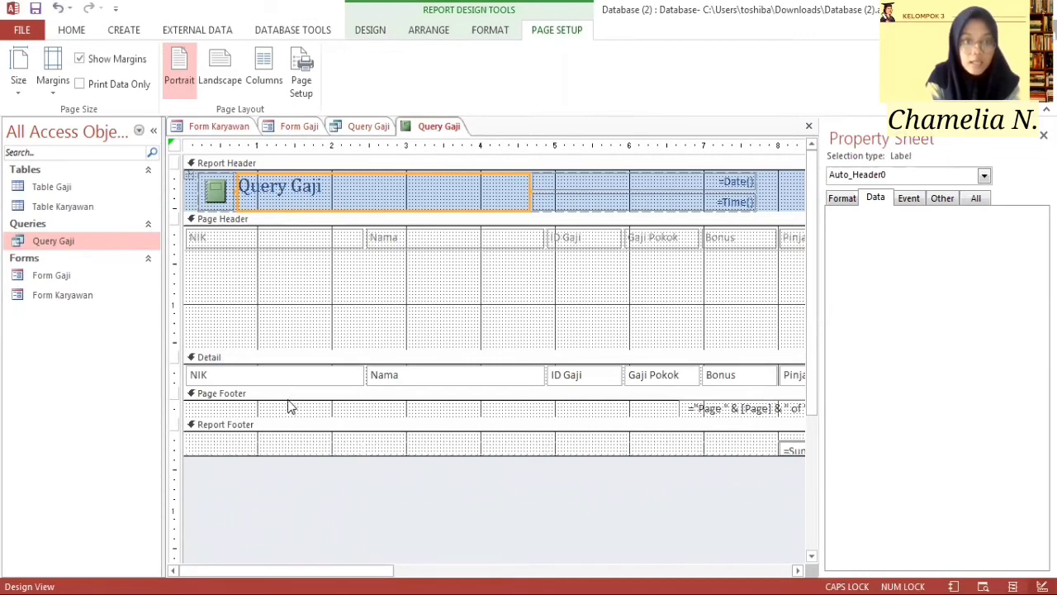
left_click_drag(343, 387, 342, 538)
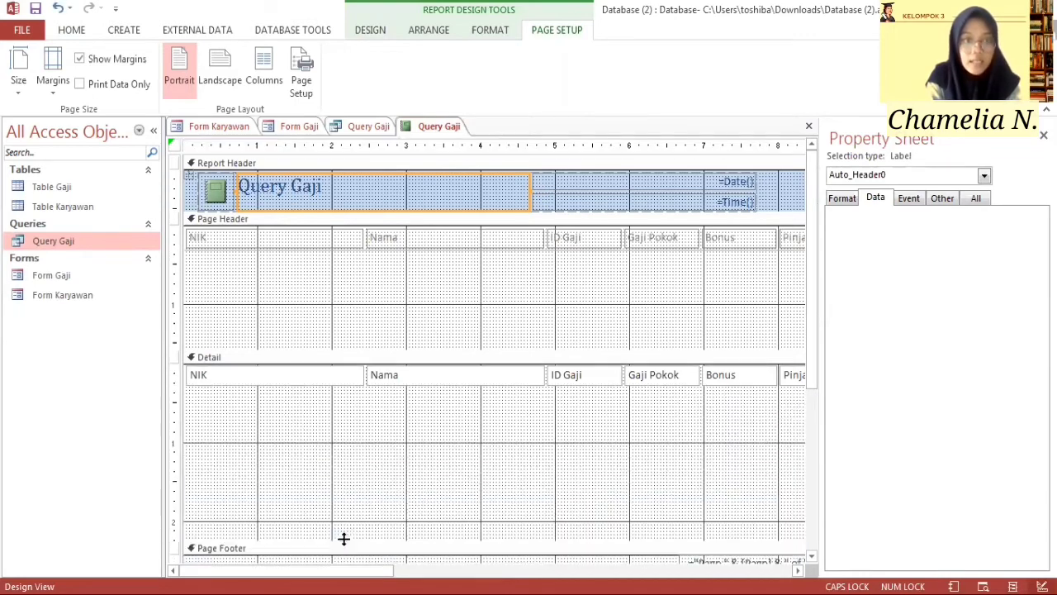
Step: Remove the control layout from all of the report's controls so they can be positioned individually
left_click(417, 238)
left_click_drag(411, 228, 383, 230)
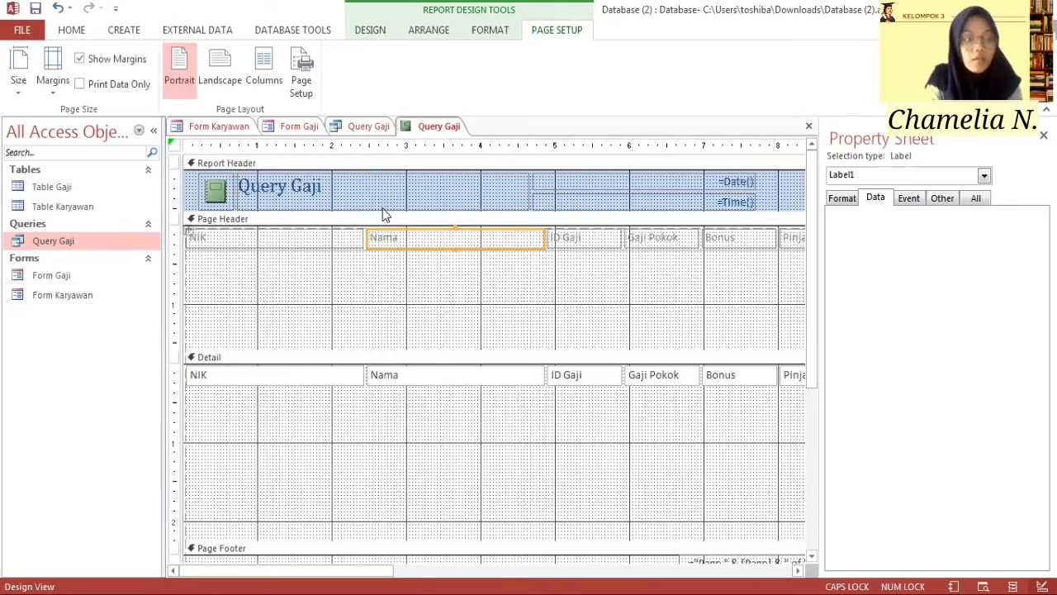
key("ctrl+a")
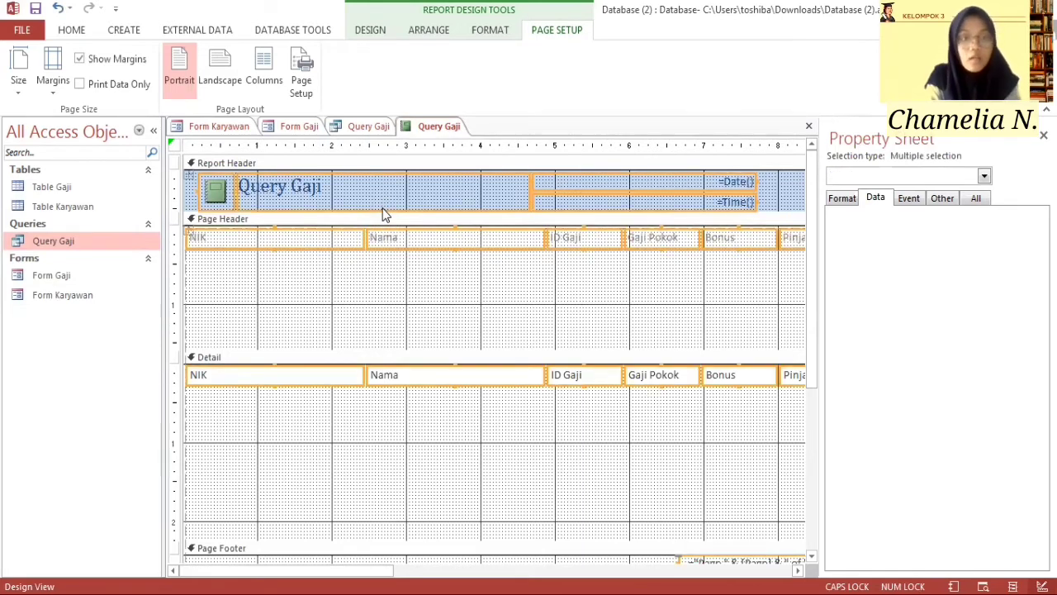
left_click(415, 33)
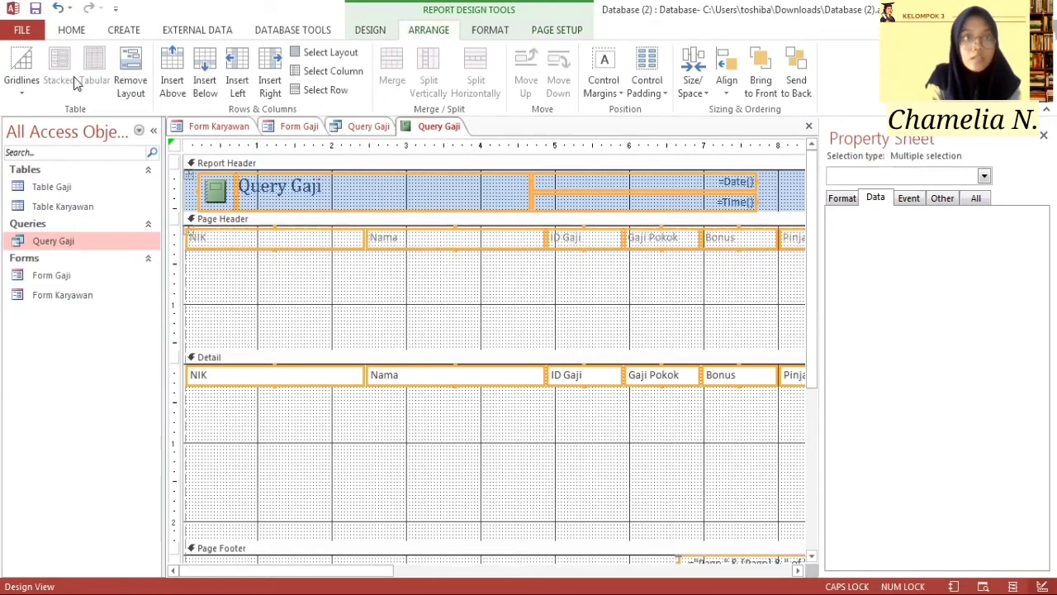
left_click(132, 84)
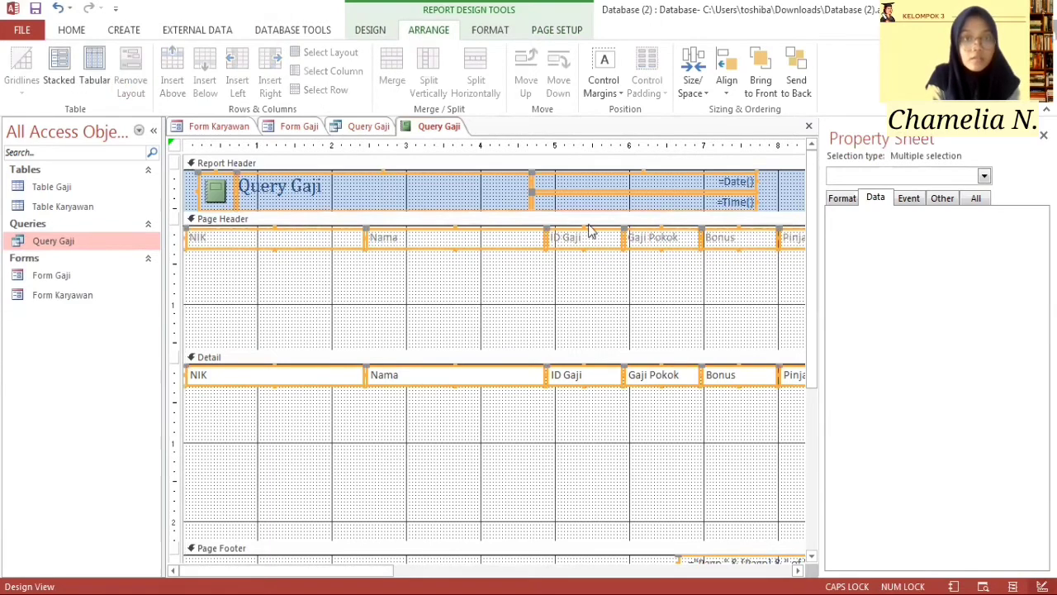
Step: Narrow the title label in the Report Header so that it ends at about the 3-inch mark
left_click(477, 211)
left_click(513, 185)
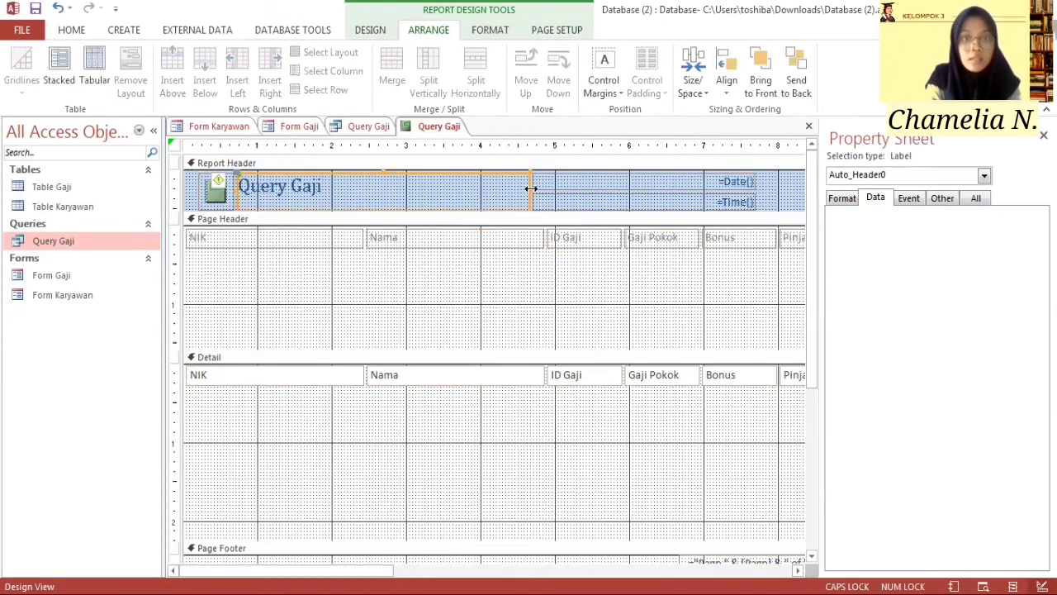
left_click_drag(527, 189, 408, 187)
Step: Group the date and time boxes in a stacked layout, narrow them and place them just beside the title label
left_click(641, 181)
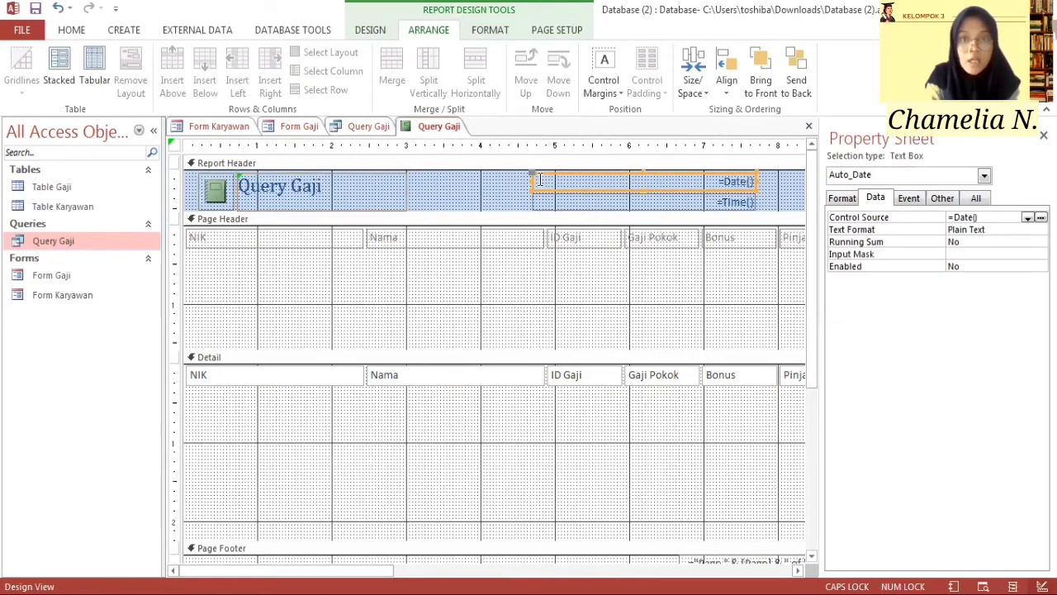
mouse_move(764, 196)
left_mouse_down()
mouse_move(730, 203)
mouse_move(773, 194)
left_mouse_up()
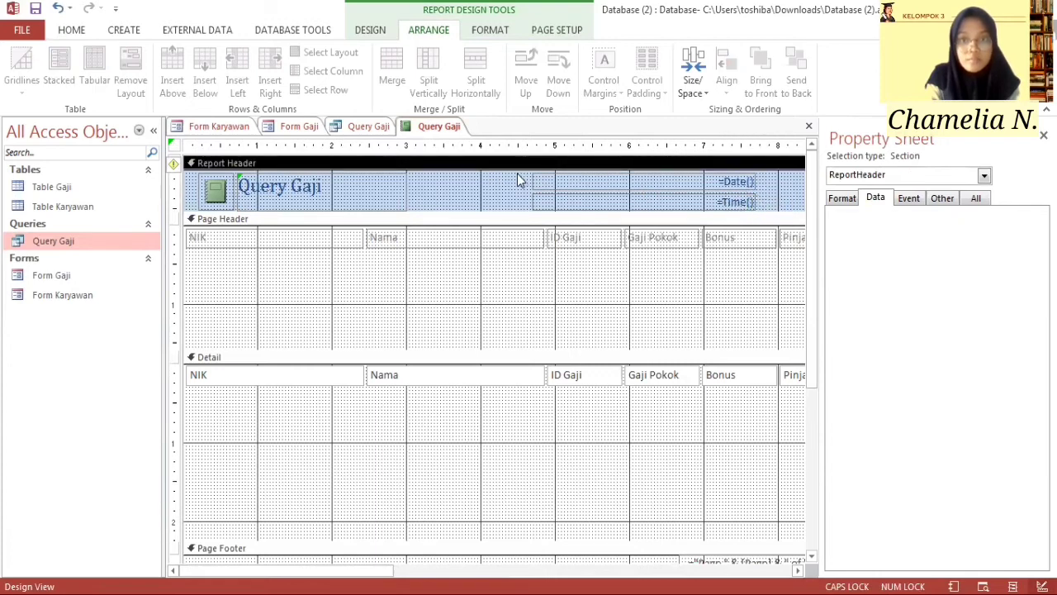
left_click_drag(517, 175, 599, 208)
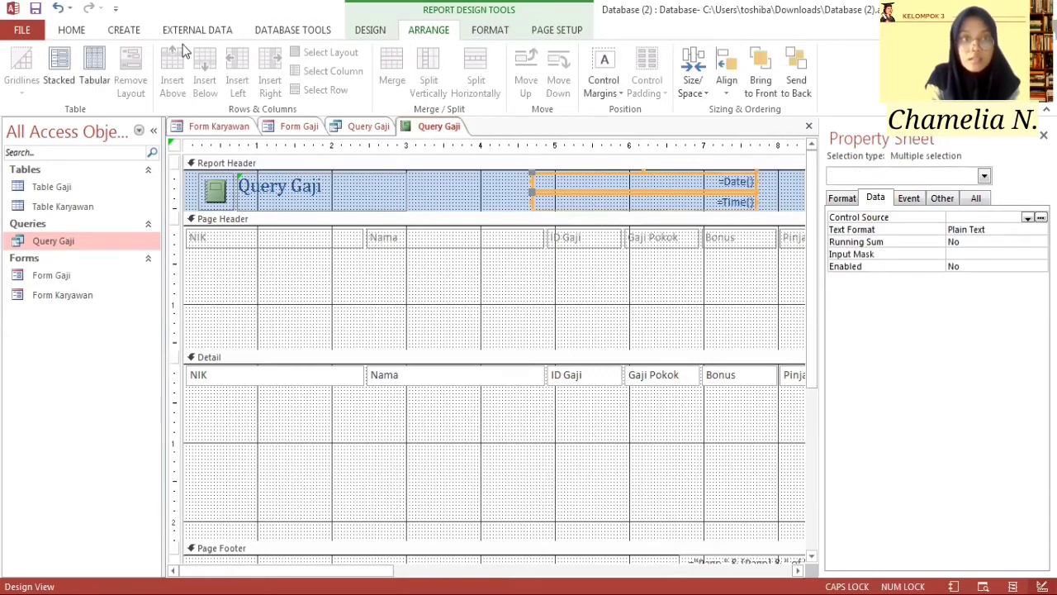
left_click(67, 72)
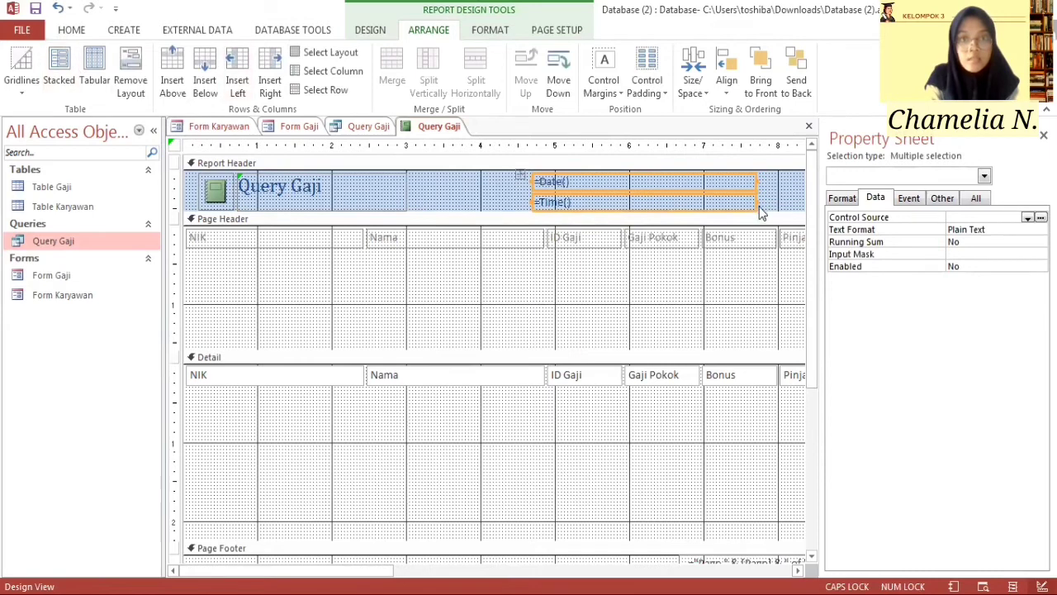
left_click_drag(717, 176, 606, 183)
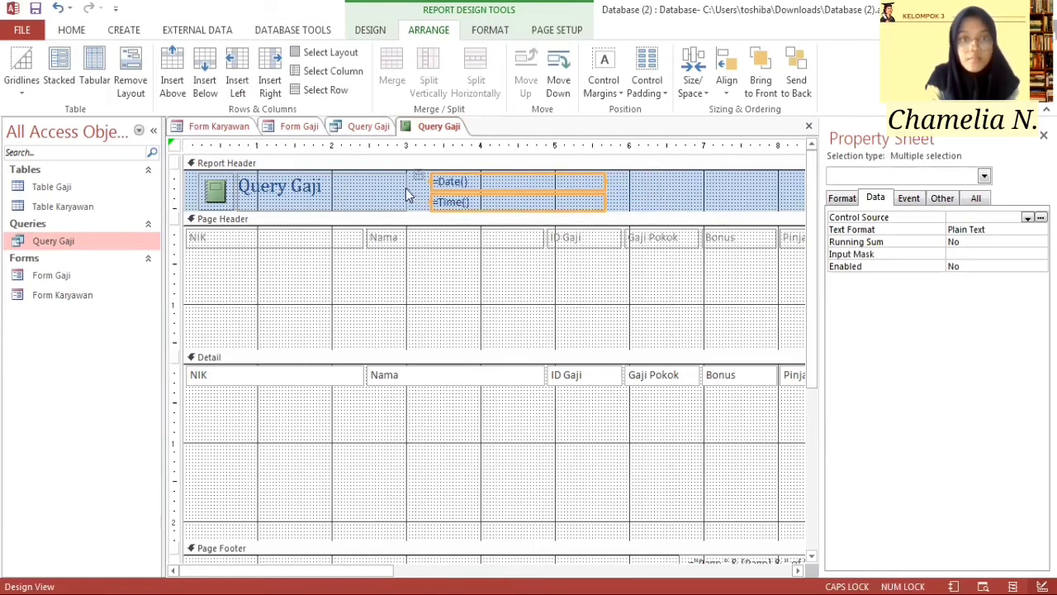
Step: Change the report title text to SLIP GAJI
left_click(342, 194)
left_click(323, 188)
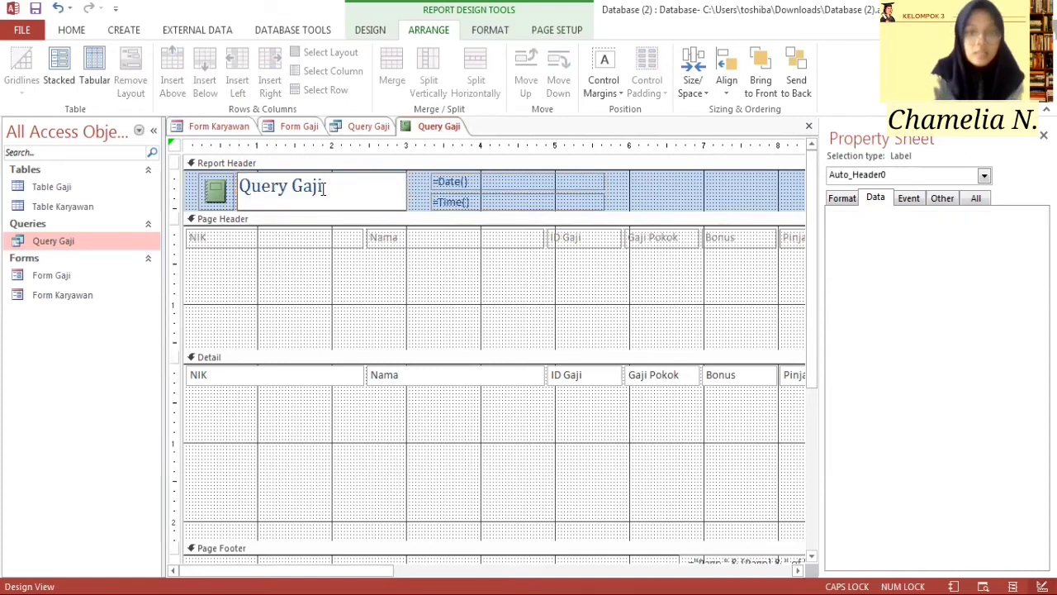
key("BackSpace")
key("BackSpace")
key("BackSpace")
key("BackSpace")
key("BackSpace")
key("BackSpace")
key("BackSpace")
key("BackSpace")
key("BackSpace")
key("BackSpace")
type("SLIP")
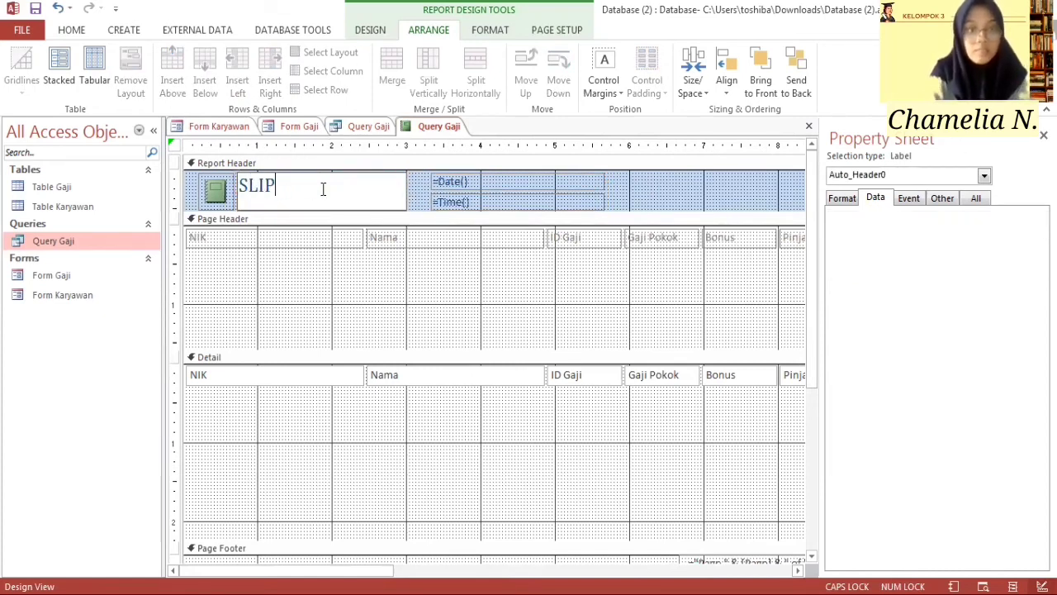
type(" GAJI")
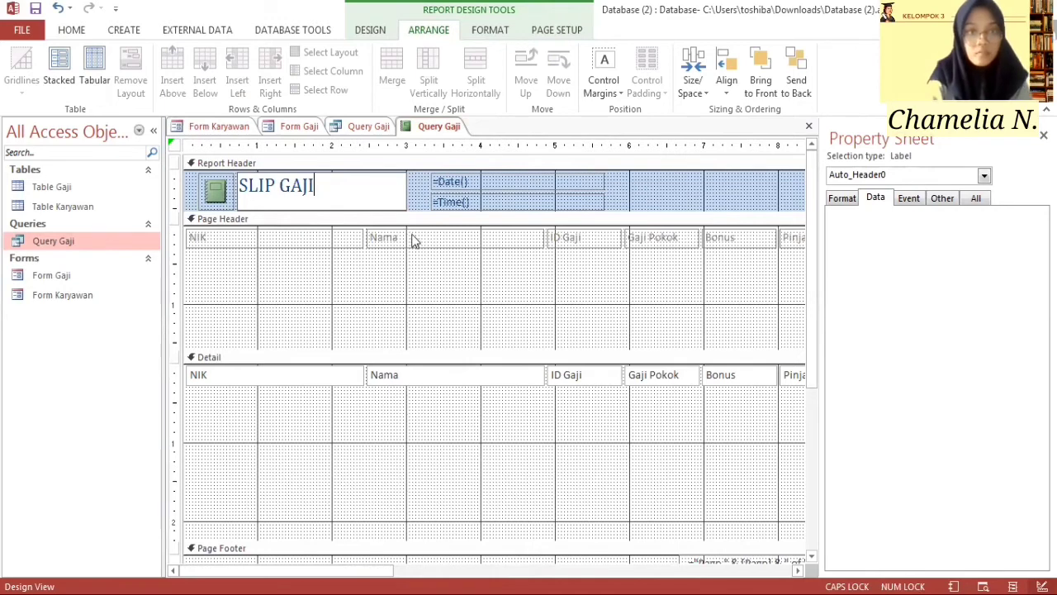
Step: Stack the Nama and ID Gaji labels beneath the NIK label in the Page Header, with ID Gaji widened to match them
left_click(427, 242)
left_click_drag(431, 247, 252, 277)
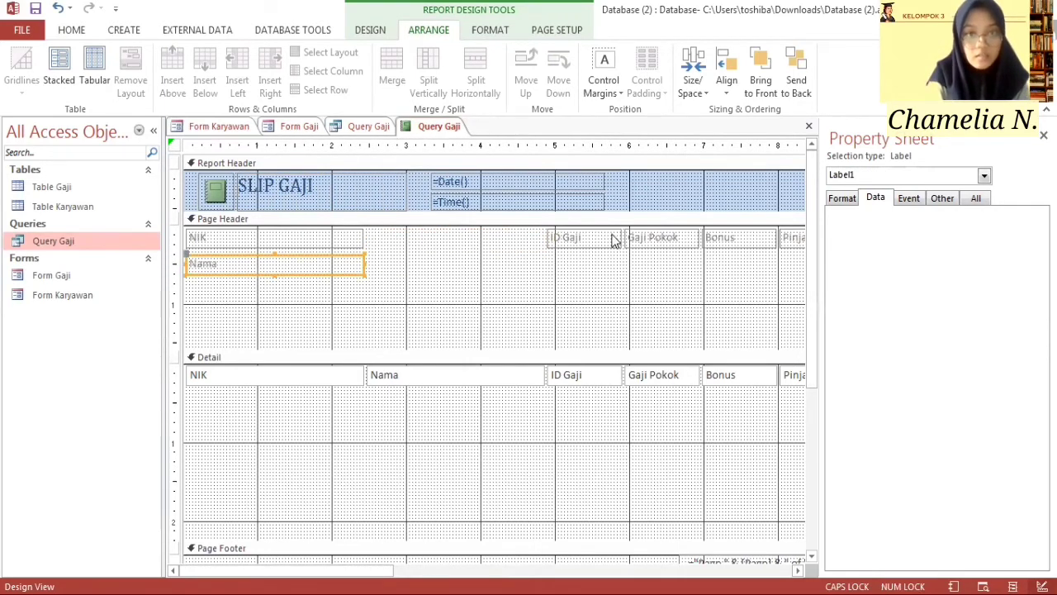
left_click(568, 238)
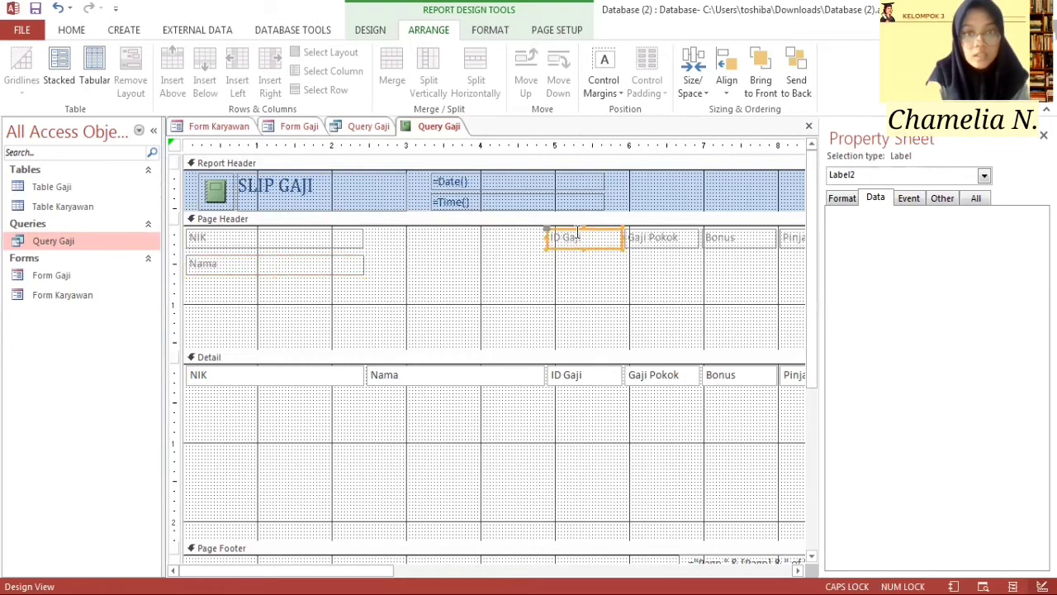
left_click_drag(576, 253, 366, 290)
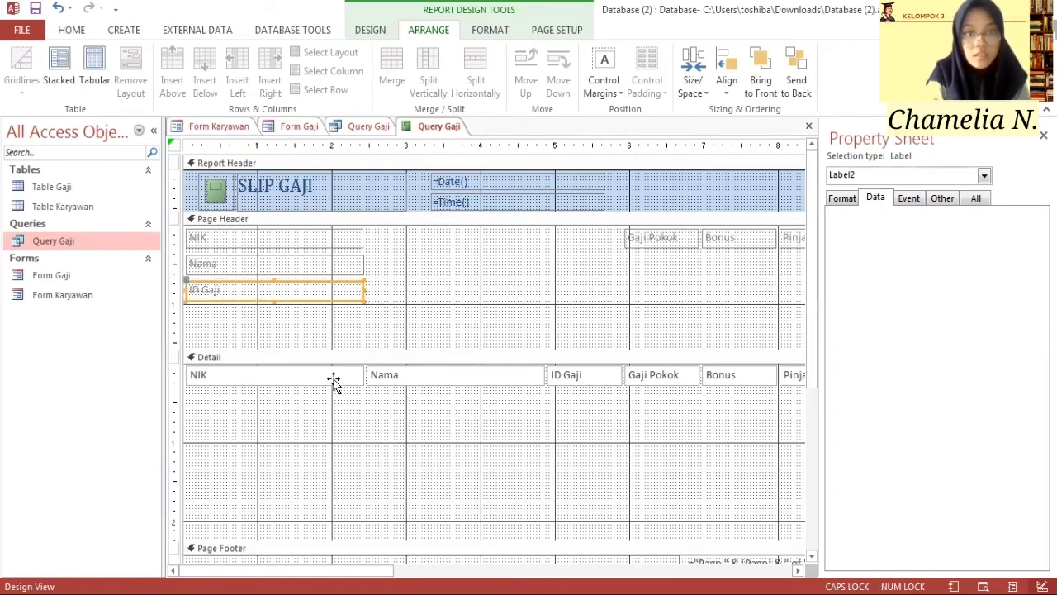
Step: Move the NIK, Nama and ID Gaji text boxes from Detail into the Page Header beside their labels, extending them to about the 5-inch mark
left_click_drag(333, 380, 511, 231)
left_click(451, 382)
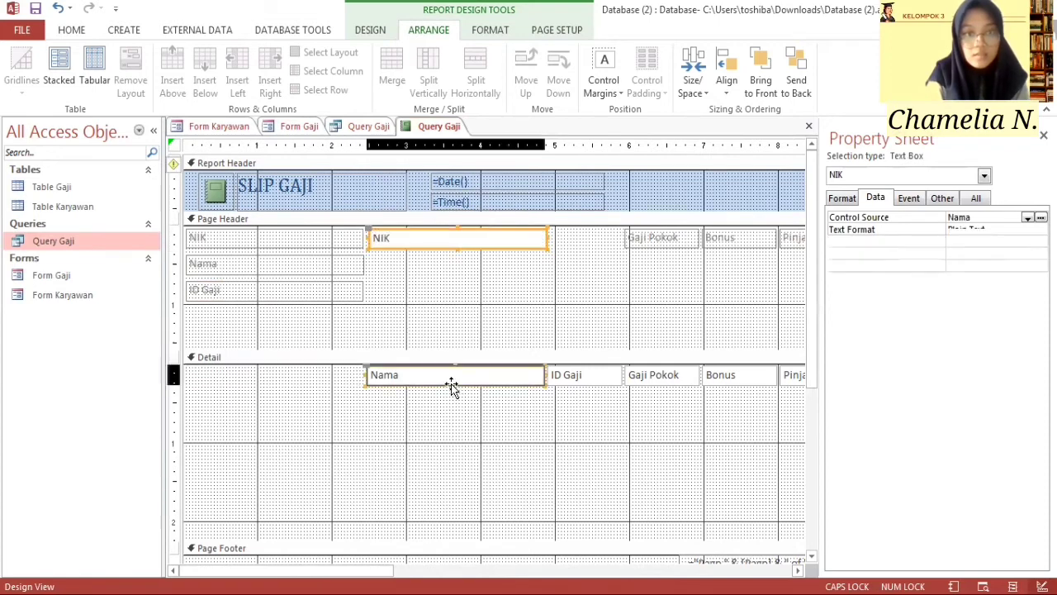
left_click_drag(428, 394, 430, 275)
left_click(606, 384)
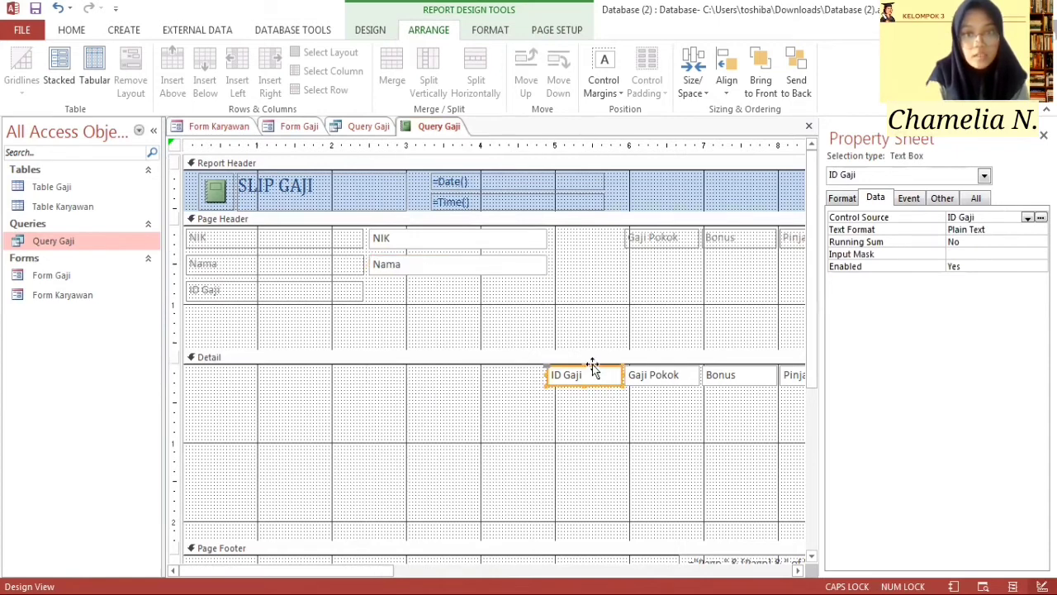
left_click_drag(592, 364, 302, 239)
left_click(545, 264)
Step: Group the NIK label and text box in a tabular layout and place the pair back on the first row of the Page Header
left_click(545, 238)
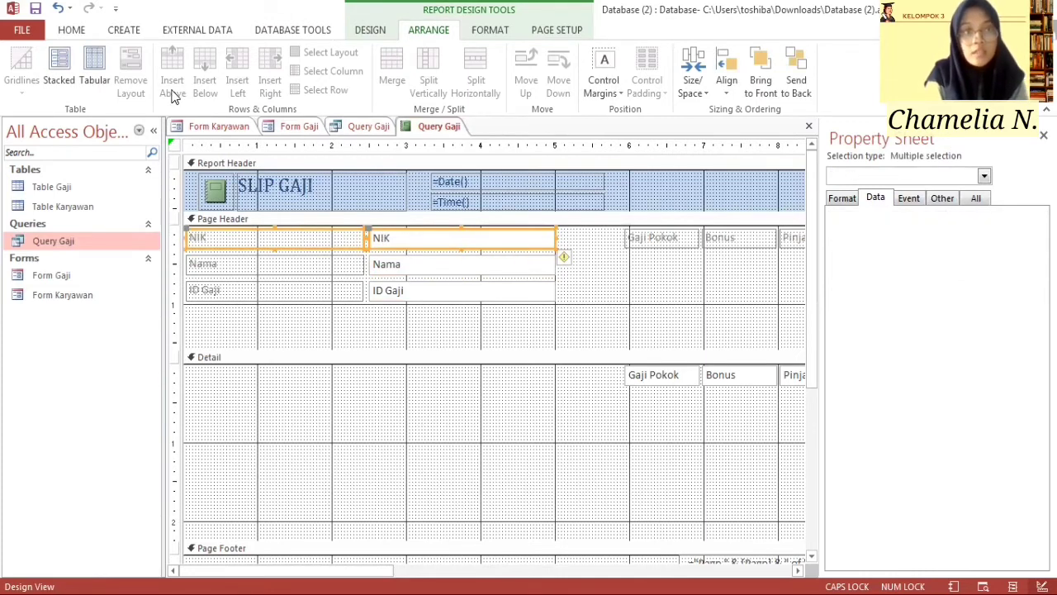
left_click(93, 70)
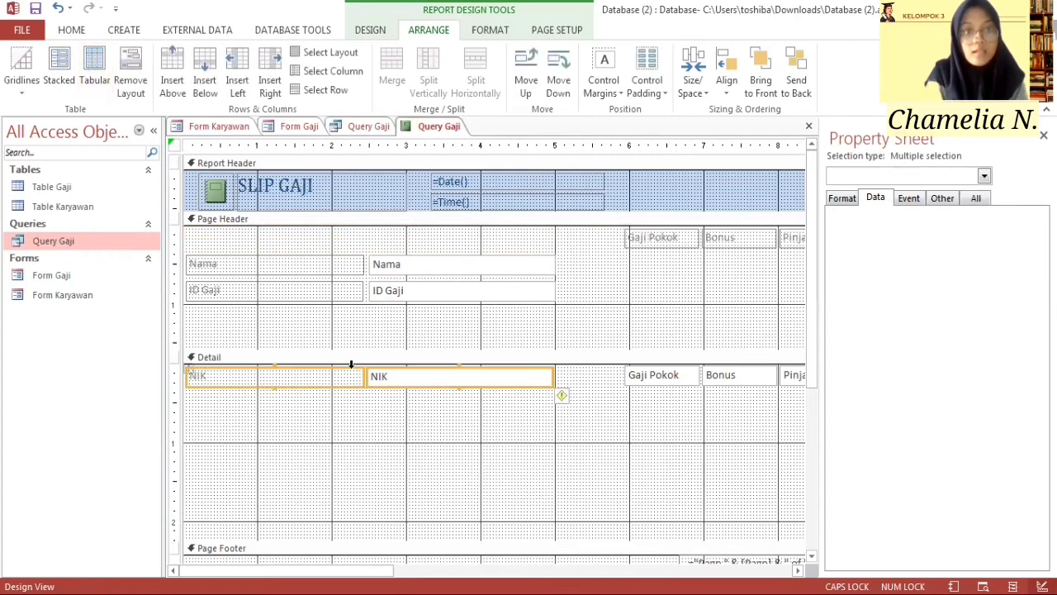
left_click(354, 231)
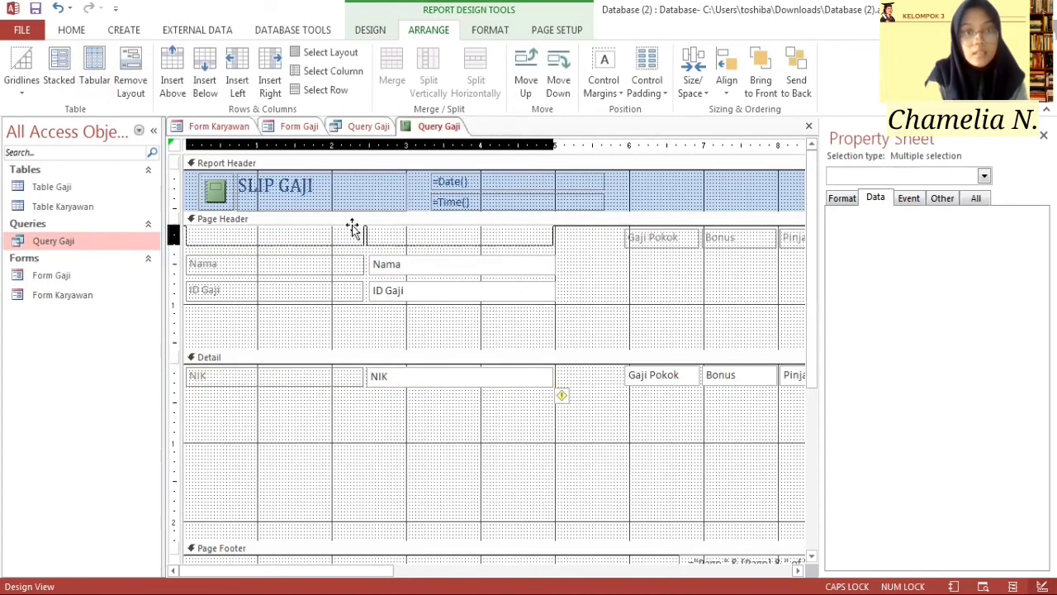
left_click_drag(354, 232, 356, 233)
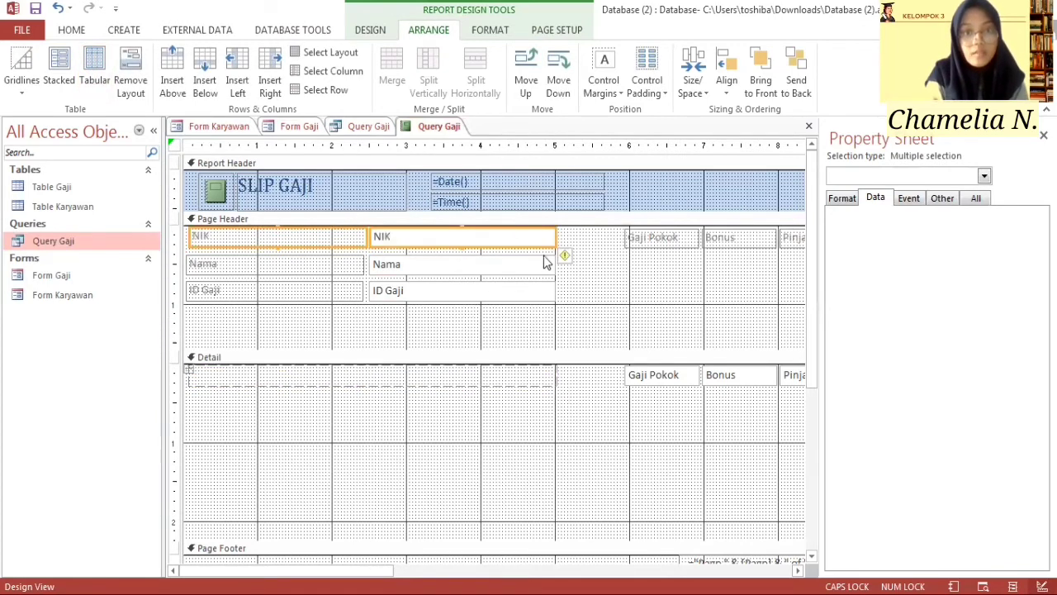
Step: Group the Nama and ID Gaji labels with their text boxes in tabular layouts and stack both pairs beneath NIK in the Page Header
left_click_drag(570, 271, 385, 253)
left_click_drag(553, 288, 307, 302)
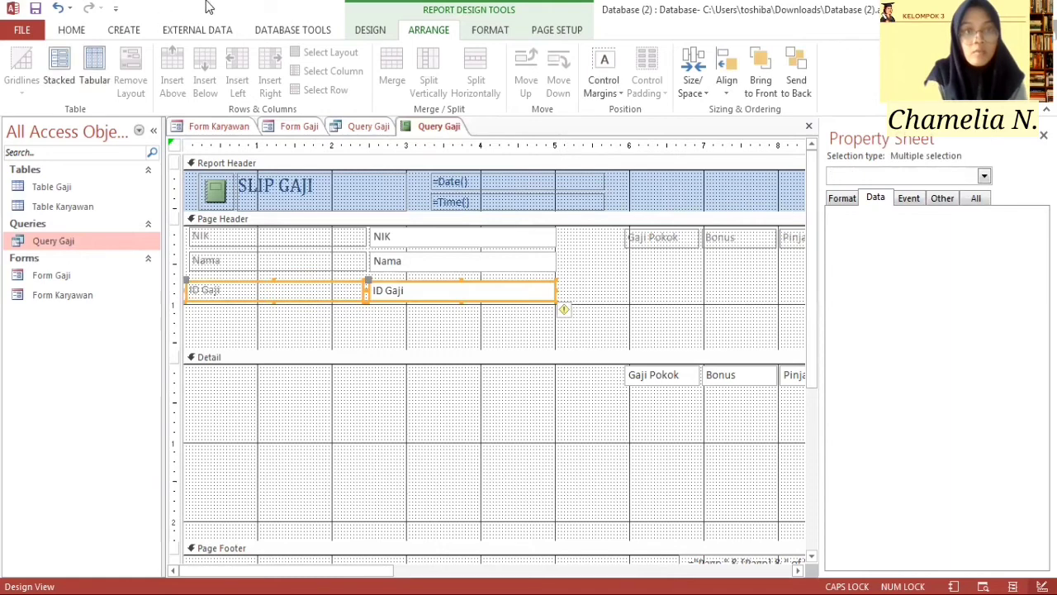
left_click(95, 73)
left_click_drag(361, 427, 380, 278)
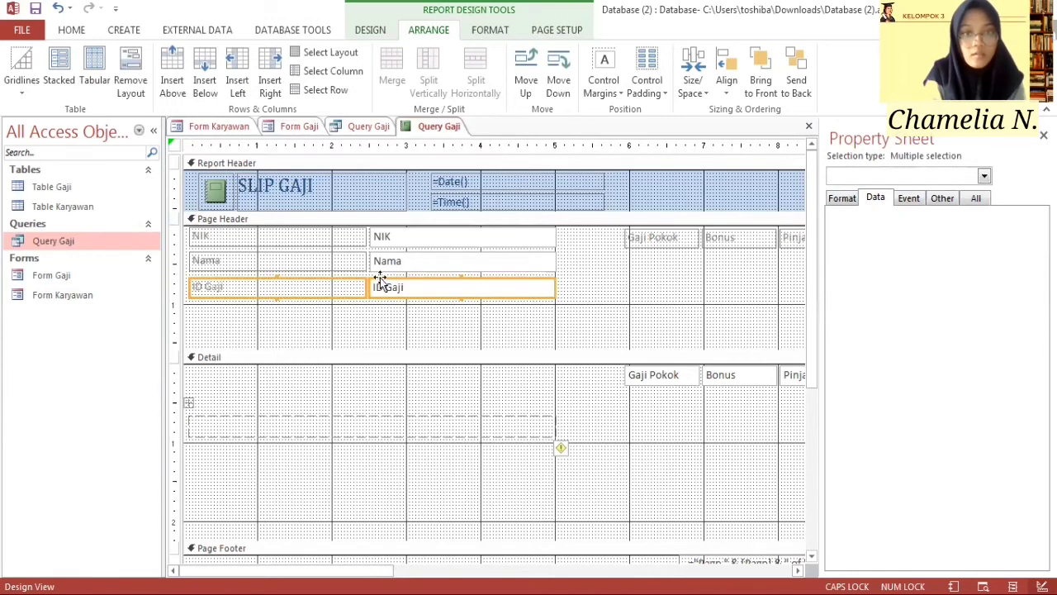
Step: Place the Gaji Pokok label and text box side by side at the start of the Detail section and widen both
left_click(675, 232)
left_click_drag(675, 231, 233, 377)
left_click(667, 385)
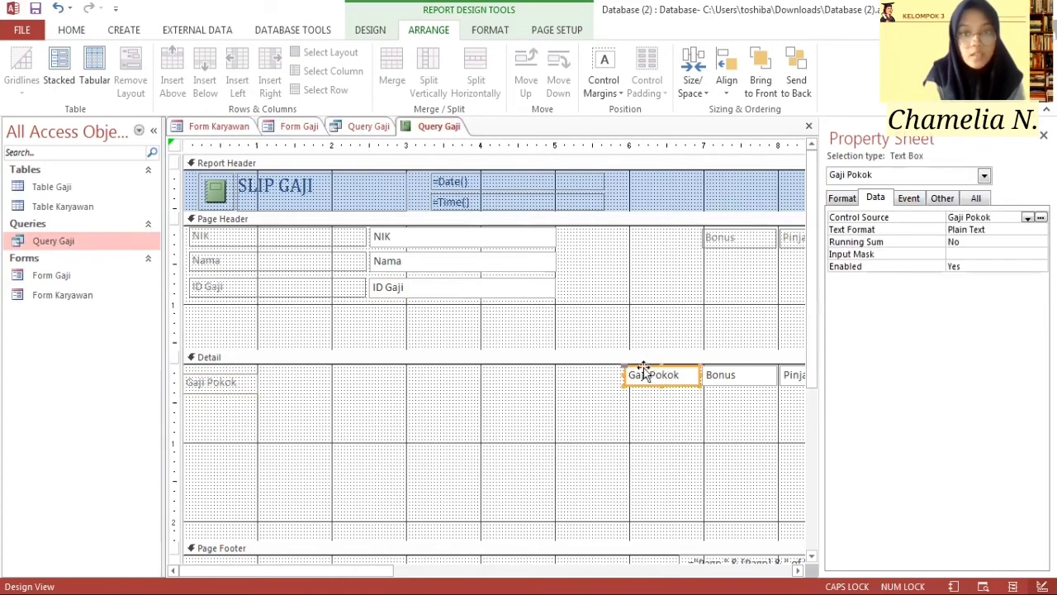
left_click_drag(644, 369, 407, 380)
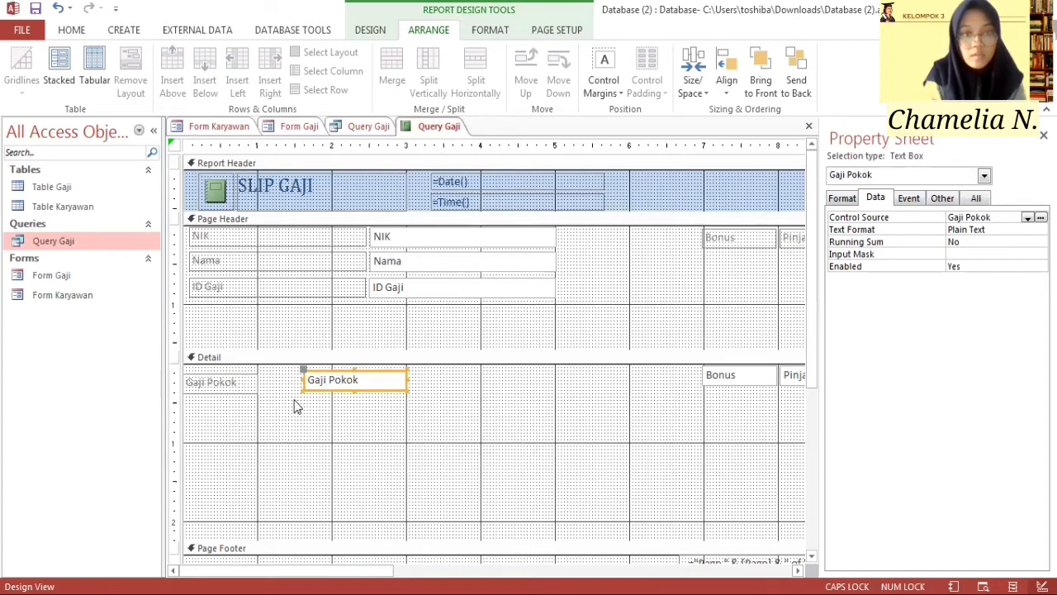
left_click(252, 382)
left_click_drag(258, 382, 279, 378)
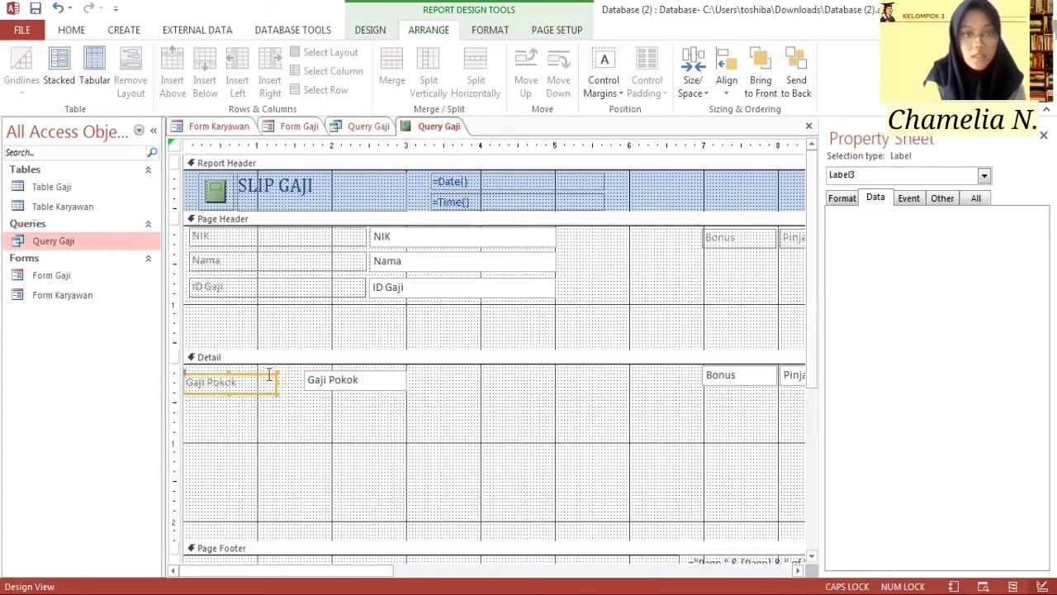
Step: Place the Bonus label and text box beneath Gaji Pokok in the Detail section, matching the widths of that row
left_click(719, 377)
left_click_drag(681, 371, 608, 419)
left_click(730, 382)
left_click_drag(735, 384, 338, 421)
left_click(739, 239)
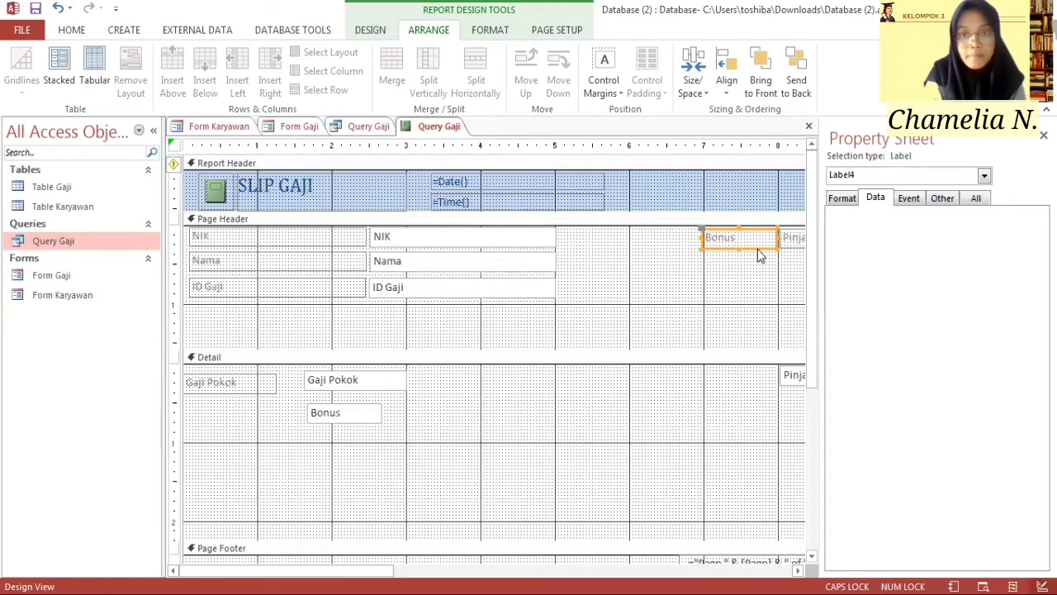
left_click_drag(756, 252, 237, 415)
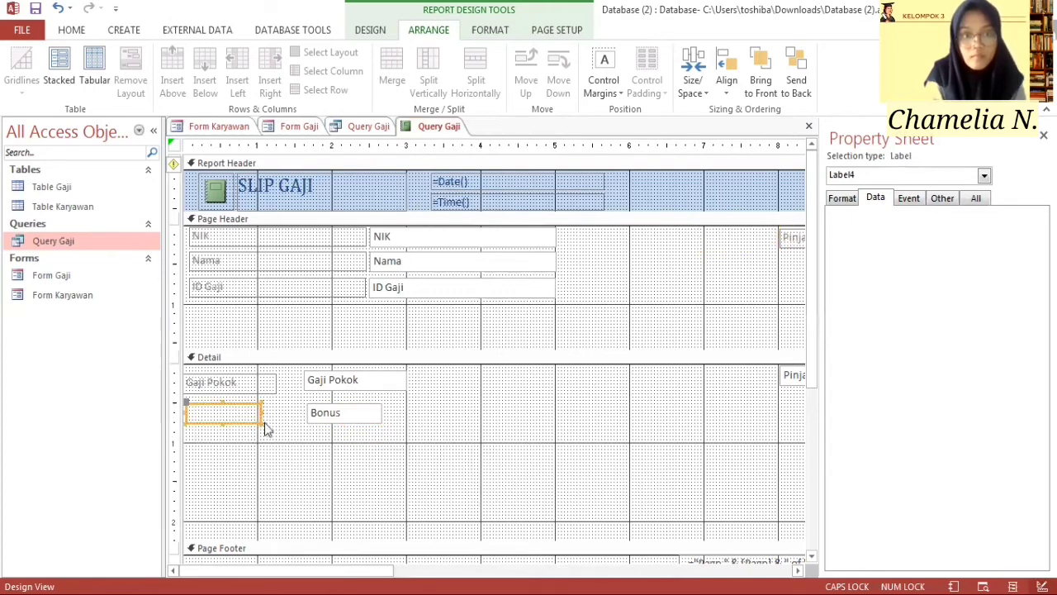
left_click(380, 412)
left_click_drag(380, 412, 405, 412)
left_click_drag(308, 412, 303, 411)
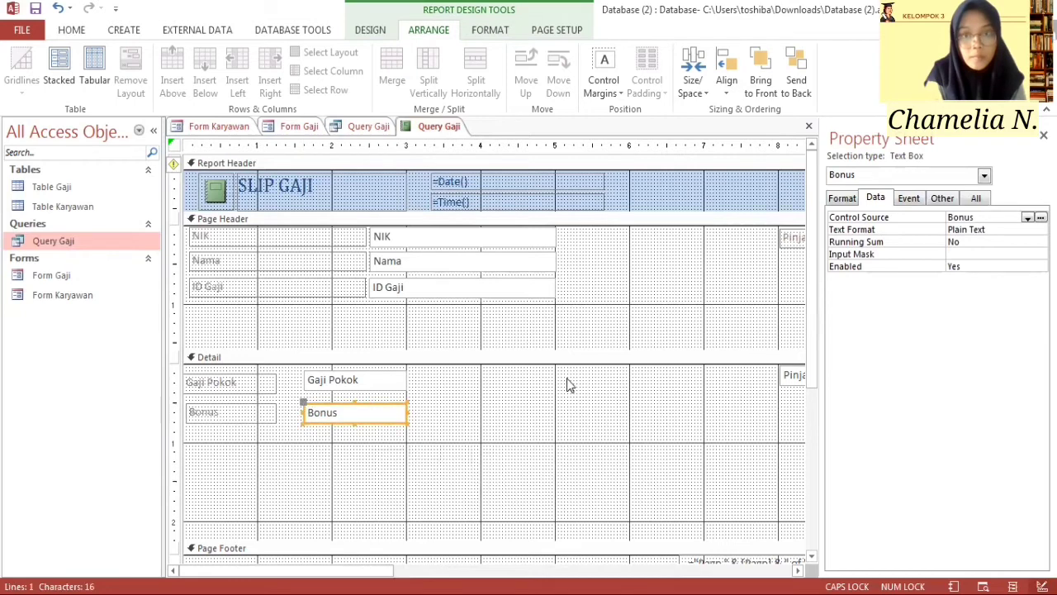
Step: Place the Pinjaman label and text box beneath Bonus in the Detail section and widen both to match the rows above
left_click(789, 242)
left_click_drag(790, 243, 193, 446)
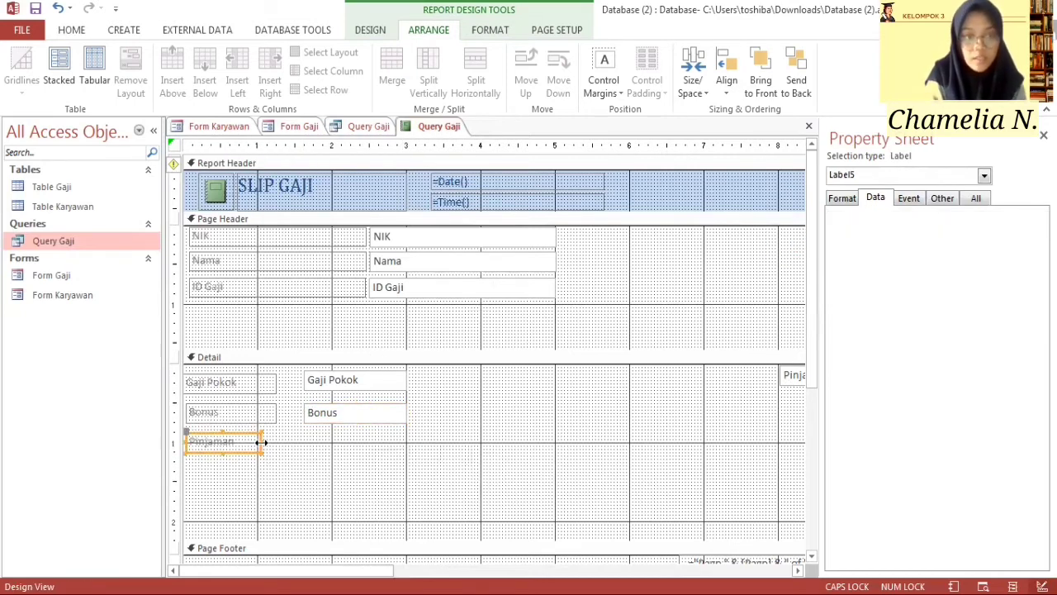
left_click_drag(261, 443, 276, 443)
left_click(780, 374)
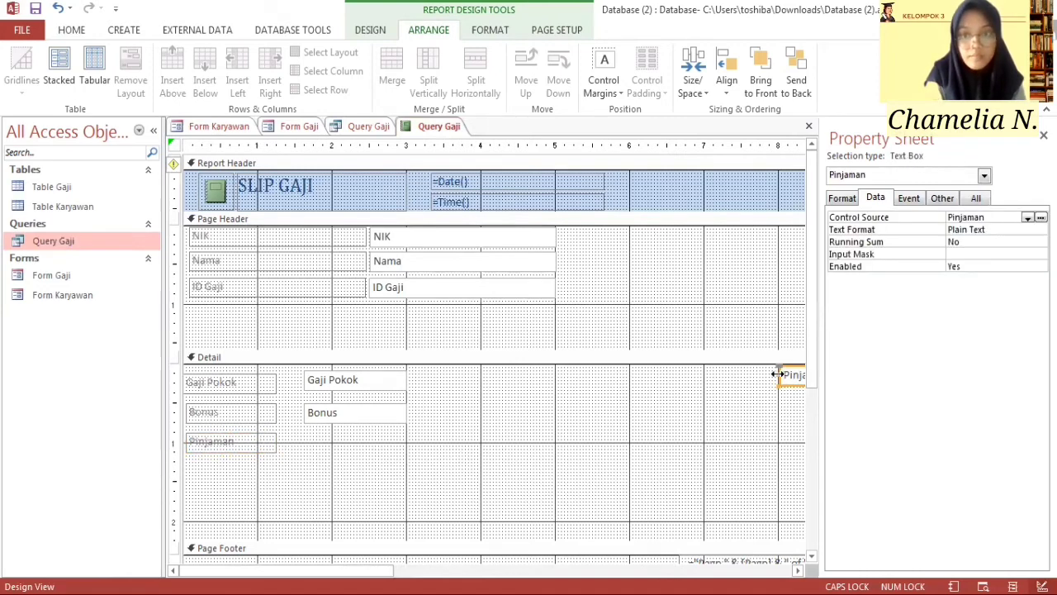
left_click_drag(792, 377, 406, 446)
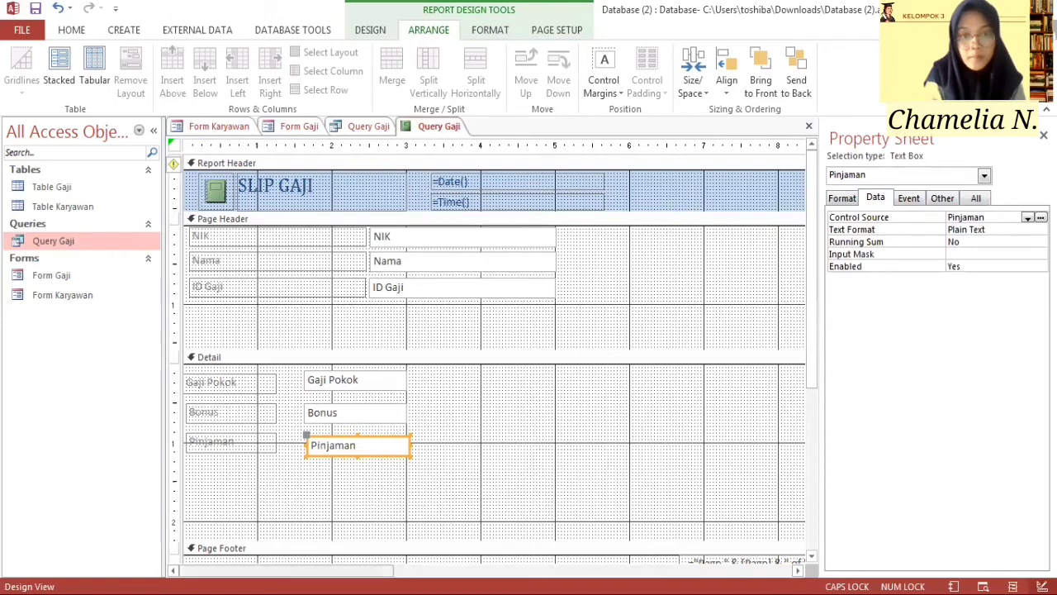
Step: Place the Gaji Bersih label and text box beneath Pinjaman in the Detail section, with the text box ending at about the 3-inch mark
scroll(779, 163, "right", 3)
left_click(753, 243)
left_click_drag(739, 248, 275, 471)
left_click_drag(281, 571, 549, 570)
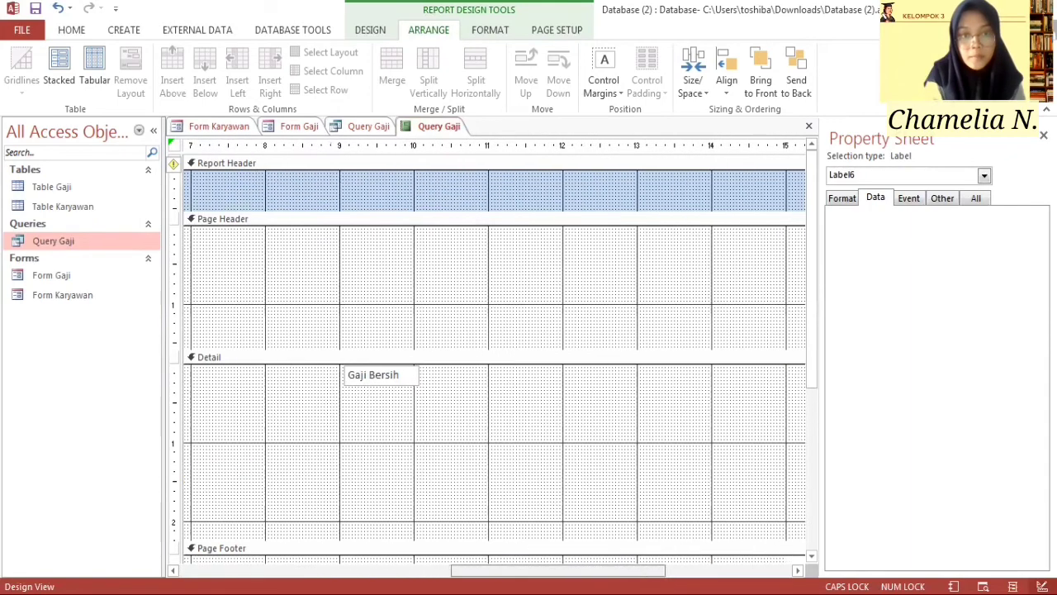
left_click(360, 389)
left_click(358, 381)
left_click_drag(356, 382, 159, 534)
left_click_drag(96, 485, 319, 479)
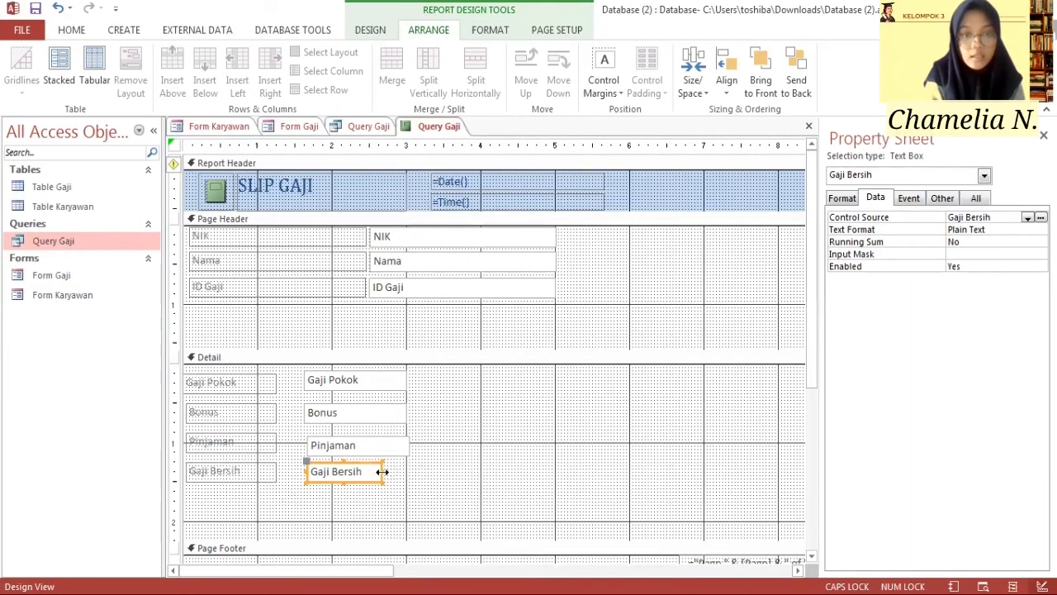
left_click_drag(382, 471, 407, 471)
Step: Group the Gaji Pokok and Bonus labels with their text boxes in tabular layouts, shifting each pair slightly inward so they line up
left_click_drag(418, 388, 254, 389)
left_click(96, 83)
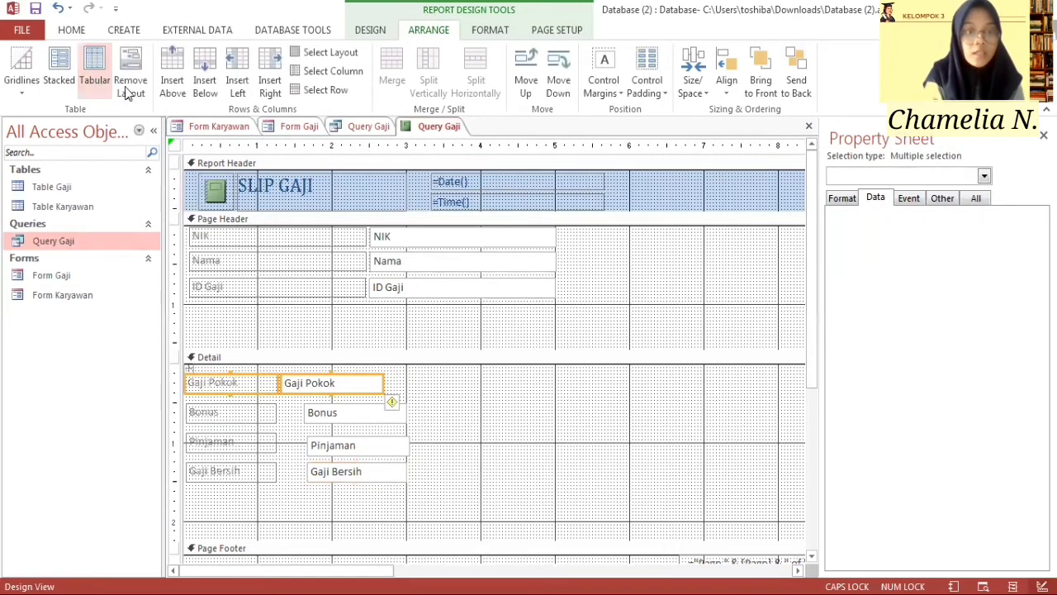
left_click_drag(291, 372, 302, 378)
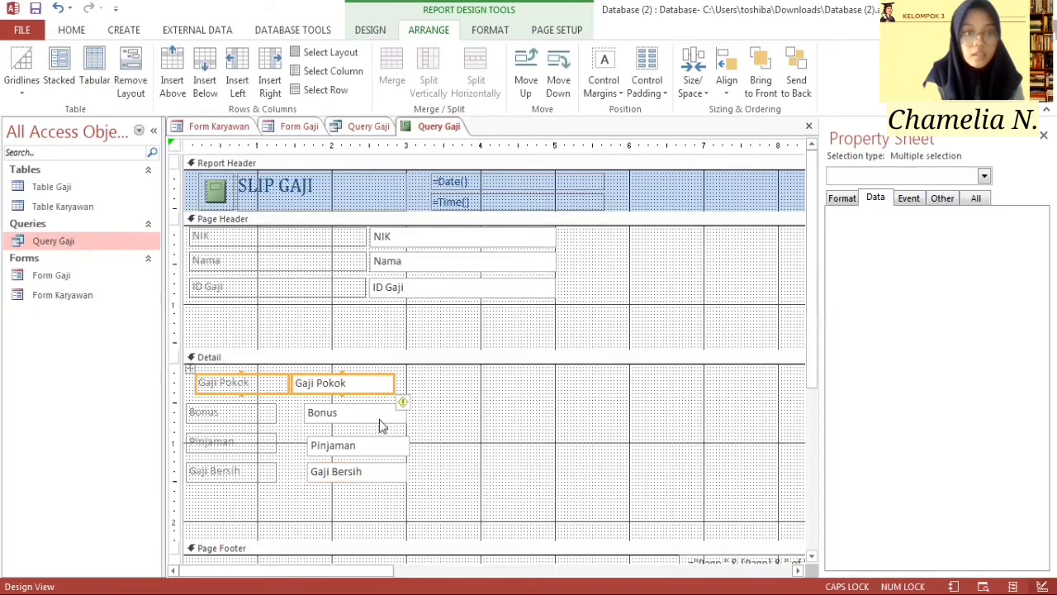
left_click_drag(440, 403, 186, 427)
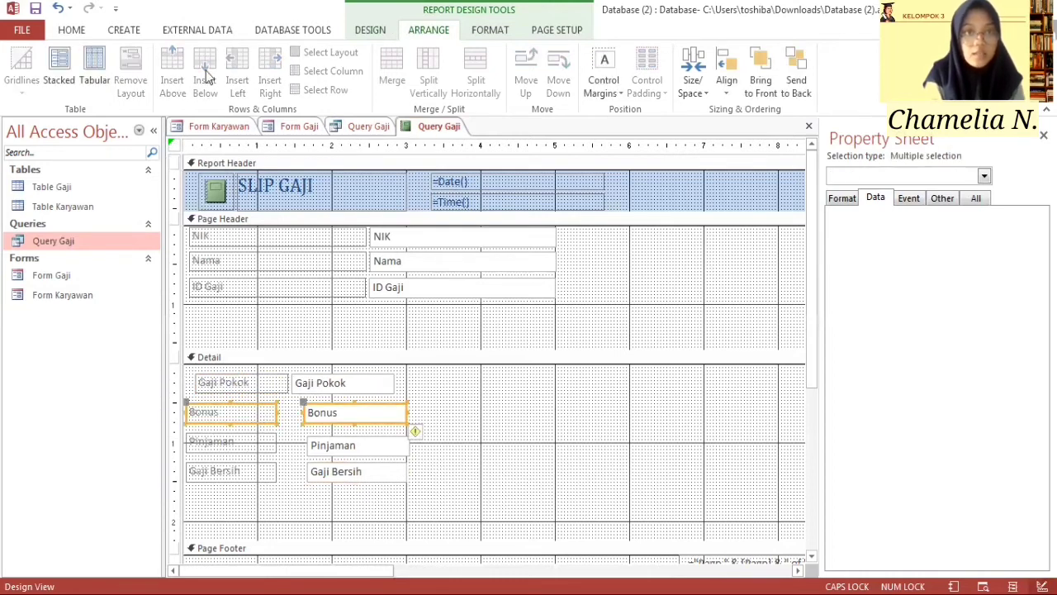
left_click(103, 67)
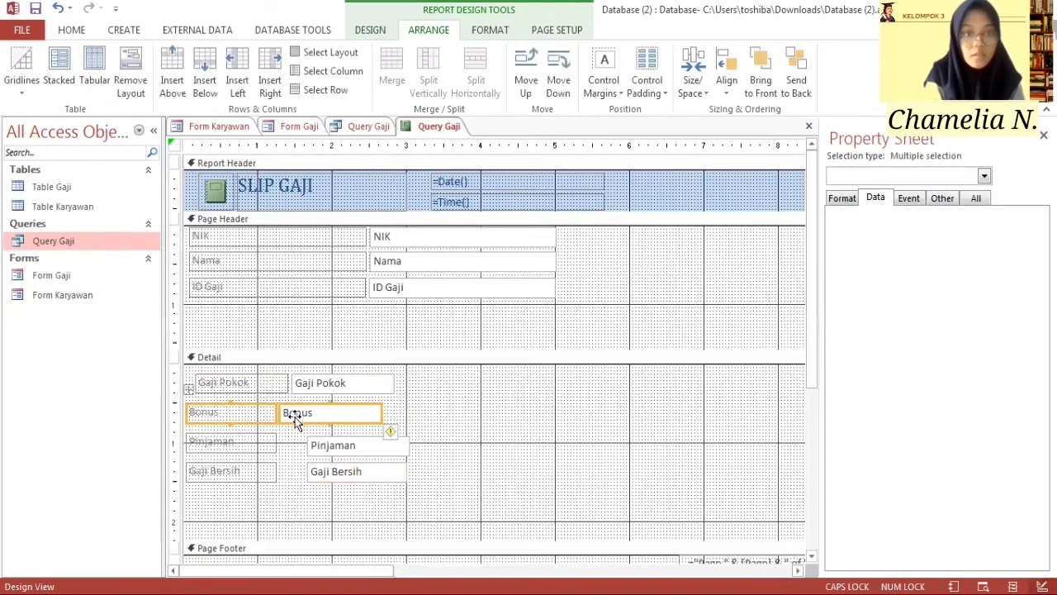
left_click_drag(295, 407, 307, 406)
Step: Group the Pinjaman and Gaji Bersih pairs in tabular layouts, placing Pinjaman under Bonus and Gaji Bersih slightly lower with a gap
left_click_drag(410, 447, 257, 459)
left_click(94, 68)
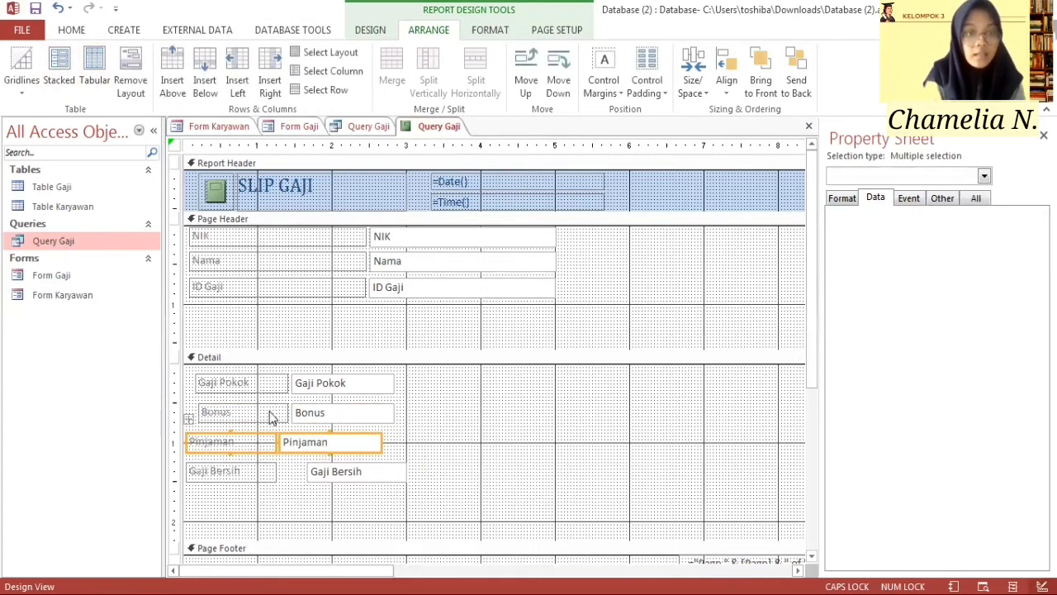
left_click_drag(291, 434, 303, 432)
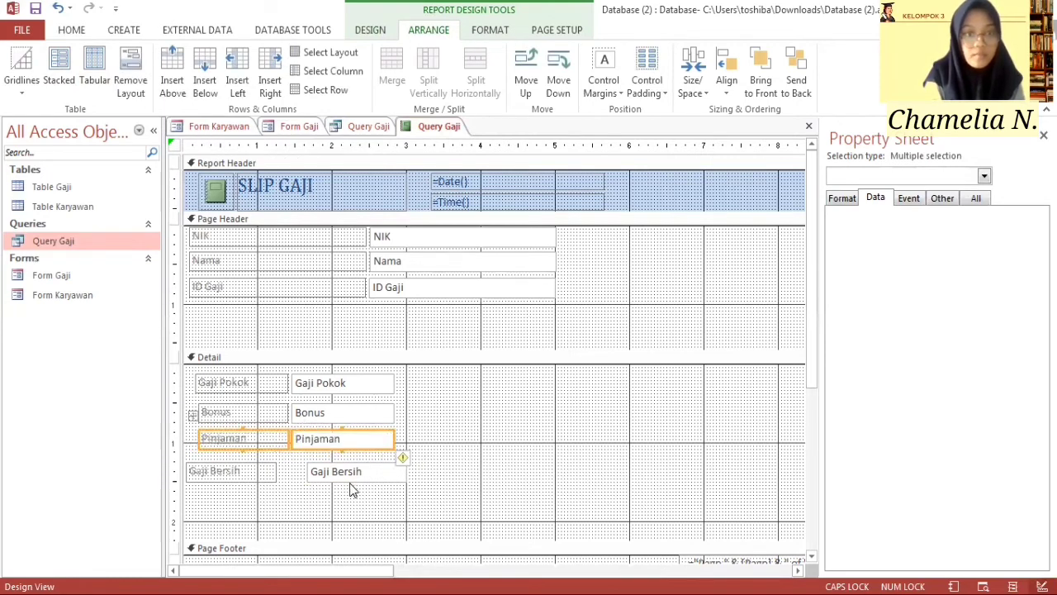
left_click_drag(384, 495, 313, 481)
left_click(106, 83)
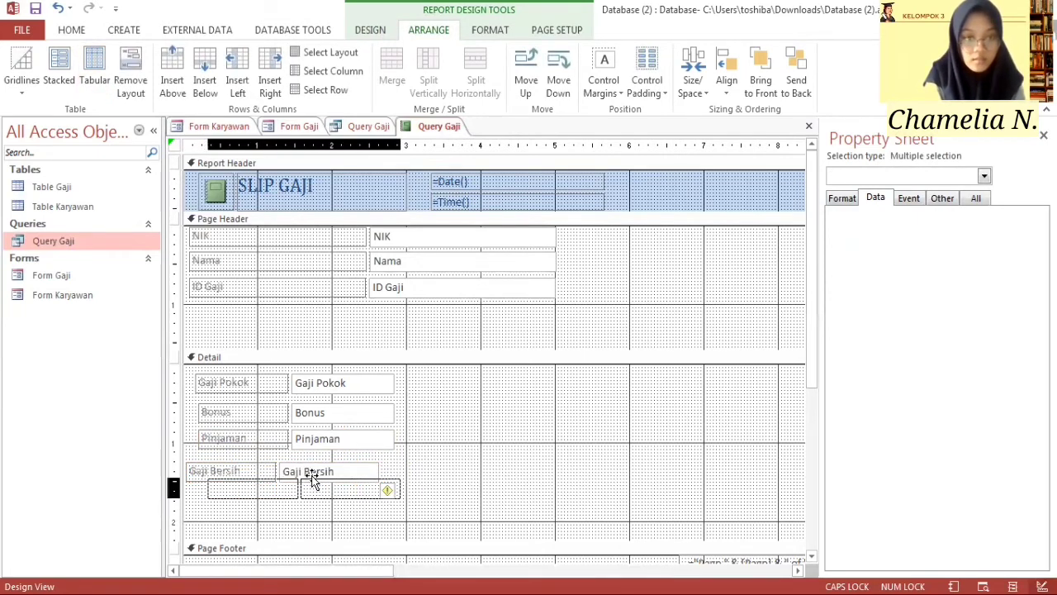
left_click(524, 416)
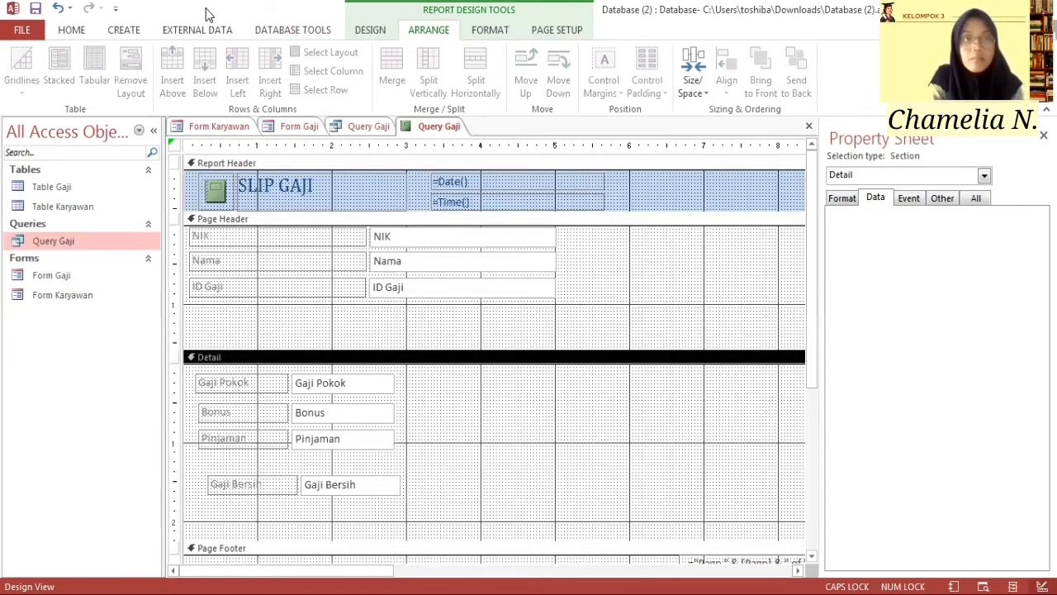
Step: Draw a horizontal line about 5 inches long beneath the ID Gaji row in the Page Header
left_click(392, 34)
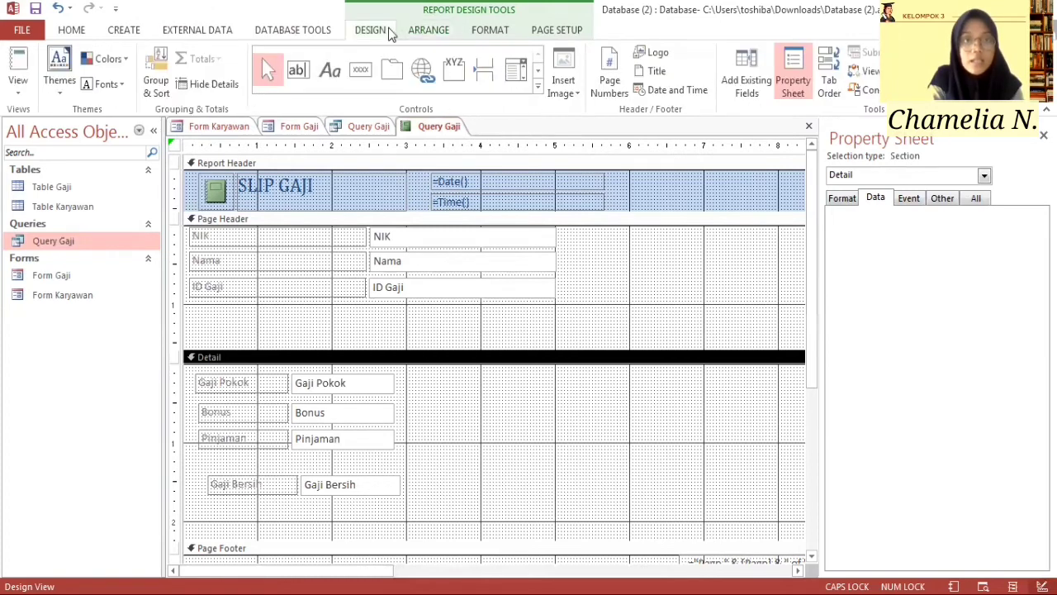
left_click(538, 86)
left_click(299, 93)
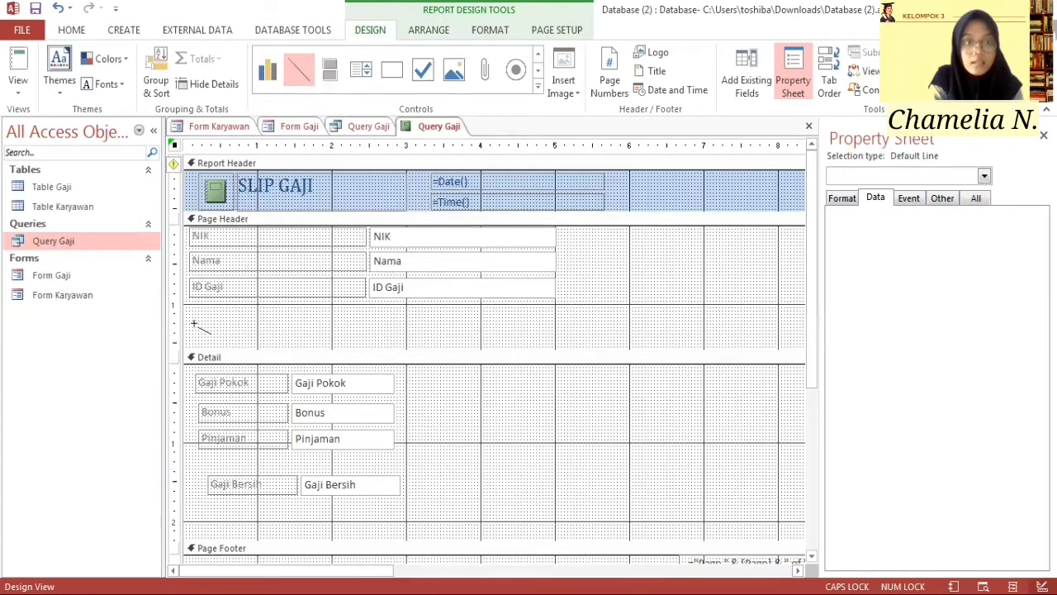
left_click_drag(195, 324, 562, 323)
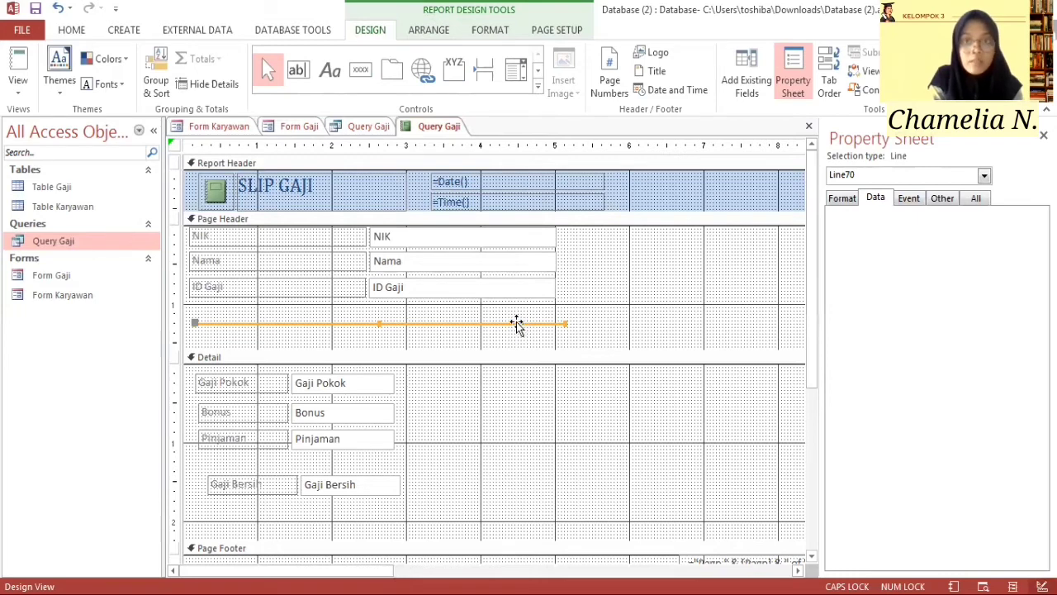
Step: Give the horizontal line in the Page Header a thicker outline
left_click(475, 31)
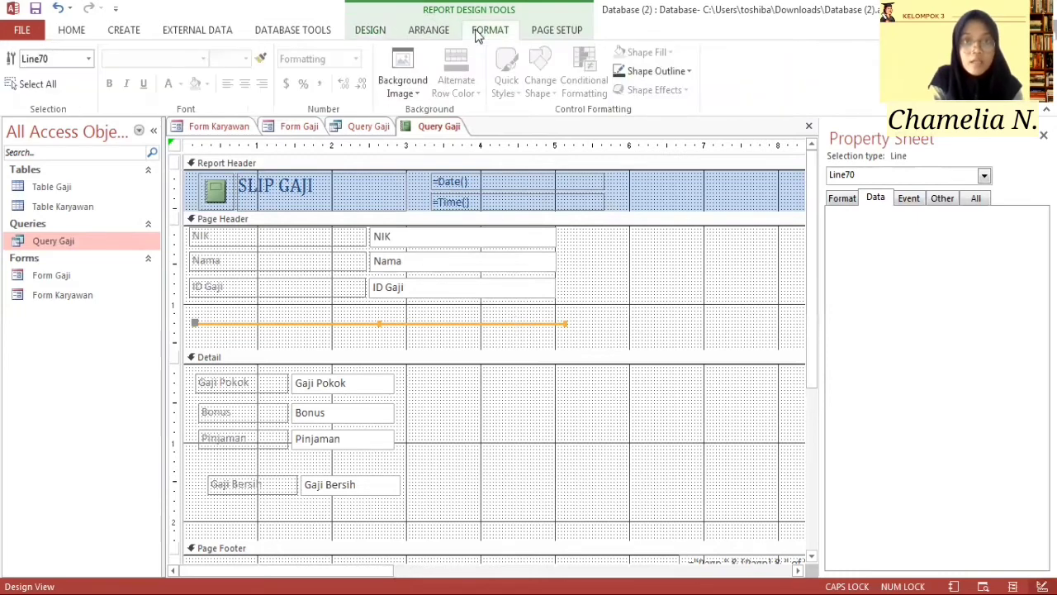
left_click(668, 70)
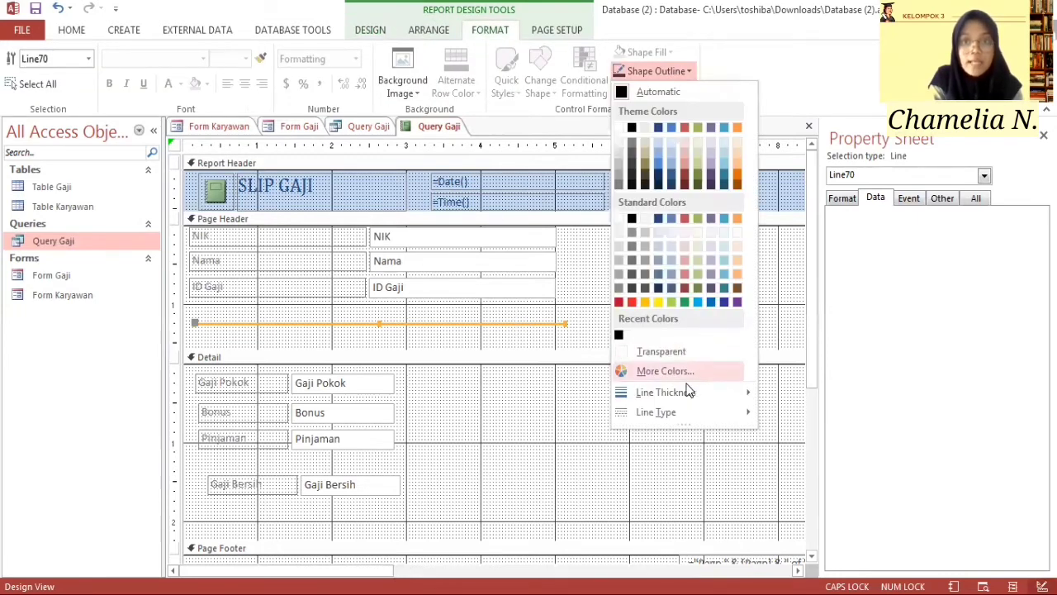
mouse_move(691, 393)
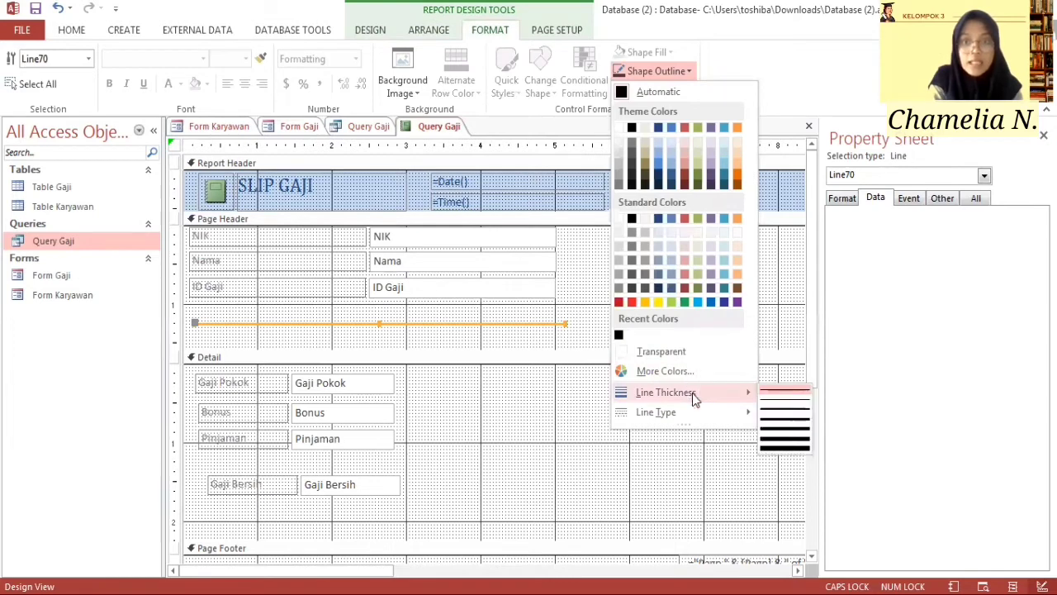
left_click(786, 414)
left_click(453, 334)
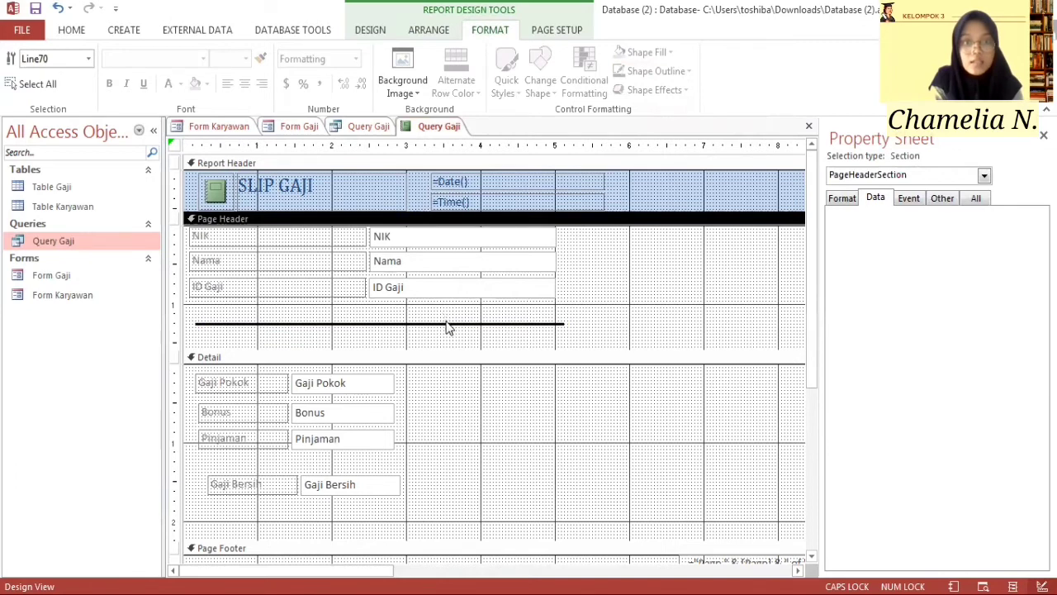
Step: Copy the thick Page Header line into the Detail section and place it between the Pinjaman and Gaji Bersih rows
right_click(449, 323)
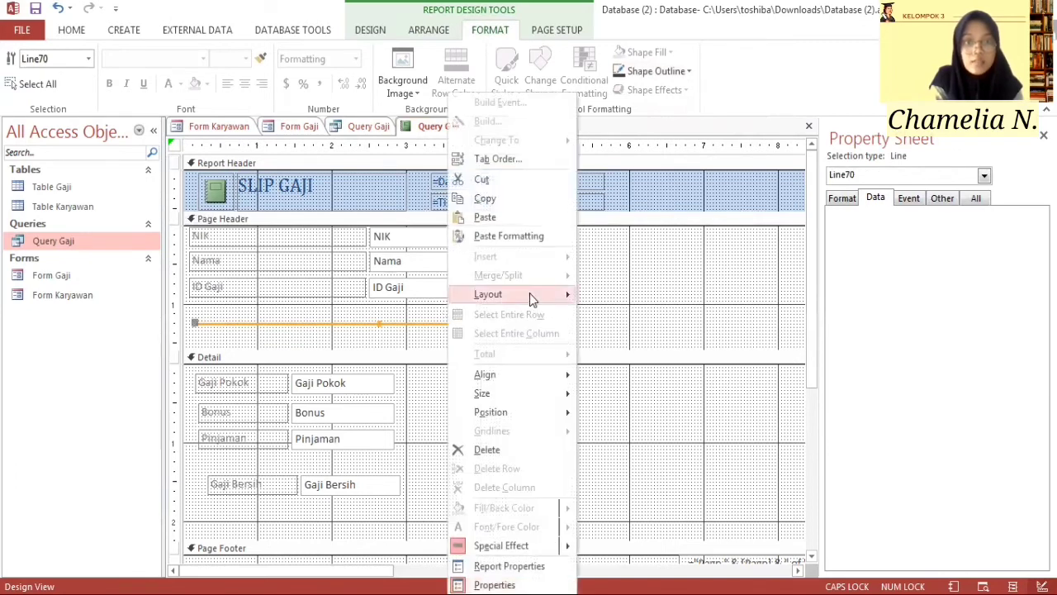
left_click(487, 199)
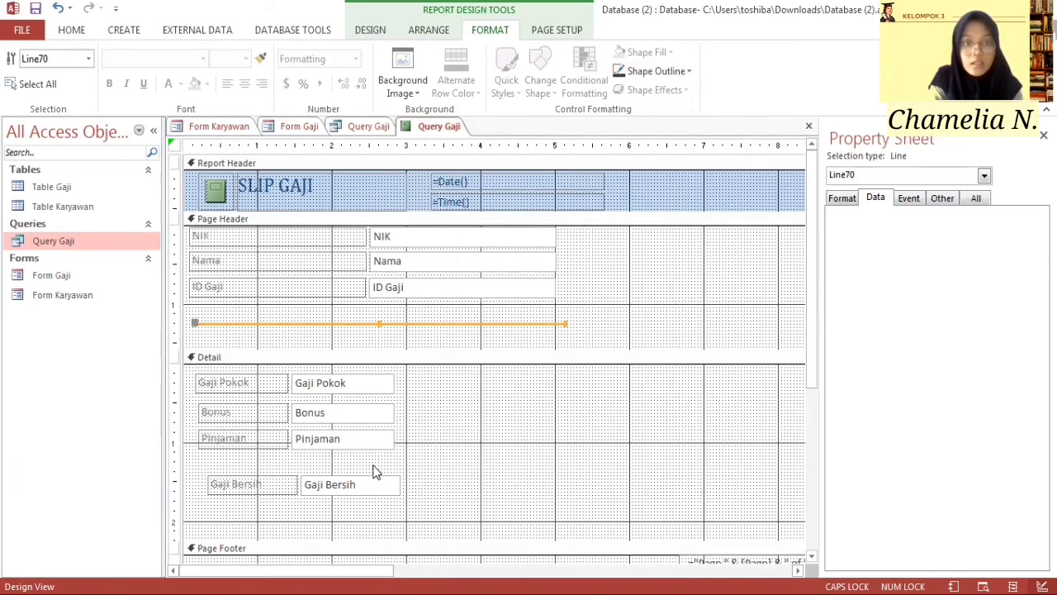
right_click(518, 474)
left_click(558, 287)
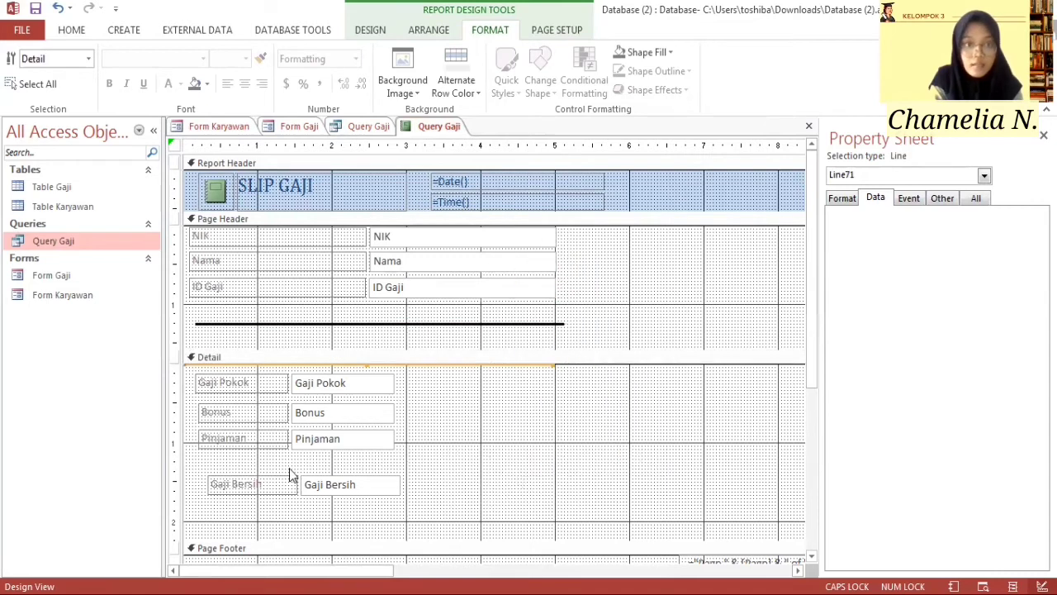
left_click_drag(323, 366, 335, 469)
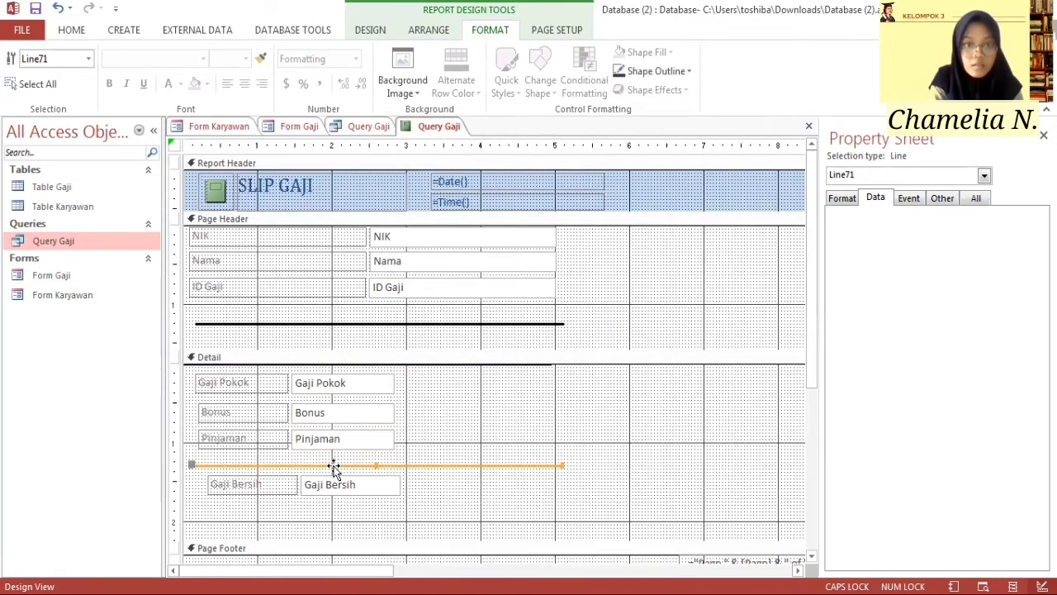
left_click(711, 464)
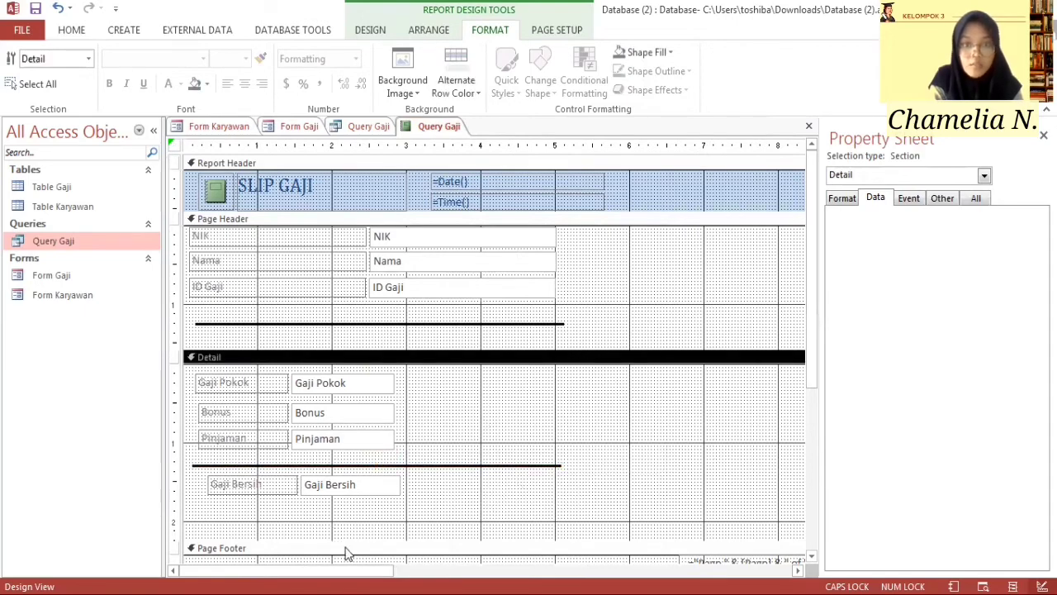
Step: Delete the =Sum([Pinjaman]) total text box from the Report Footer
left_click_drag(351, 571, 573, 571)
left_click_drag(810, 357, 810, 413)
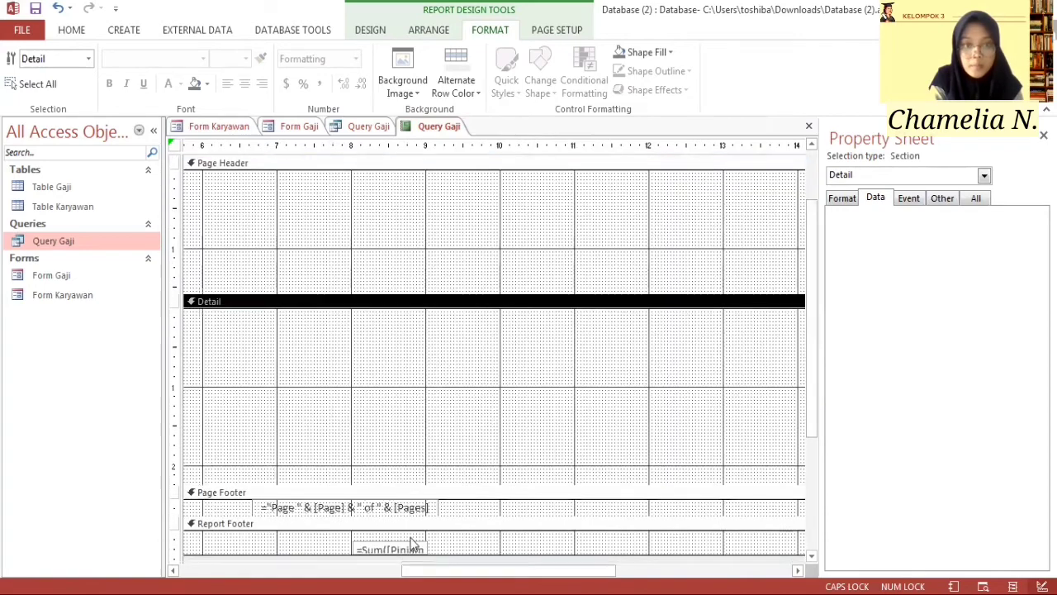
left_click(405, 541)
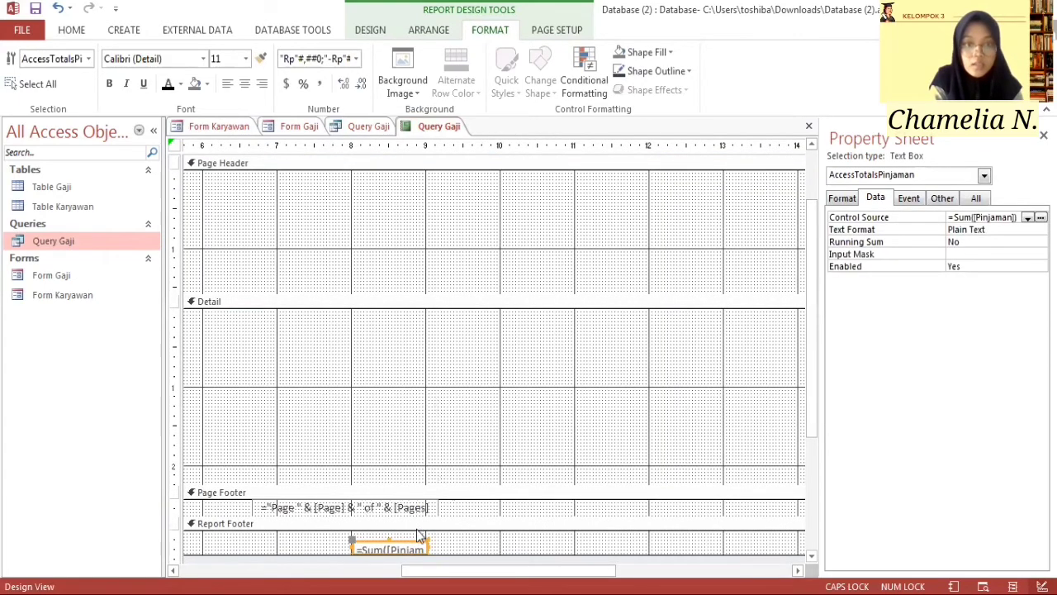
right_click(408, 541)
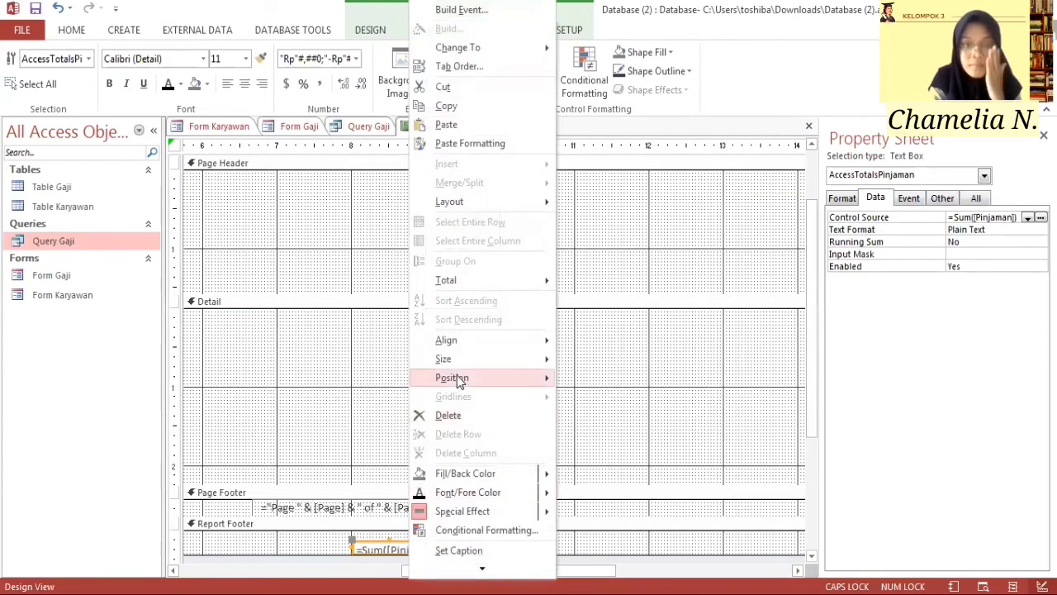
left_click(679, 283)
Step: Move the page-number text box inward to about the 3-inch mark and narrow the report to about 6 inches
left_click(418, 507)
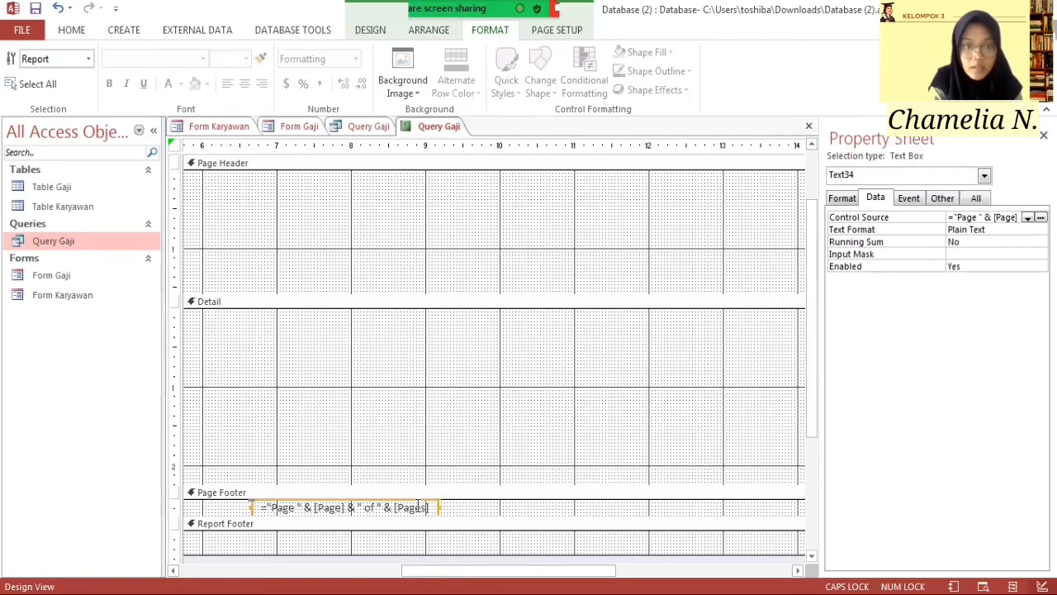
left_click_drag(403, 499, 437, 491)
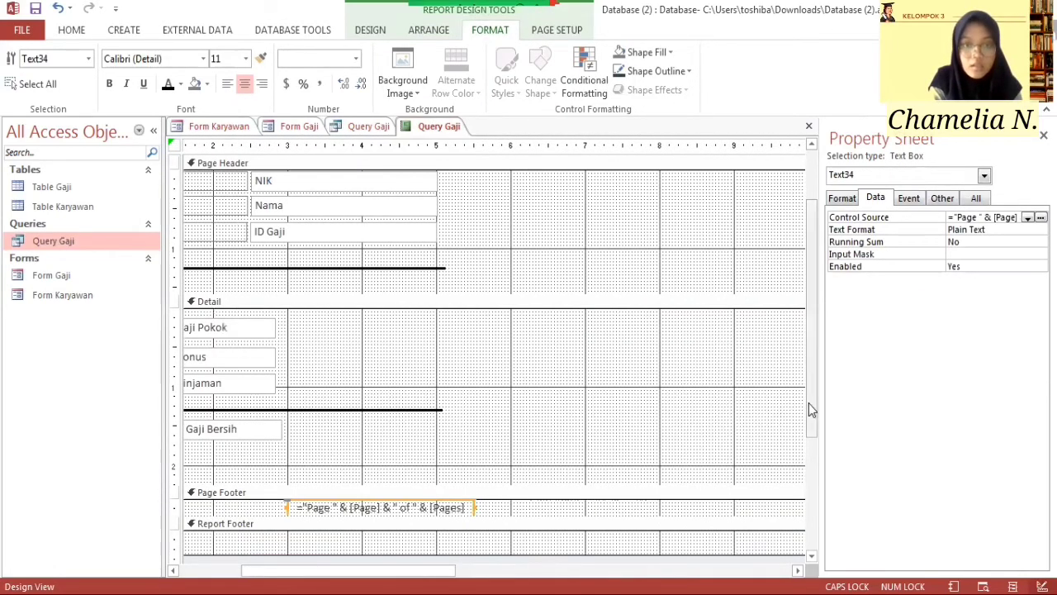
left_click_drag(435, 569, 772, 570)
left_click_drag(588, 345, 566, 385)
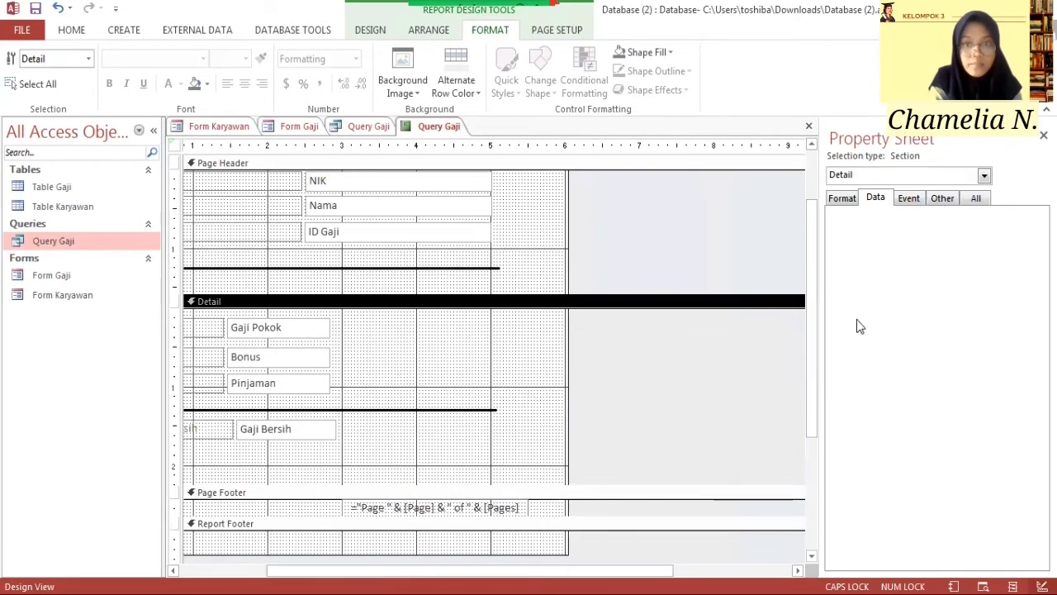
left_click_drag(814, 339, 792, 201)
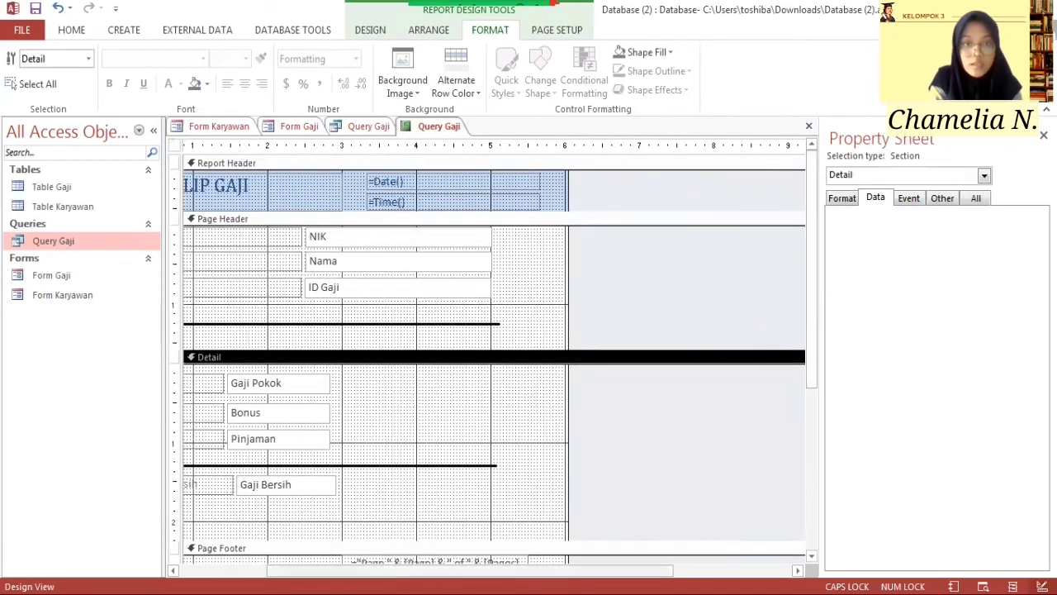
left_click_drag(438, 570, 339, 571)
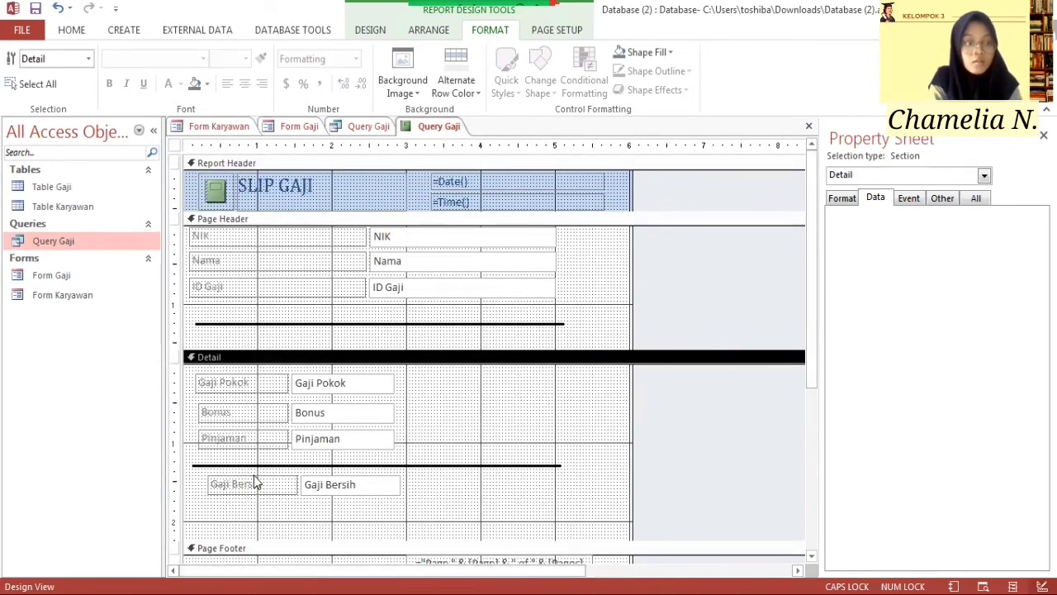
Step: Set the font of all report controls to Arial and their text color to black
key("ctrl+a")
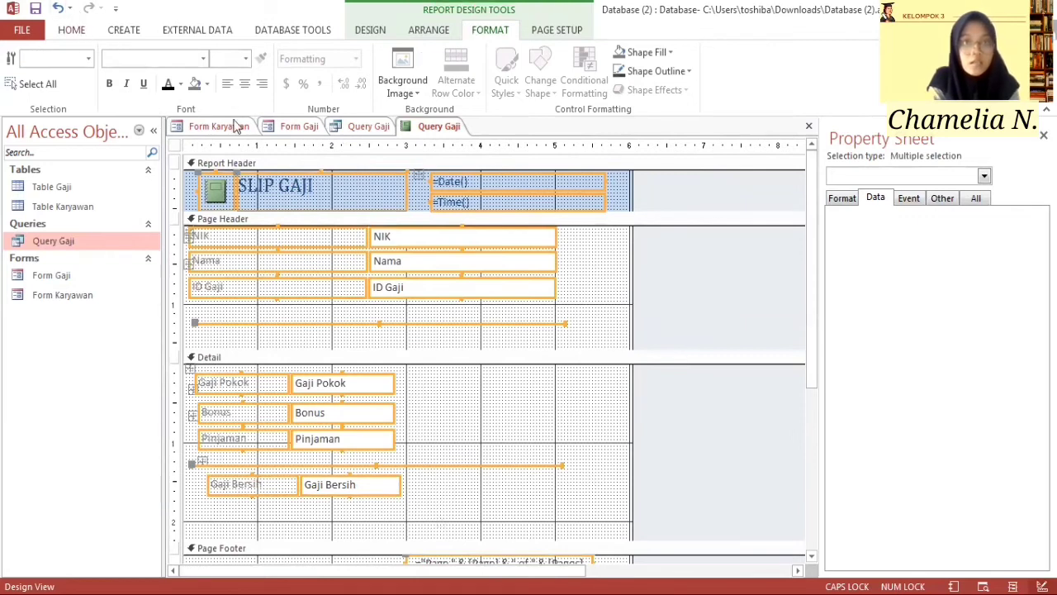
left_click(72, 30)
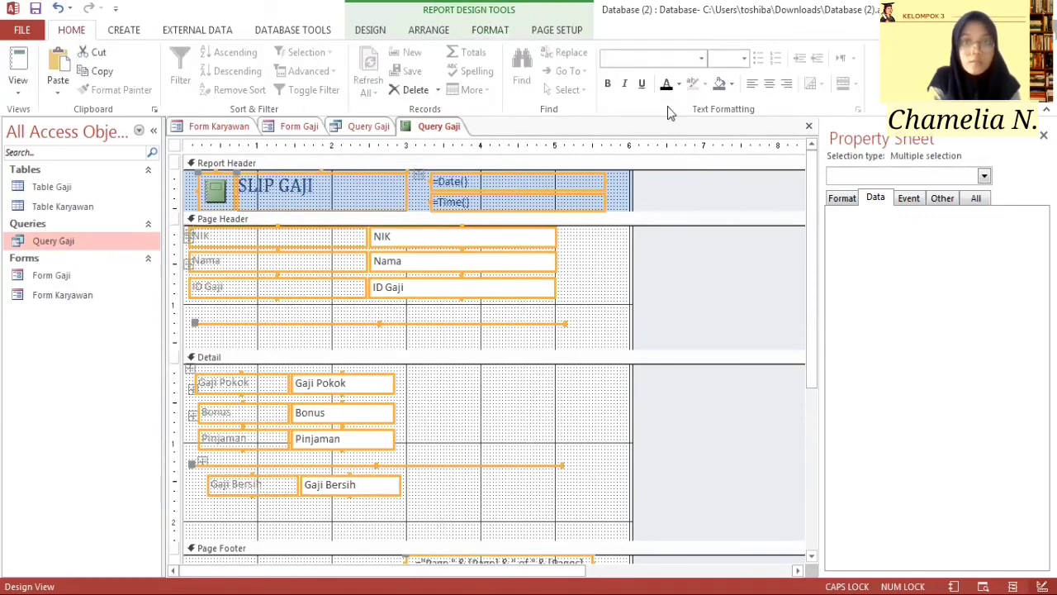
left_click(702, 59)
type("Arial")
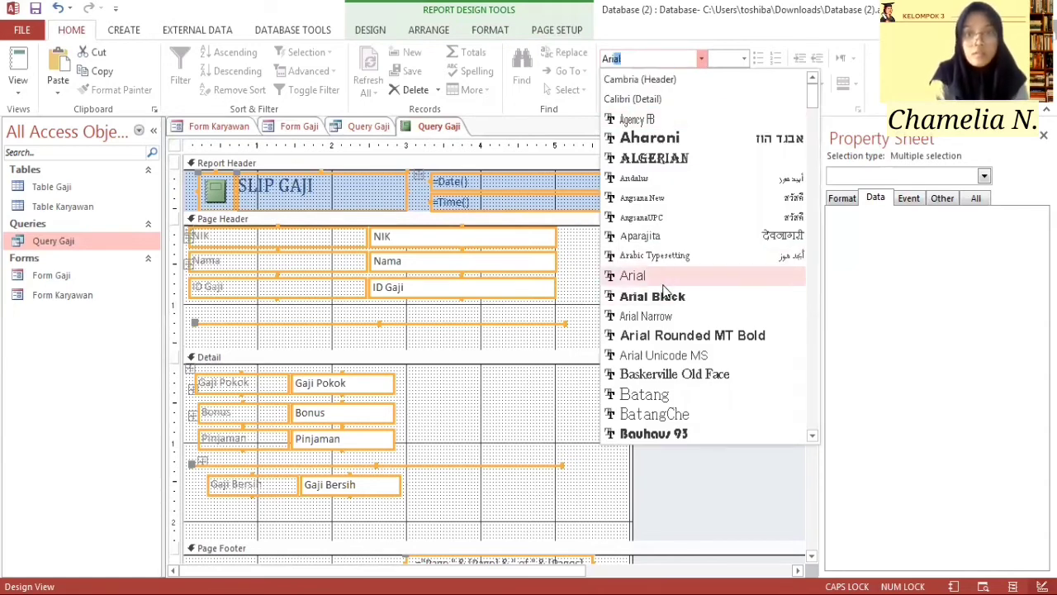
left_click(663, 284)
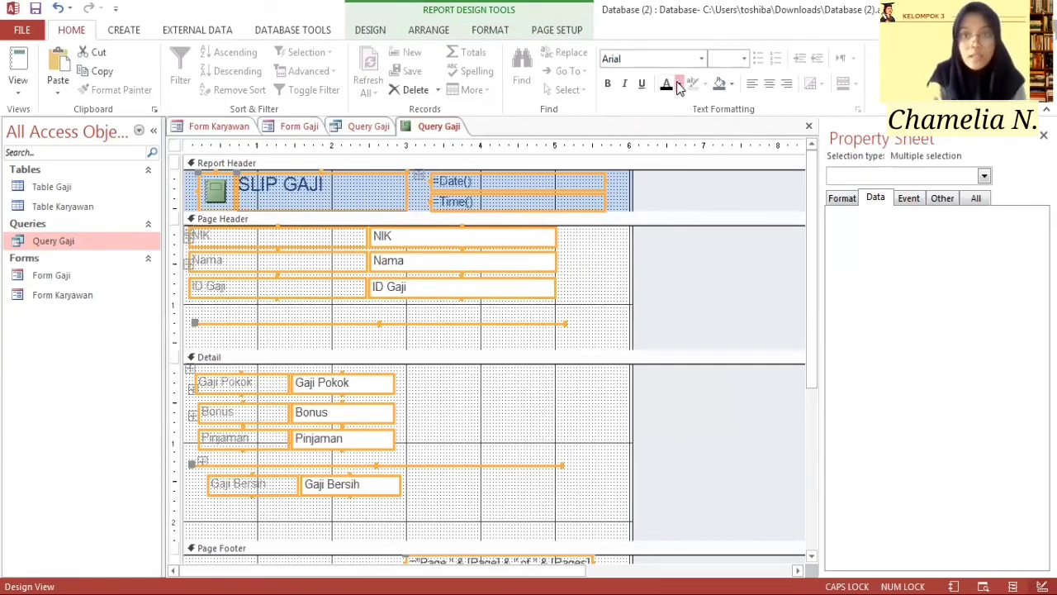
left_click(678, 85)
left_click(673, 107)
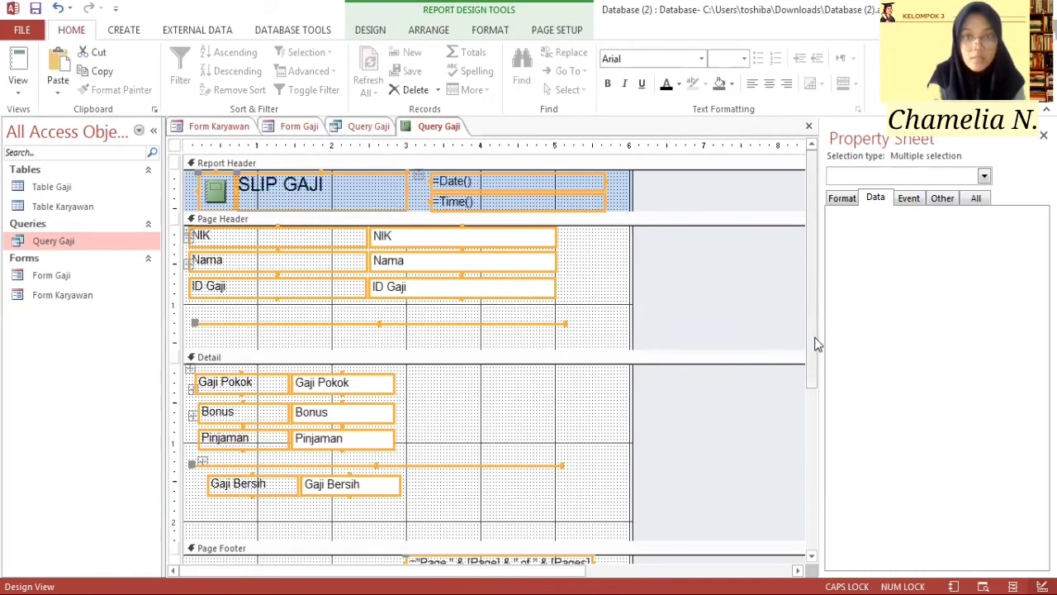
Step: Enlarge the Detail section to more than 3 inches high and increase the height of the Report Footer
left_click_drag(817, 344, 816, 454)
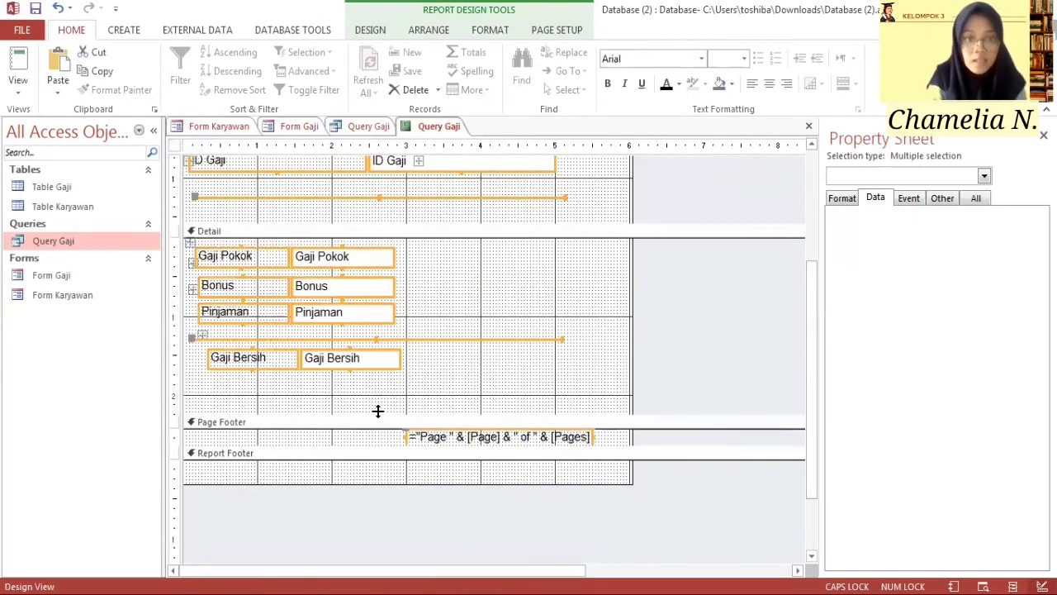
left_click(377, 410)
mouse_move(400, 485)
left_mouse_down()
mouse_move(404, 496)
mouse_move(401, 480)
left_mouse_up()
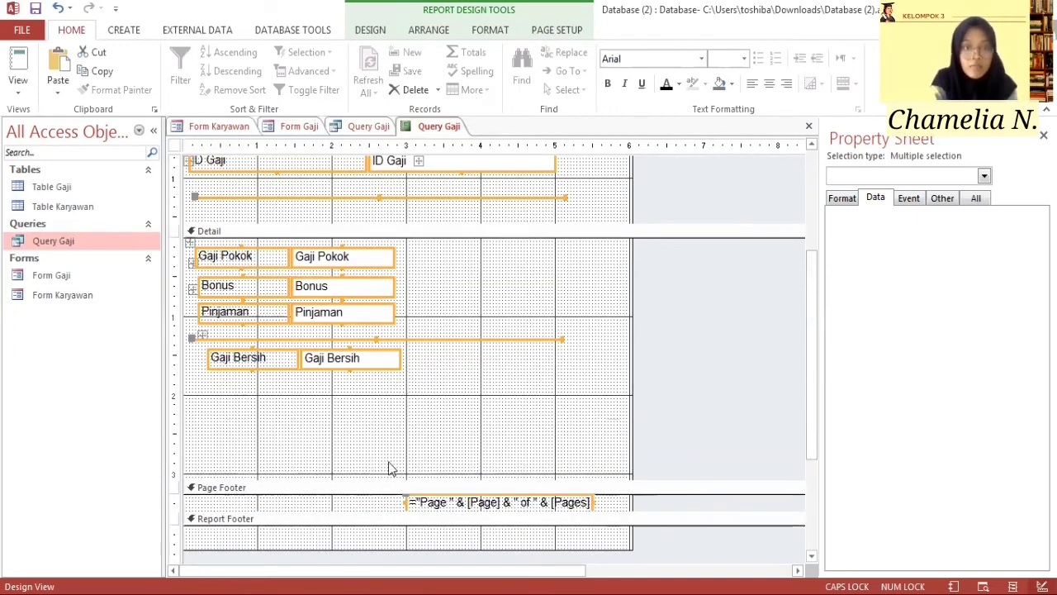
left_click_drag(441, 549, 442, 565)
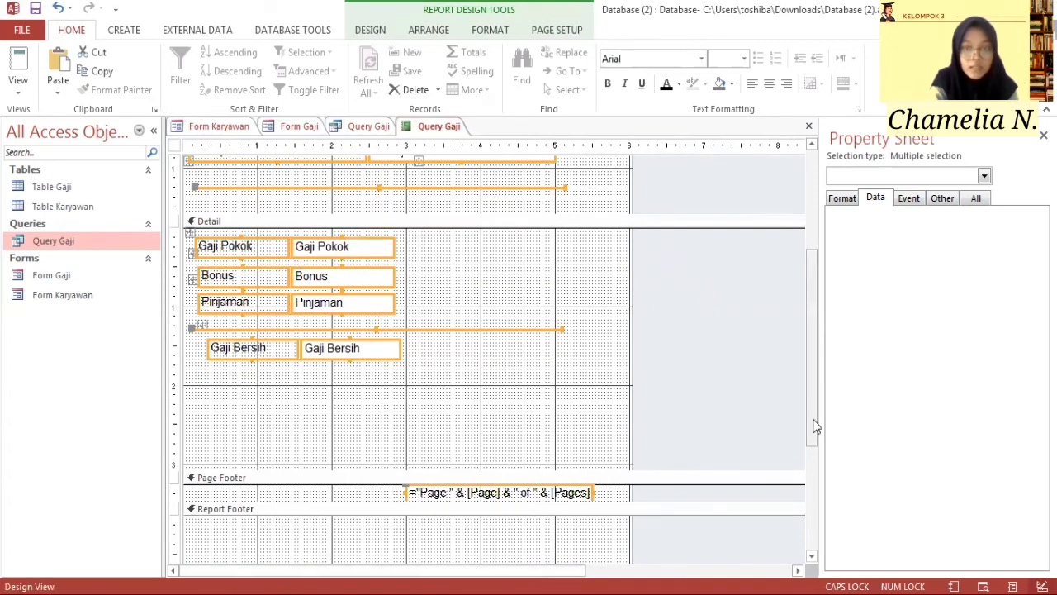
left_click_drag(813, 425, 805, 541)
left_click_drag(465, 427, 457, 376)
left_click_drag(469, 328, 472, 356)
left_click_drag(455, 404, 455, 399)
left_click_drag(801, 366, 746, 165)
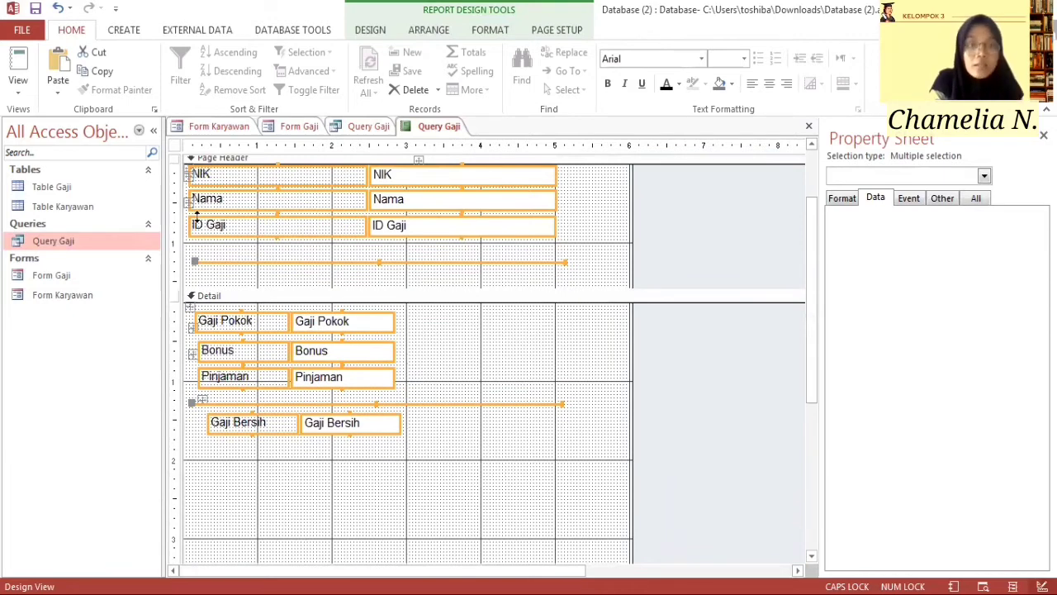
Step: Add the Nama field to the Detail section below Gaji Bersih, near the 3-inch mark, and delete its attached label
left_click(371, 30)
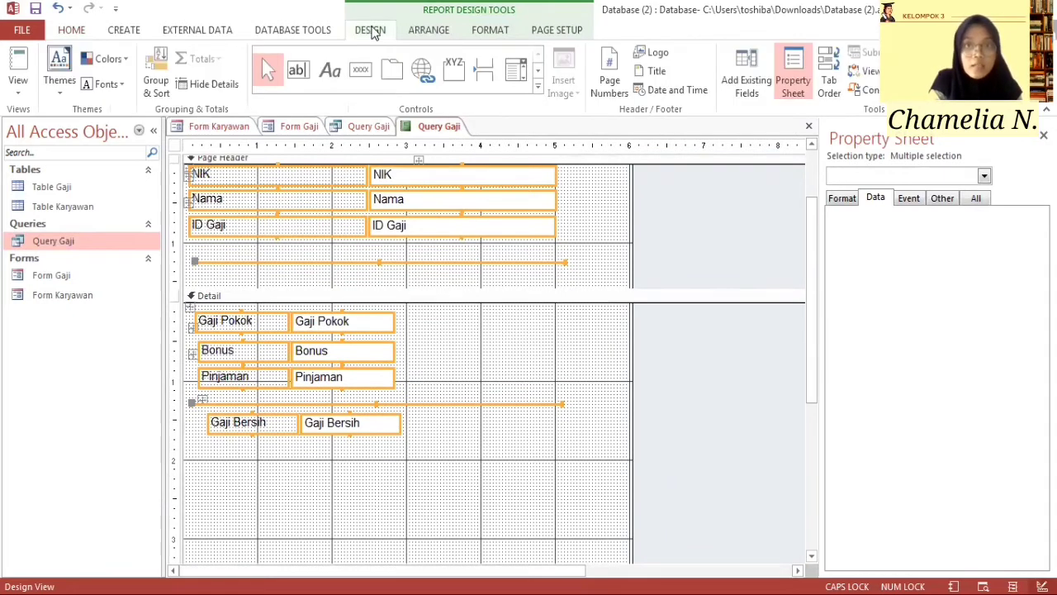
left_click(757, 75)
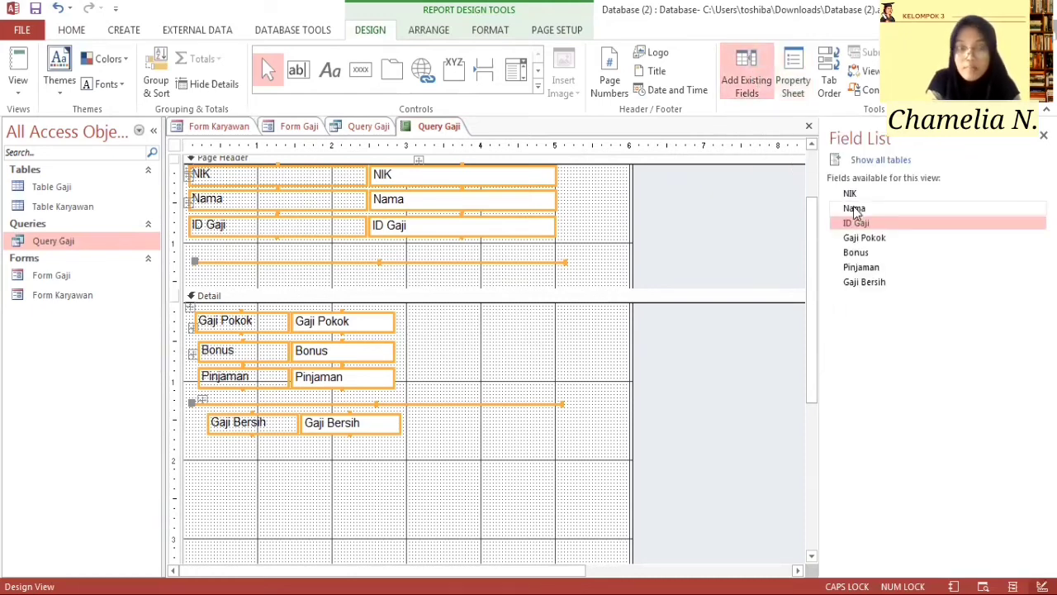
left_click_drag(853, 207, 283, 515)
left_click(204, 522)
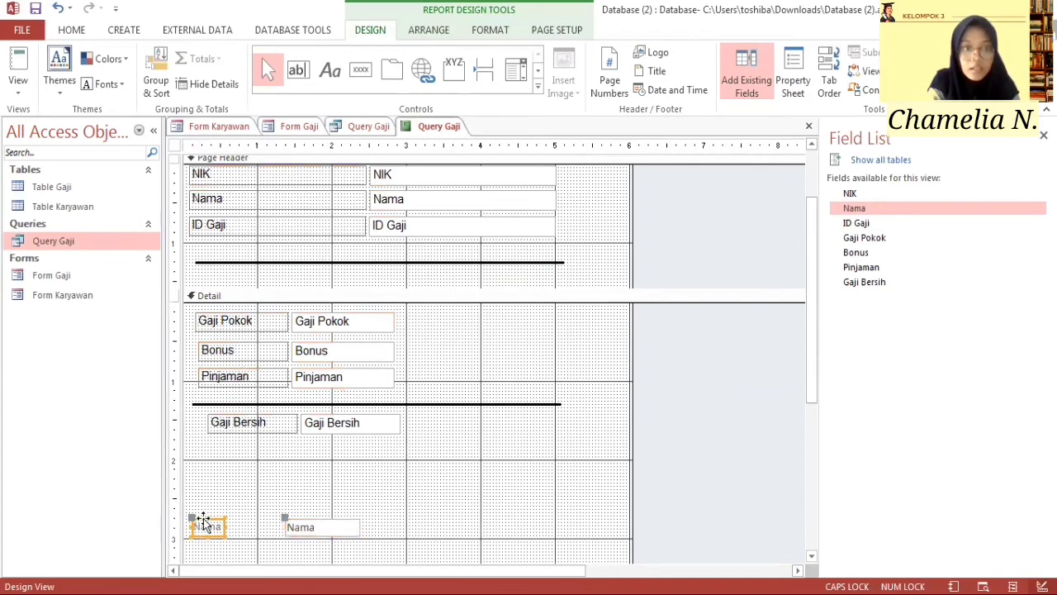
right_click(204, 522)
left_click(275, 373)
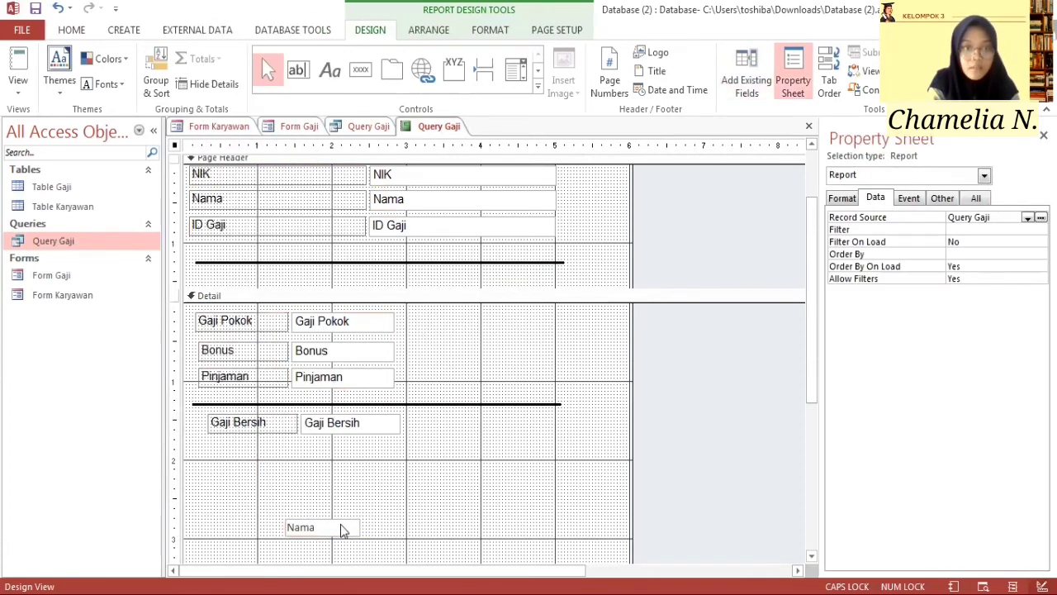
Step: Format the new Nama text box below Gaji Bersih with black Arial text
left_click(340, 529)
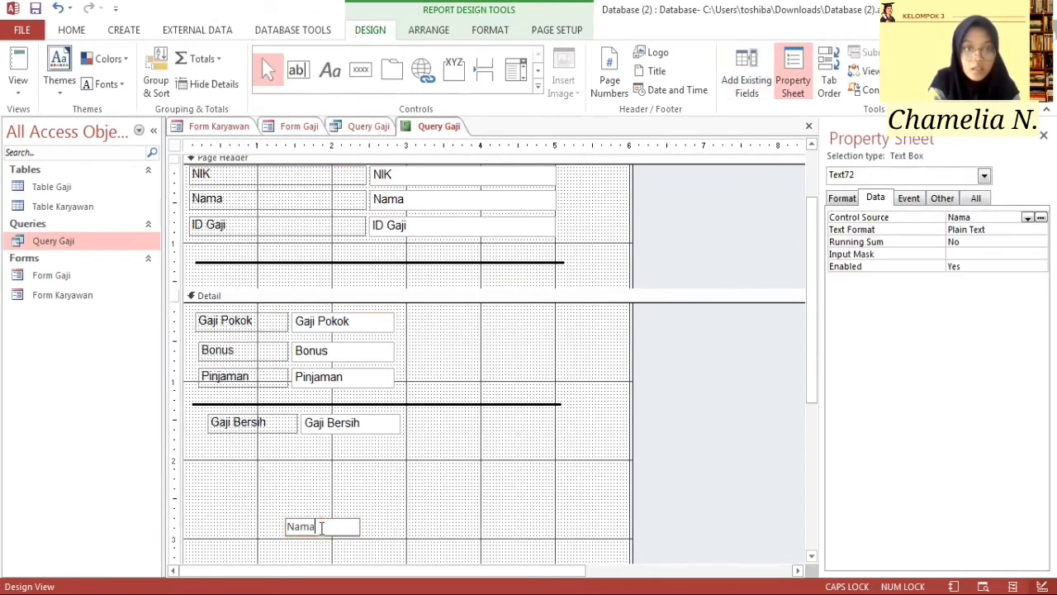
left_click(74, 30)
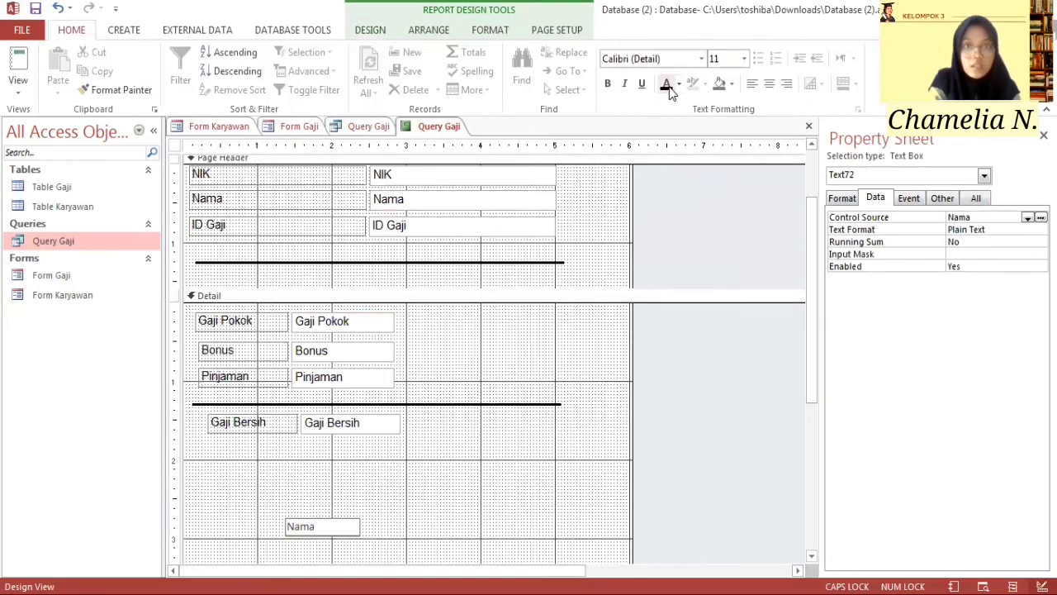
left_click(701, 59)
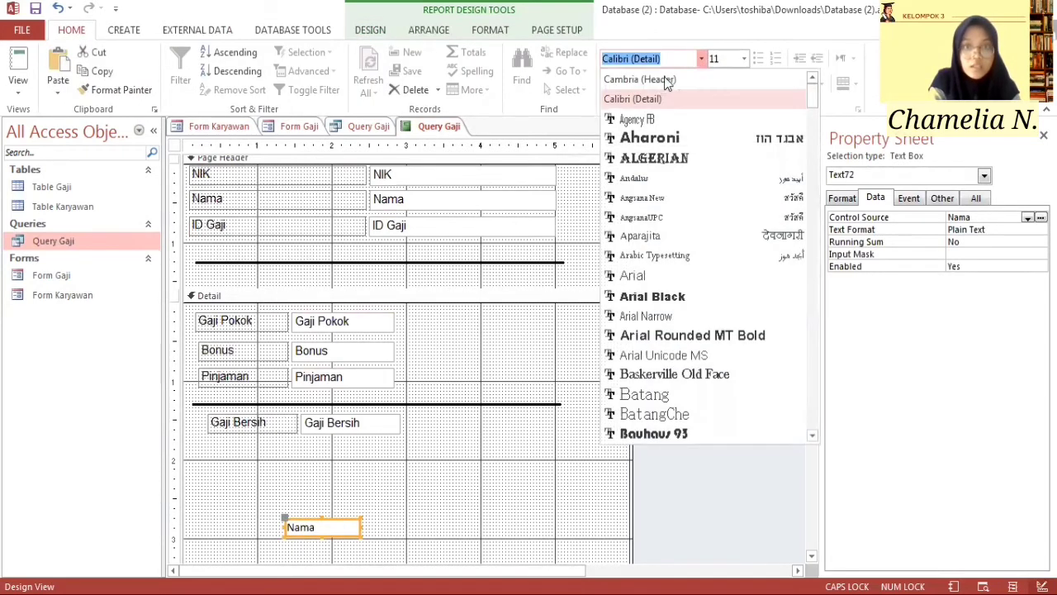
type("Arabic Typesetting")
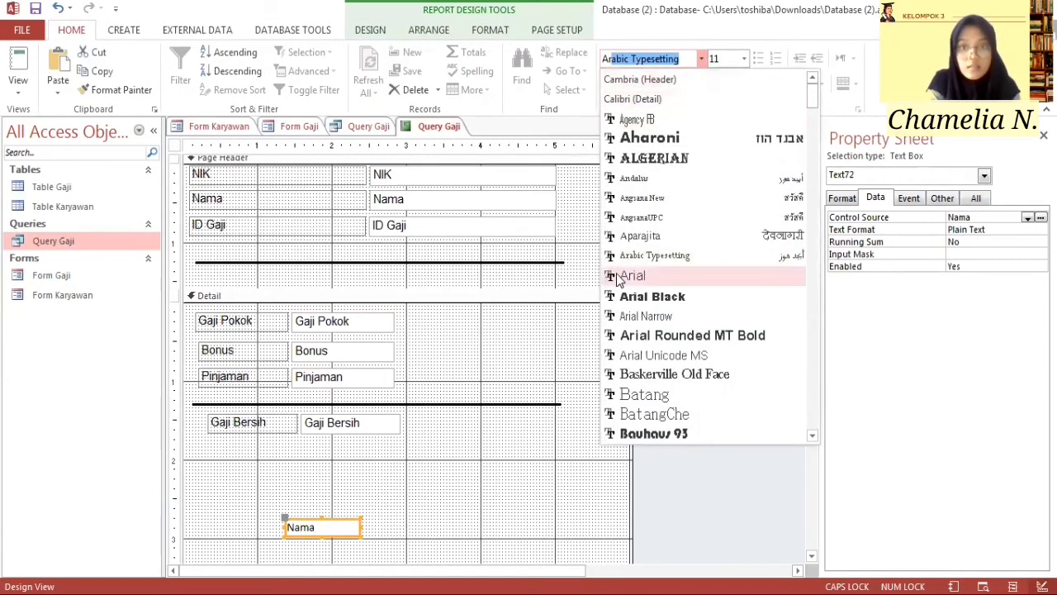
key("Return")
Step: Change the new text box's field name to uppercase NAMA and center its text
left_click(323, 526)
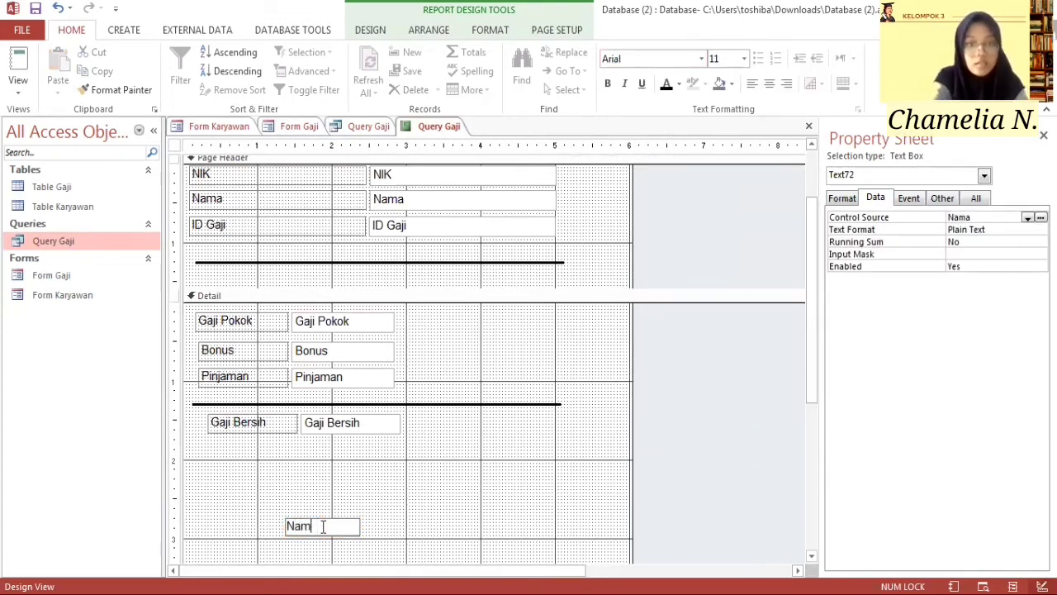
key("Caps_Lock")
type("AMA")
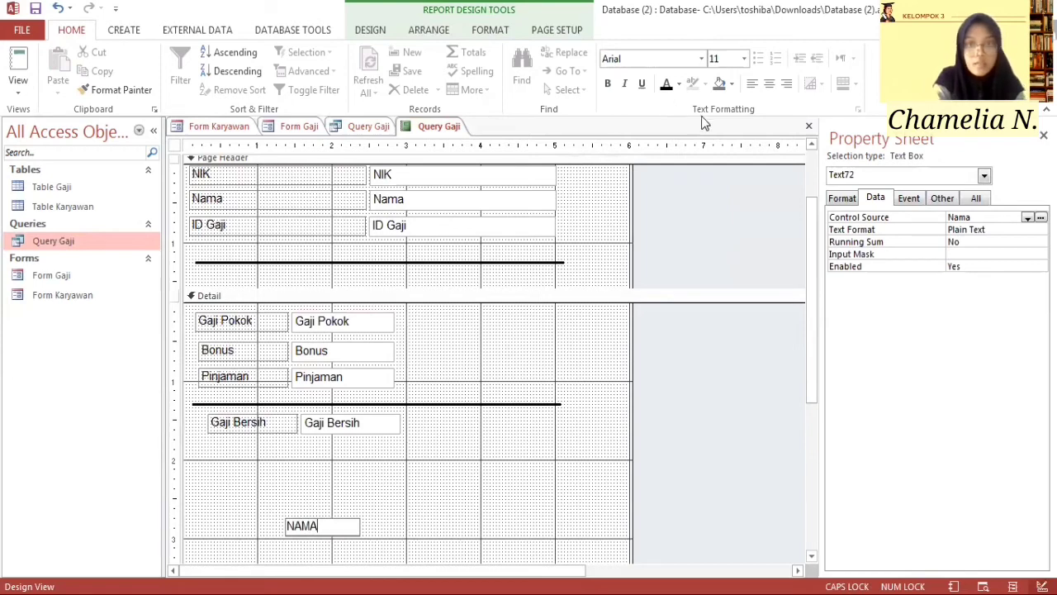
left_click(769, 83)
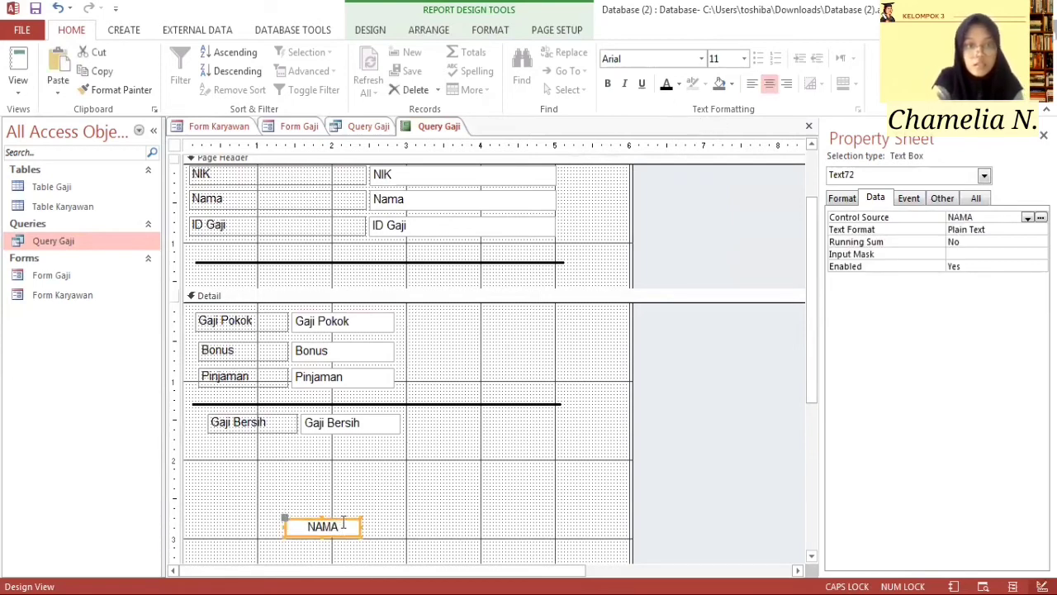
left_click(355, 552)
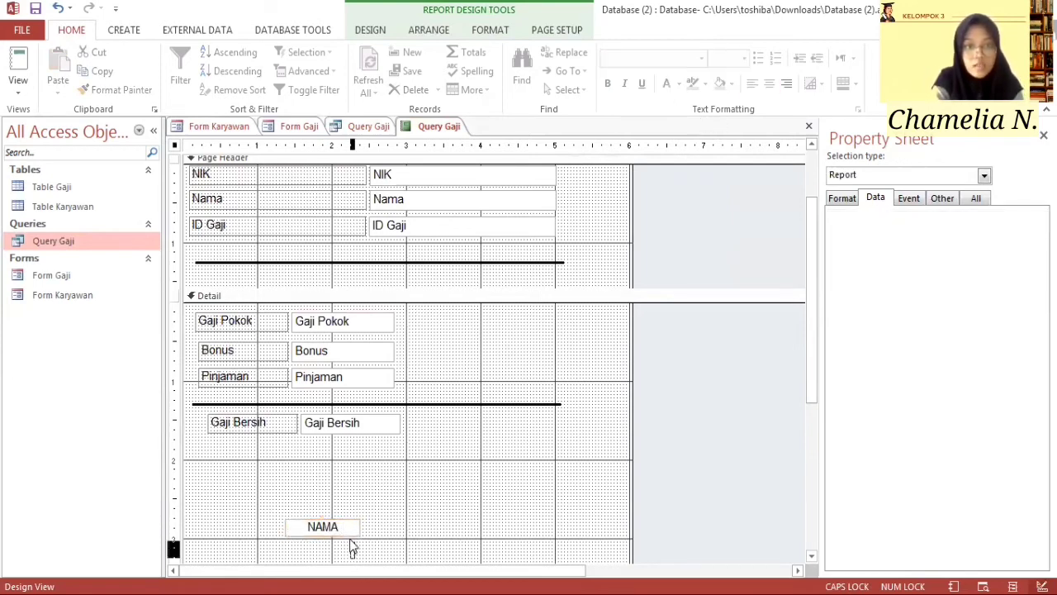
left_click(345, 529)
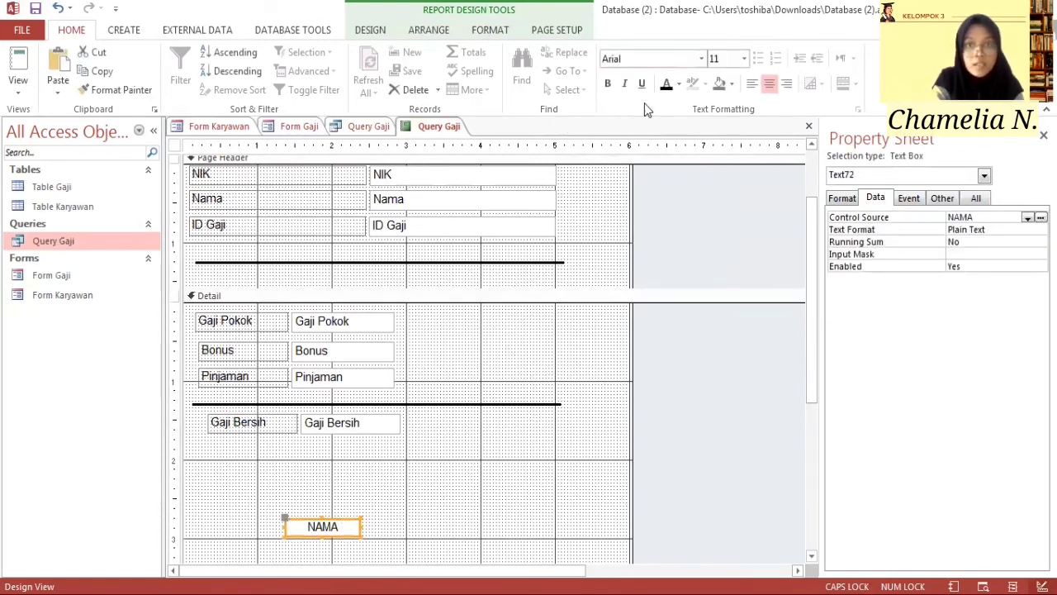
Step: Add a label reading PENERIMA to the Detail section, above the NAMA text box and near the 2-inch mark
left_click(370, 30)
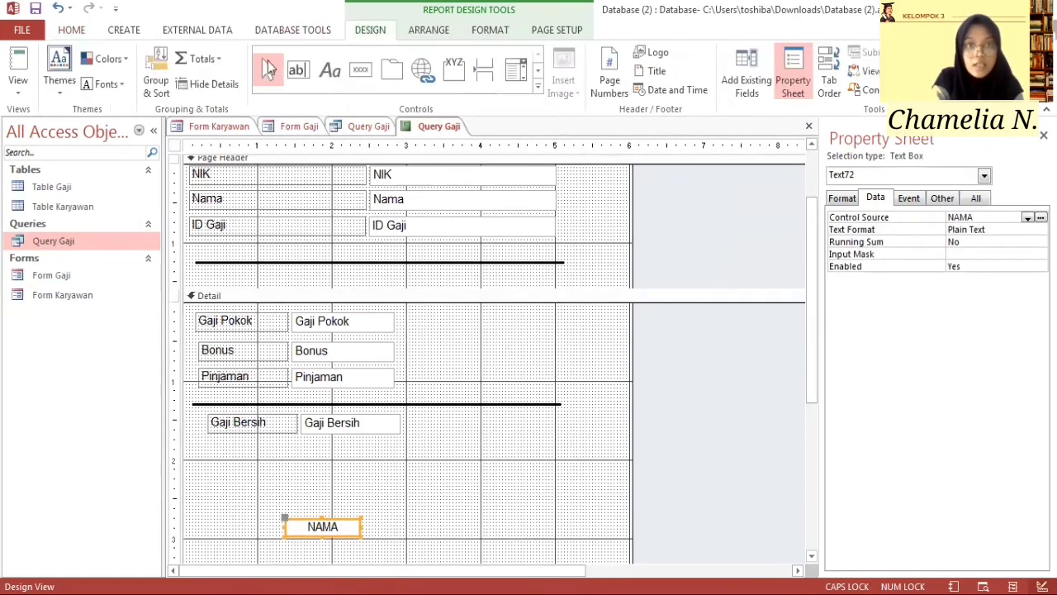
left_click(330, 70)
left_click_drag(279, 463, 365, 478)
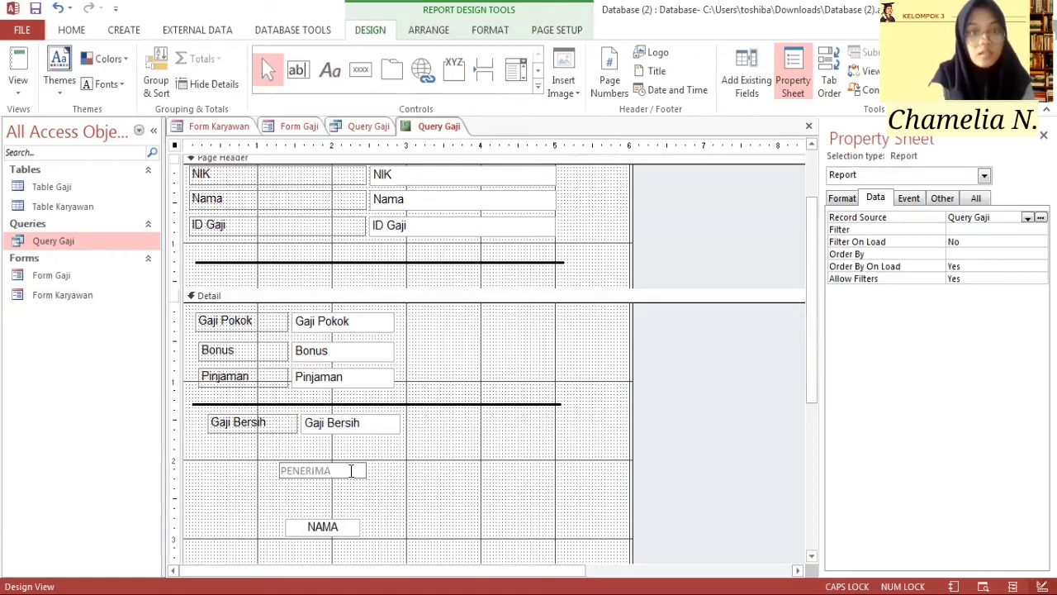
Step: Format the PENERIMA label with black Arial text and center it
left_click(82, 31)
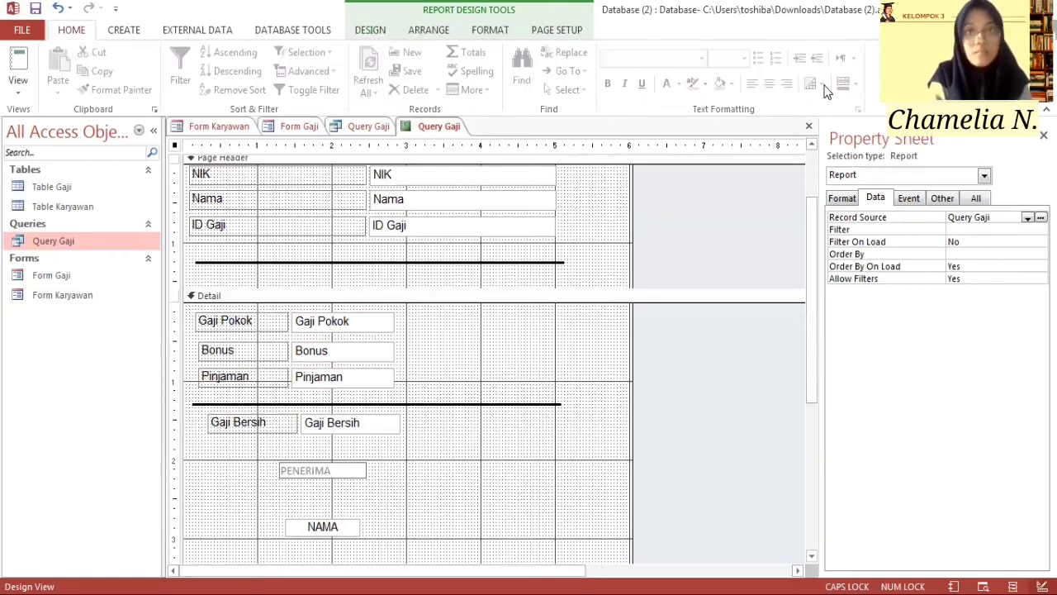
left_click(341, 470)
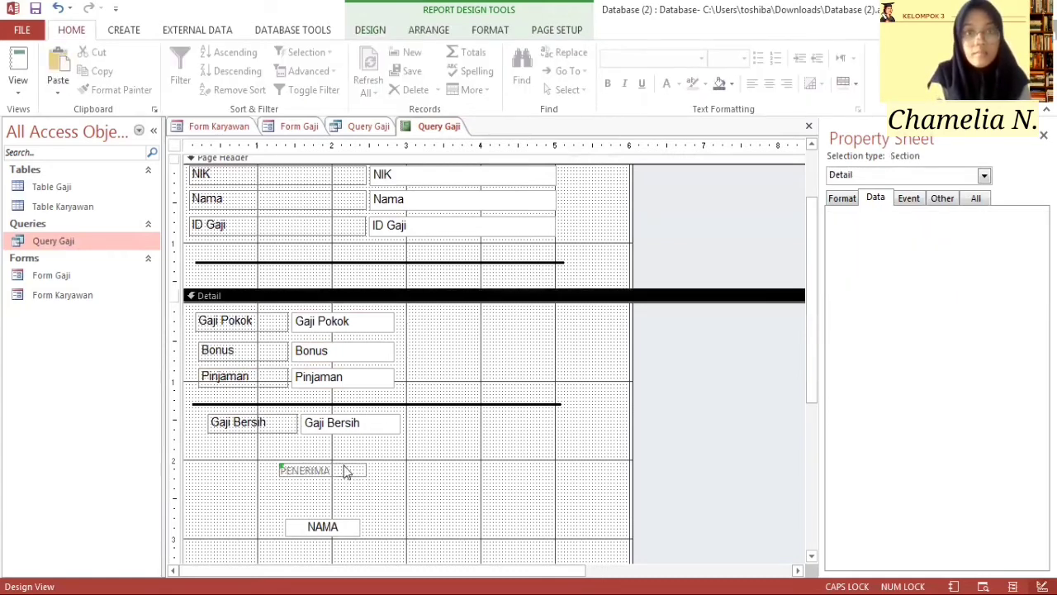
left_click(342, 470)
left_click(701, 59)
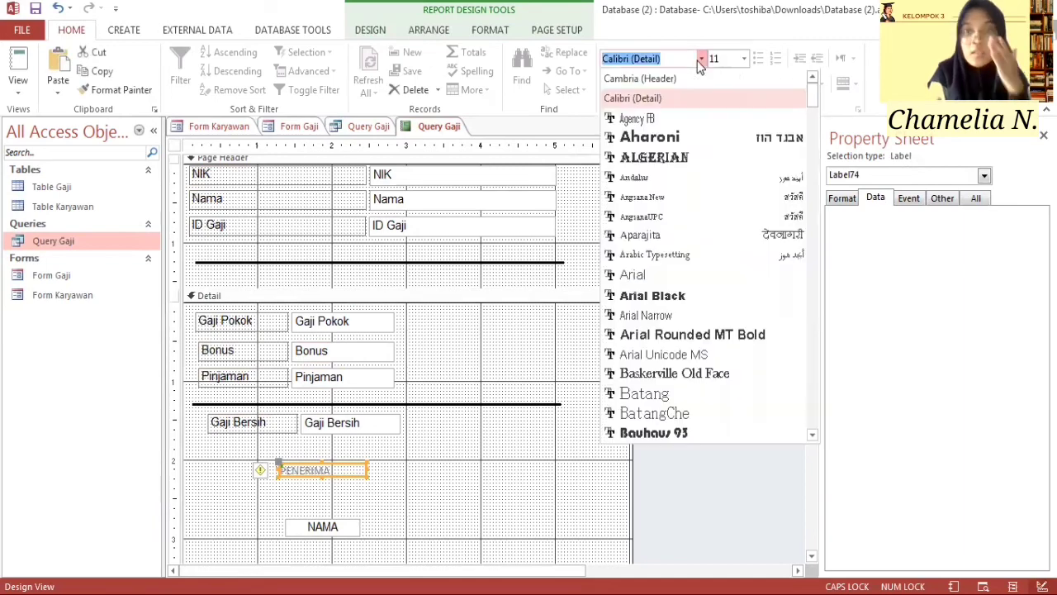
type("Arabic Typesetting")
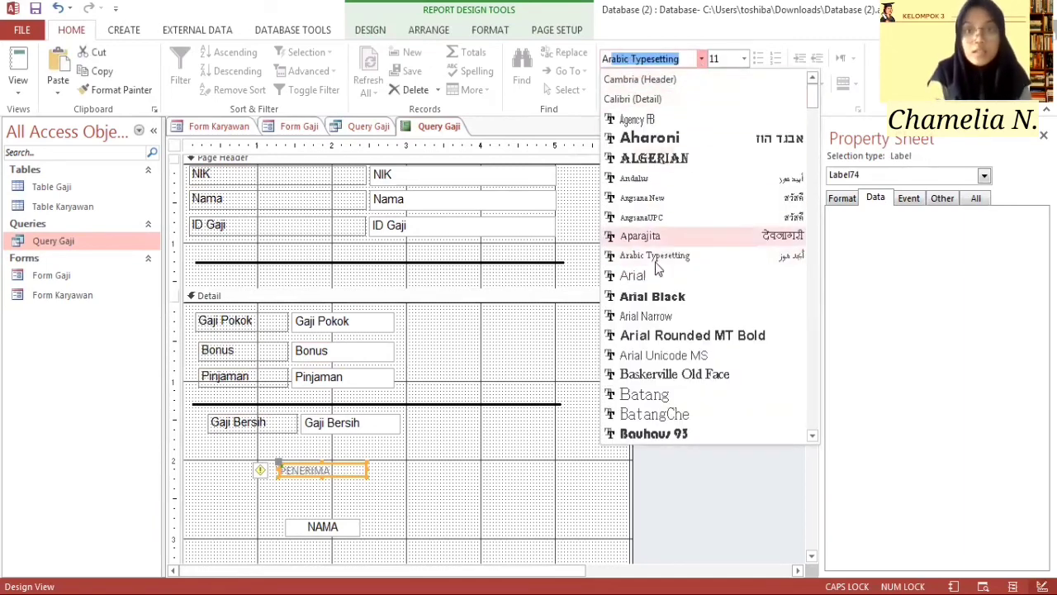
left_click(632, 275)
left_click(769, 84)
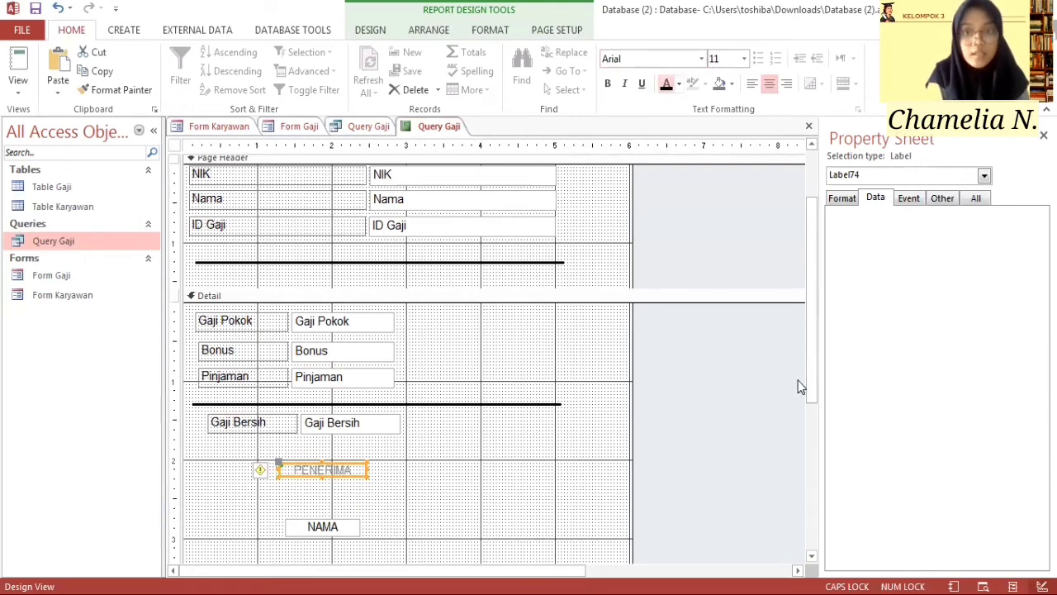
Step: Make the PENERIMA label's fill and outline transparent
left_click(512, 29)
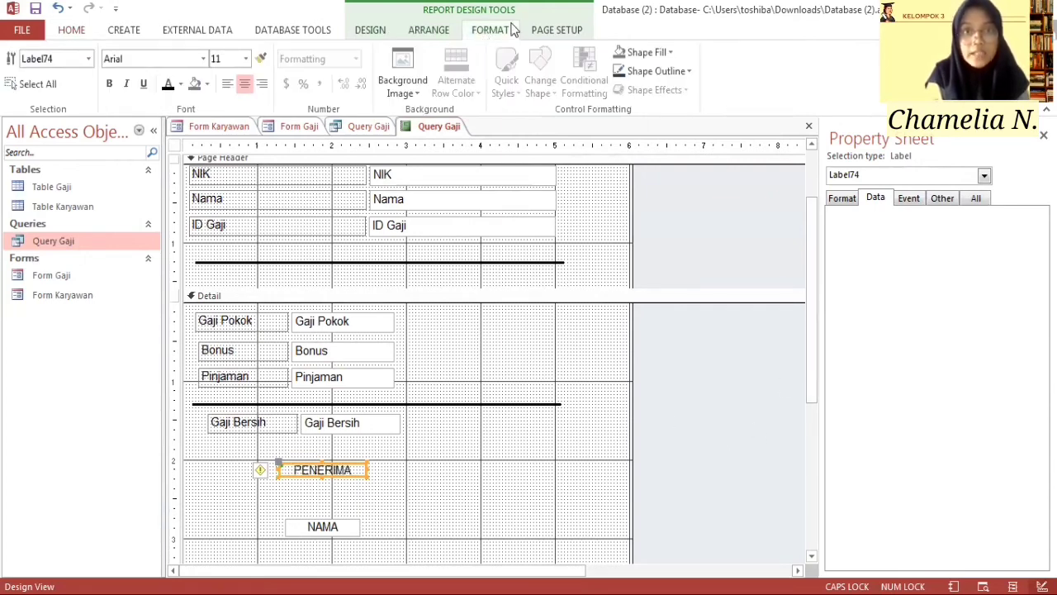
left_click(648, 52)
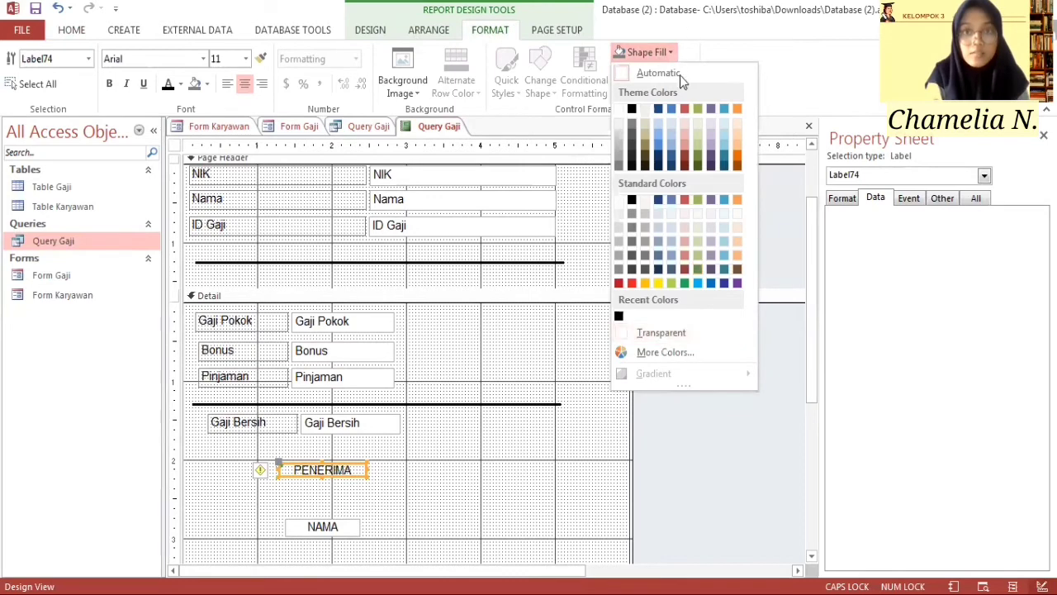
left_click(666, 351)
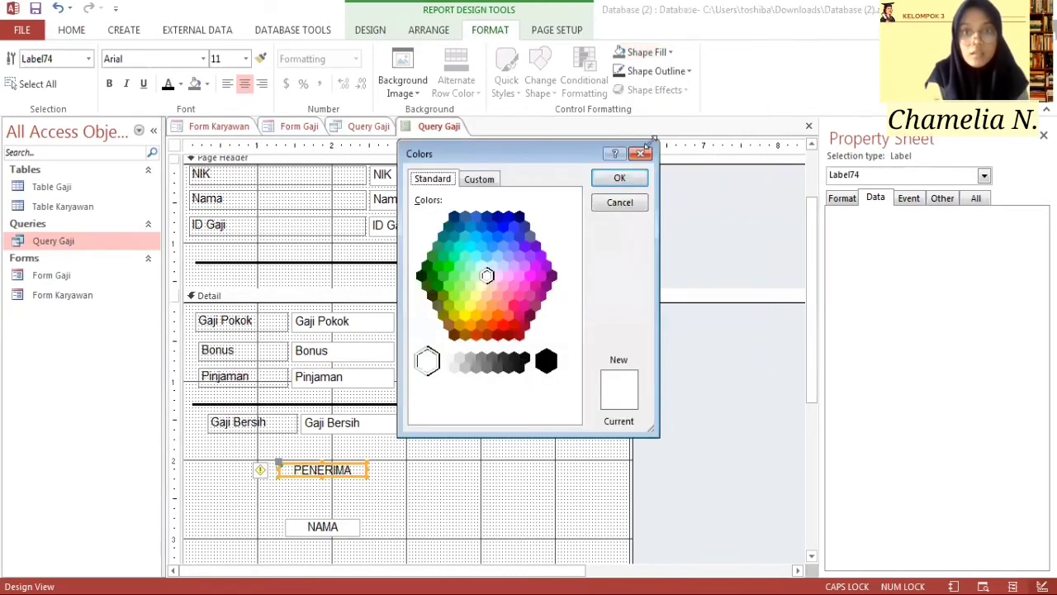
left_click(641, 153)
left_click(670, 52)
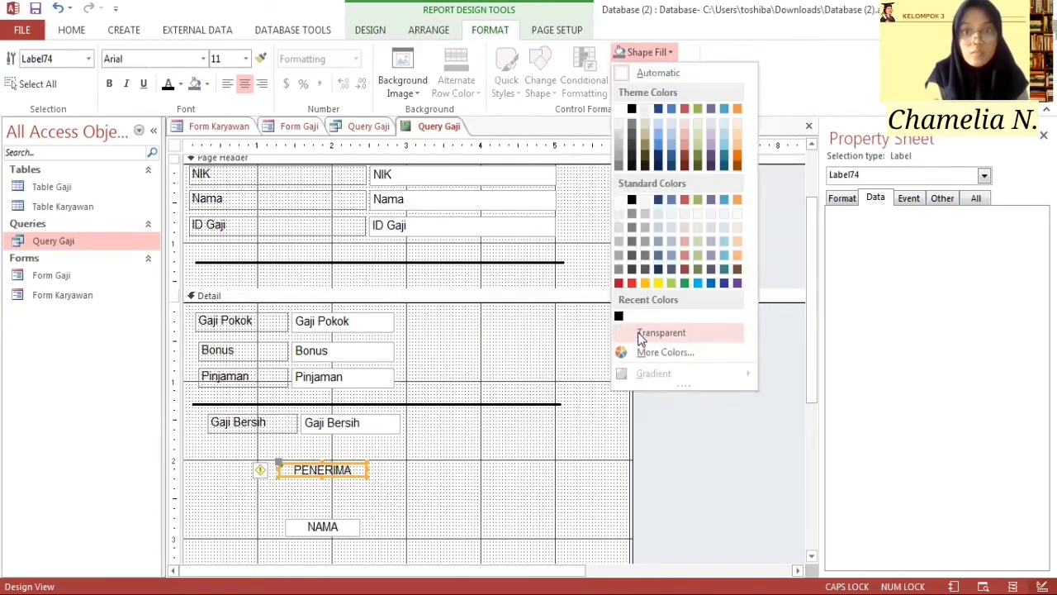
left_click(638, 332)
left_click(656, 71)
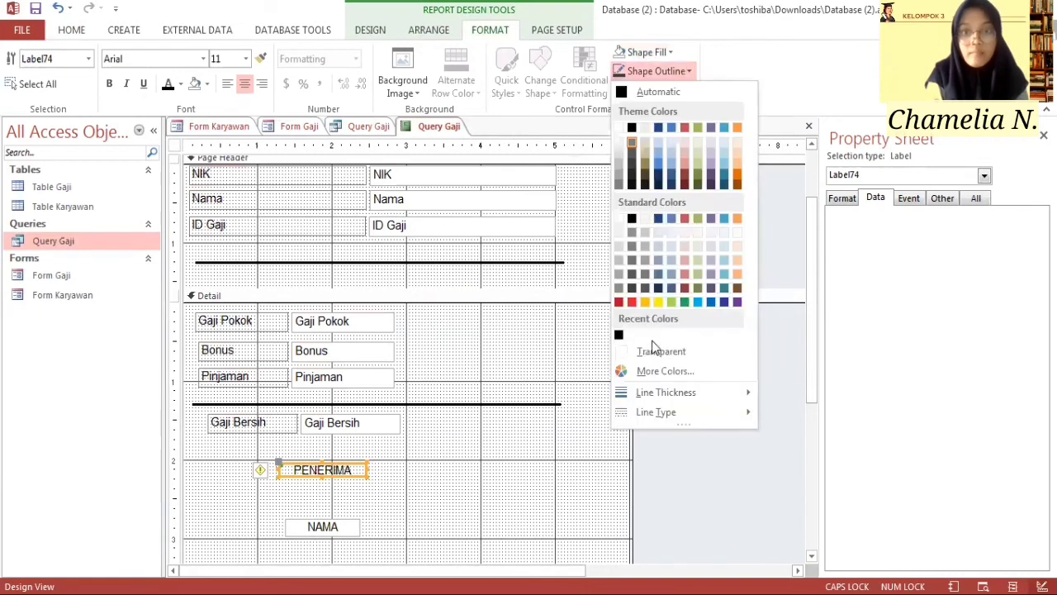
left_click(652, 349)
Step: Make the outline of the NAMA text box transparent
left_click(348, 541)
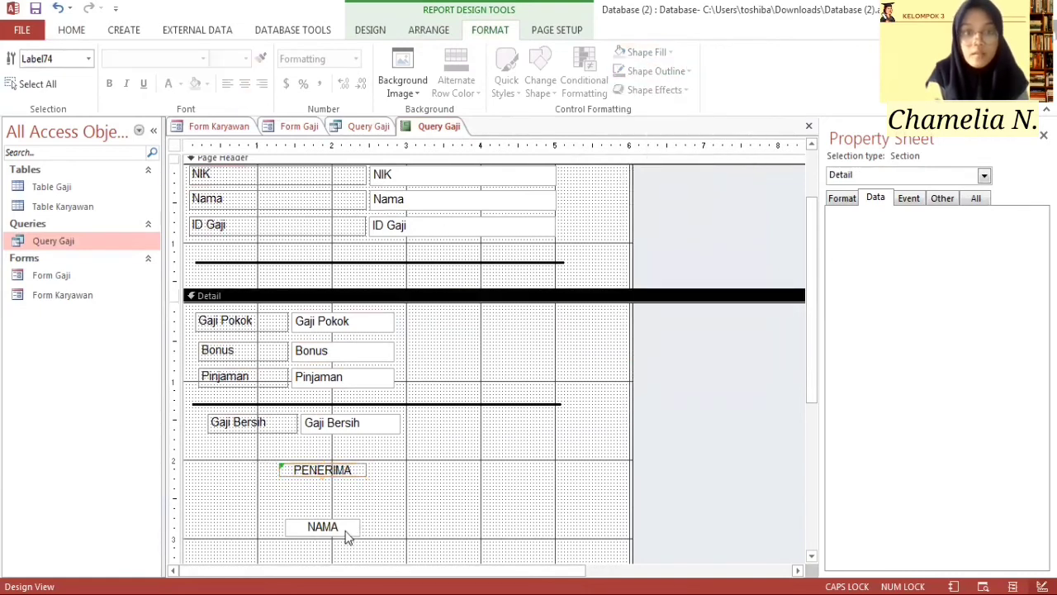
left_click(326, 527)
left_click(653, 75)
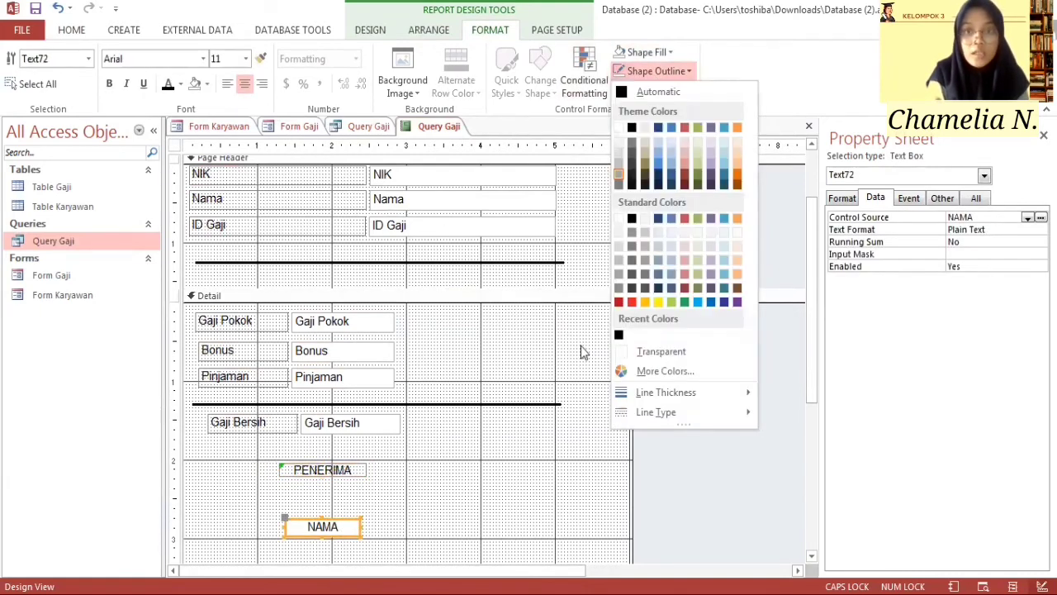
left_click(654, 355)
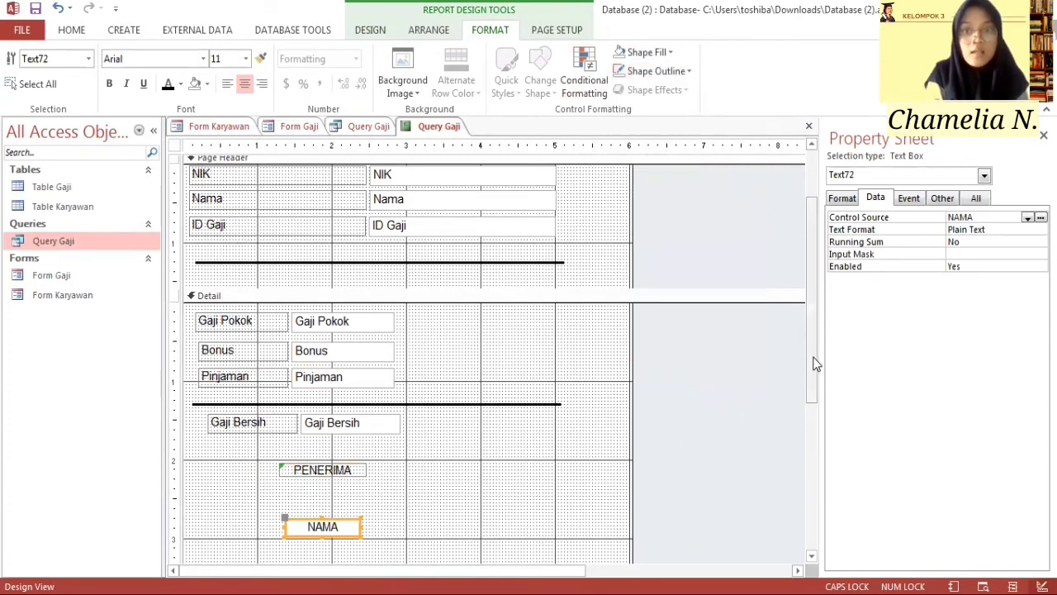
Step: Move the NAMA text box down to just below the 3-inch mark and make the PENERIMA label slightly taller
left_click_drag(814, 361, 815, 409)
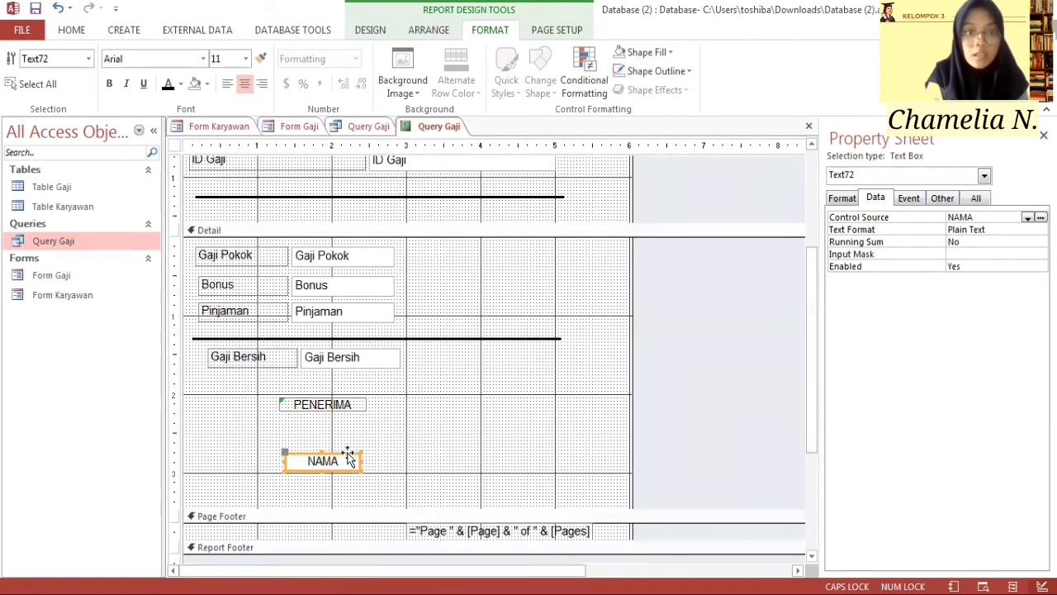
left_click_drag(347, 456, 343, 482)
left_click_drag(343, 481, 343, 479)
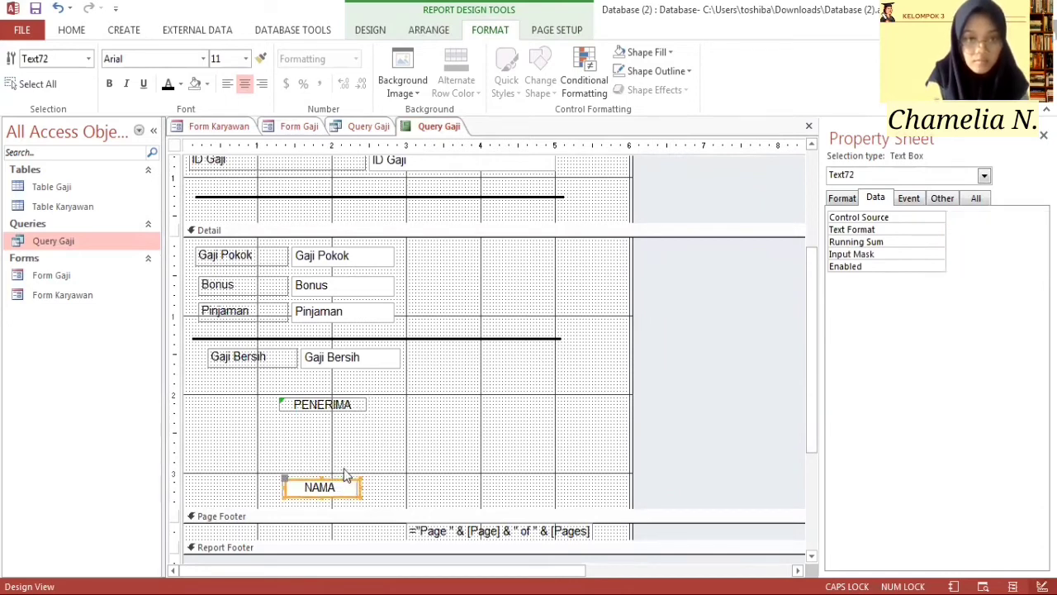
left_click(353, 417)
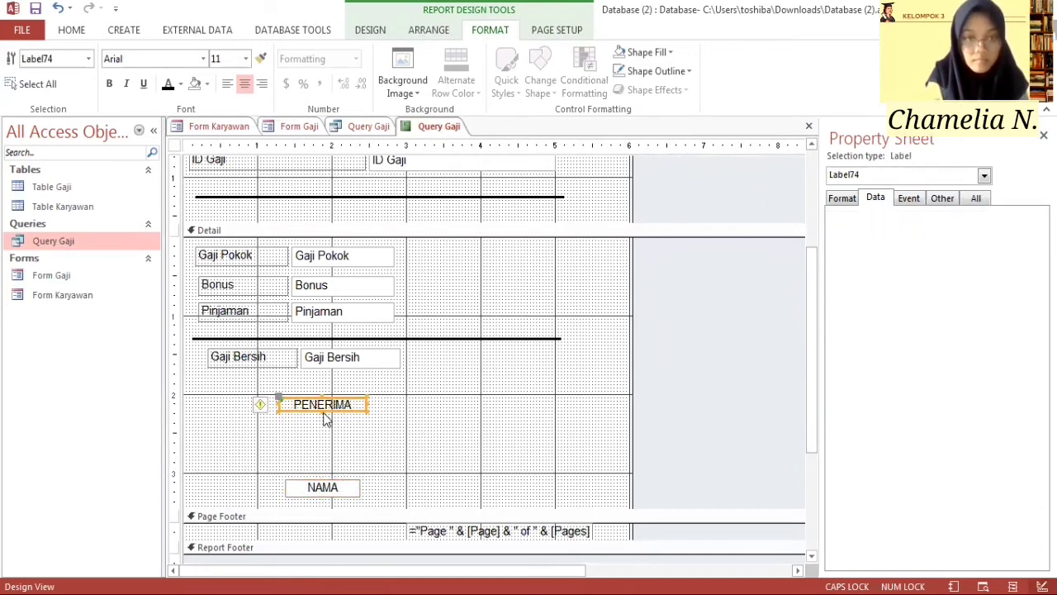
left_click_drag(319, 412, 321, 412)
left_click(422, 407)
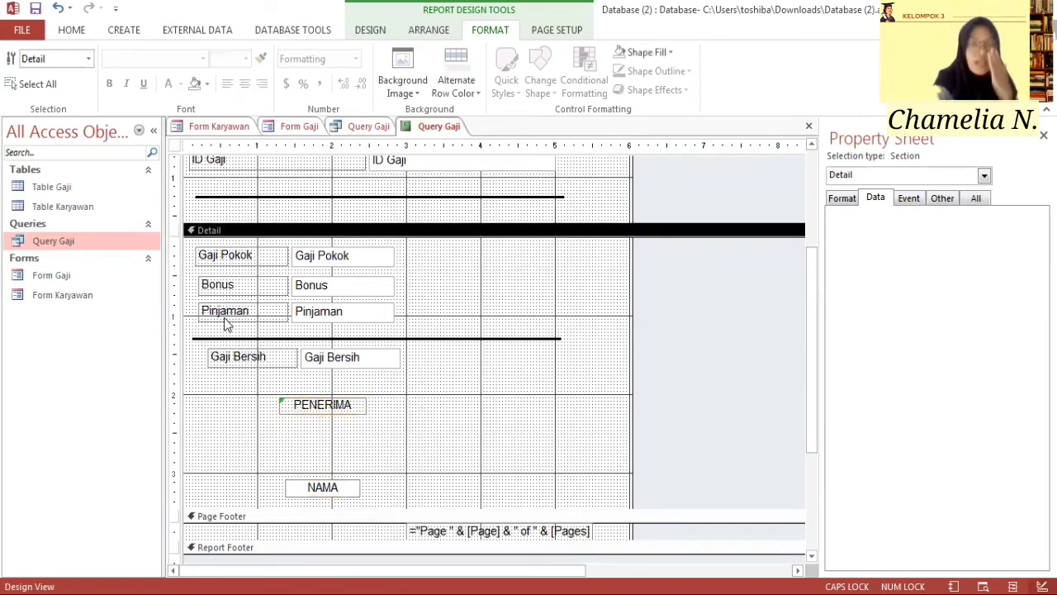
Step: Save the report under the name SLIP GAJI
right_click(435, 136)
left_click(463, 142)
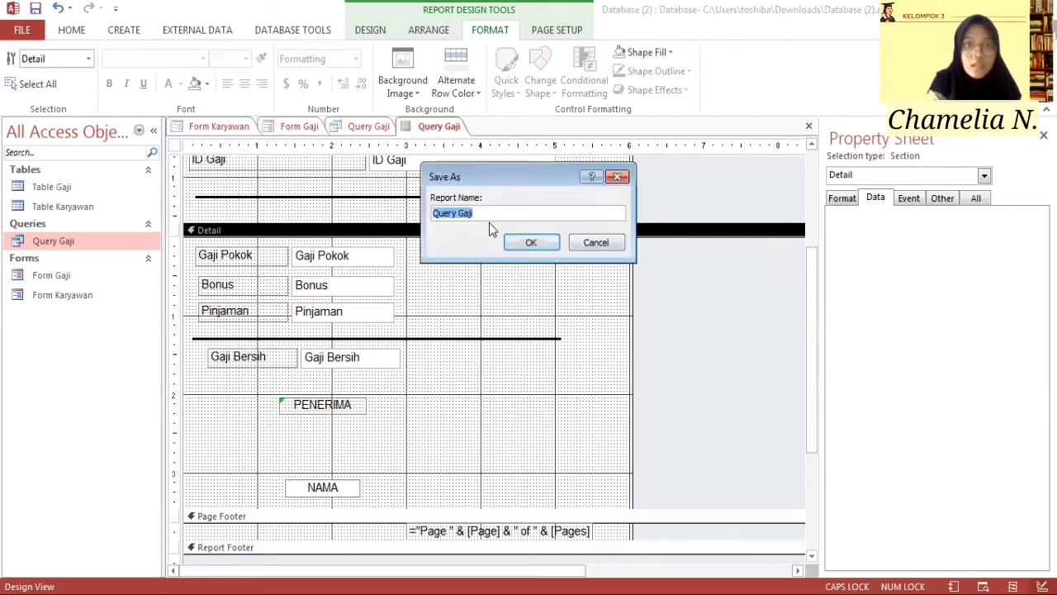
left_click(486, 213)
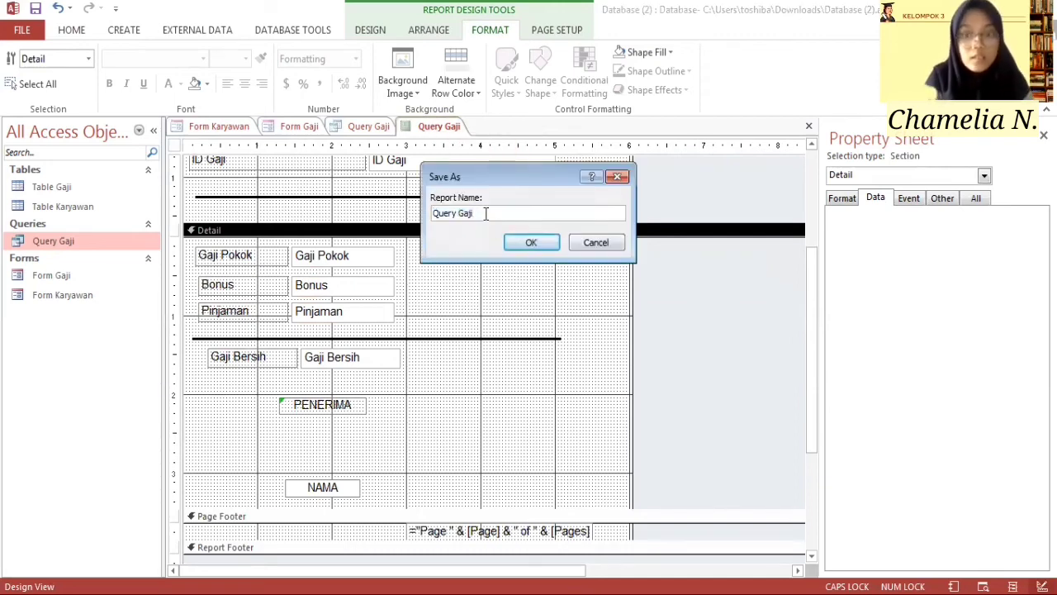
key("ctrl+a")
key("BackSpace")
type("SLIP")
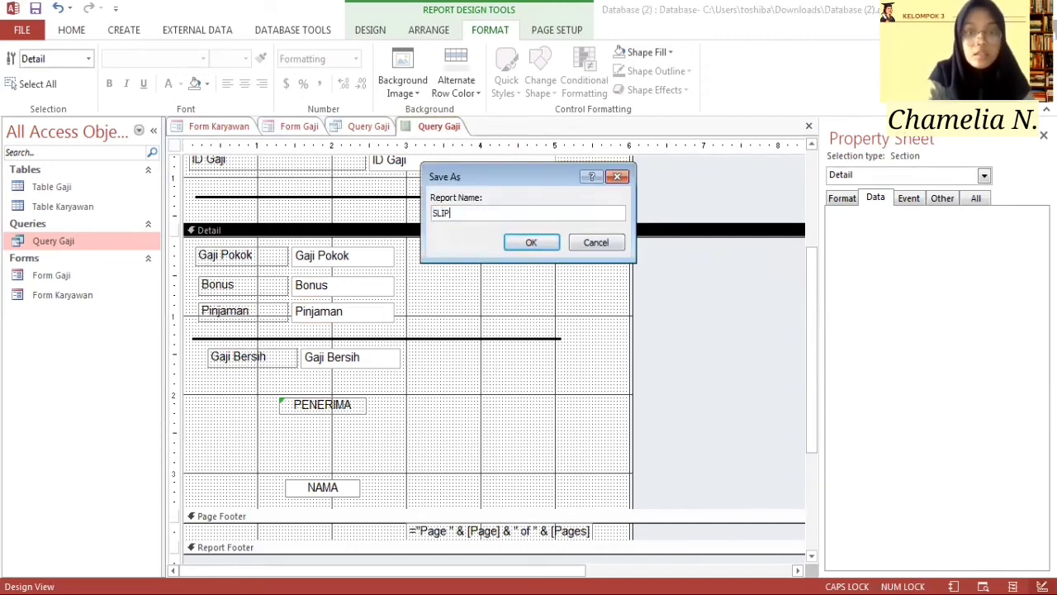
type(" GAJI")
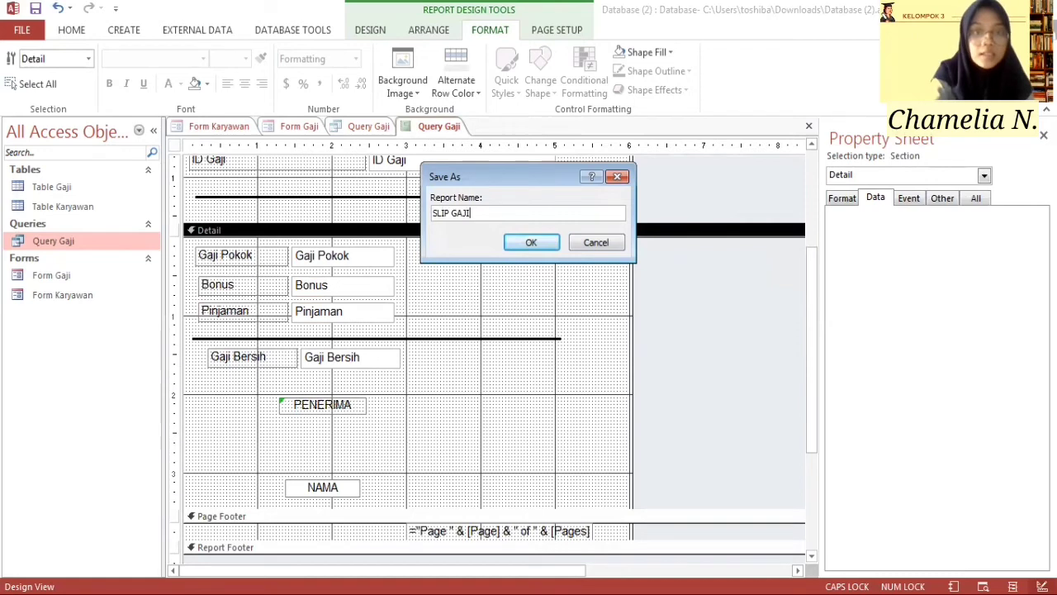
left_click(548, 250)
Step: Open the SLIP GAJI report in Report View and review the finished slip layout
double_click(73, 339)
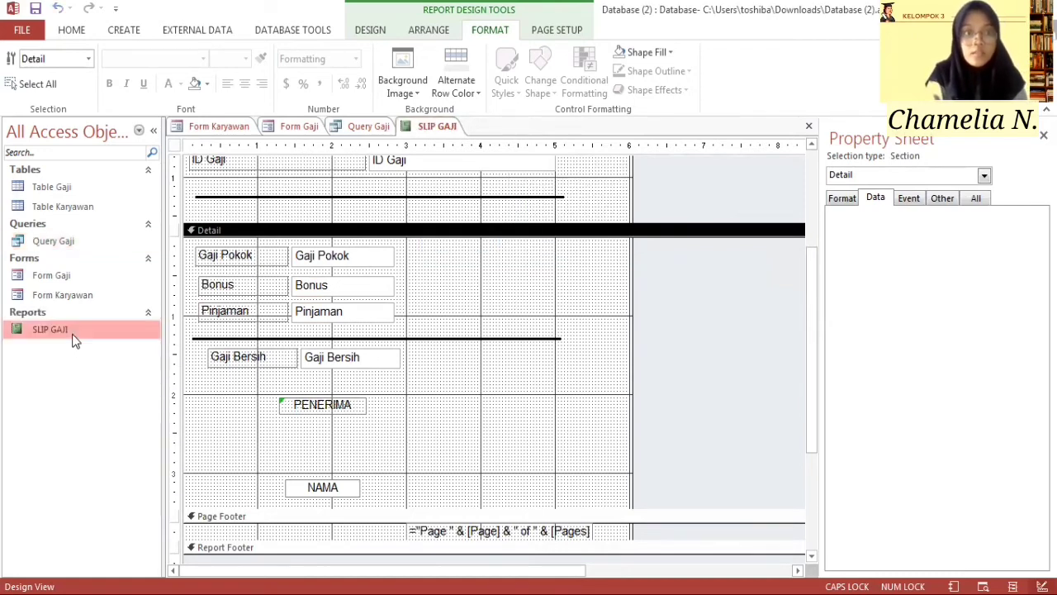
scroll(727, 306, "down", 3)
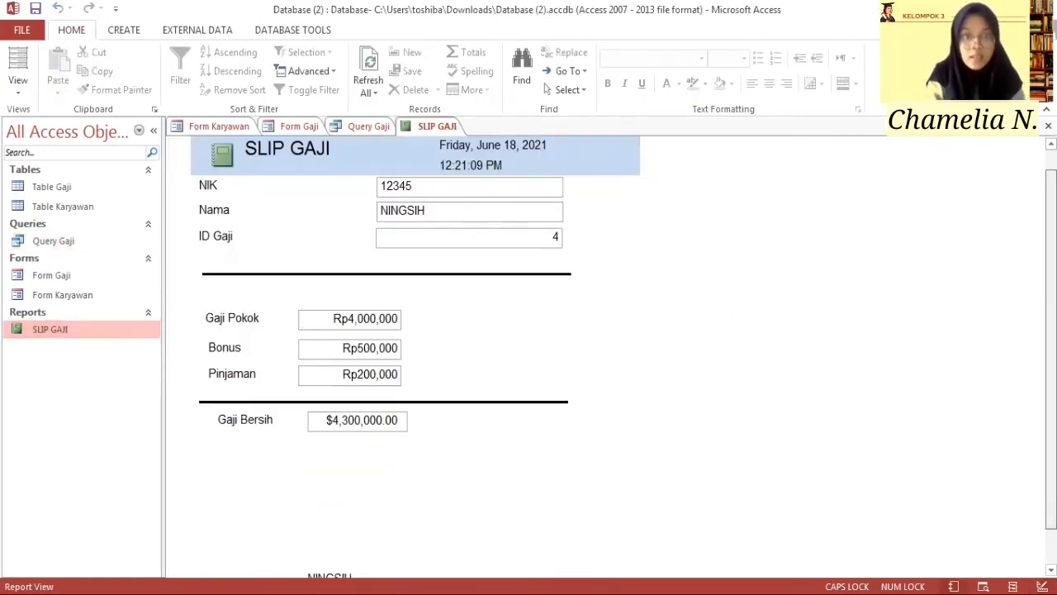
scroll(607, 355, "up", 3)
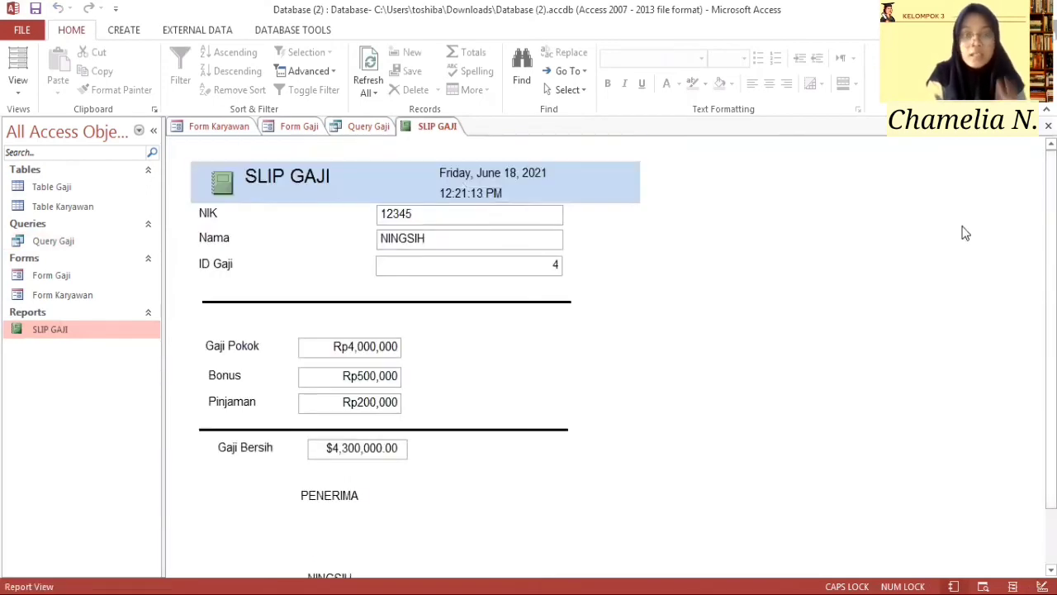
Step: In Form Karyawan, enter a new employee's NIK and name and set Jenis Kelamin to P
double_click(51, 299)
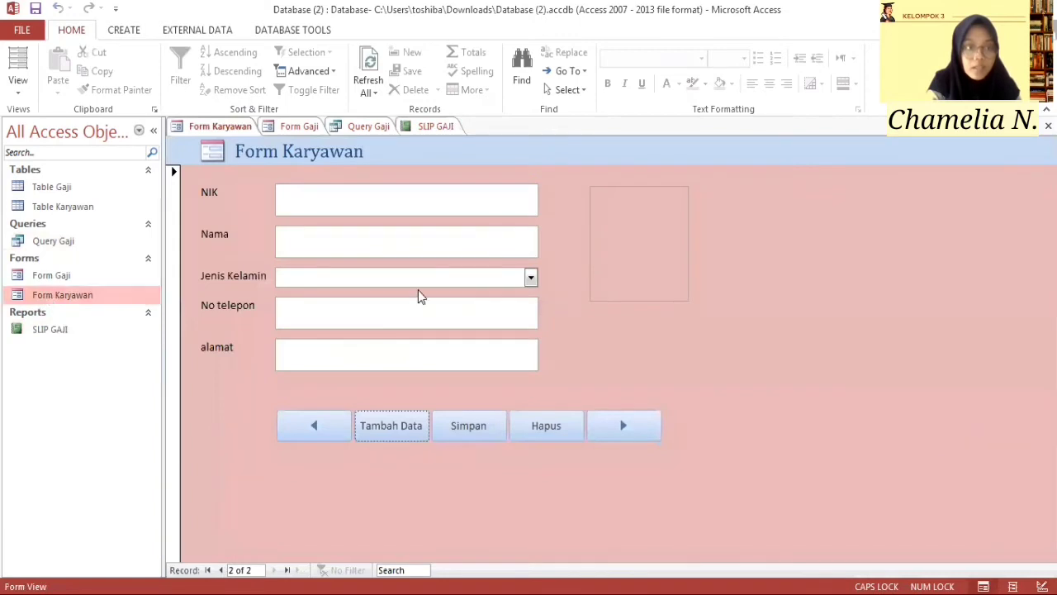
left_click(323, 202)
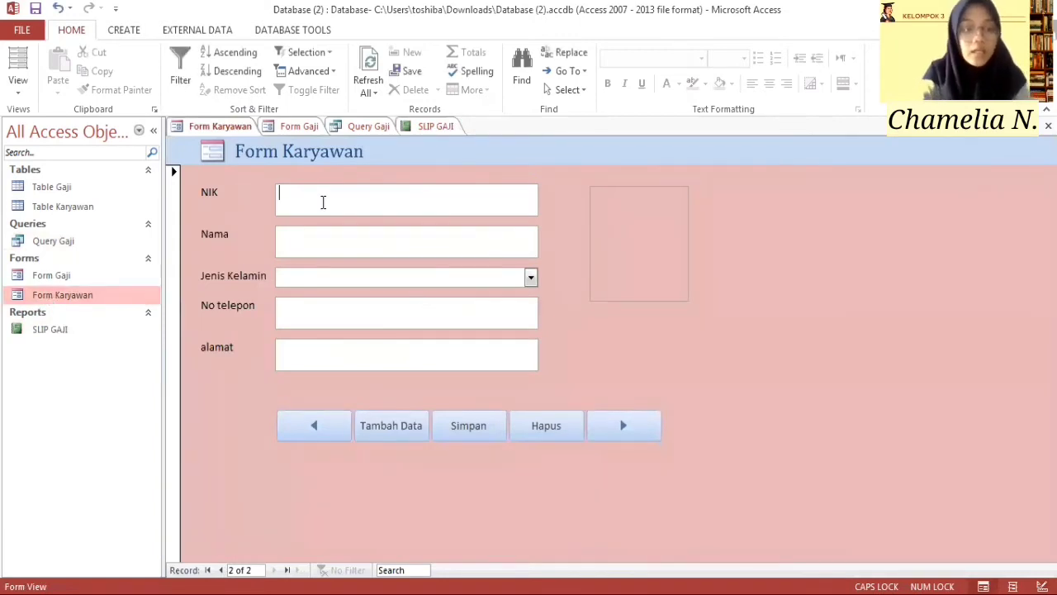
type("56789")
left_click(323, 245)
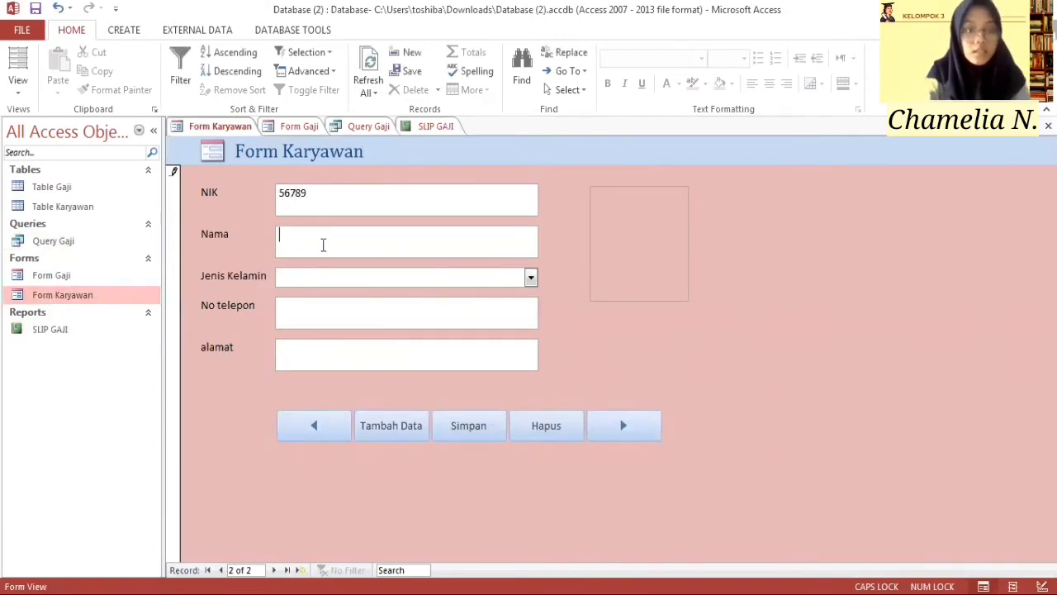
type("DIANA")
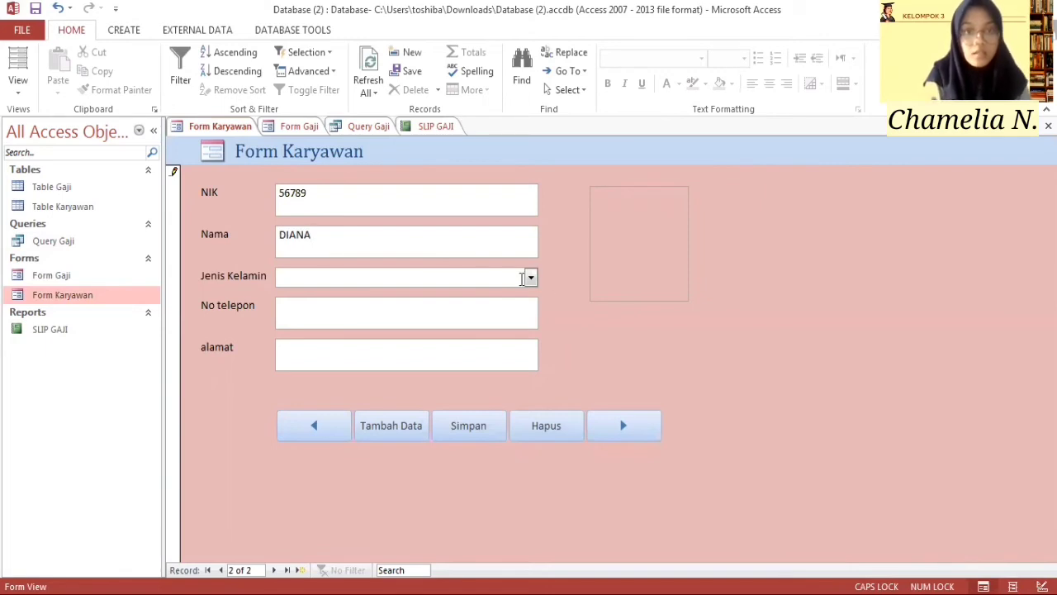
left_click(531, 279)
left_click(392, 313)
Step: Fill in the employee's phone number and address, and add another blank record to the form
left_click(319, 312)
type("0")
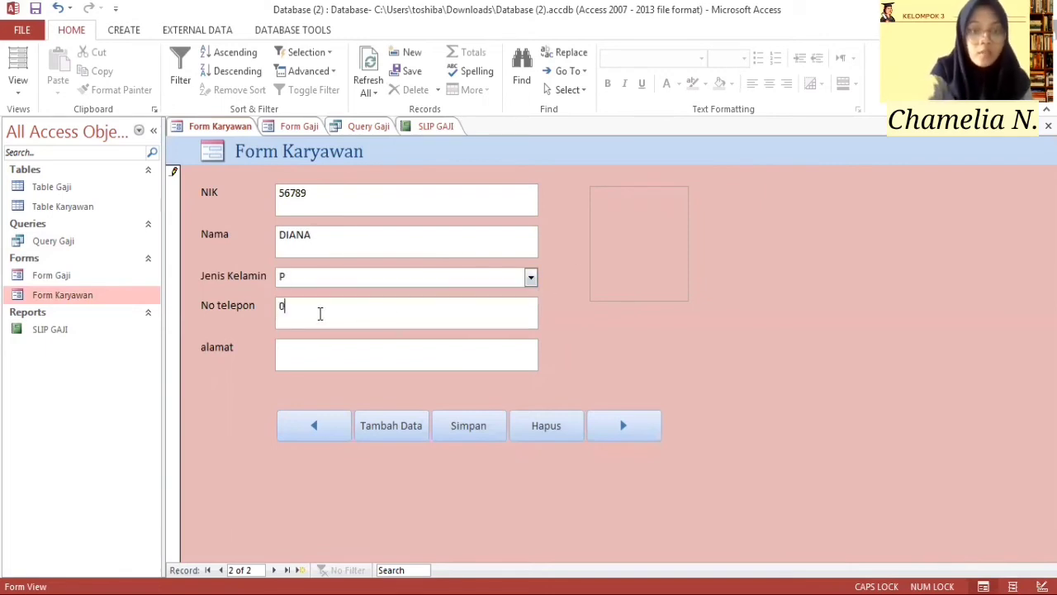
type("81234XXXX")
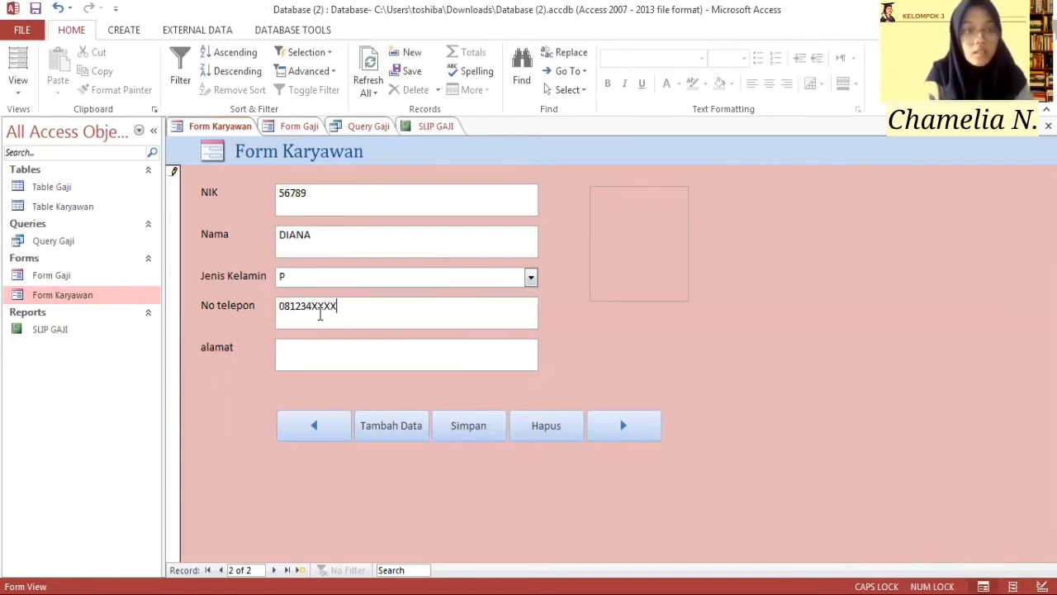
left_click(326, 369)
type("JL. ")
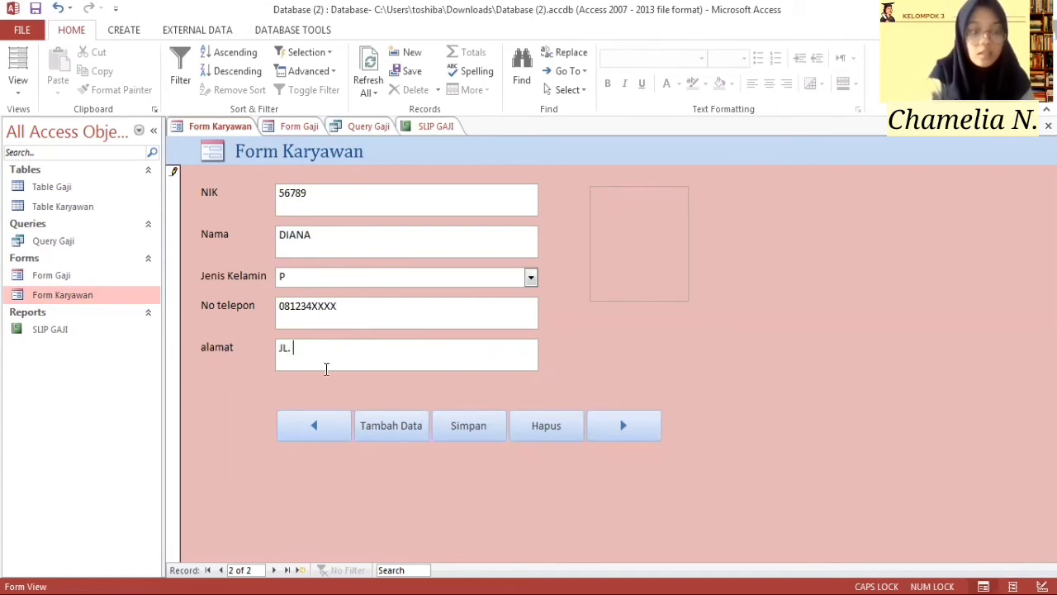
type("MAWAR NO. ")
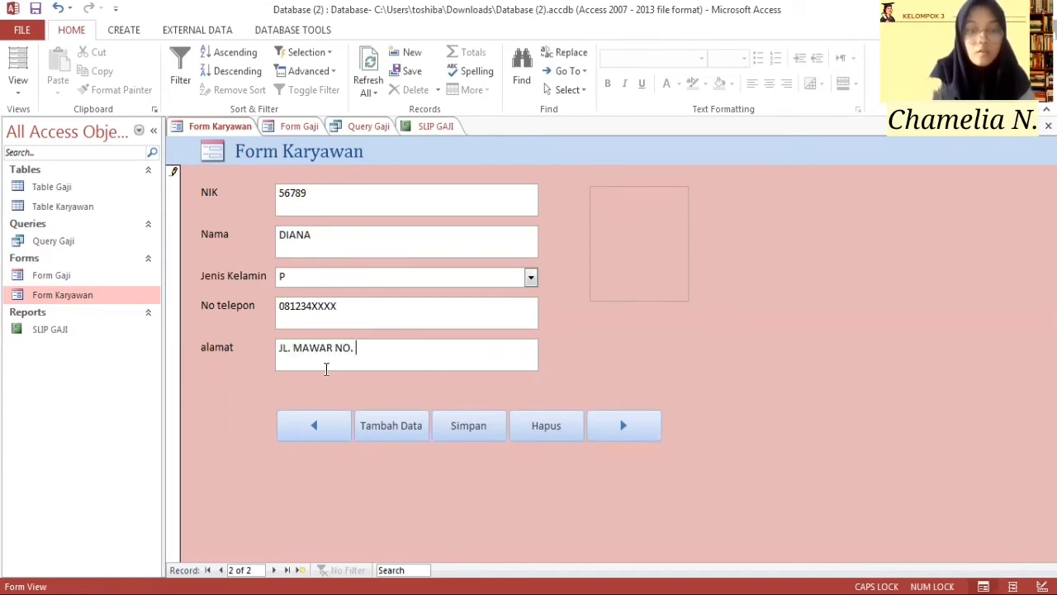
type("03")
left_click(373, 430)
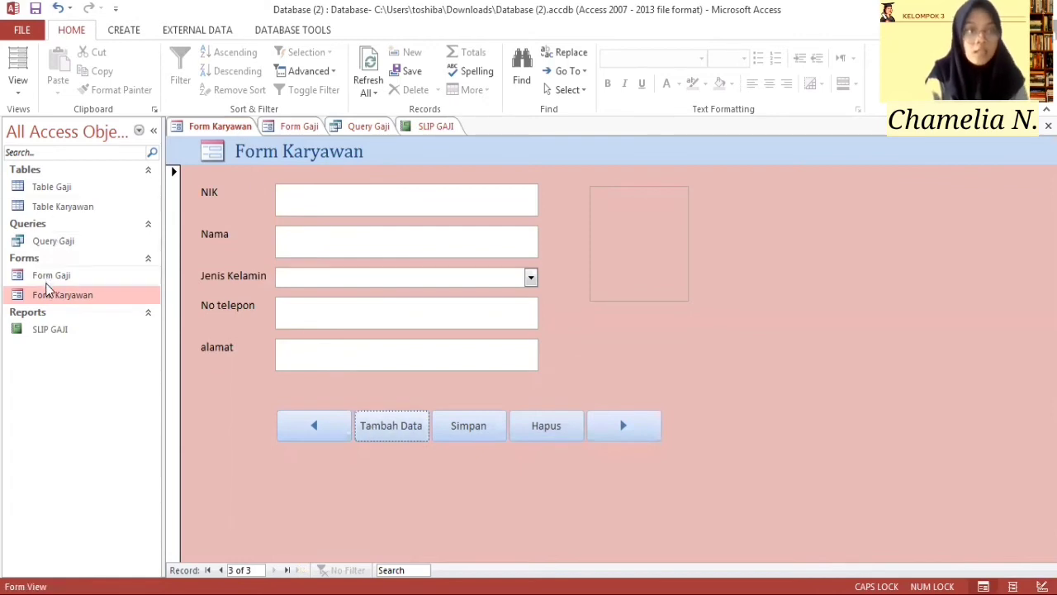
Step: Close all open objects, reopen Form Gaji and move to a blank record
right_click(298, 130)
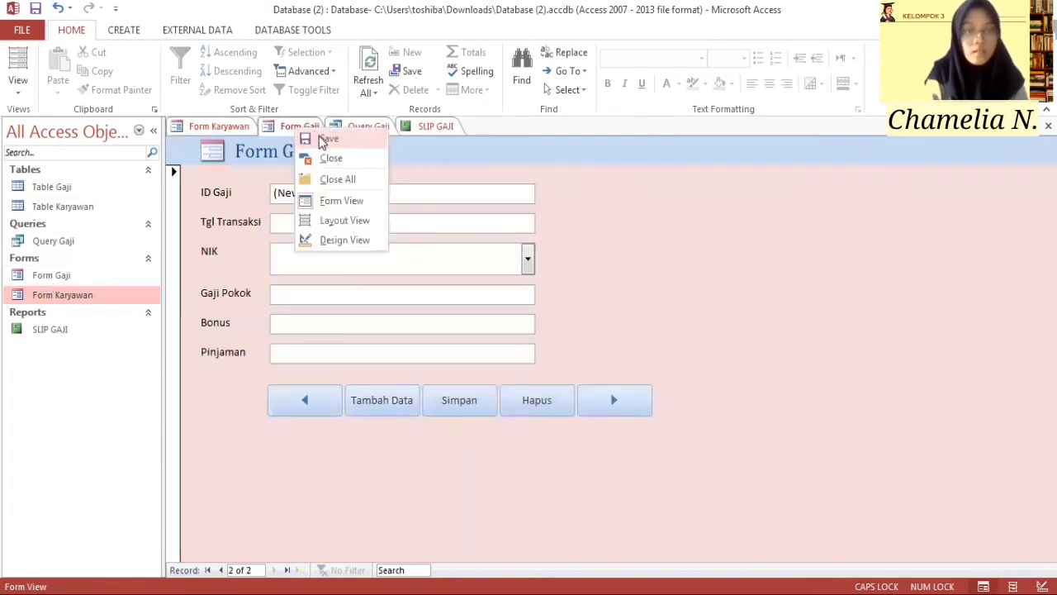
right_click(240, 128)
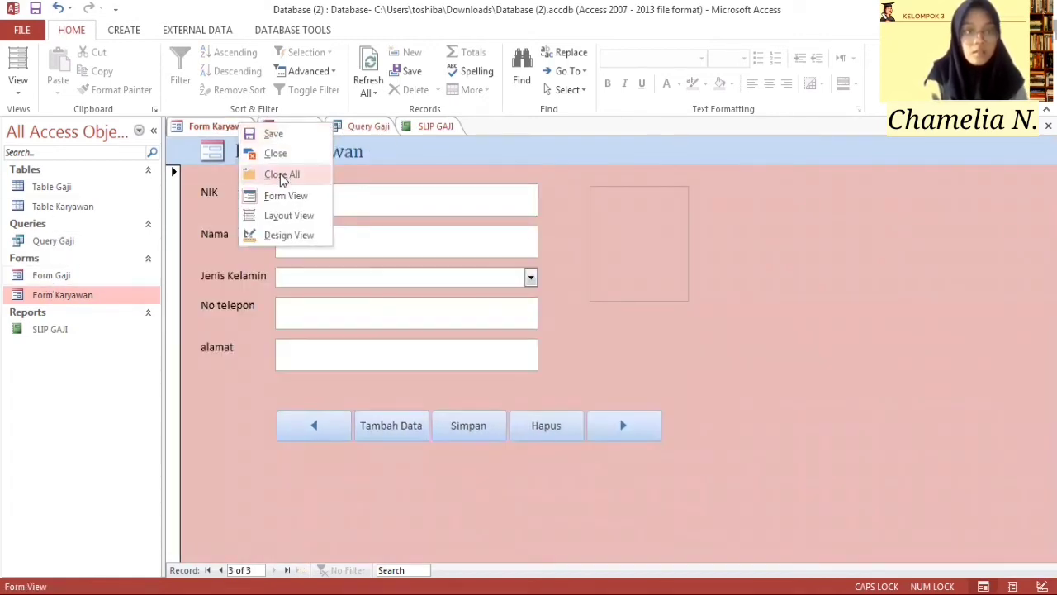
left_click(276, 172)
double_click(74, 276)
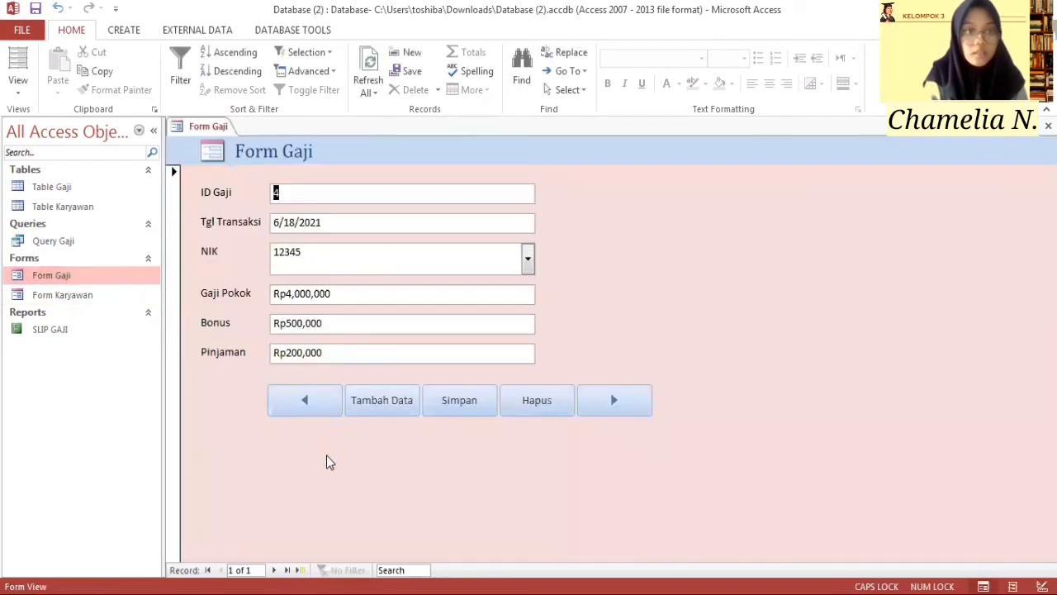
left_click(303, 407)
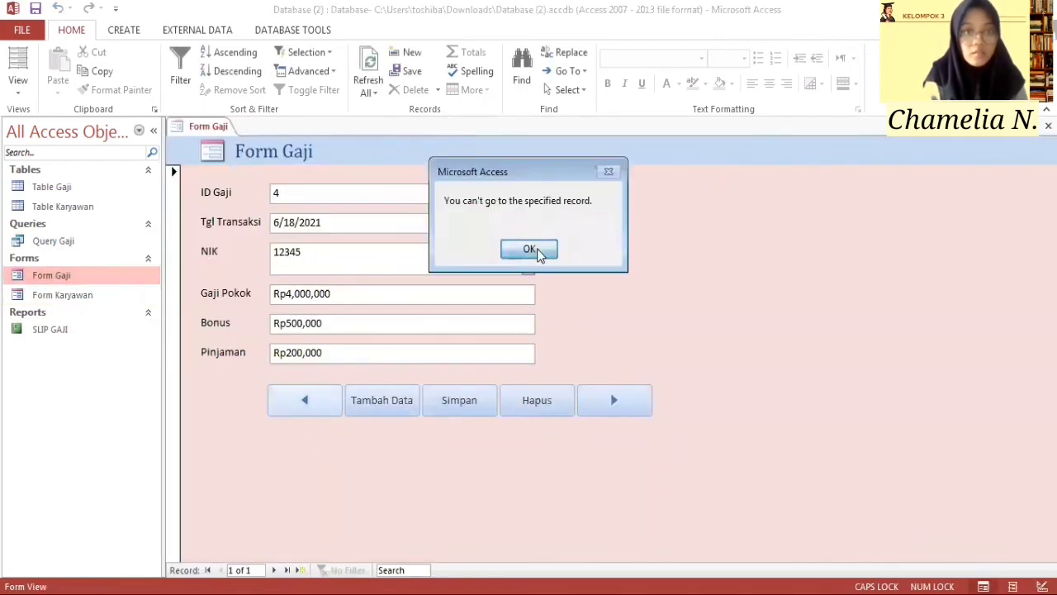
left_click(531, 250)
left_click(604, 404)
Step: Set Tgl Transaksi to today's date, 6/18/2021, and choose the new employee's NIK
left_click(454, 223)
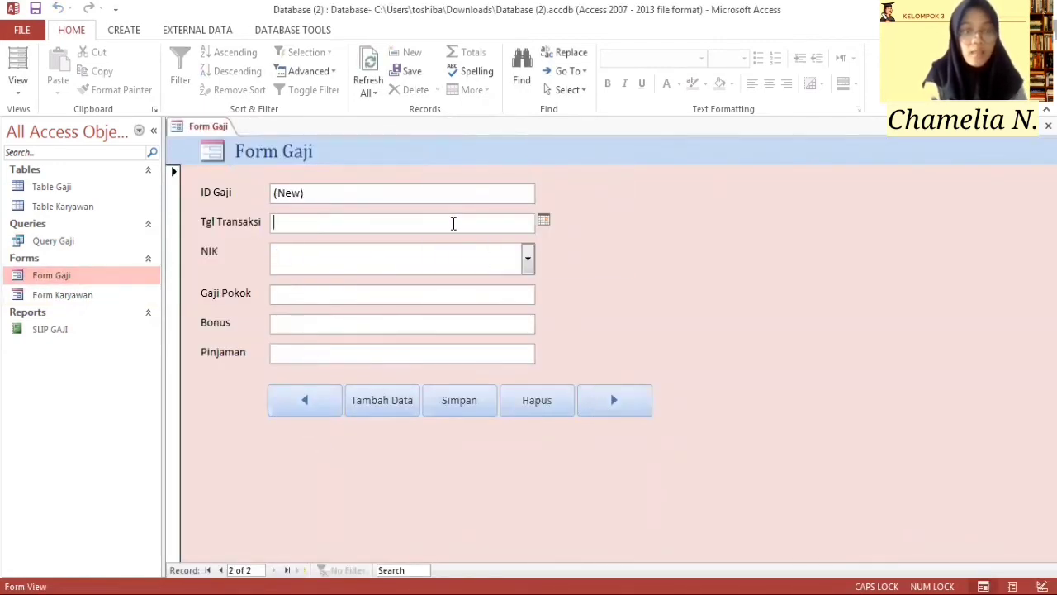
left_click(543, 220)
left_click(471, 354)
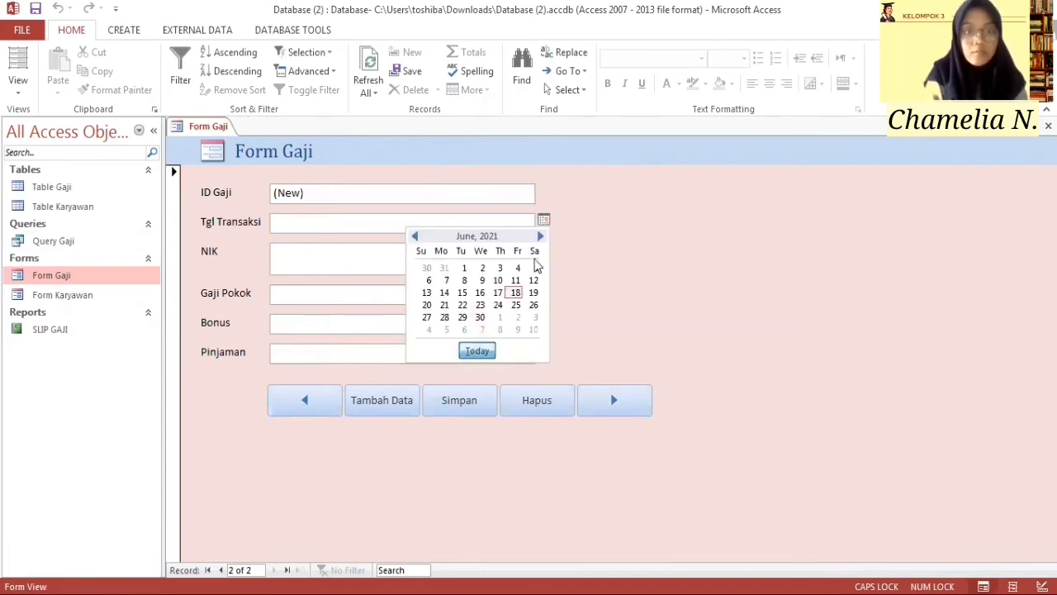
left_click(527, 261)
left_click(416, 300)
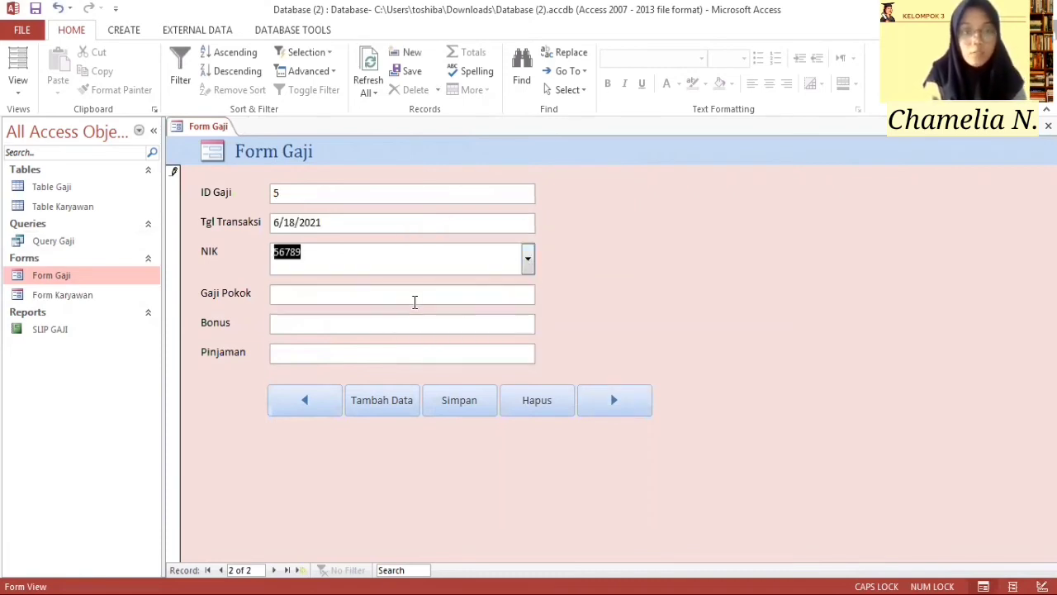
Step: Enter Gaji Pokok 3000000, Bonus 1000000 and Pinjaman 500000, and add another blank record to the form
left_click(306, 302)
type("3000000")
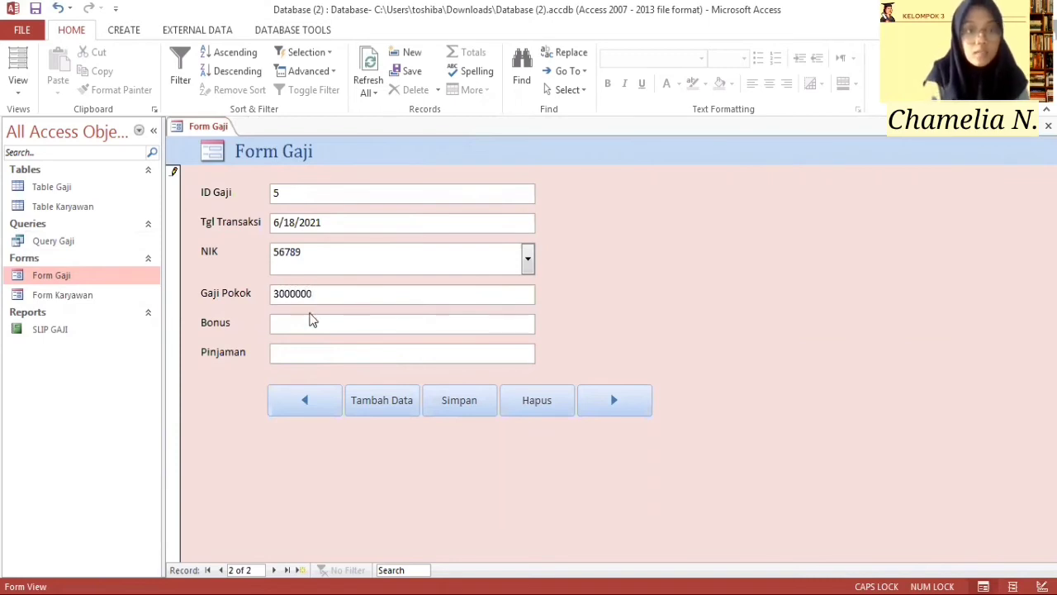
left_click(310, 322)
type("1,000,000")
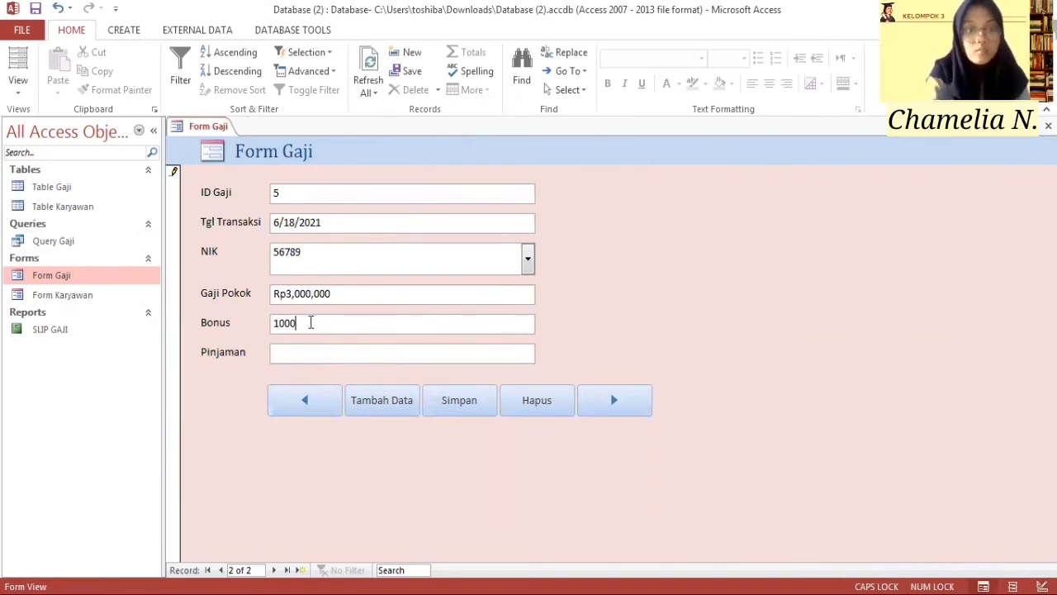
left_click(308, 356)
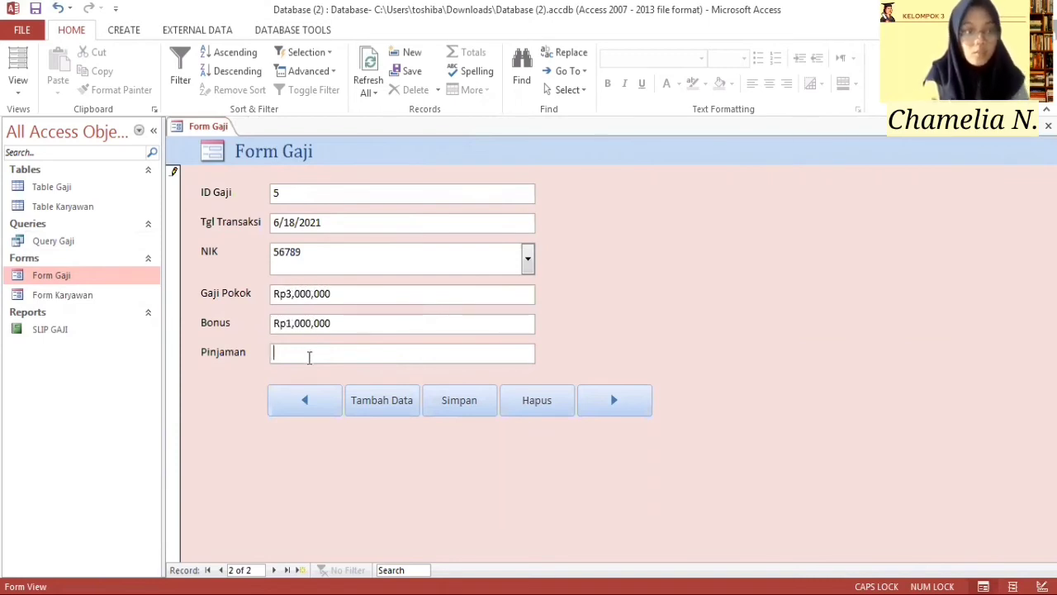
type("500000")
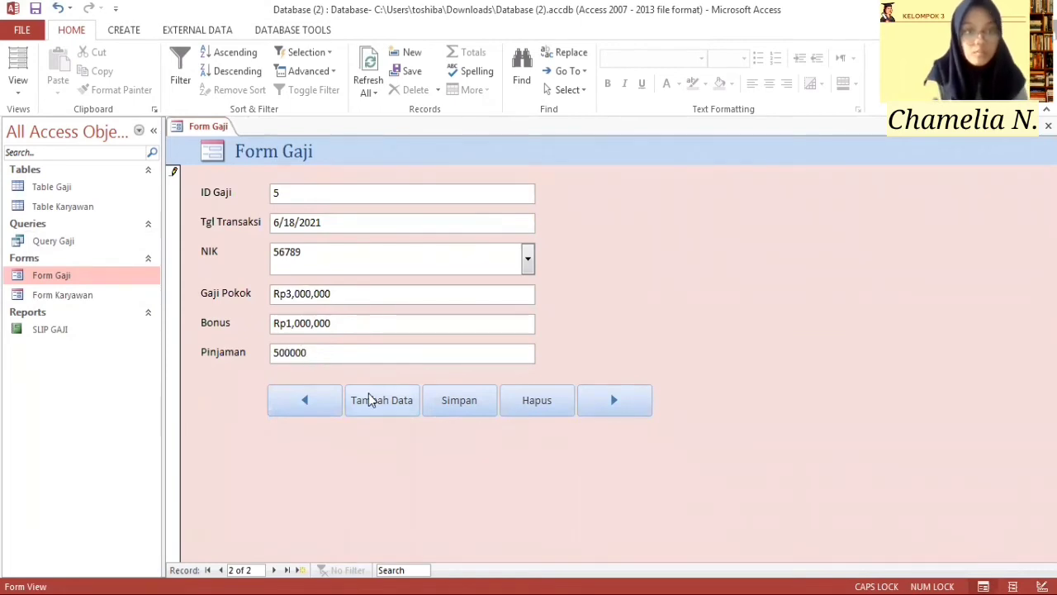
left_click(376, 400)
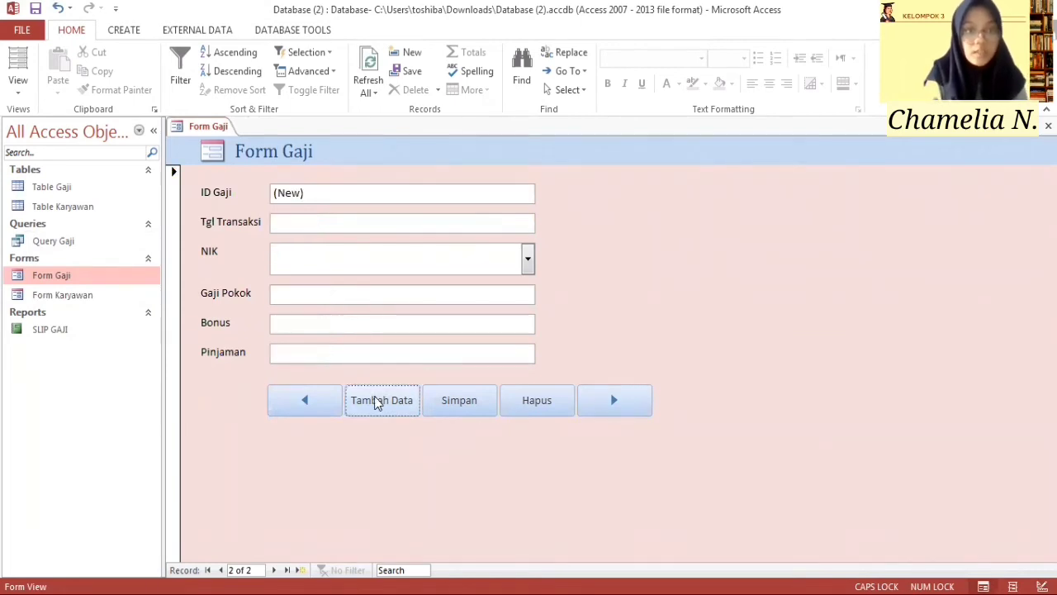
Step: Close the form and review the salary records in Query Gaji and the SLIP GAJI report
right_click(224, 127)
left_click(265, 177)
double_click(50, 240)
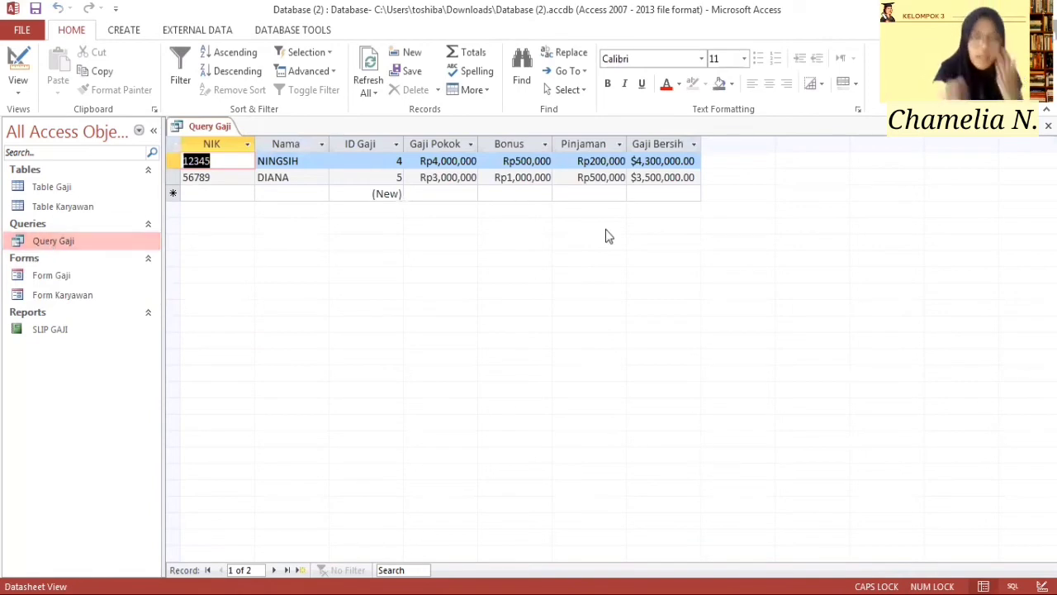
double_click(93, 330)
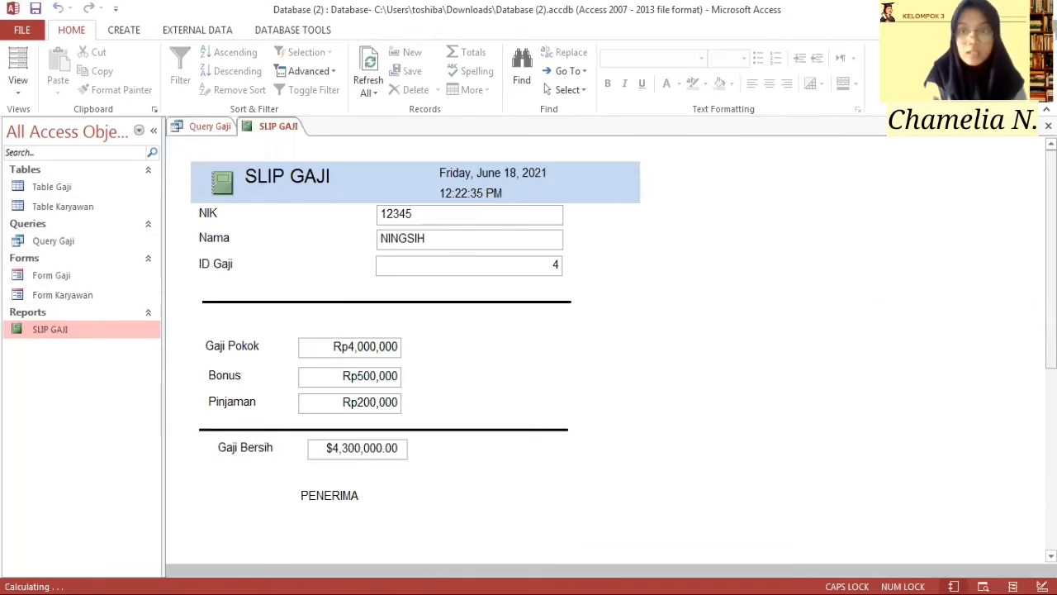
scroll(606, 350, "down", 5)
scroll(605, 350, "up", 3)
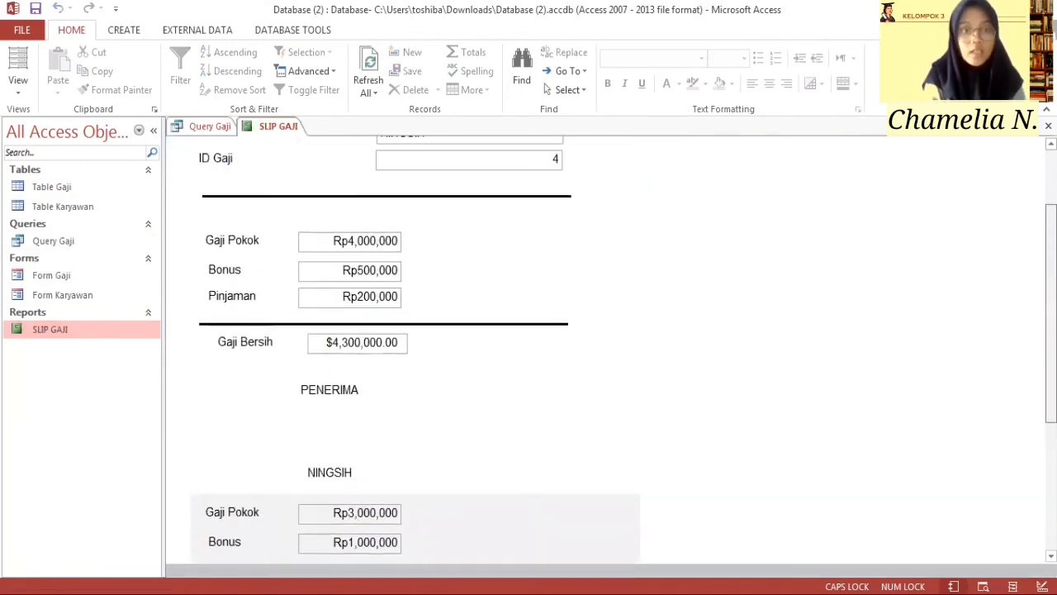
scroll(416, 350, "up", 3)
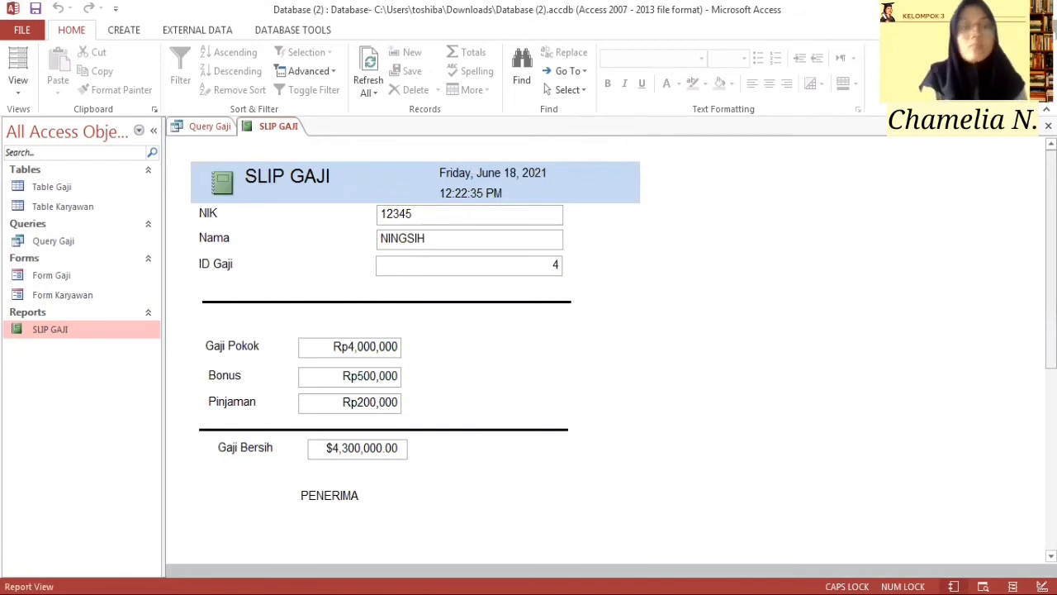
Step: Open Form Gaji in Design View and draw a command button beside the ID Gaji and Tgl Transaksi fields, skipping the wizard
double_click(62, 283)
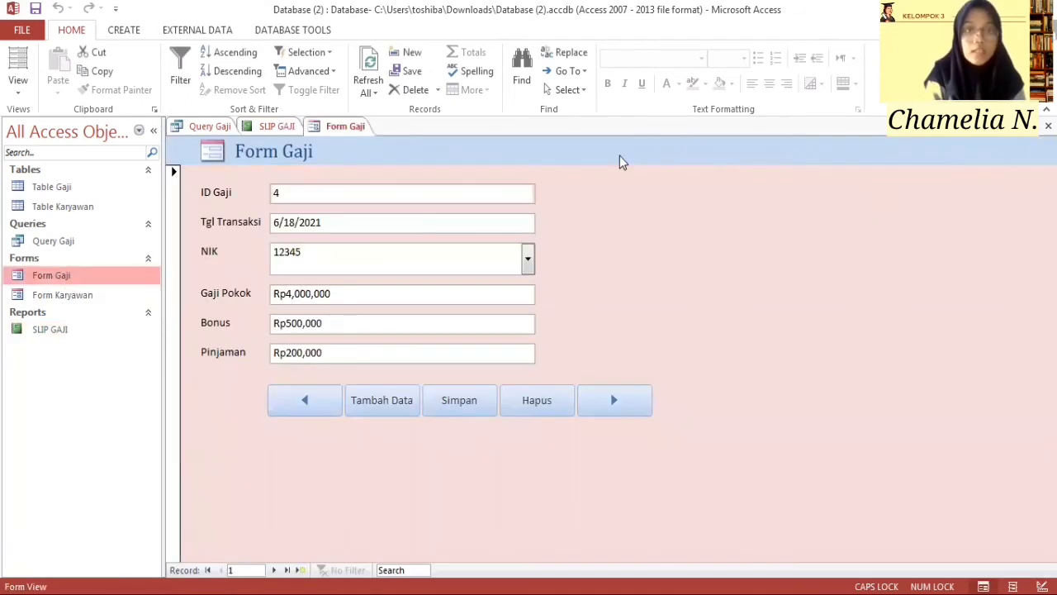
right_click(97, 281)
left_click(147, 323)
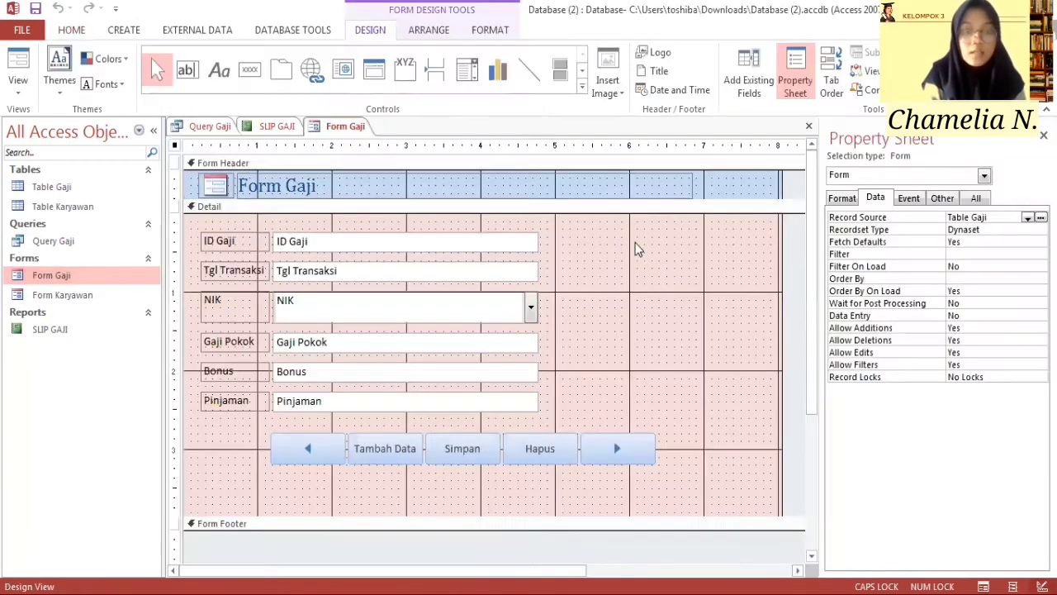
right_click(636, 248)
key("Escape")
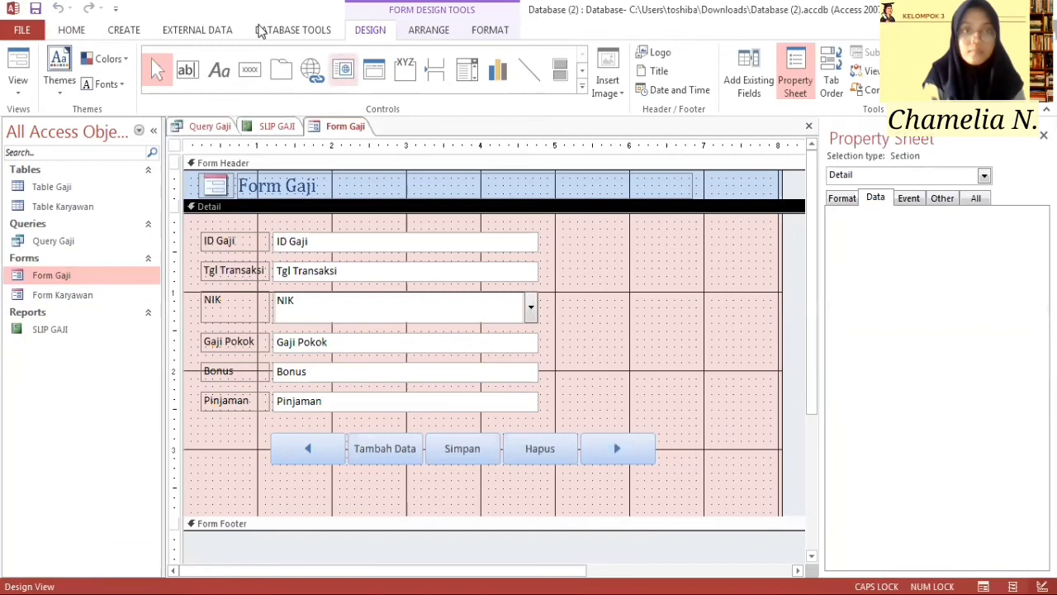
left_click(248, 71)
left_click_drag(616, 245, 725, 268)
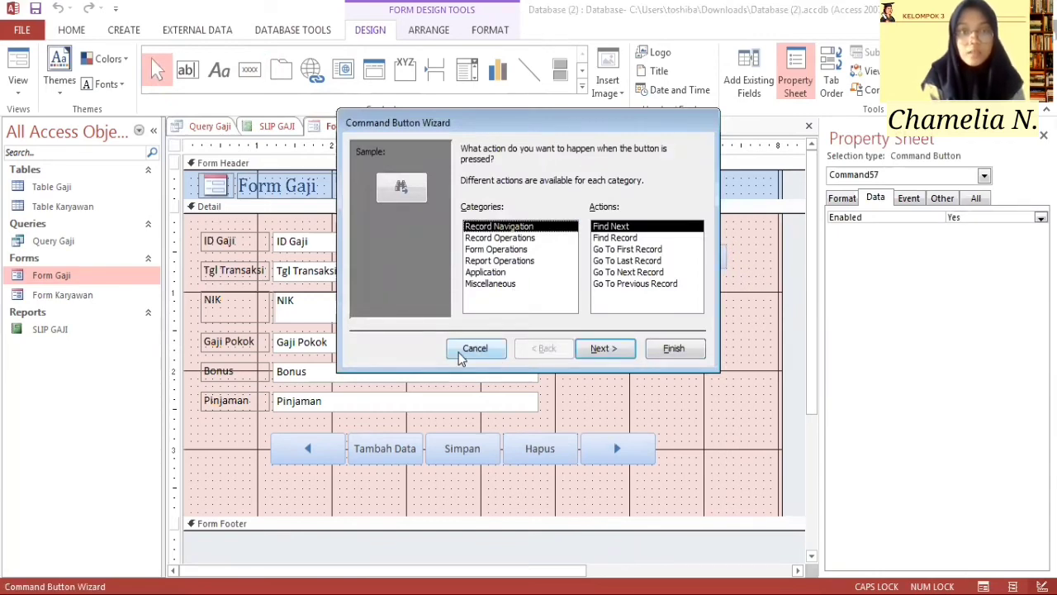
left_click(475, 349)
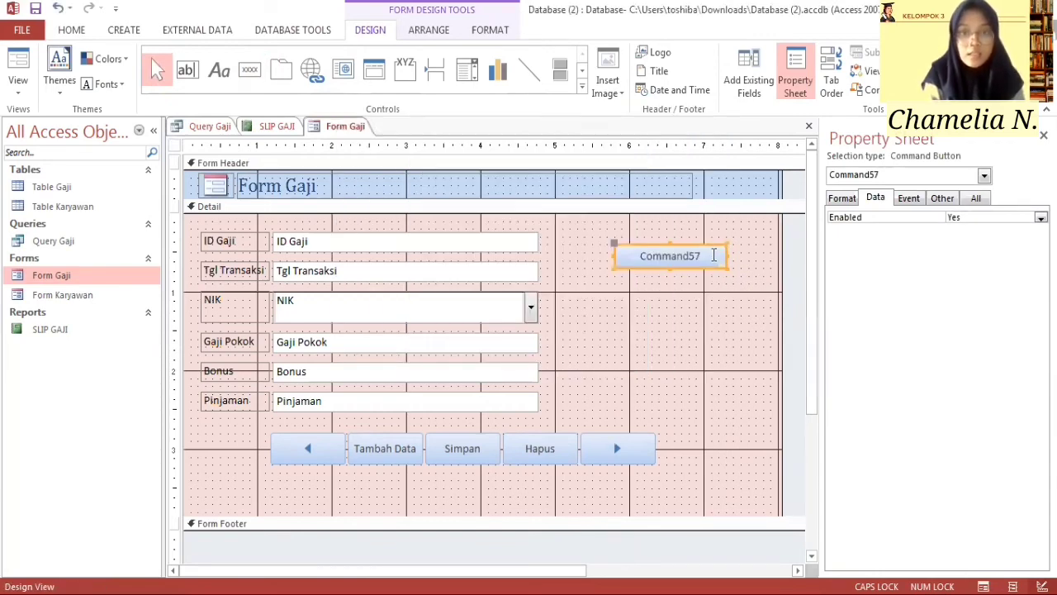
Step: Change the new command button's caption to CETAK SLIP GAJI
left_click(714, 255)
key("BackSpace")
key("BackSpace")
key("BackSpace")
key("BackSpace")
key("BackSpace")
key("BackSpace")
key("BackSpace")
key("BackSpace")
key("BackSpace")
type("C")
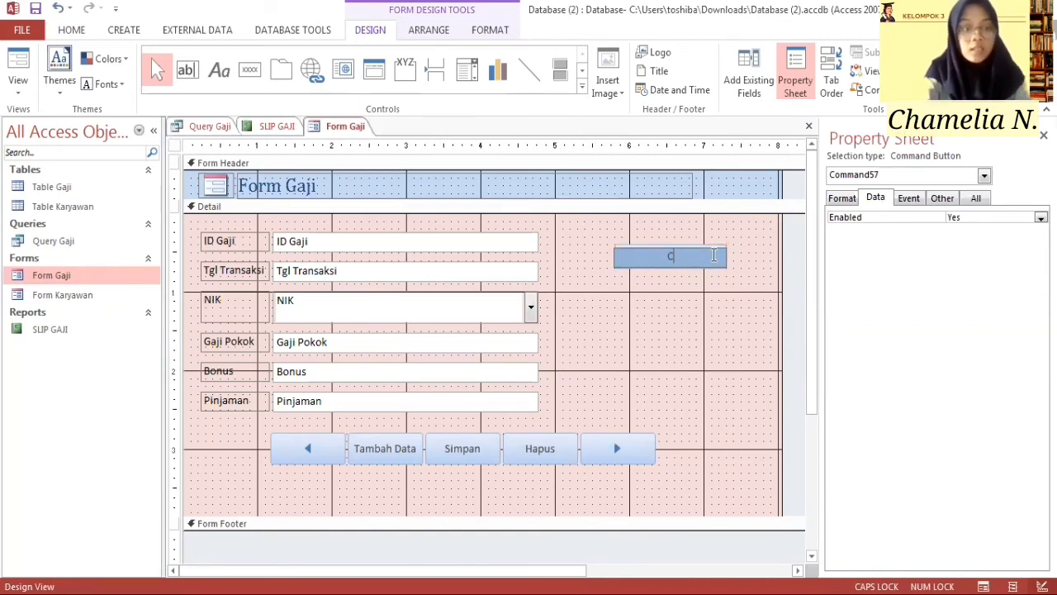
type("ETAK SL")
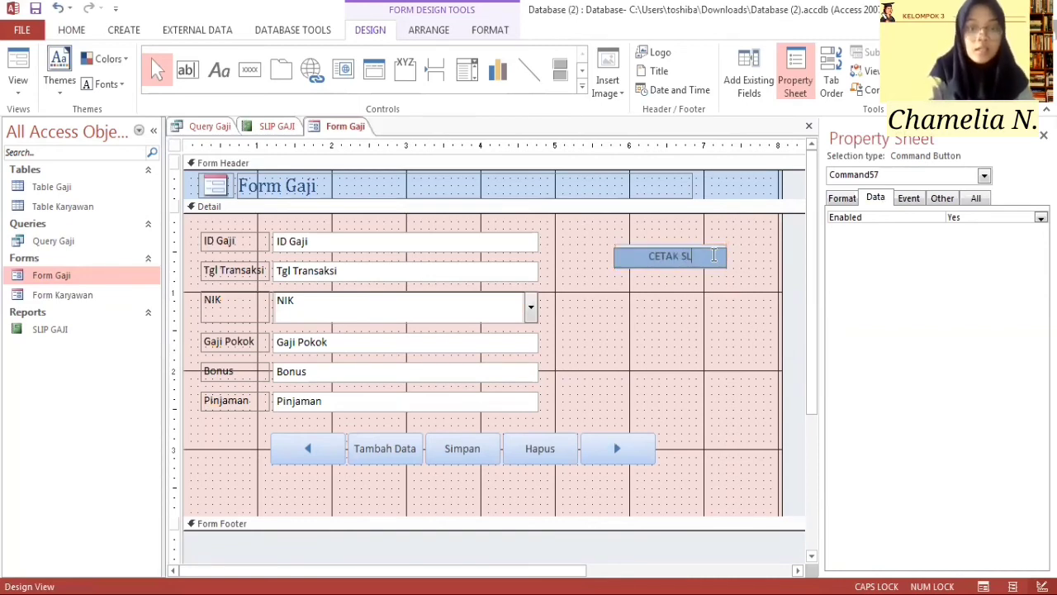
type("IP GAJI")
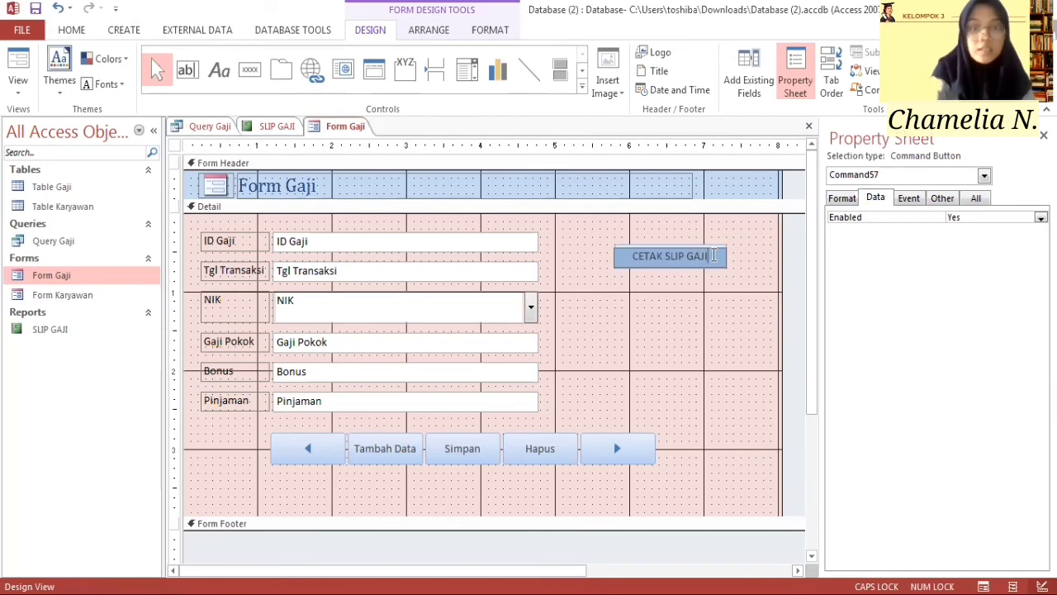
left_click(748, 278)
Step: Build an On Click event for the CETAK SLIP GAJI button with Macro Builder and add an OpenReport action
right_click(710, 255)
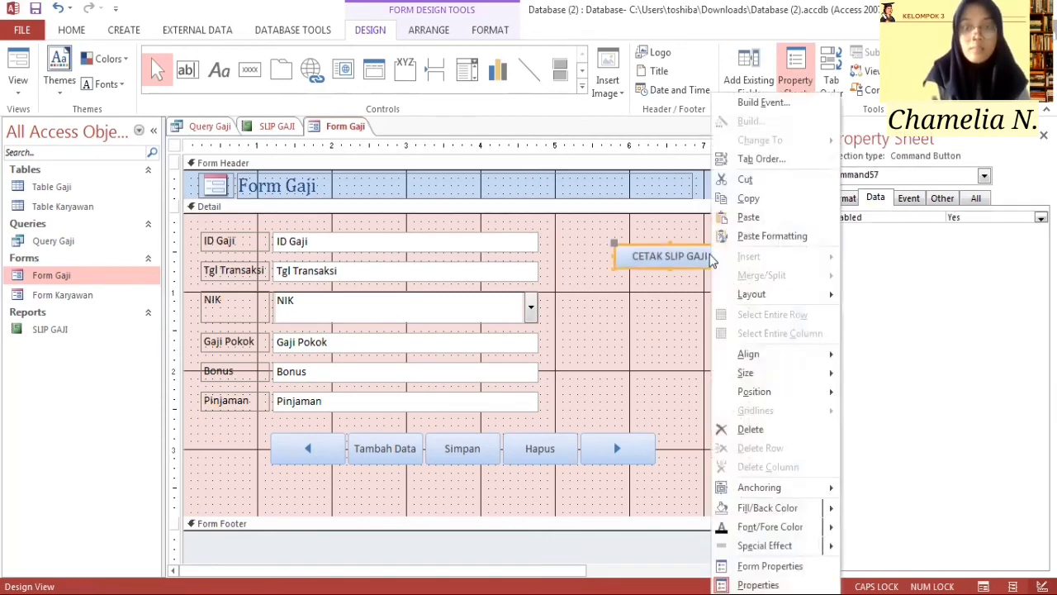
left_click(758, 101)
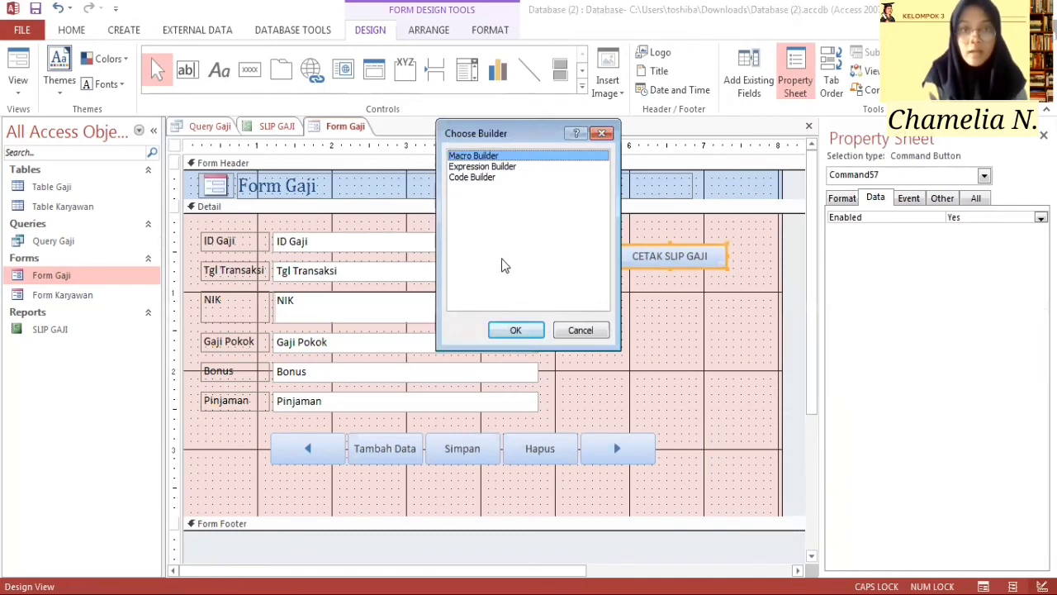
left_click(522, 332)
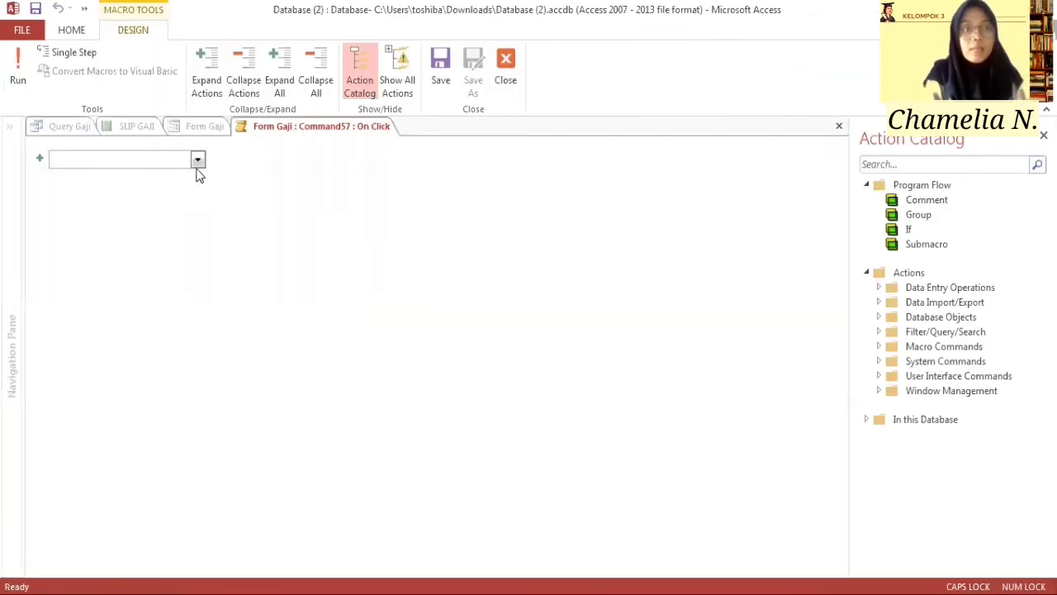
left_click(198, 159)
type("Op")
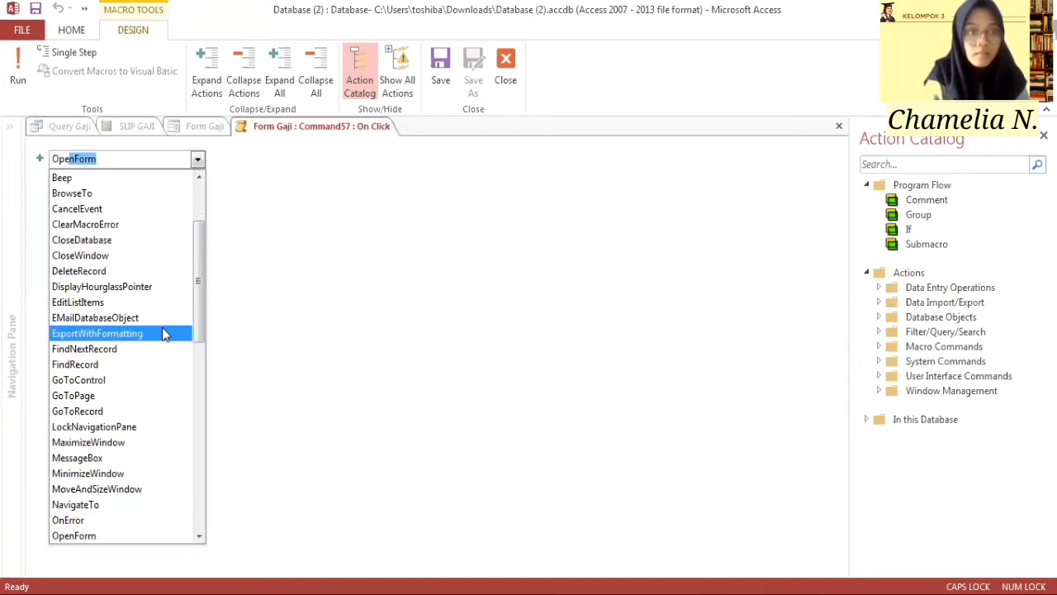
type("enReport")
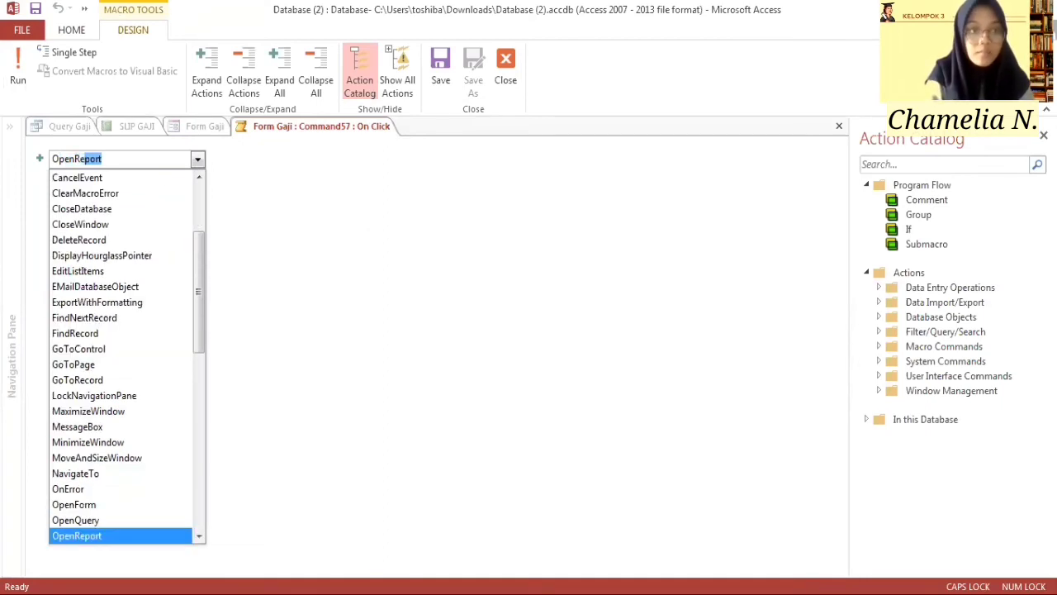
left_click(149, 535)
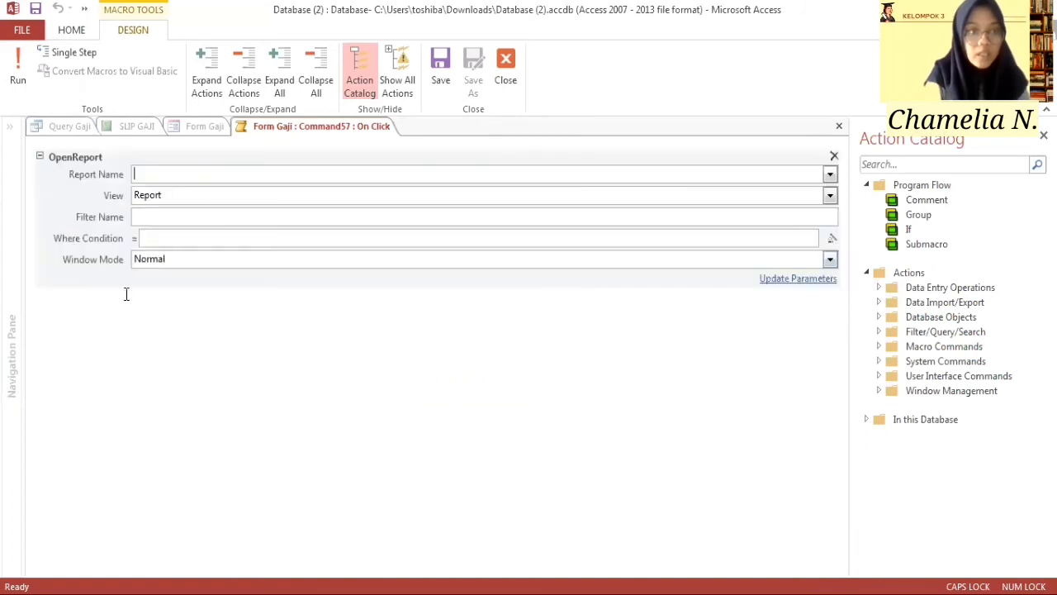
Step: Set the OpenReport action's report name to SLIP GAJI and its view to Print Preview
left_click(830, 176)
left_click(297, 195)
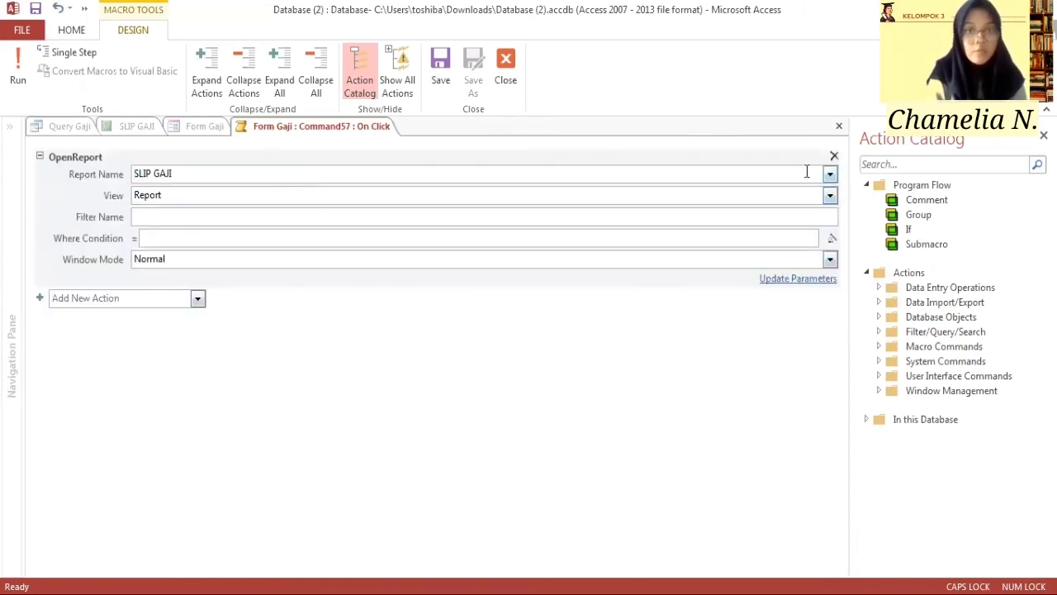
left_click(830, 195)
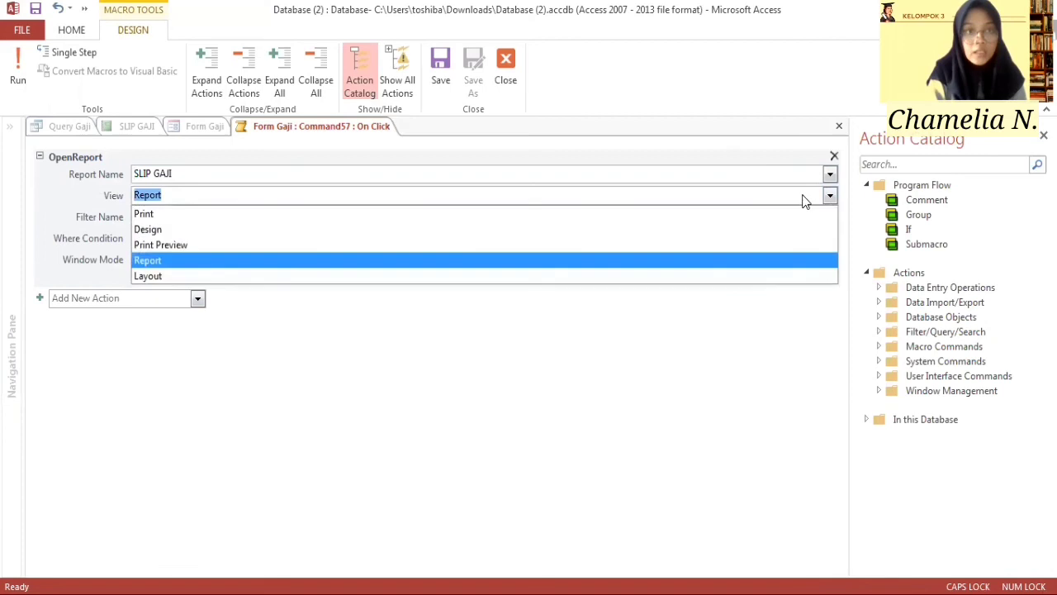
left_click(157, 246)
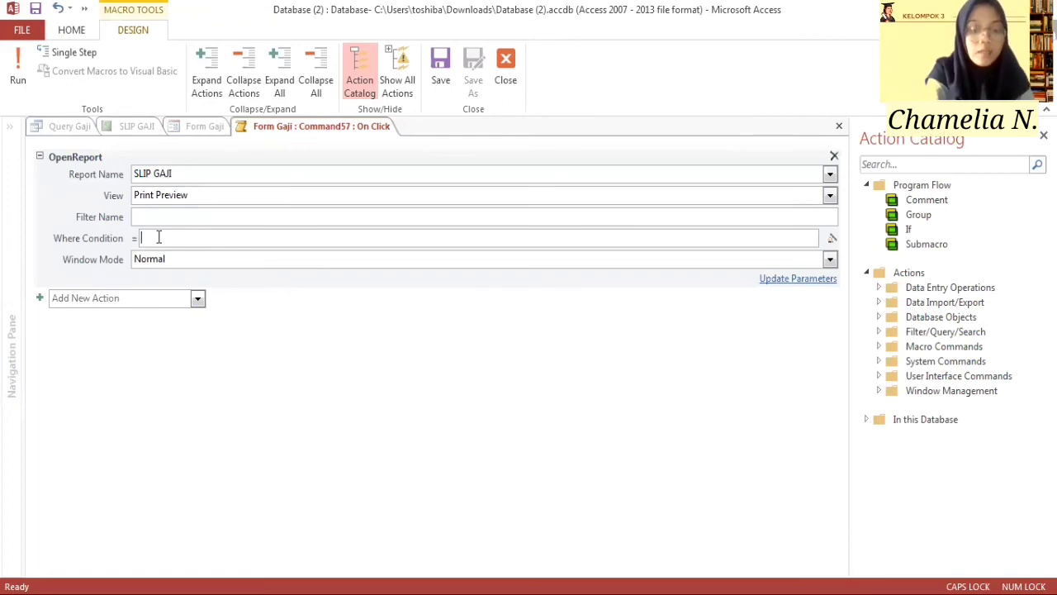
Step: Set the OpenReport action's where condition to [ID Gaji]=[Forms]![Form Gaji]![ID Gaji], then close the macro and save it
type("[")
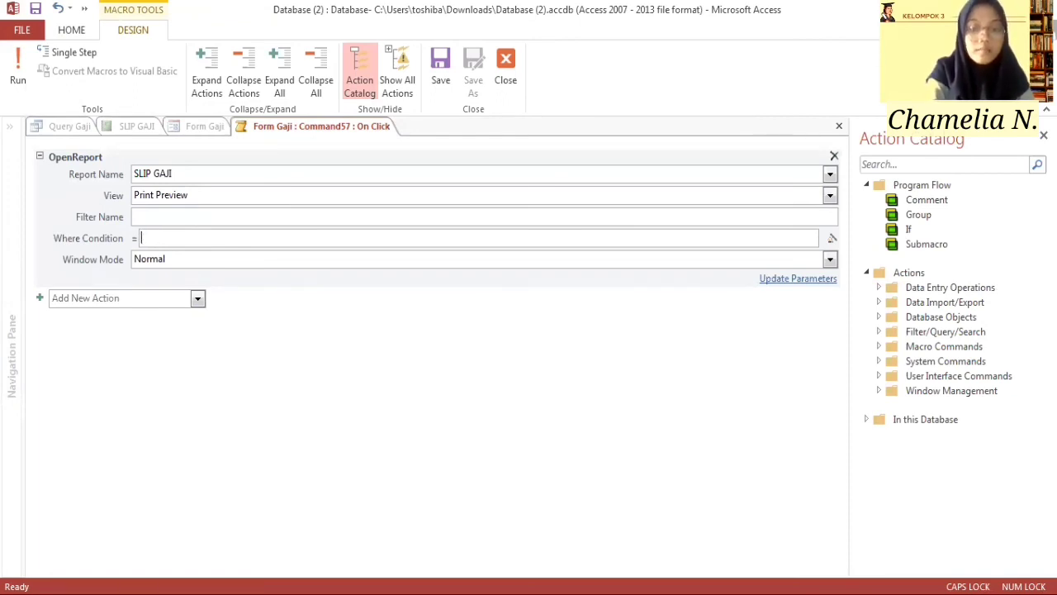
type("ID")
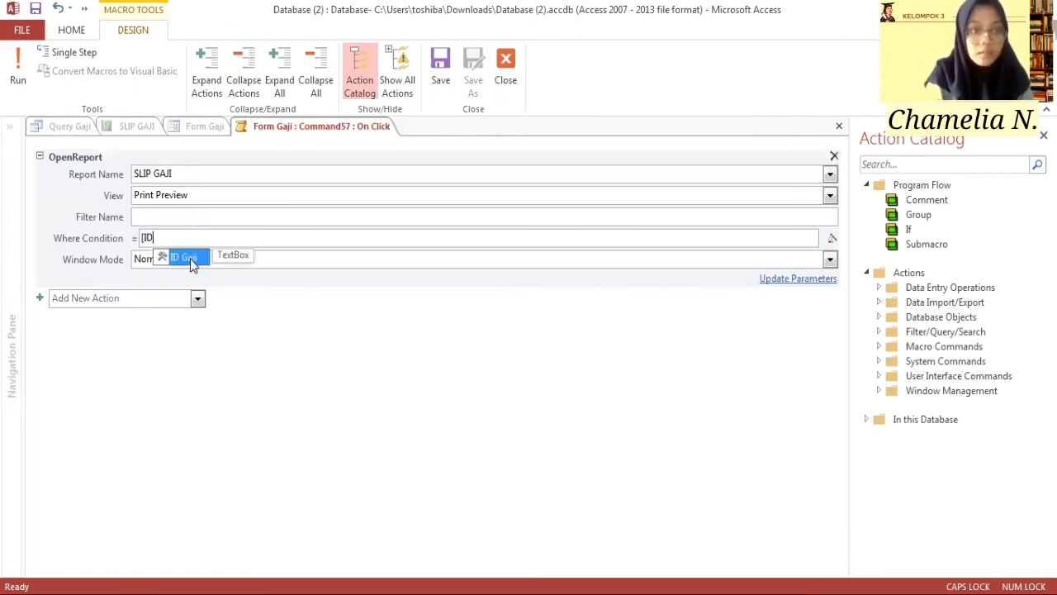
double_click(183, 257)
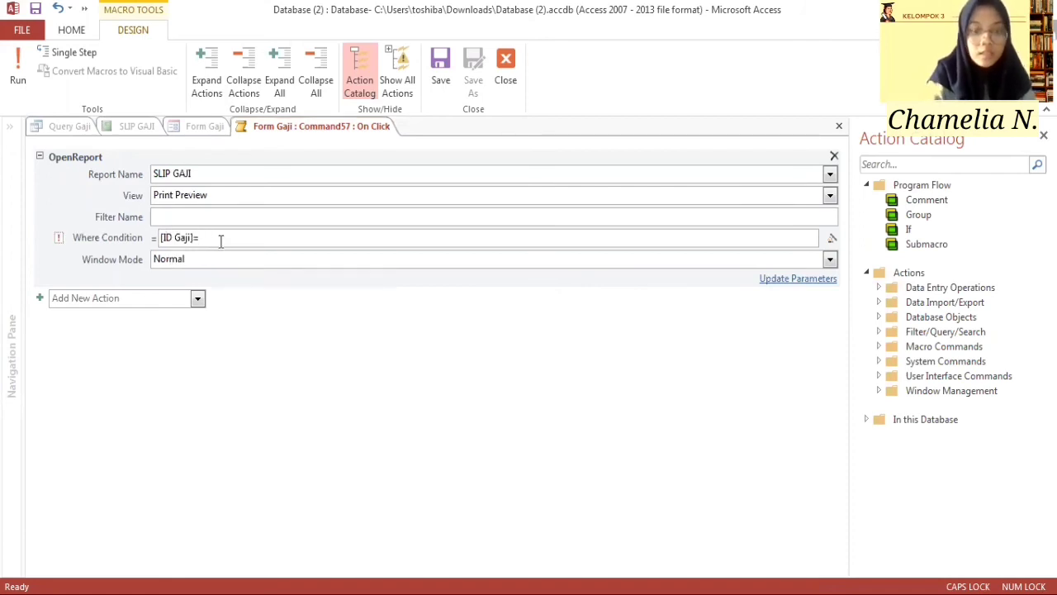
type("=[")
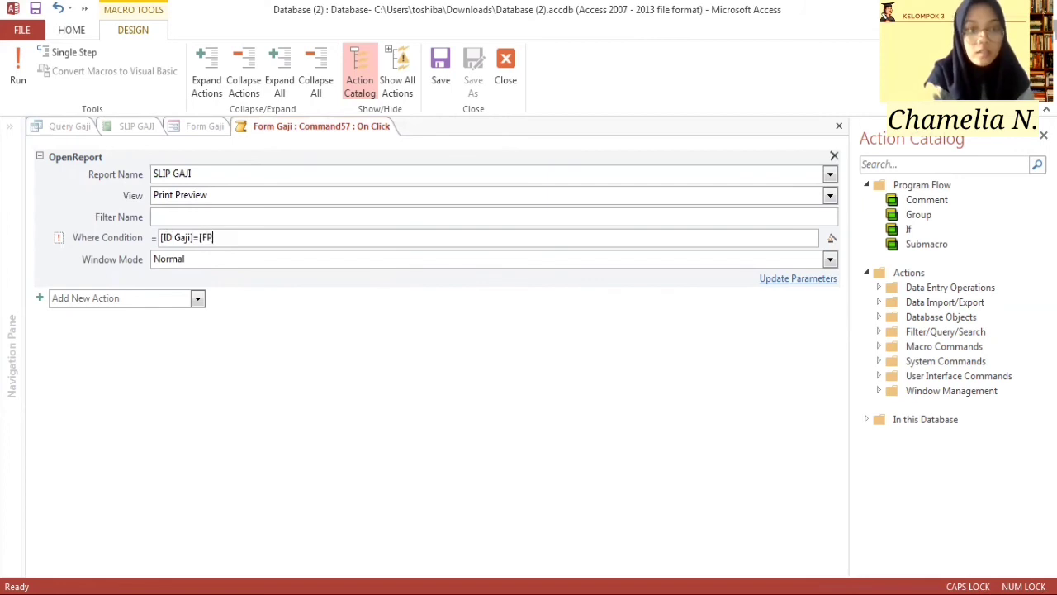
type("FO")
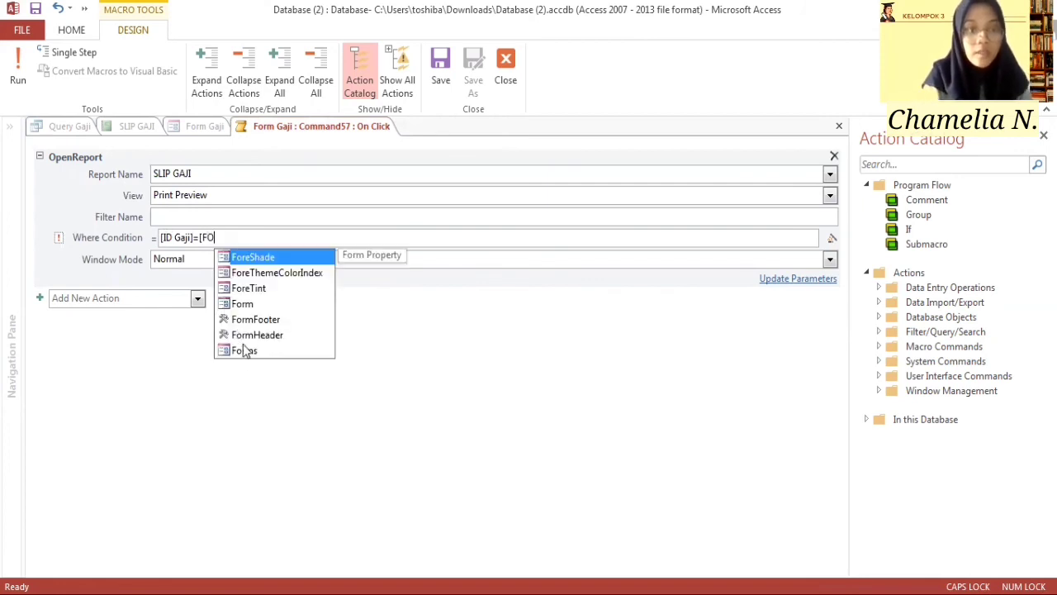
double_click(245, 350)
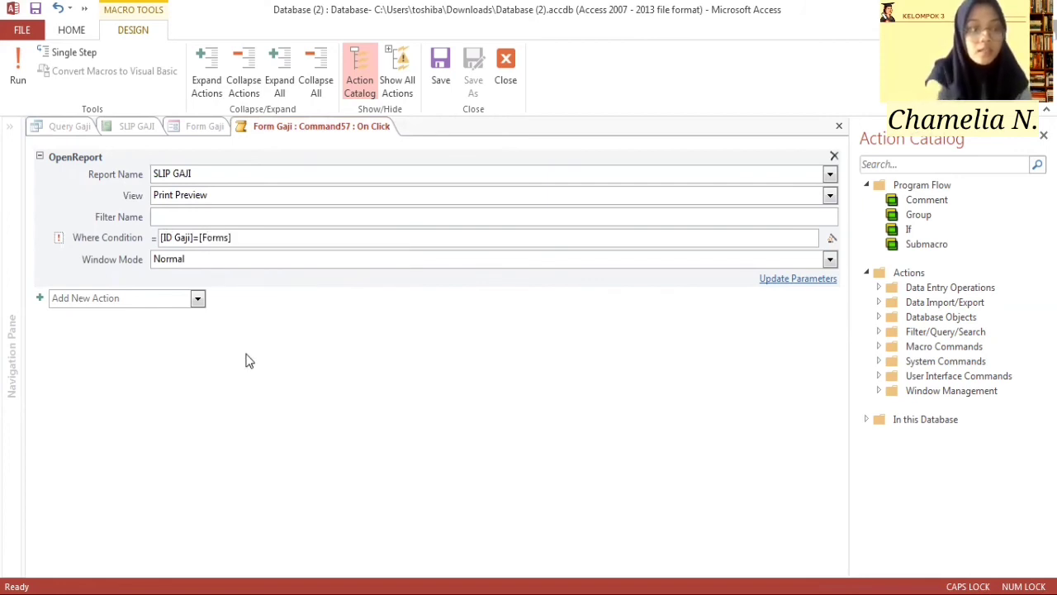
type("!")
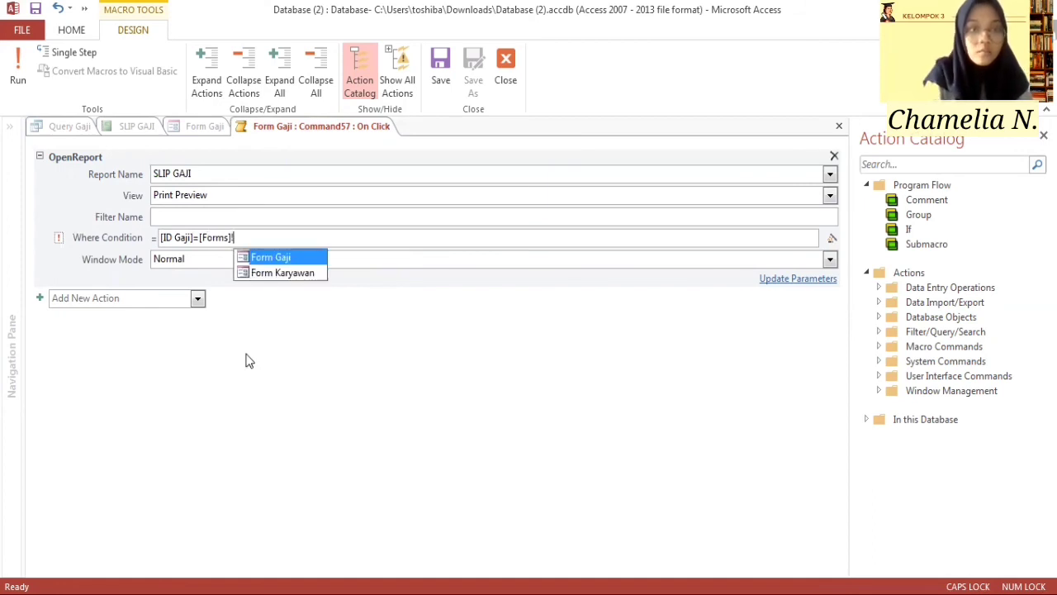
double_click(270, 258)
type("!")
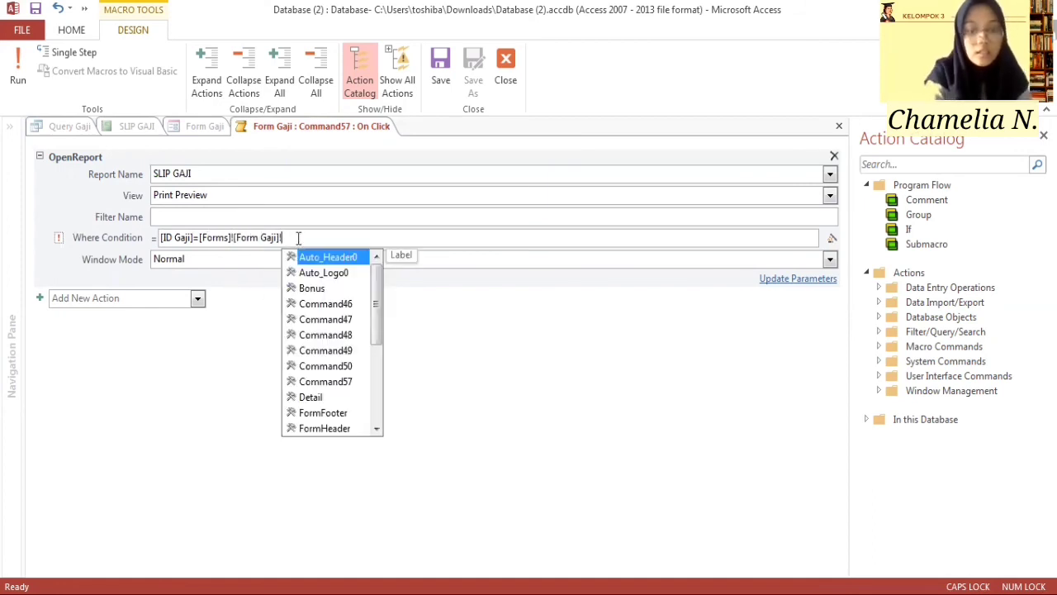
type("[ID")
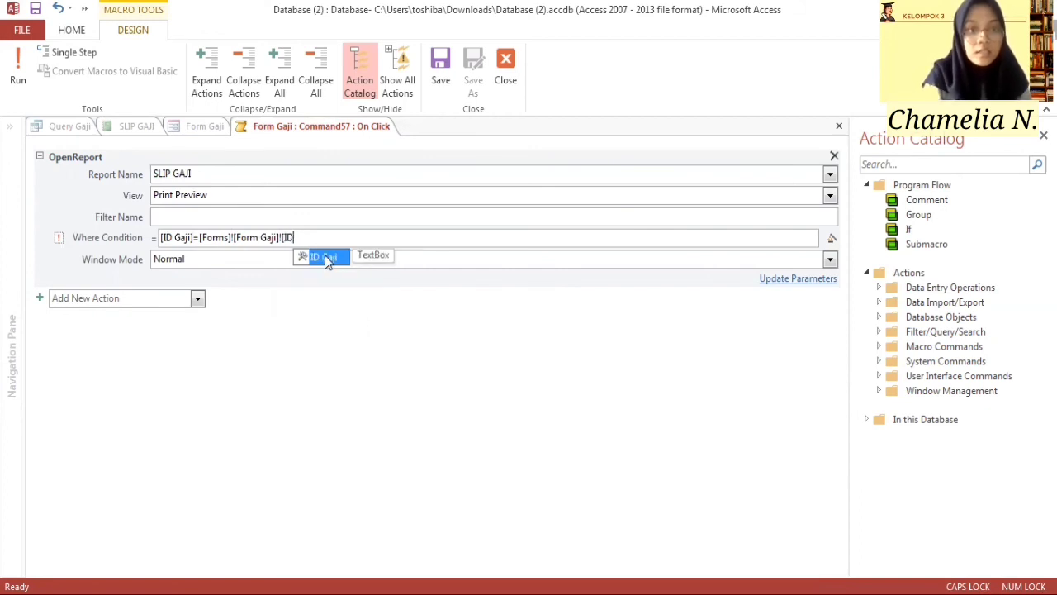
double_click(325, 255)
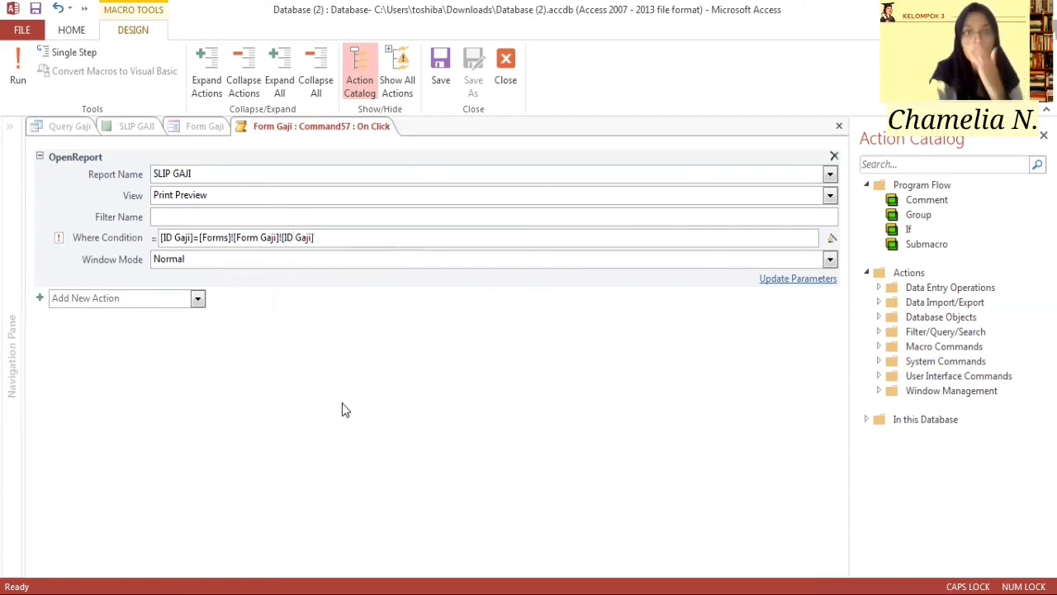
left_click(507, 73)
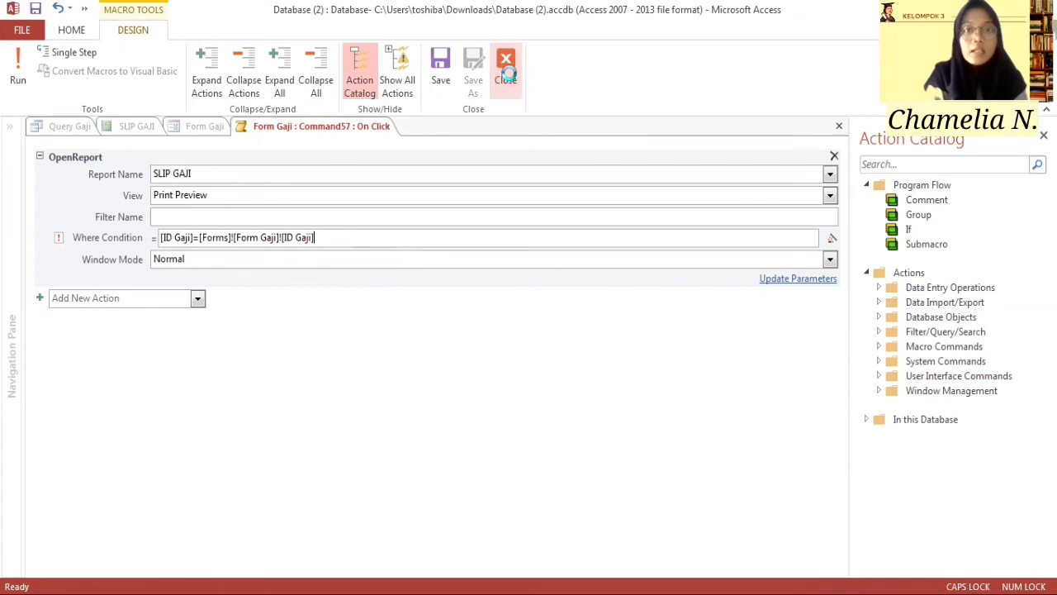
left_click(468, 350)
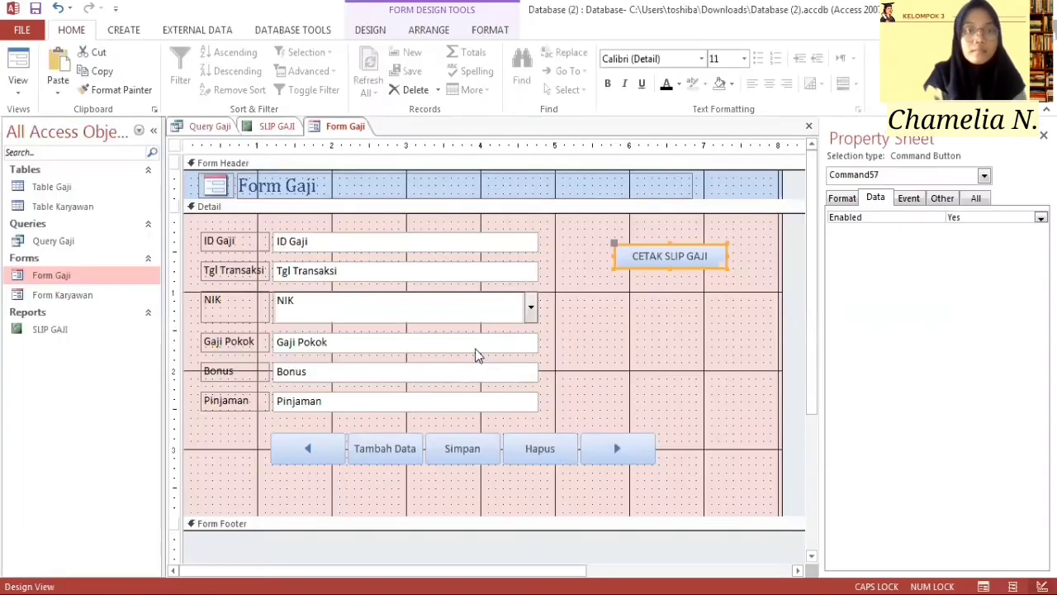
Step: Open Form Gaji in Form View and test CETAK SLIP GAJI by previewing the first record's salary slip
double_click(86, 273)
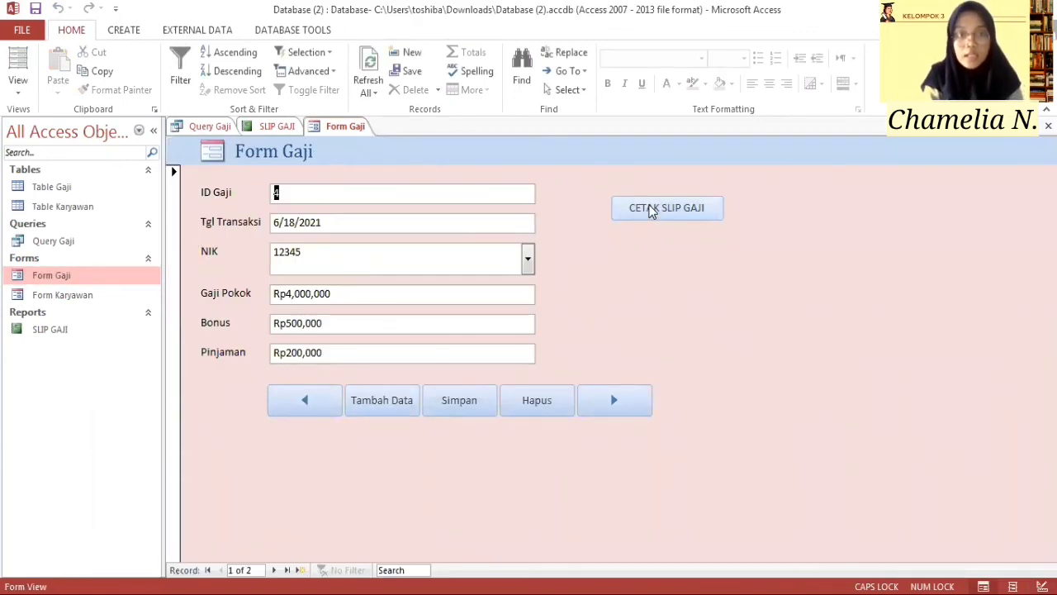
left_click(650, 209)
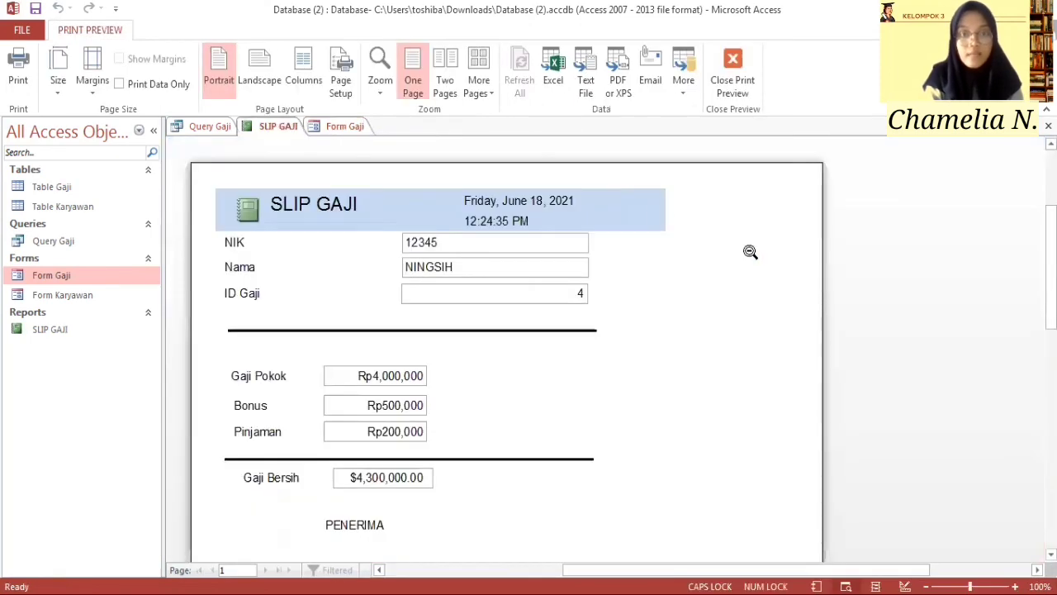
mouse_move(1052, 264)
left_mouse_down()
mouse_move(1051, 405)
mouse_move(1051, 246)
left_mouse_up()
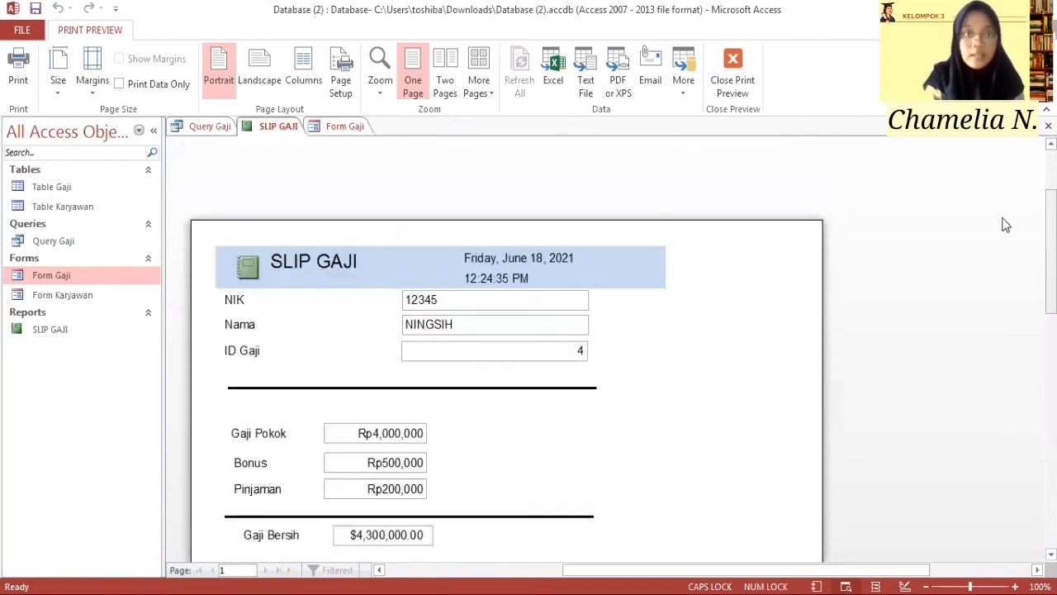
Step: Return to Form Gaji and close all open objects, saving the form's design changes
left_click(341, 129)
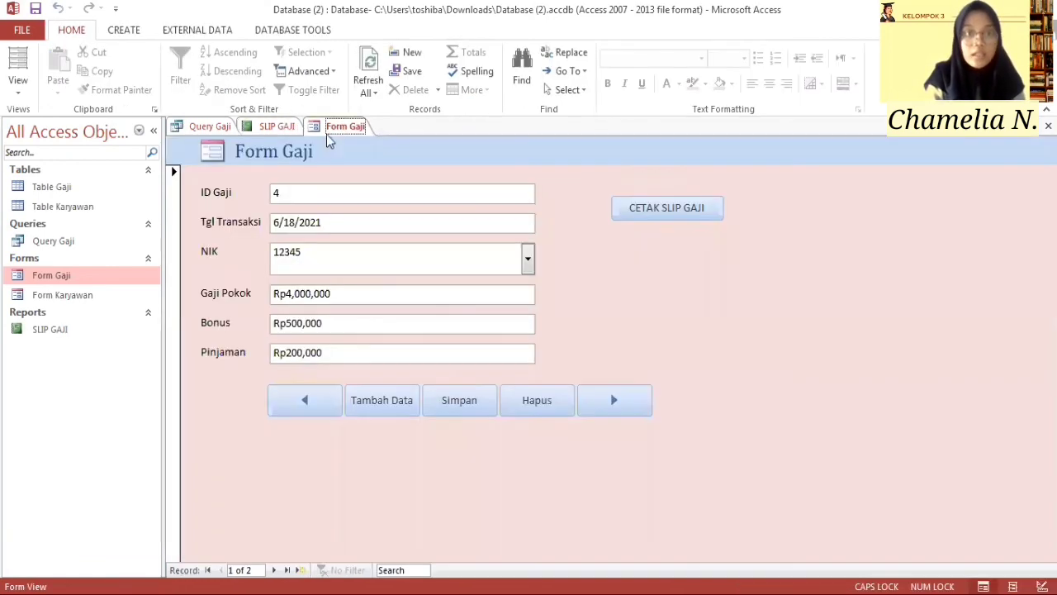
right_click(341, 130)
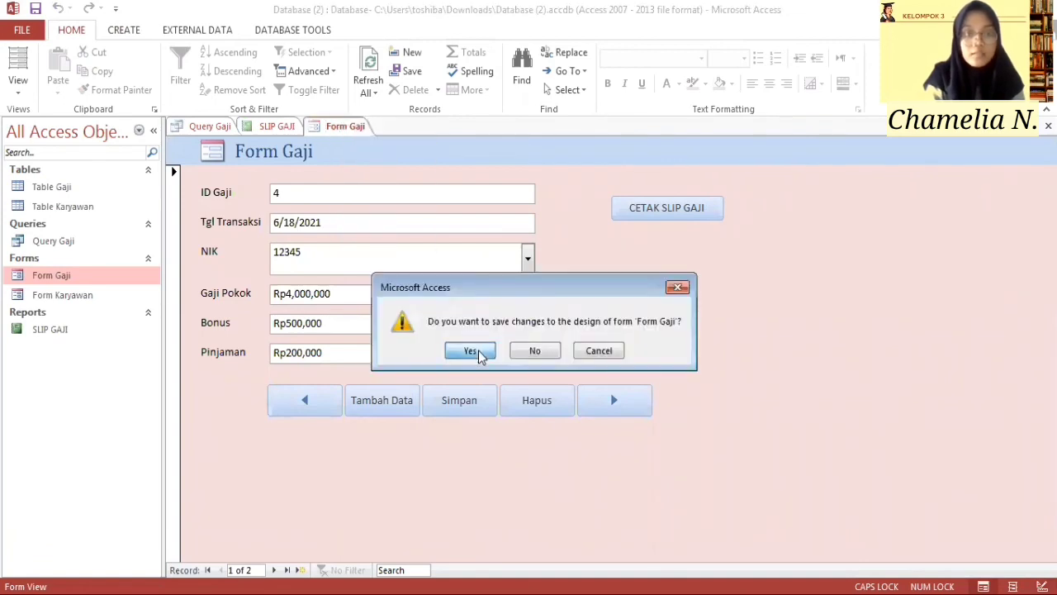
left_click(470, 350)
Step: Reopen Form Gaji, go to the next record and run CETAK SLIP GAJI to preview its salary slip
double_click(48, 281)
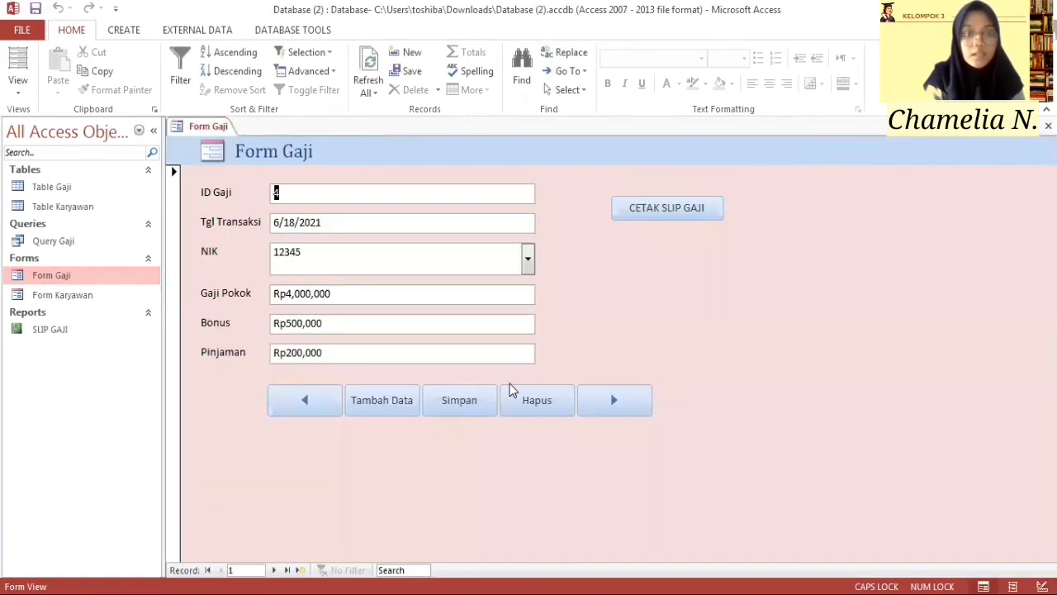
left_click(614, 401)
left_click(652, 207)
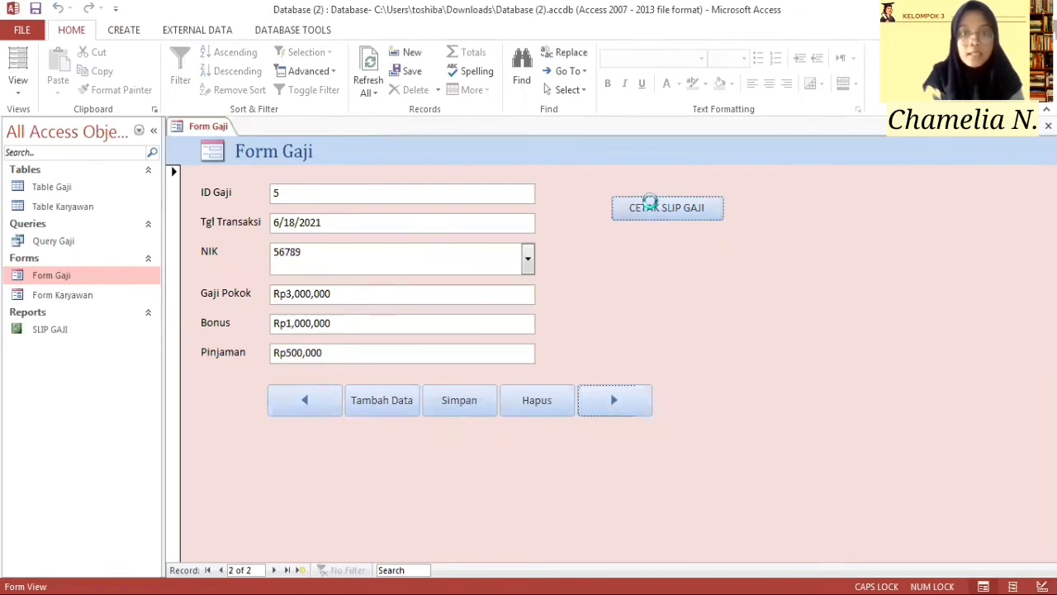